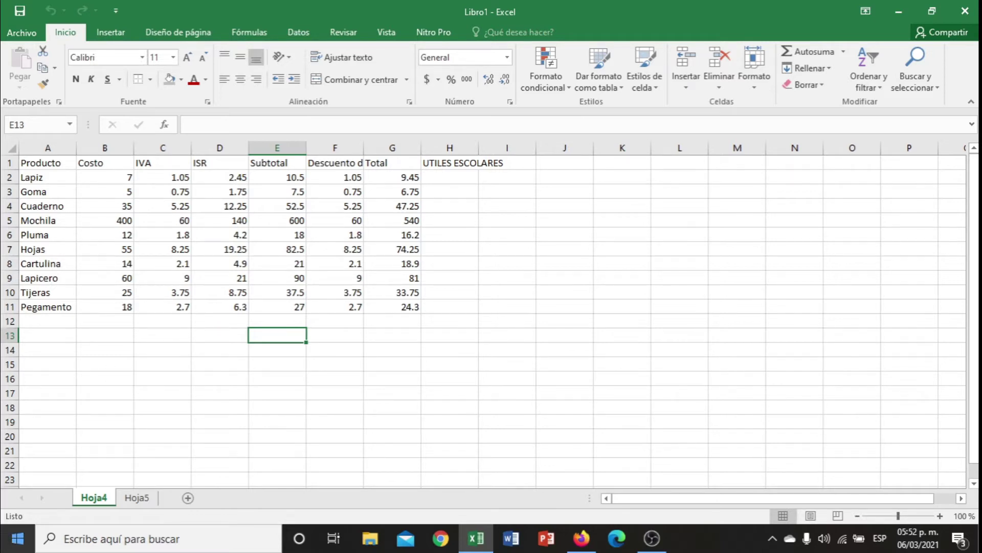
Delete the numeric values in B2:G6 for Lapiz through Pluma, keeping rows 7–11 intact
left_click(229, 381)
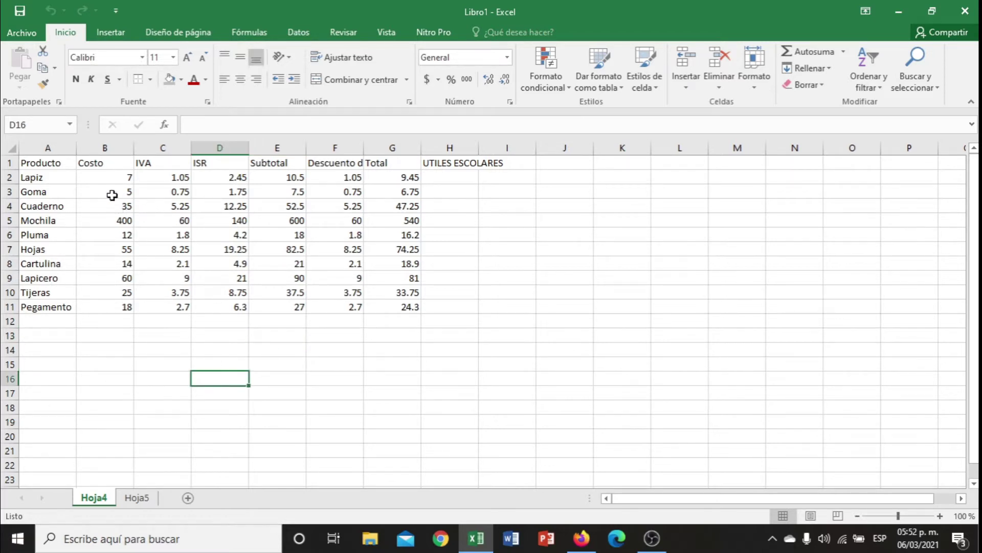
left_click_drag(118, 206, 115, 271)
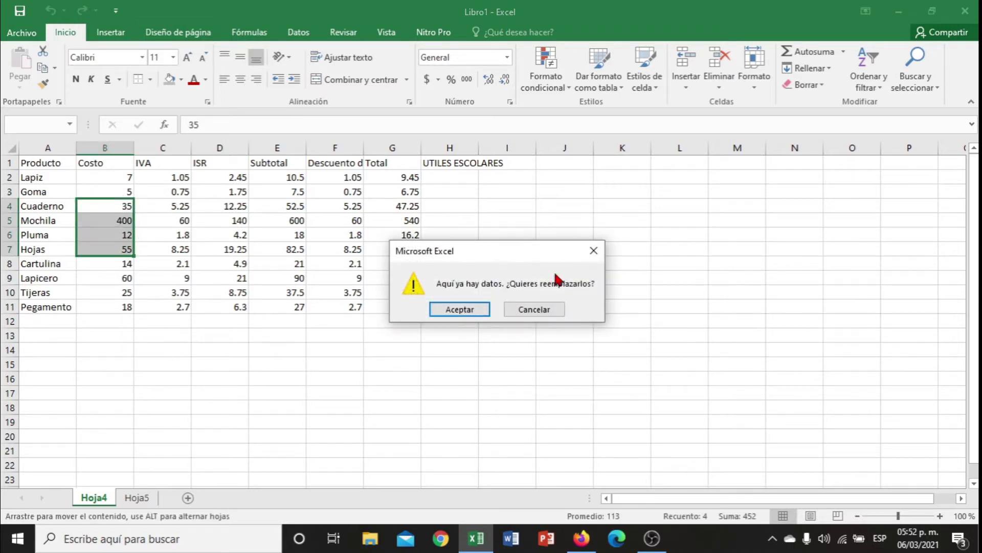
left_click(594, 251)
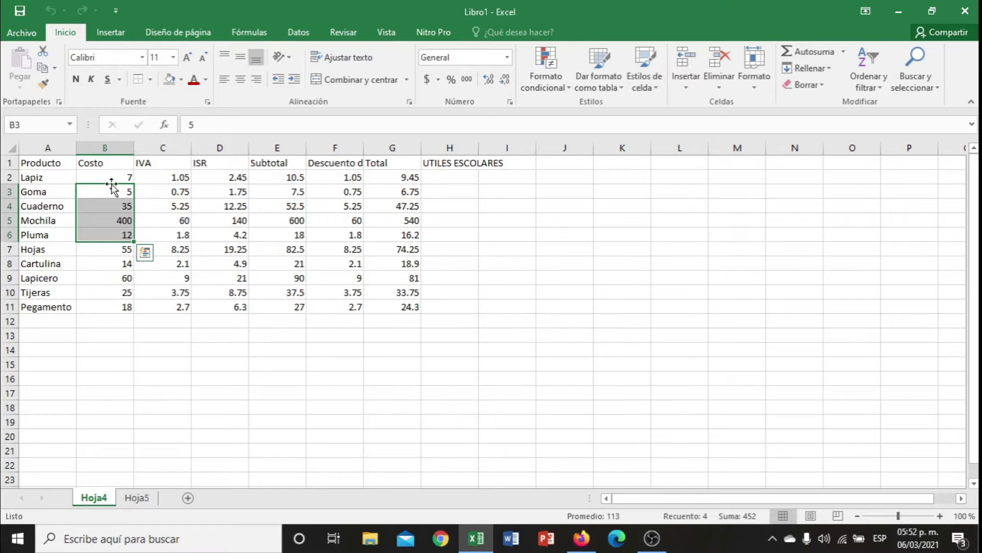
left_click(116, 250)
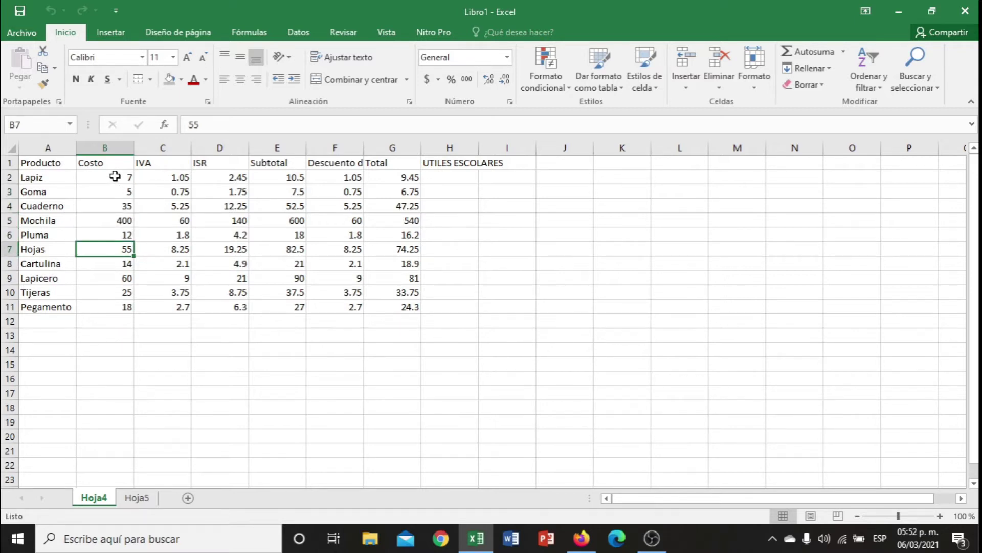
mouse_move(115, 176)
left_mouse_down()
mouse_move(241, 219)
mouse_move(388, 227)
left_mouse_up()
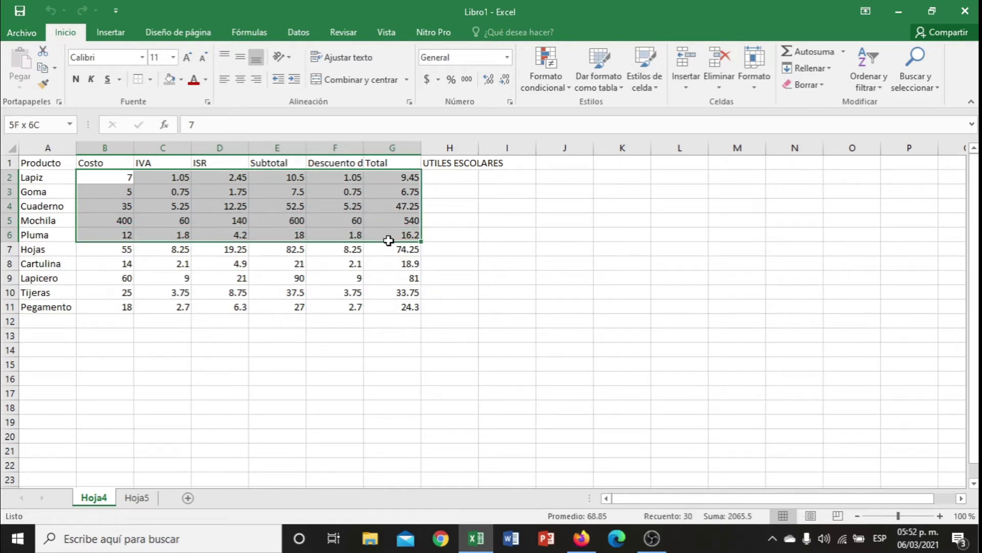
left_click_drag(388, 227, 389, 241)
key("Delete")
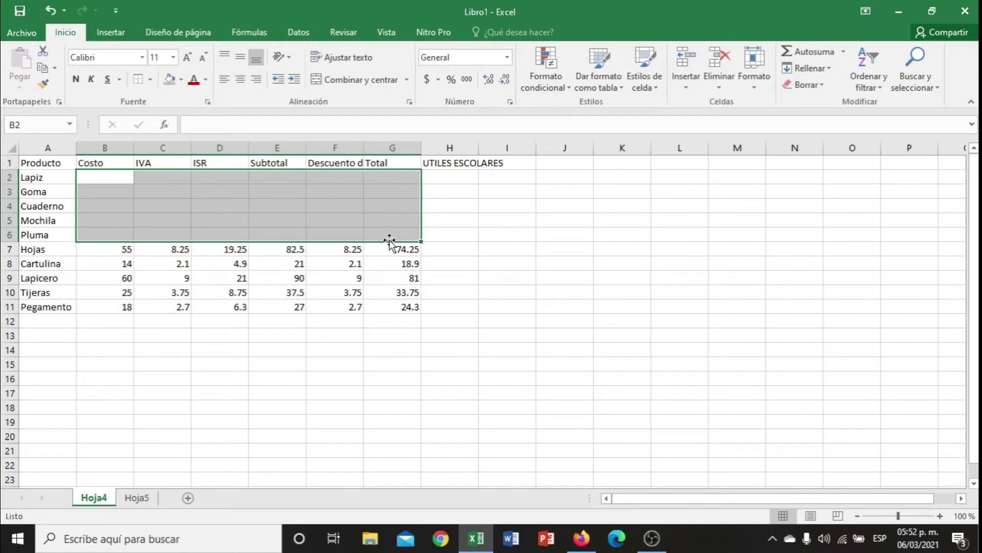
left_click(274, 276)
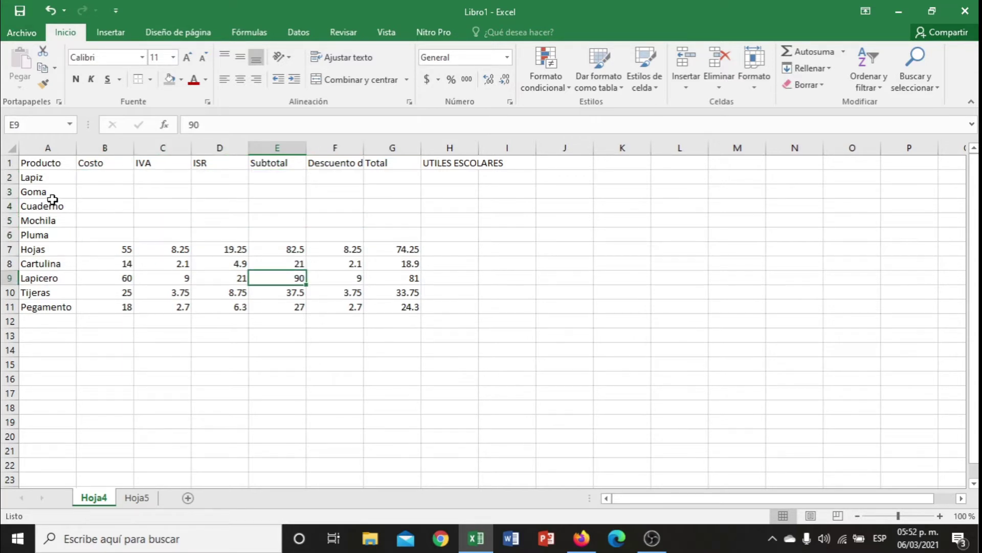
Zoom the sheet in to 180% with the status bar zoom-in button
left_click(940, 516)
left_click(940, 515)
left_click(940, 516)
left_click(940, 516)
left_click(940, 516)
left_click(940, 516)
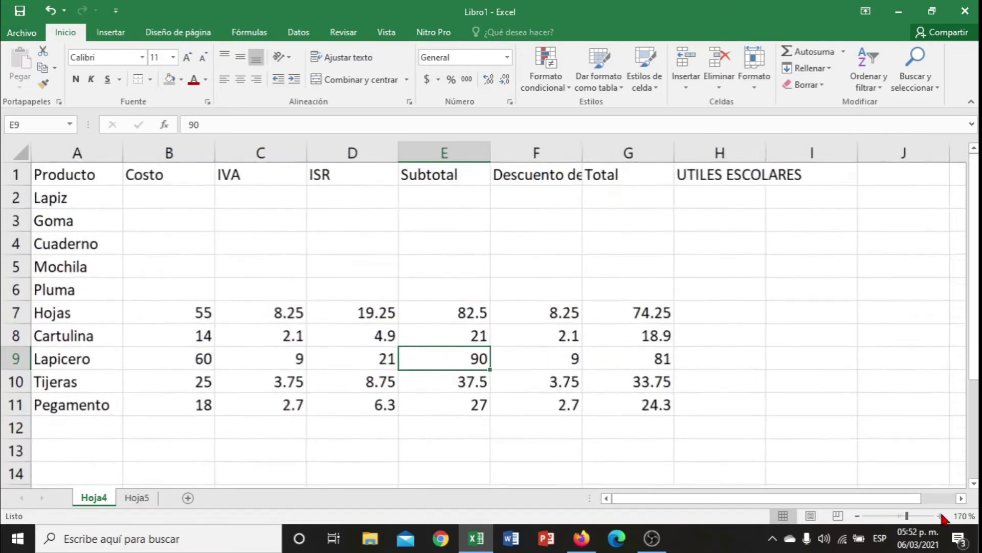
left_click(941, 515)
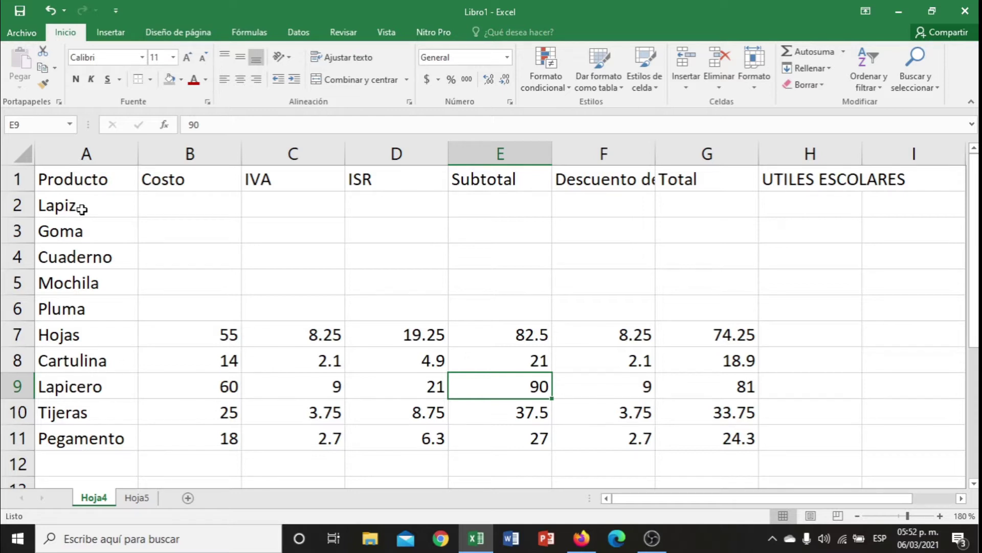
left_click(207, 210)
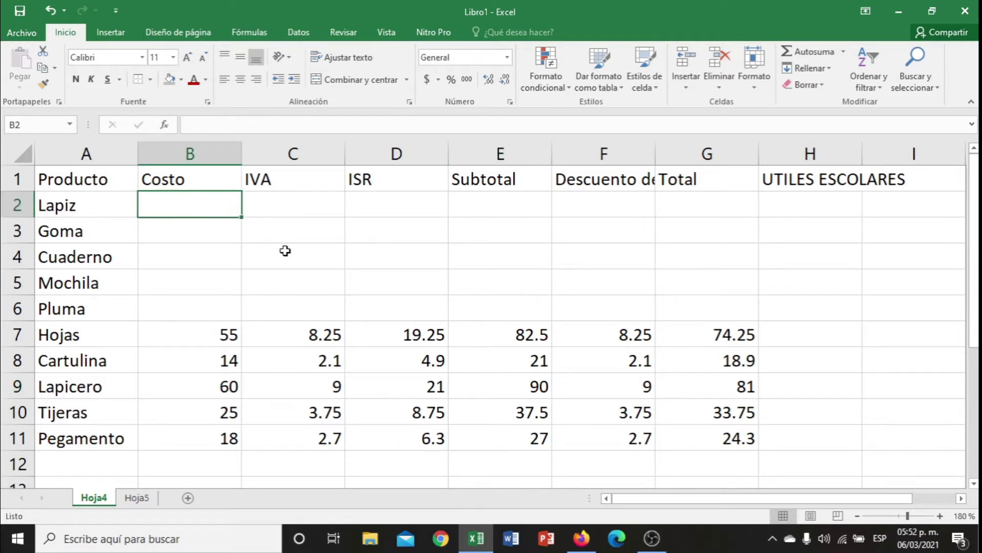
Enter the costs 7, 5, 35, 400 and 18 into B2:B6 for Lapiz through Pluma
type("7")
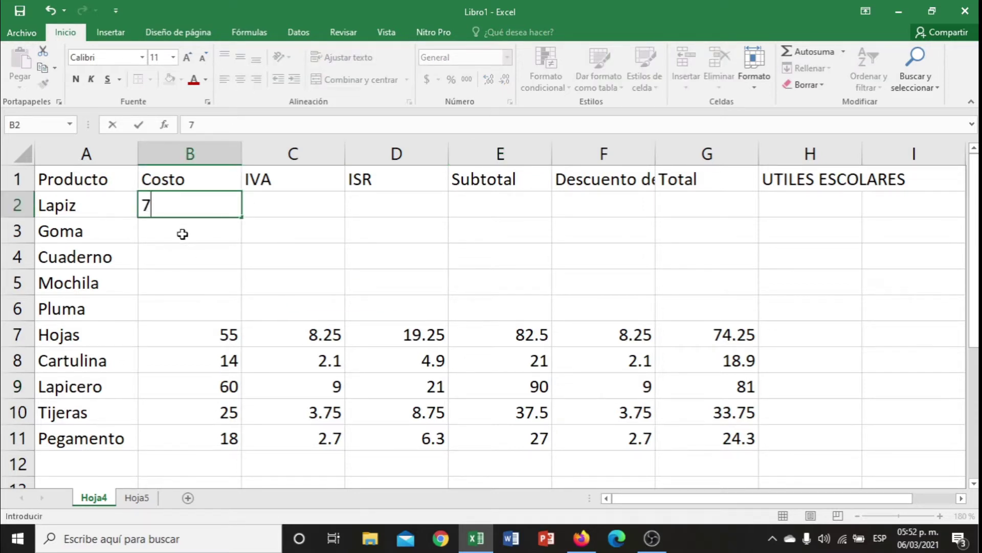
left_click(183, 235)
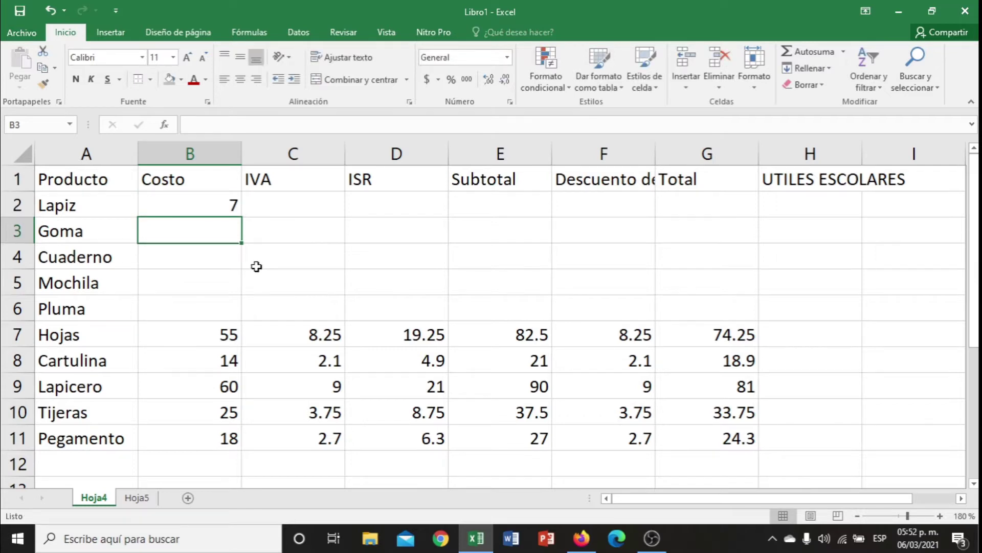
type("5")
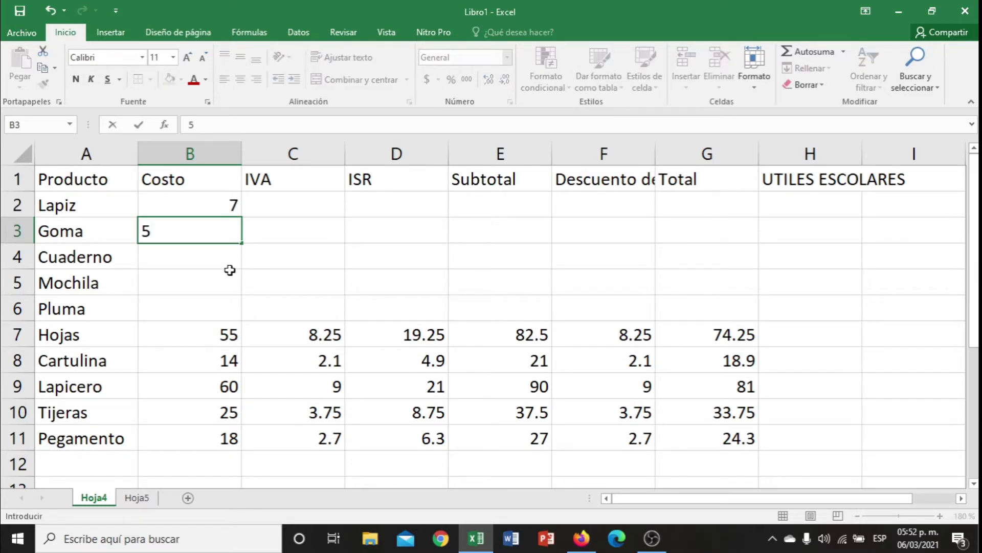
left_click(213, 257)
type("35")
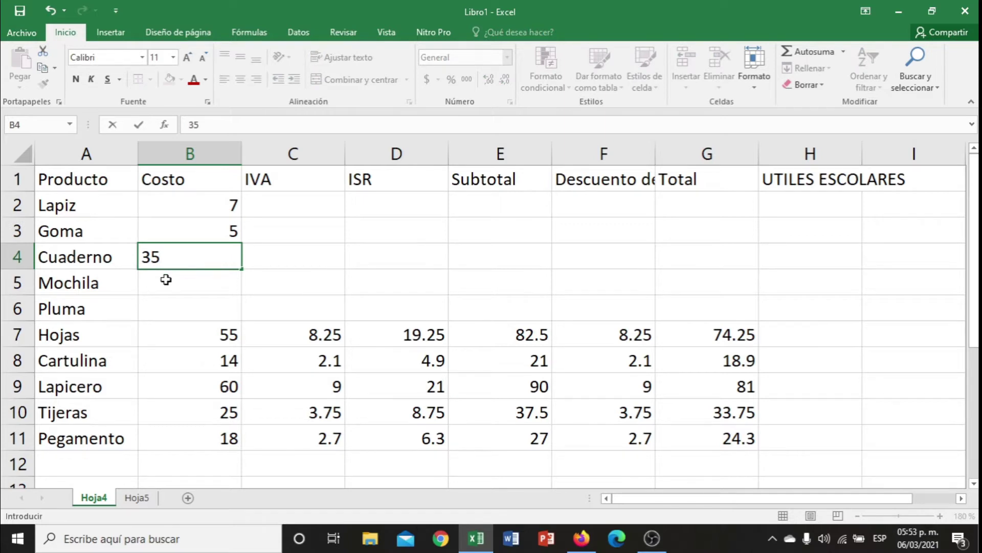
left_click(163, 278)
type("400")
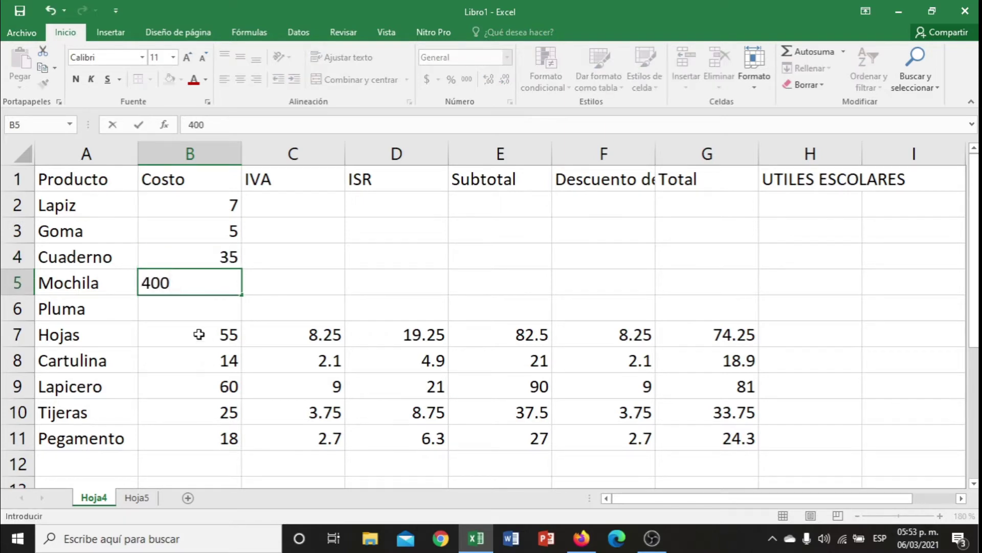
left_click(199, 315)
type("18")
left_click(333, 352)
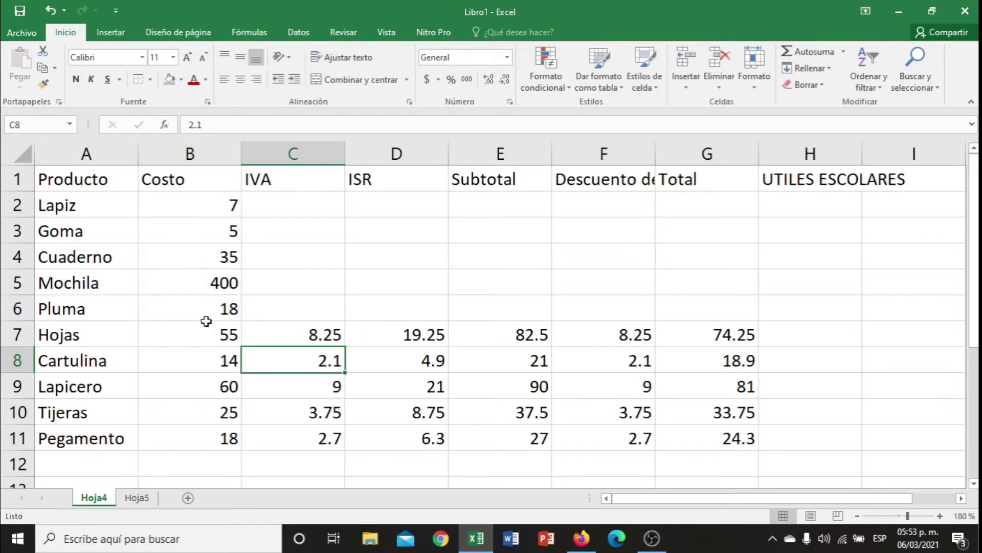
left_click(223, 204)
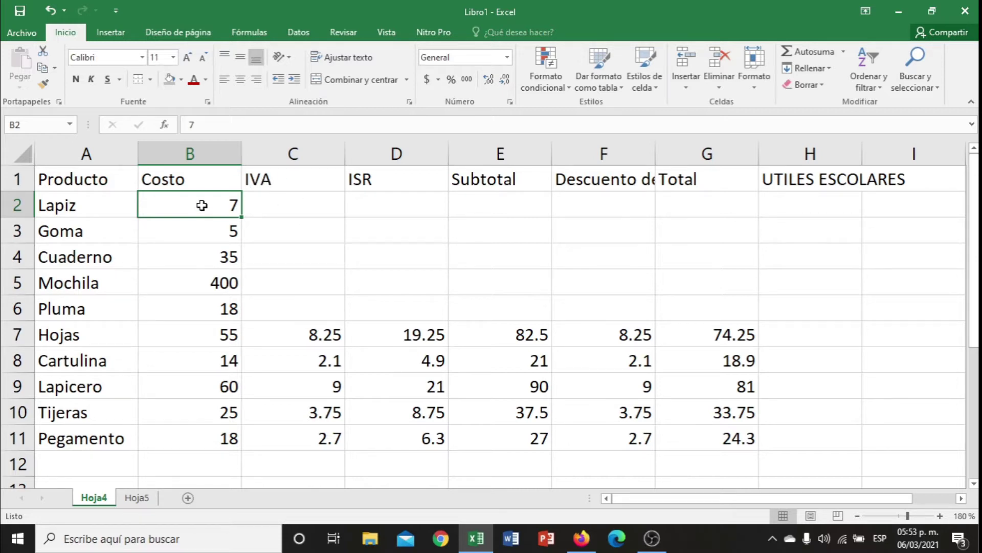
left_click(285, 205)
Enter the Lapiz IVA formula =B2*0.15 in C2
type("=")
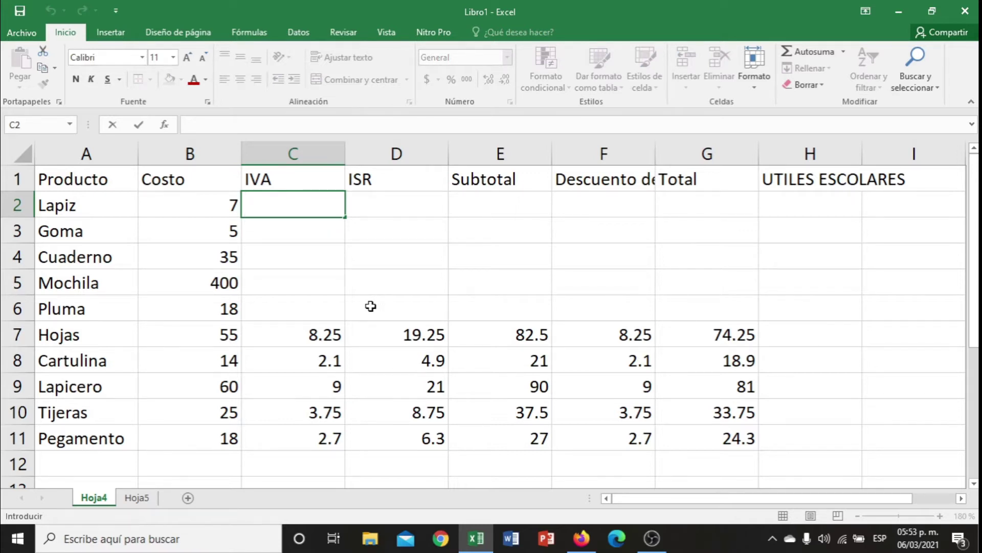
type("=")
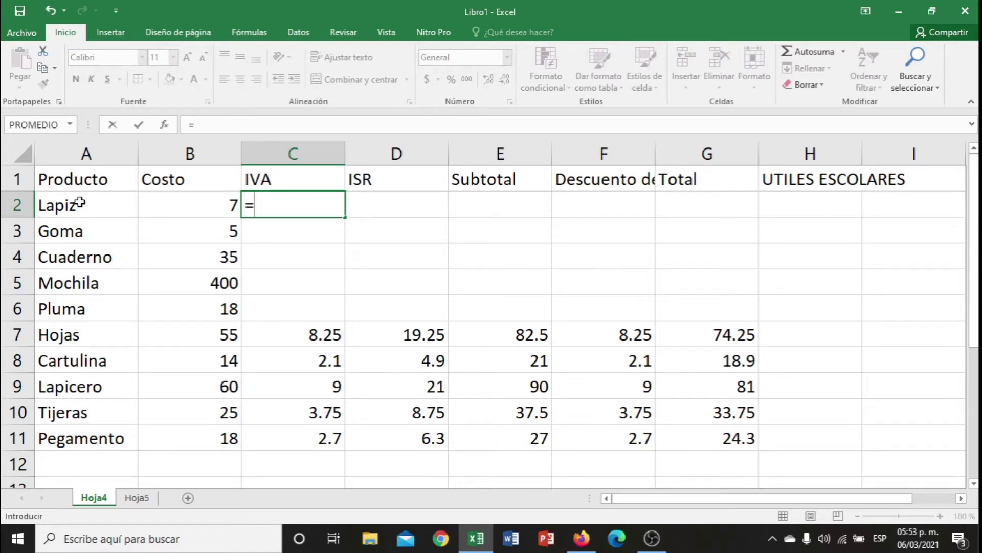
left_click(228, 206)
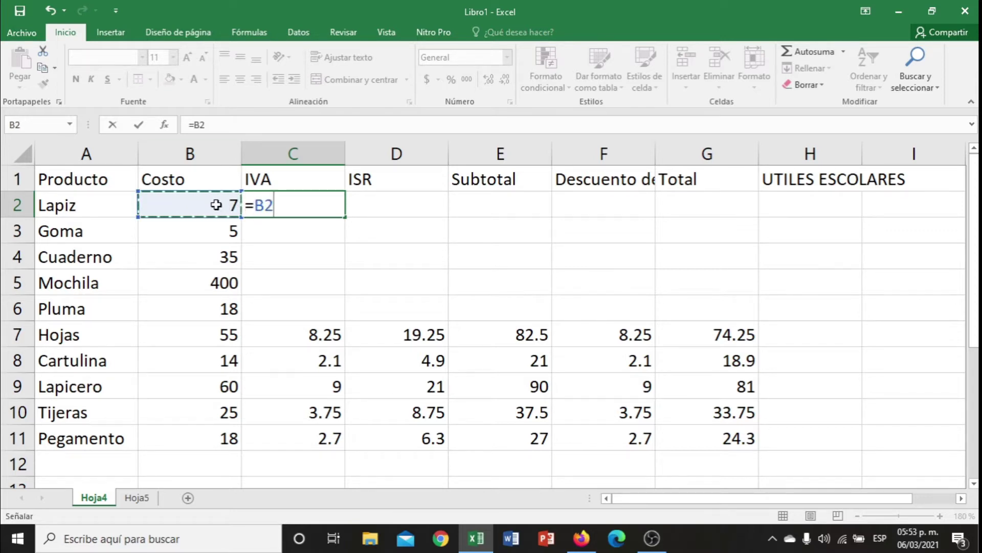
type("*")
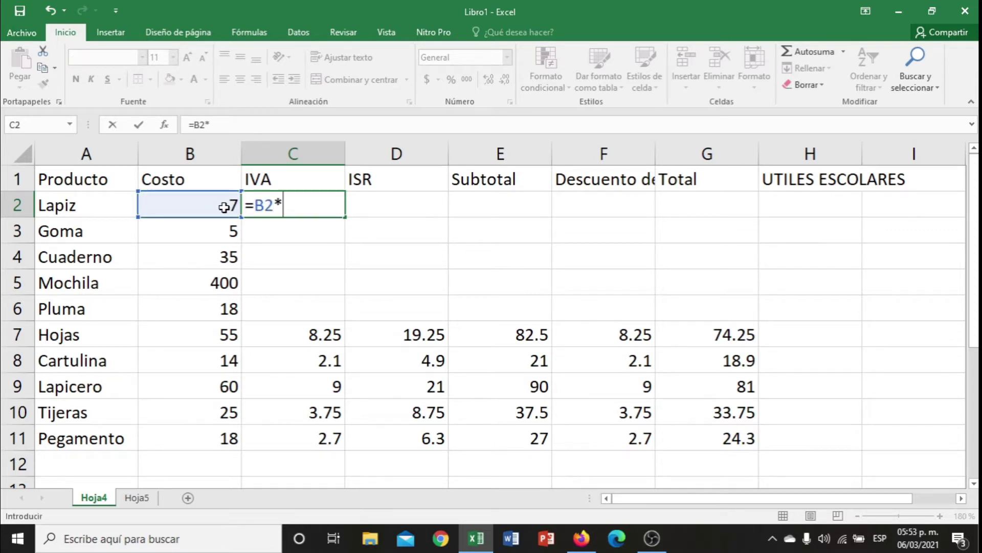
type("0.15")
key("Return")
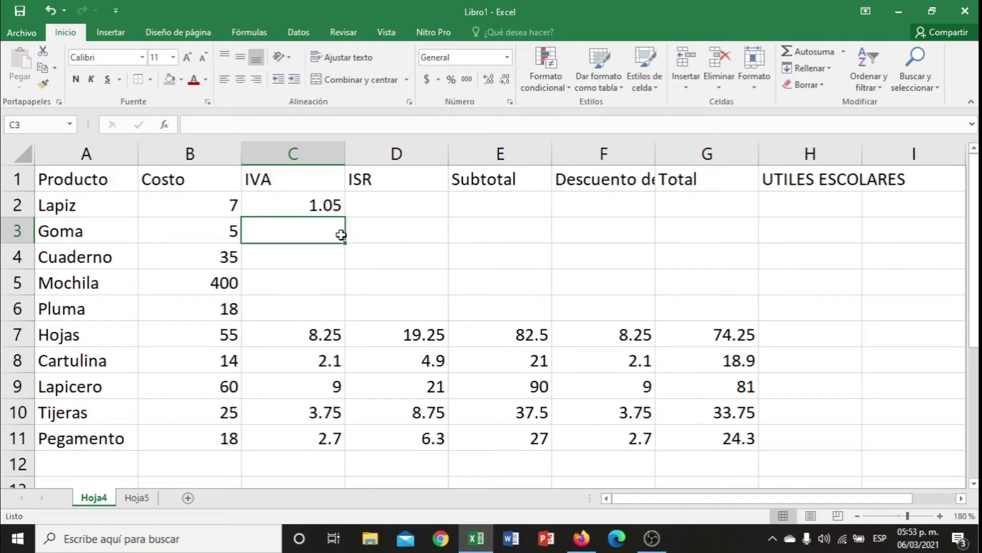
left_click(316, 251)
Clear C2 and type the value 1.05 directly instead
left_click(309, 207)
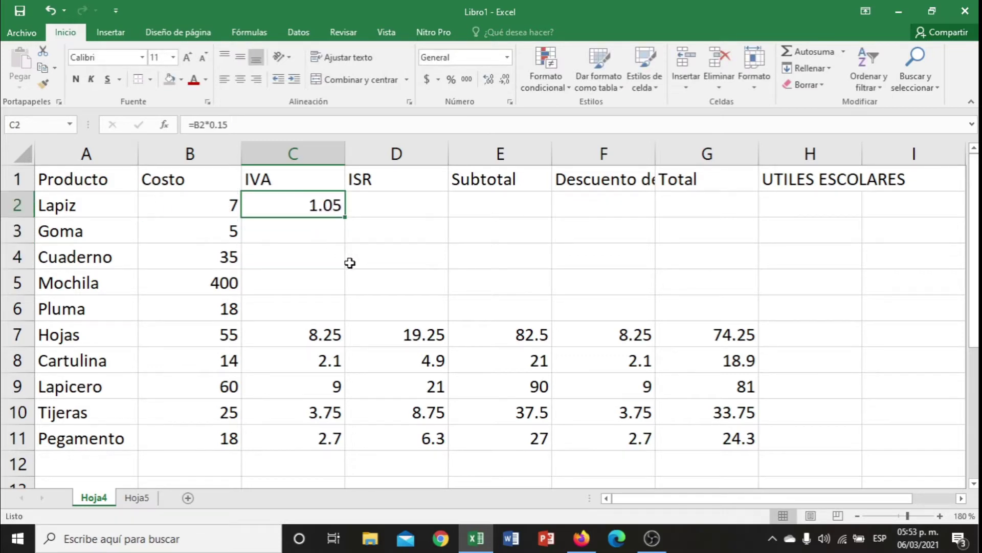
key("BackSpace")
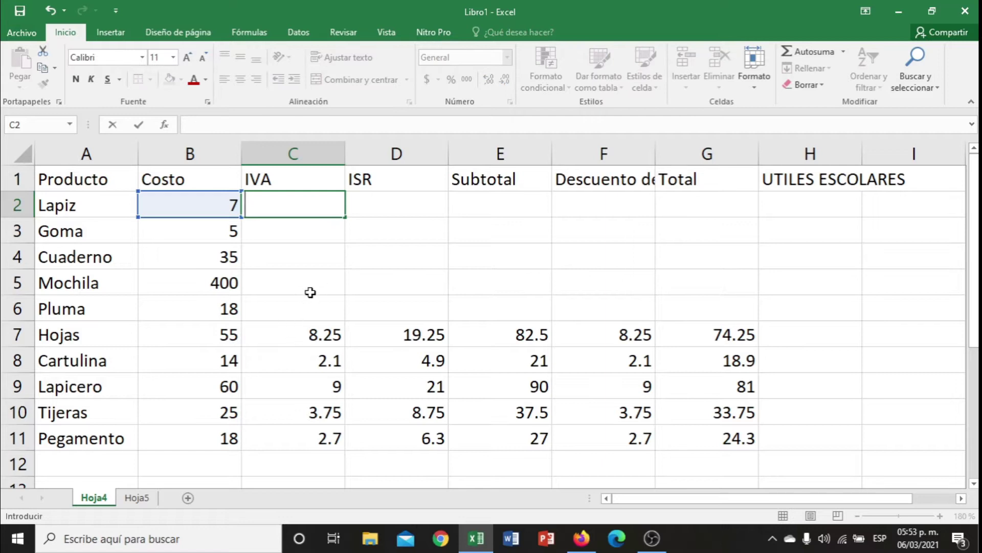
left_click(309, 283)
left_click(307, 212)
type("1")
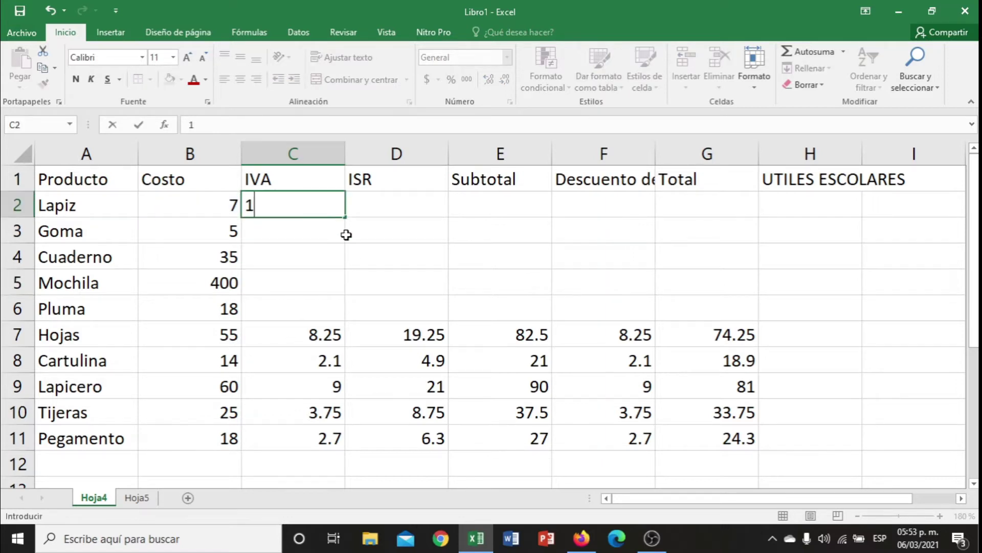
type(".05")
left_click(342, 302)
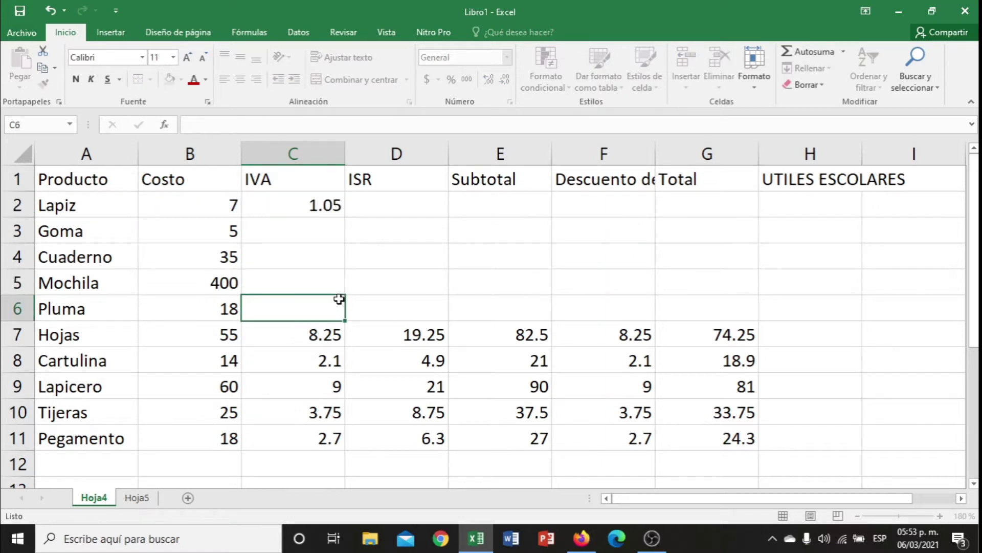
left_click(286, 210)
left_click(188, 127)
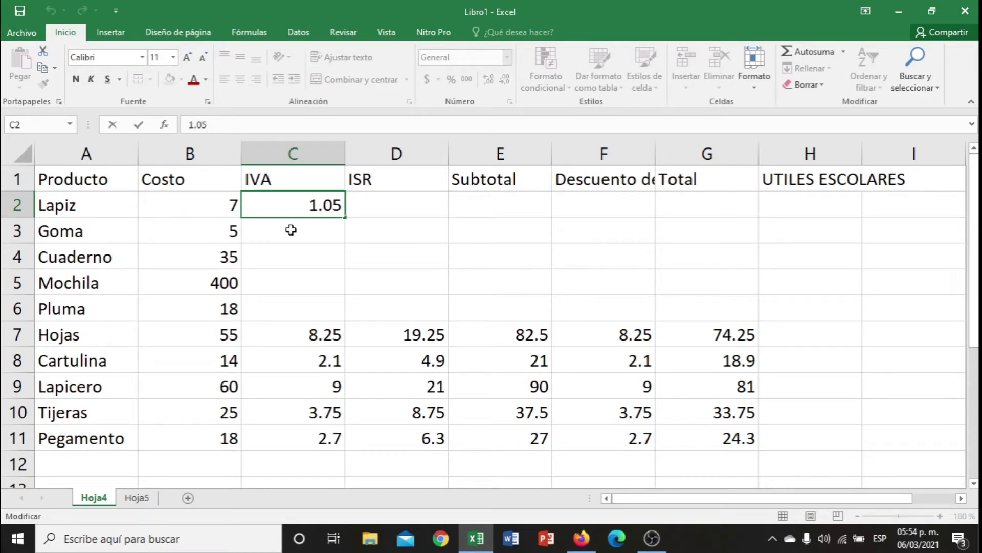
Replace the typed 1.05 in C2 with the formula =B2*0.15
key("BackSpace")
key("BackSpace")
key("BackSpace")
type("=")
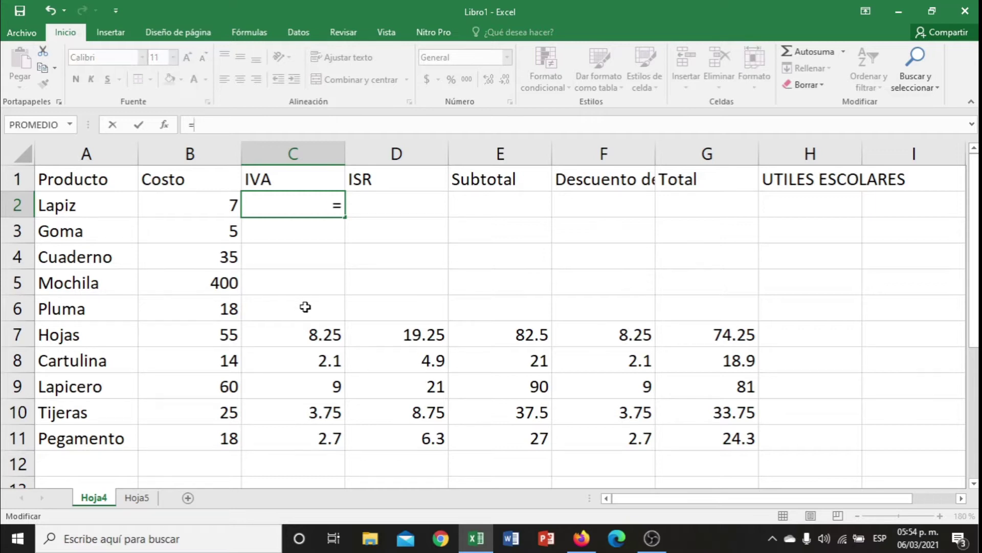
left_click(202, 204)
type("*0.15")
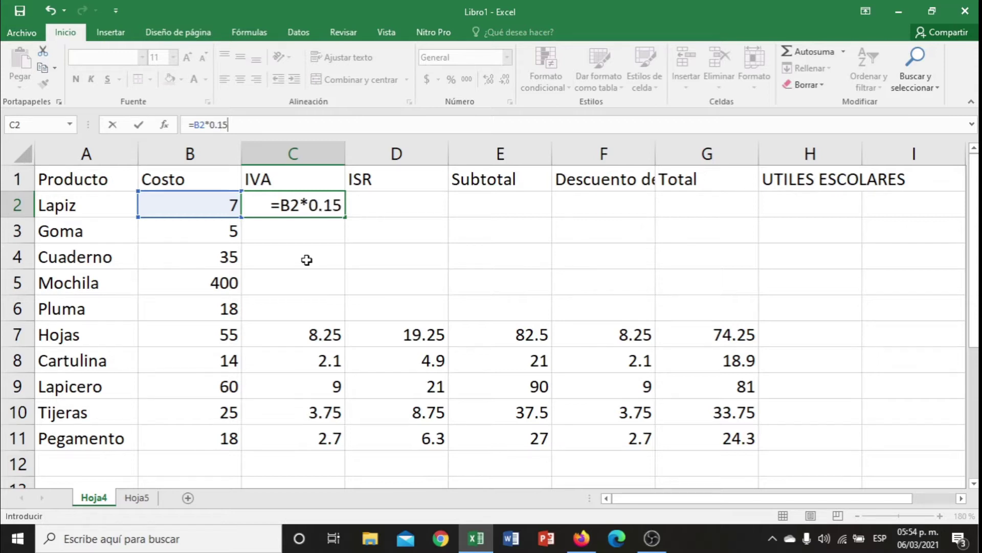
key("Return")
left_click(311, 204)
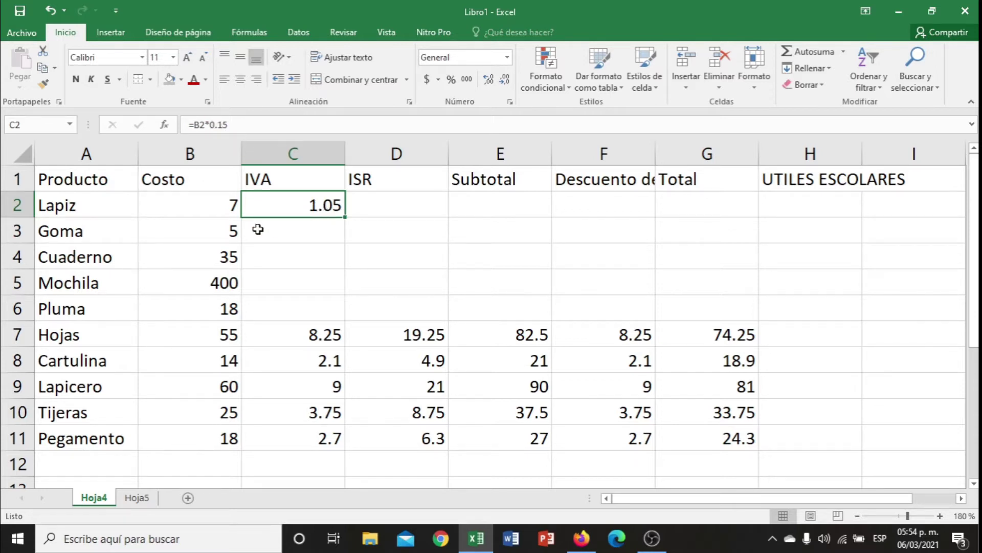
left_click(309, 232)
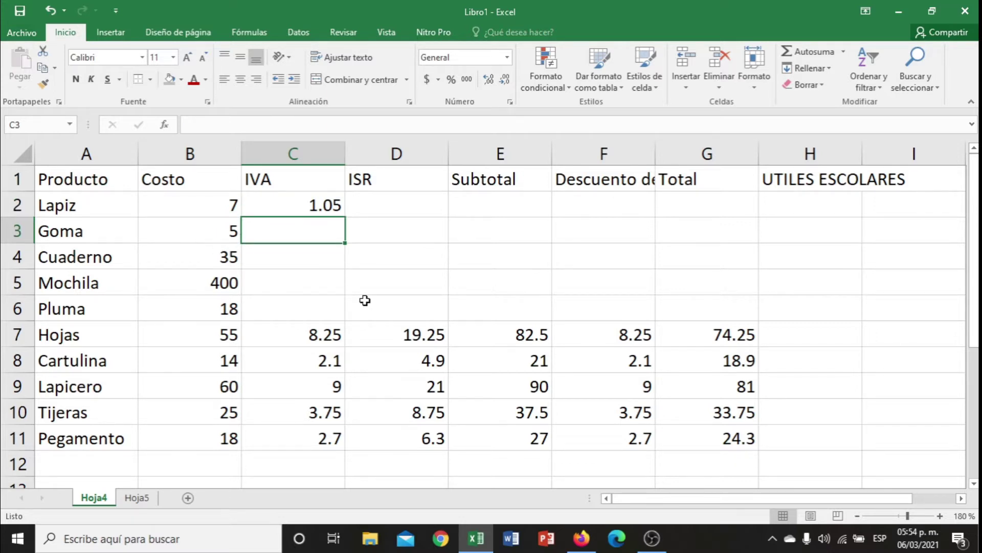
Enter a first Goma IVA formula =B3*0.50 in C3
type("=")
left_click(207, 232)
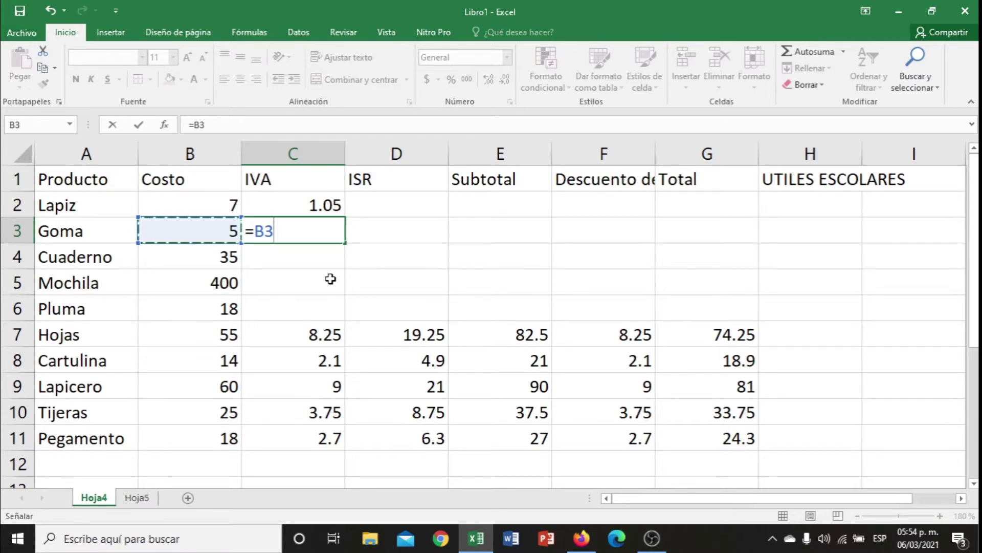
type("*")
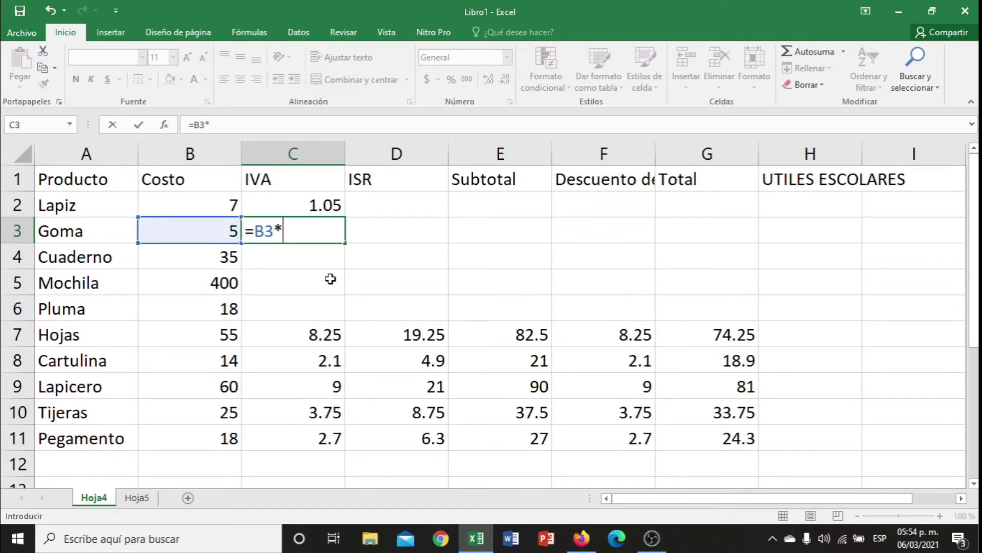
type("0.50")
key("Return")
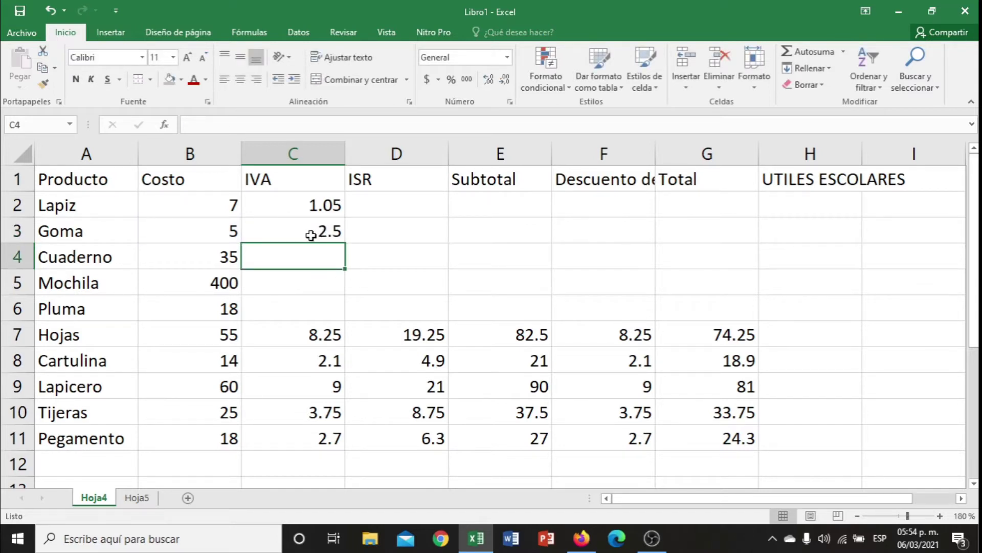
Rewrite Goma's IVA in C3 as =B3*0.04, showing 0.2
left_click(311, 235)
type("=")
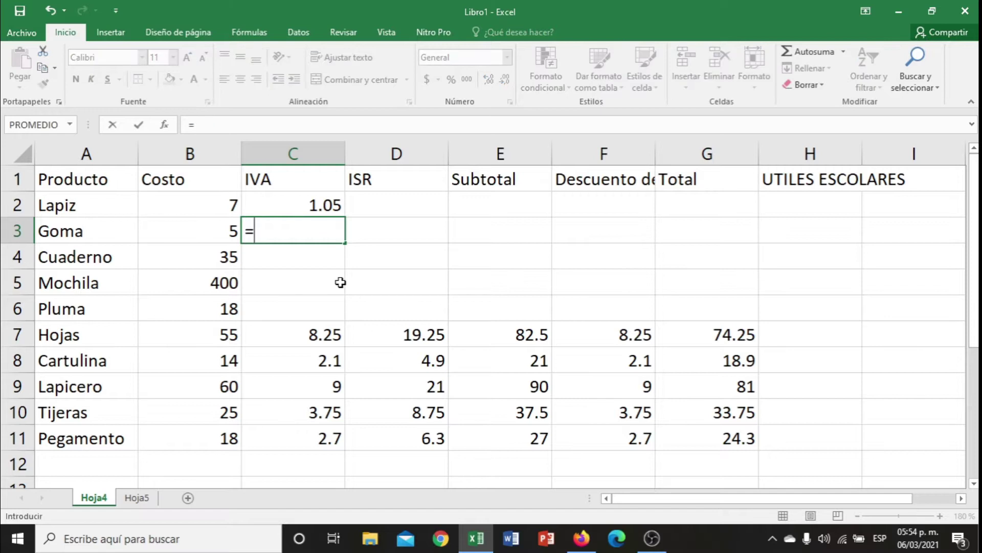
left_click(208, 230)
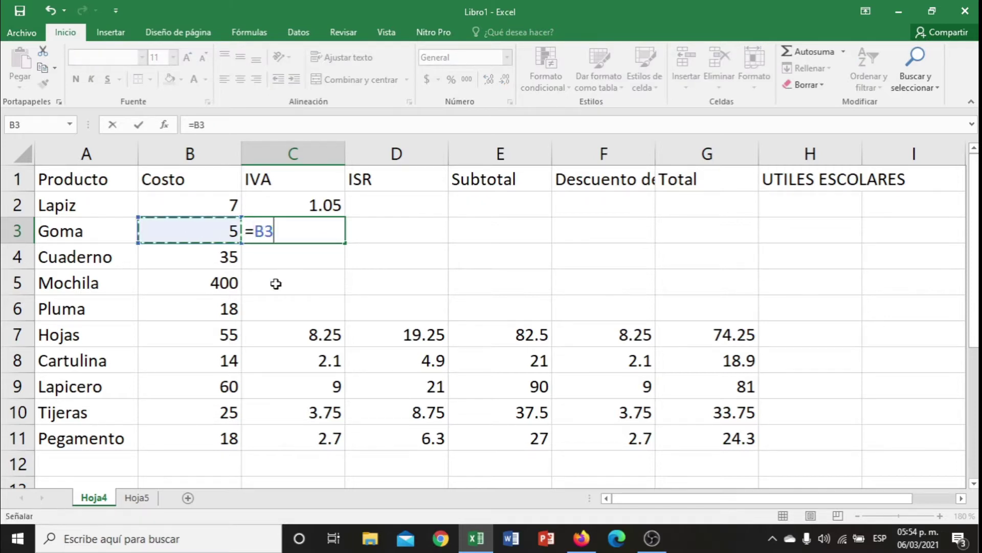
type("*")
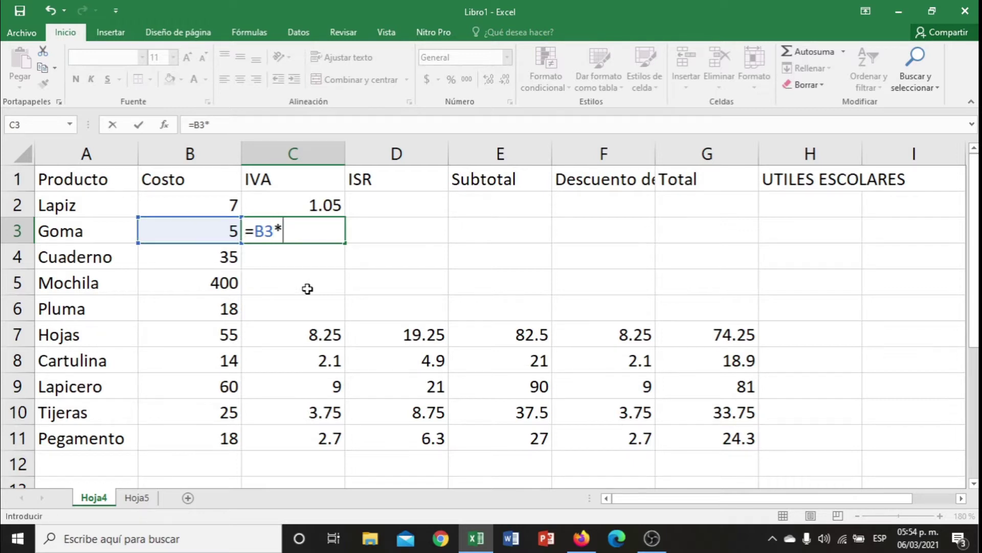
type("1.0")
key("BackSpace")
key("BackSpace")
key("BackSpace")
key("BackSpace")
type("0.04")
key("Return")
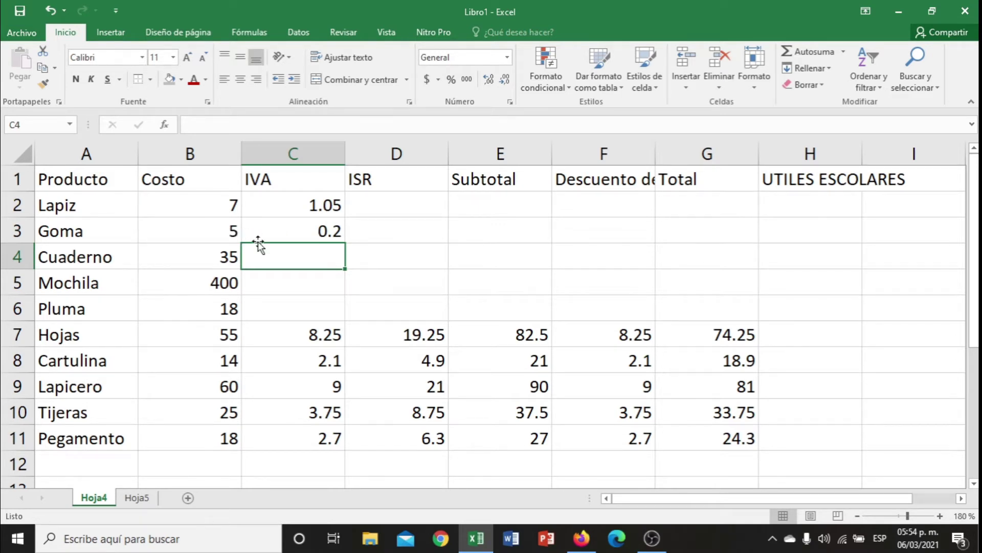
left_click(328, 236)
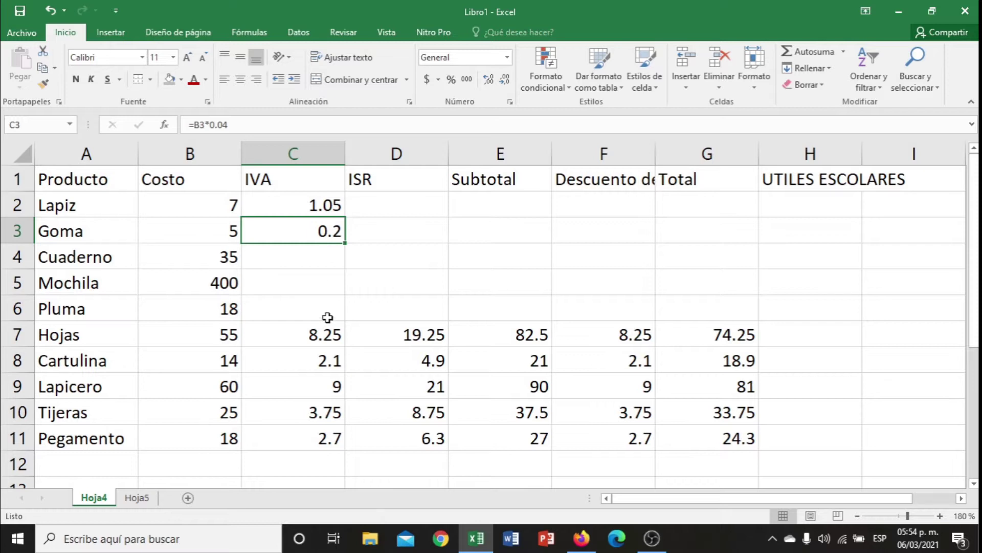
left_click(308, 292)
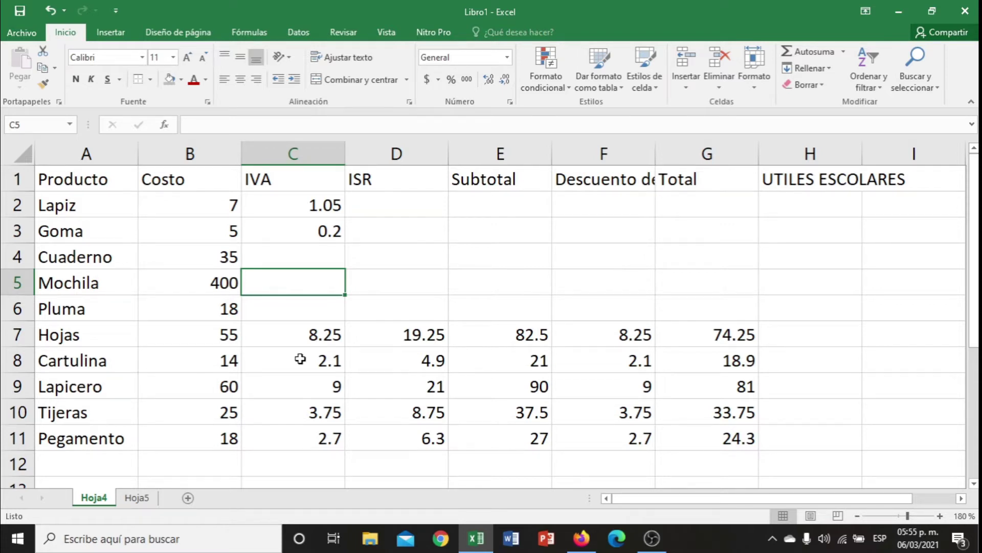
Enter a trial Mochila IVA formula =B5*0.01
type("=")
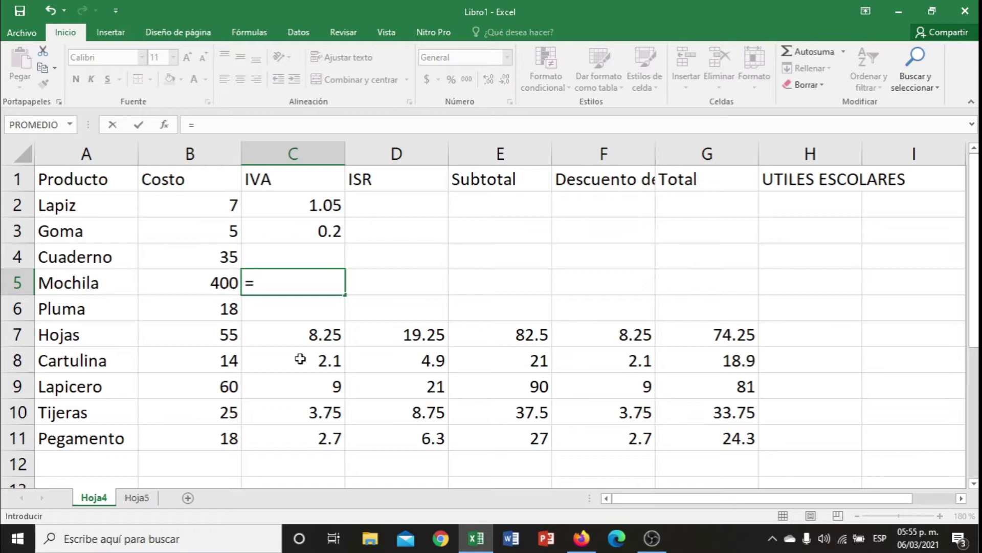
left_click(200, 285)
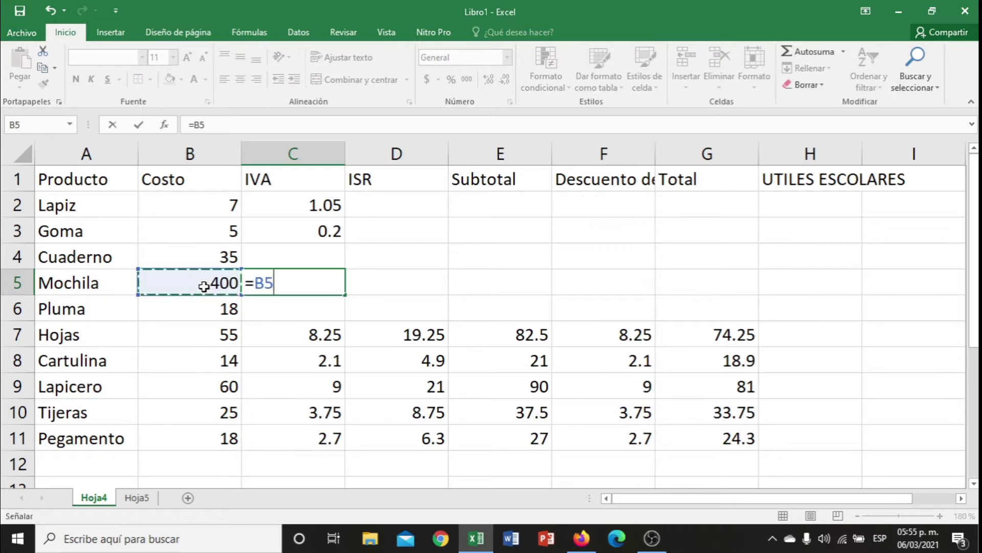
type("*0.01")
key("Return")
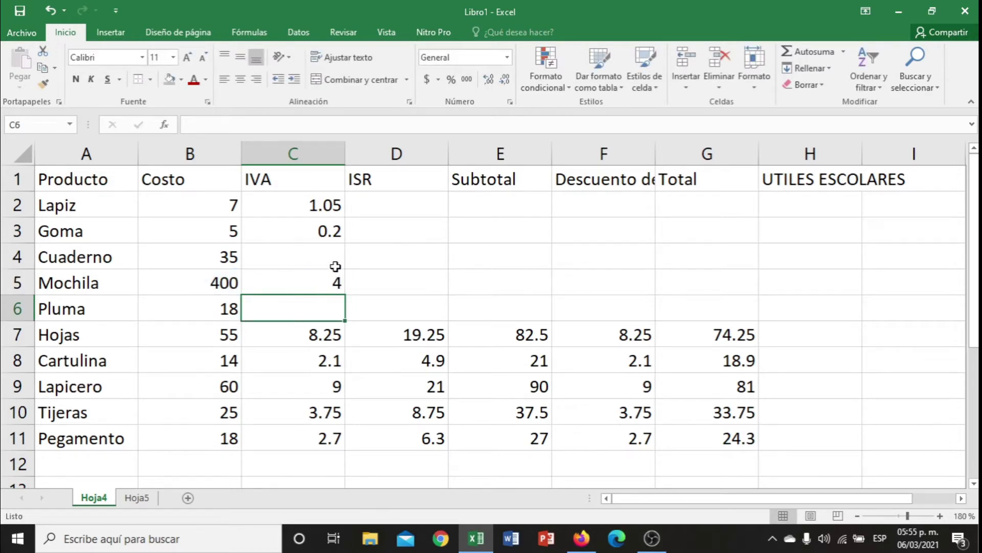
Compare with C2's formula and rewrite Goma's IVA as =B3*0.15, showing 0.75
left_click(302, 201)
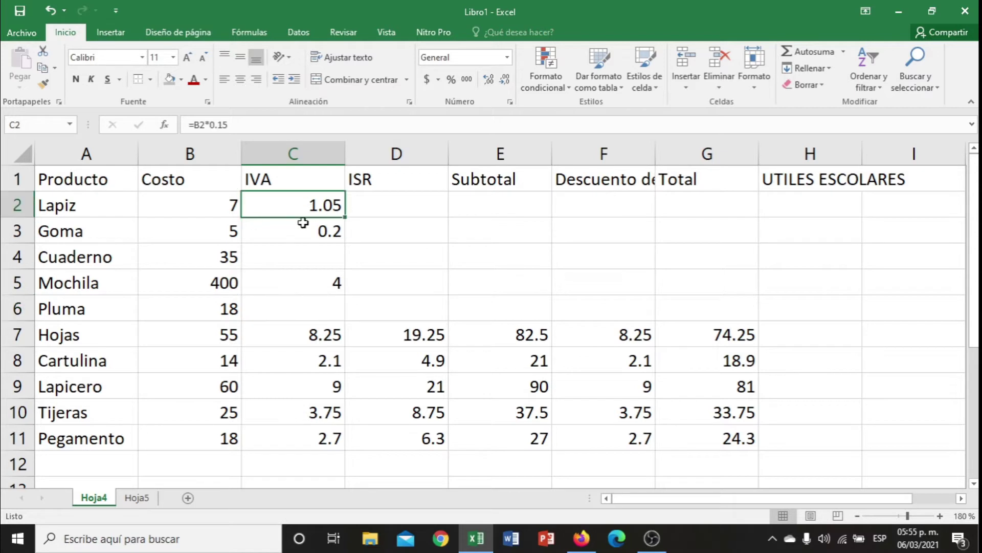
left_click(310, 238)
left_click(306, 203)
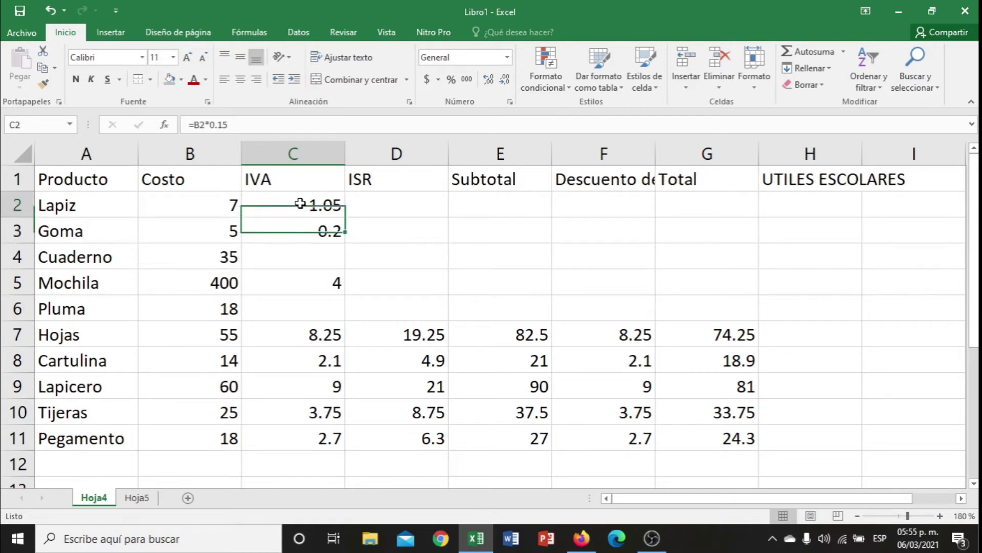
left_click(307, 237)
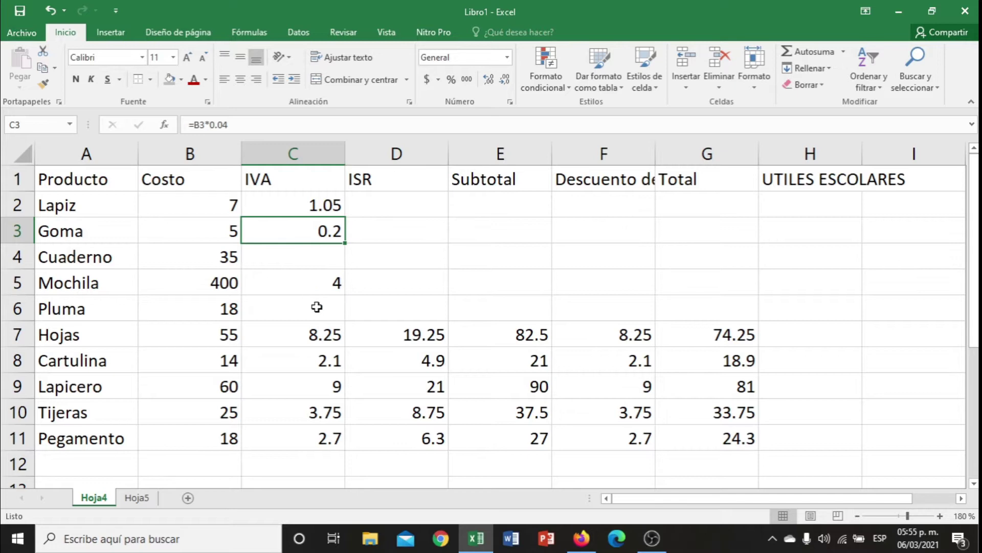
type("=")
left_click(215, 223)
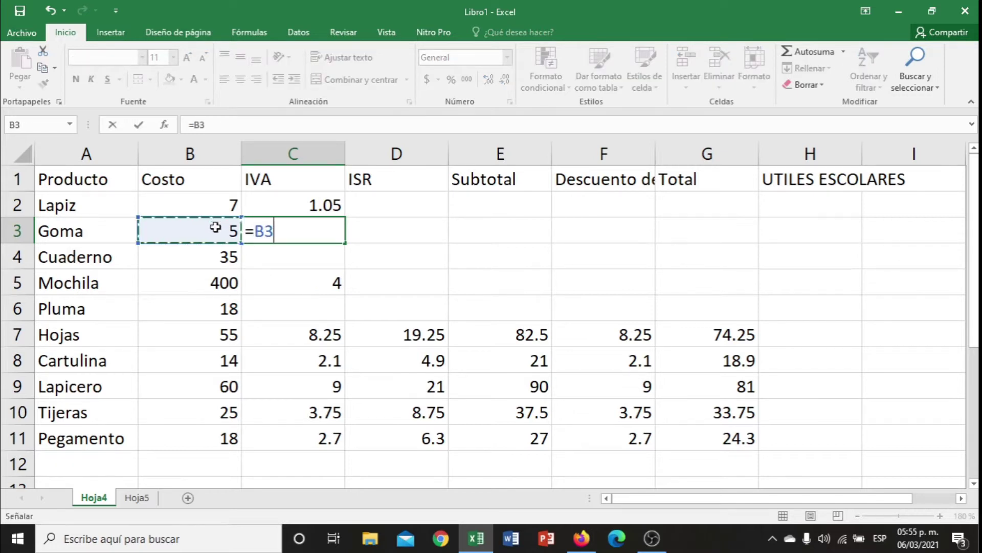
type("*")
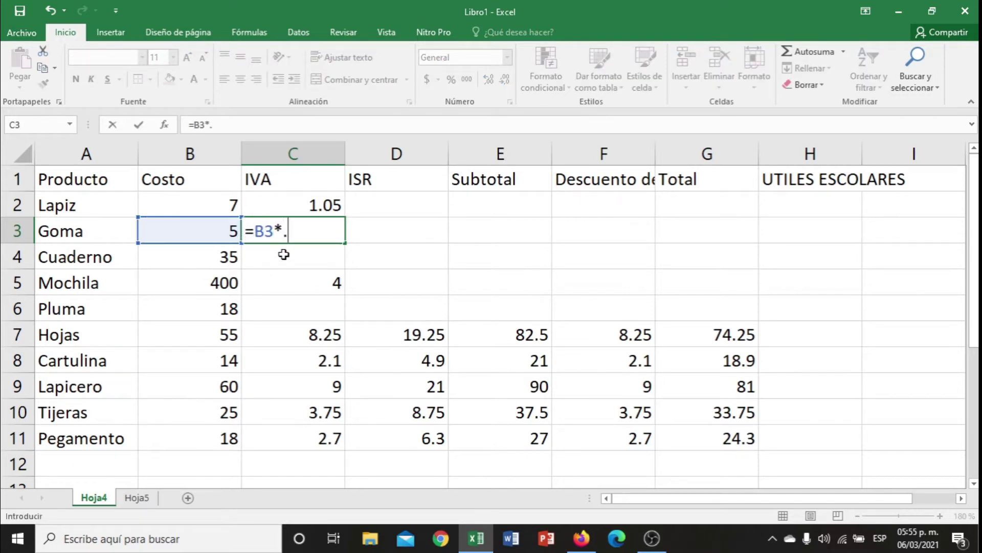
type("0.15")
key("Return")
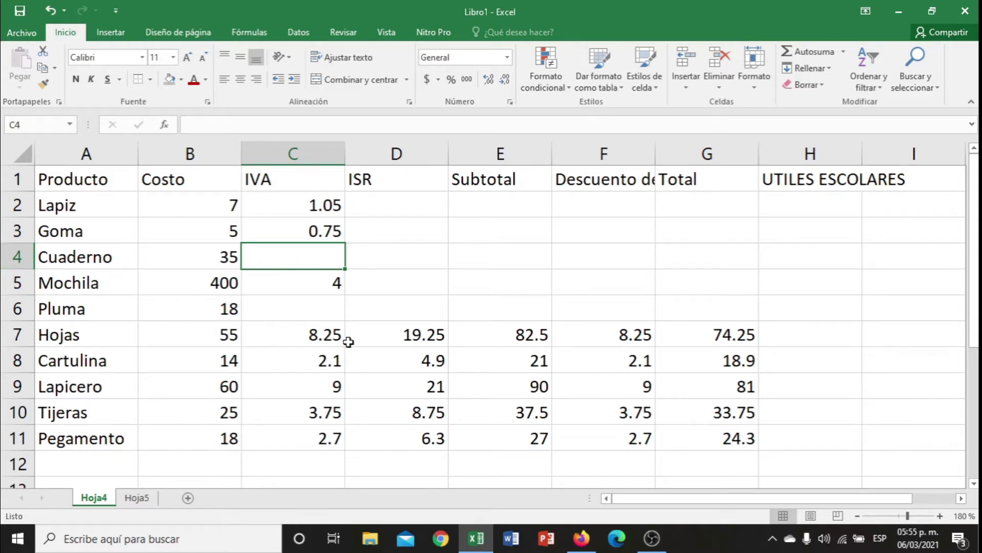
Enter =B4*0.15 and =B5*0.15 for Cuaderno and Mochila, giving 5.25 and 60
type("=")
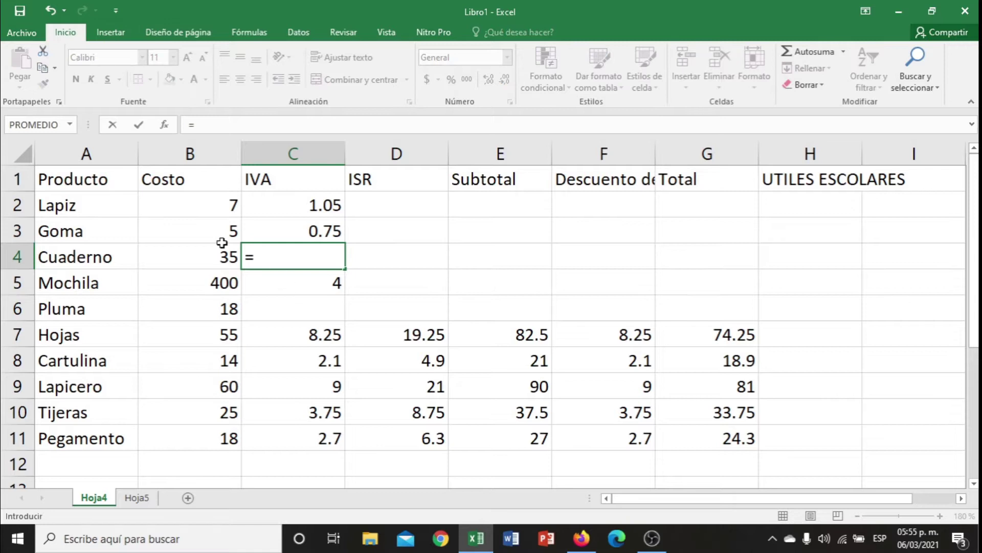
left_click(208, 256)
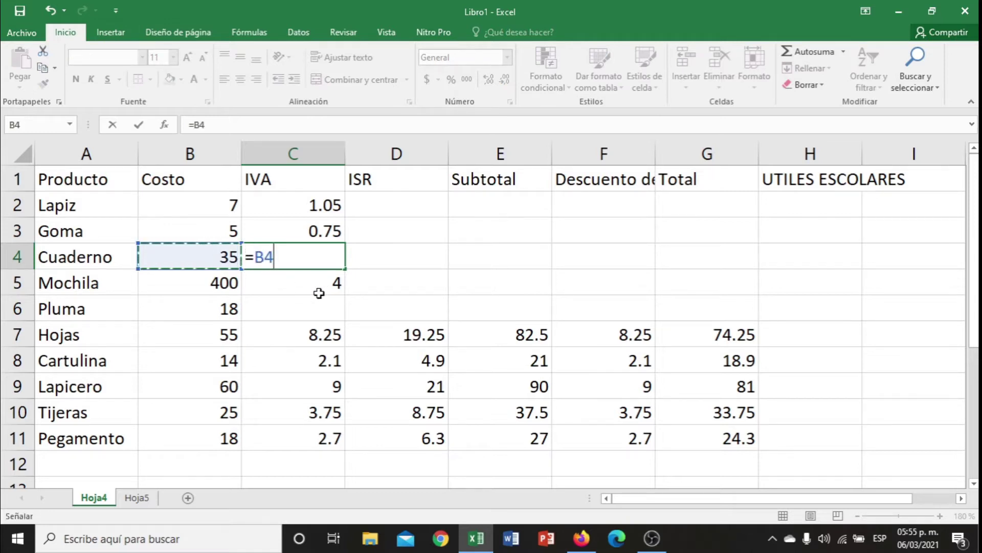
type("*0.15")
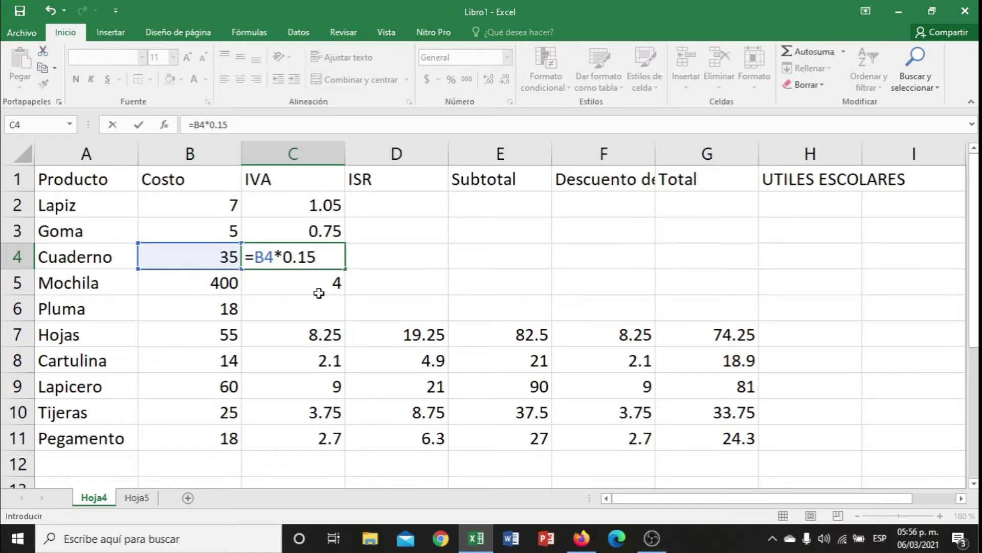
key("Return")
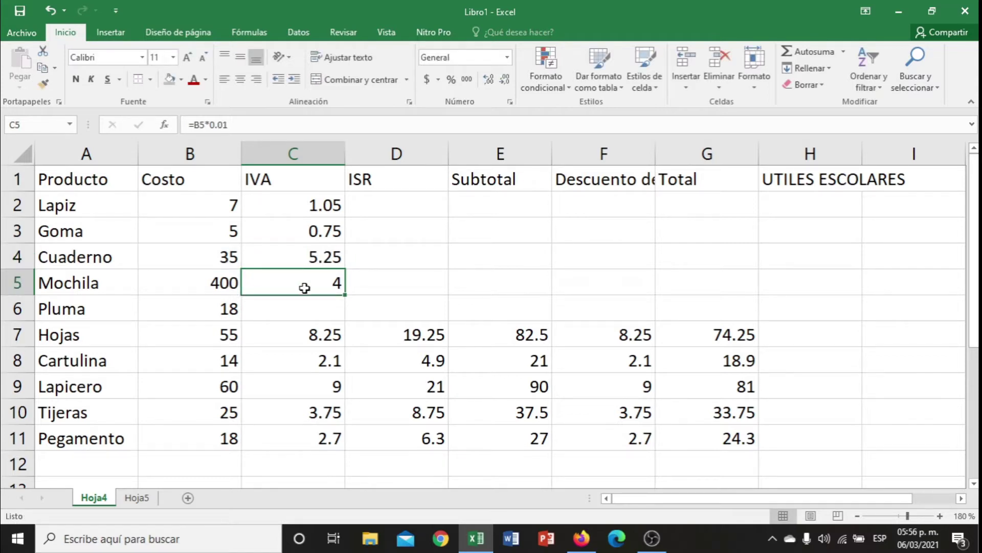
type("=")
left_click(208, 282)
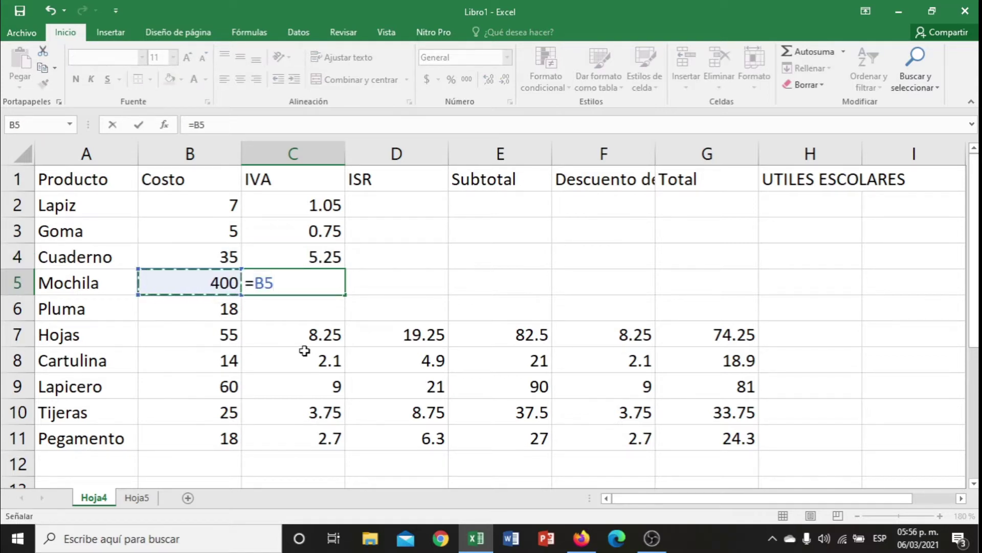
type("*0.15")
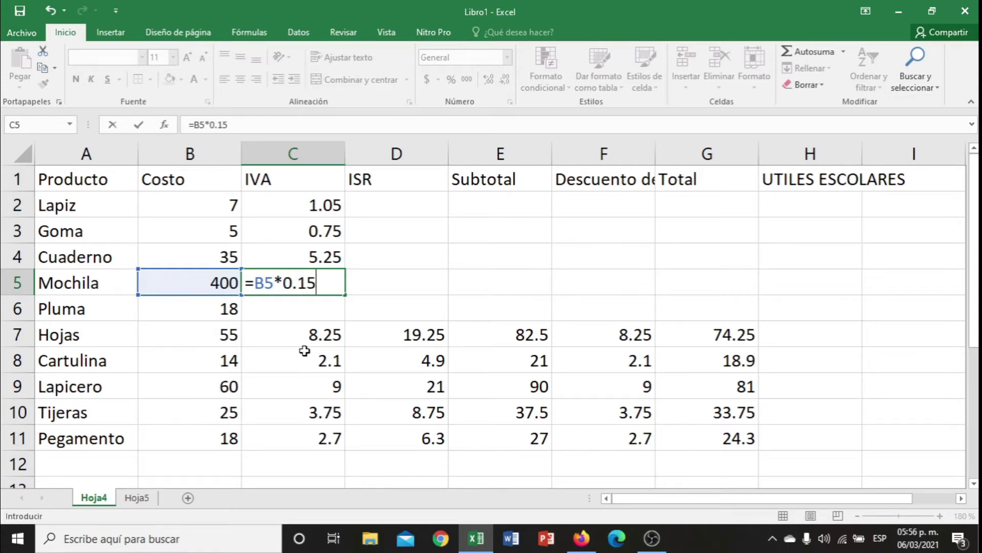
key("Return")
Enter Pluma's IVA formula =B6*0.15 in C6, giving 2.7
left_click(381, 309)
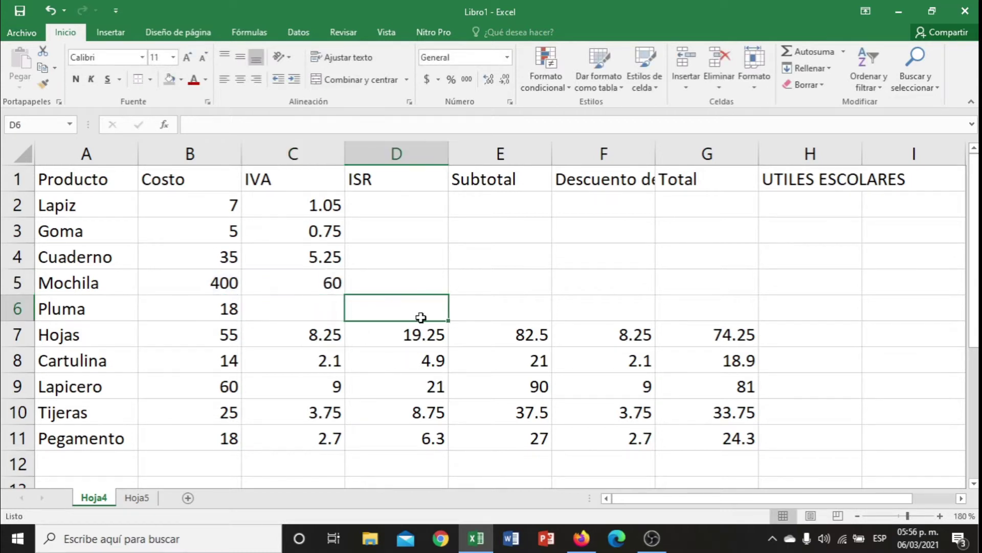
left_click(307, 312)
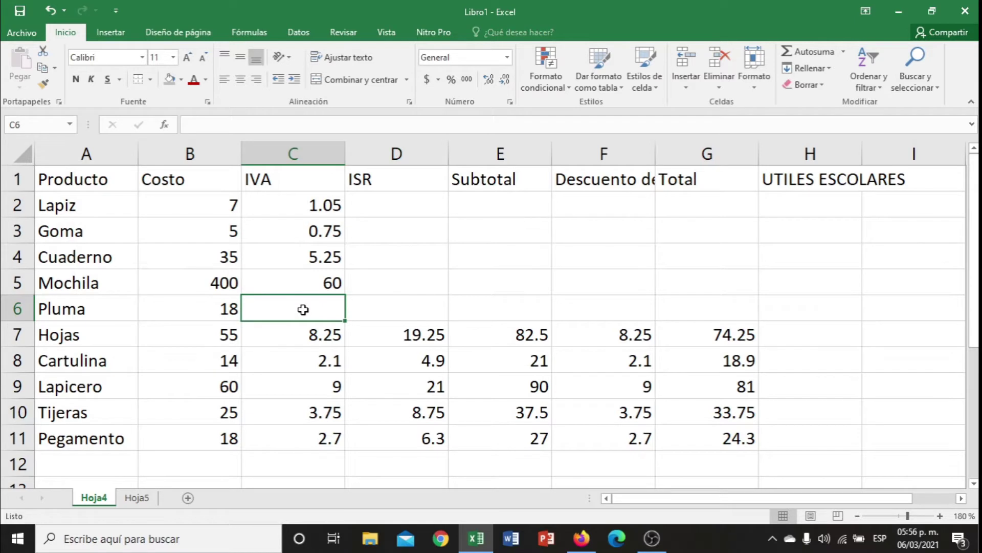
type("=")
left_click(217, 309)
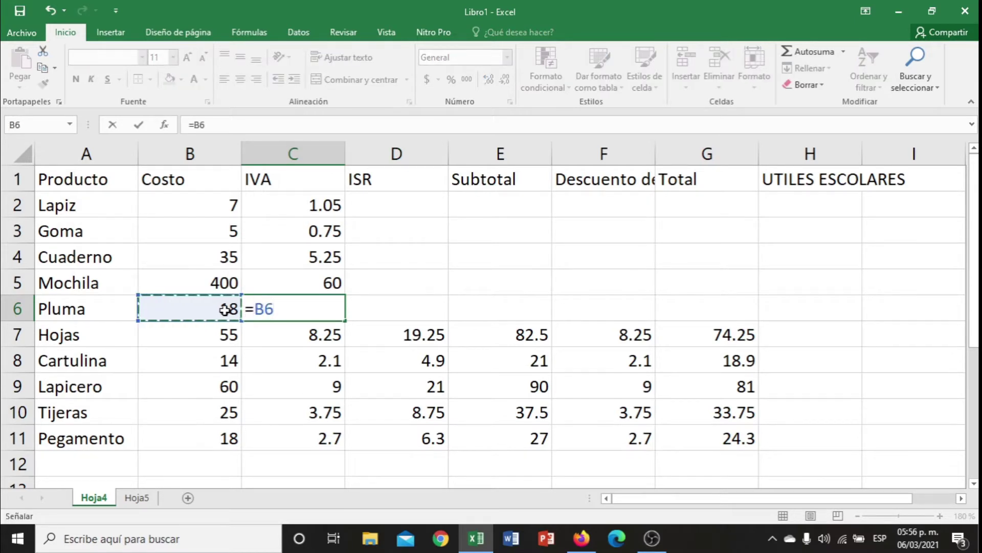
type("*0.1")
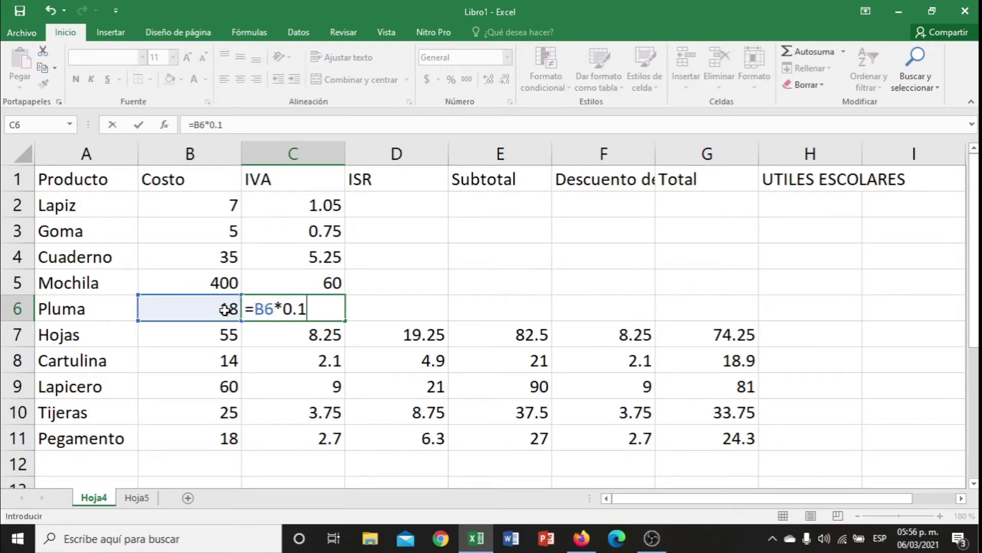
type("5")
key("Return")
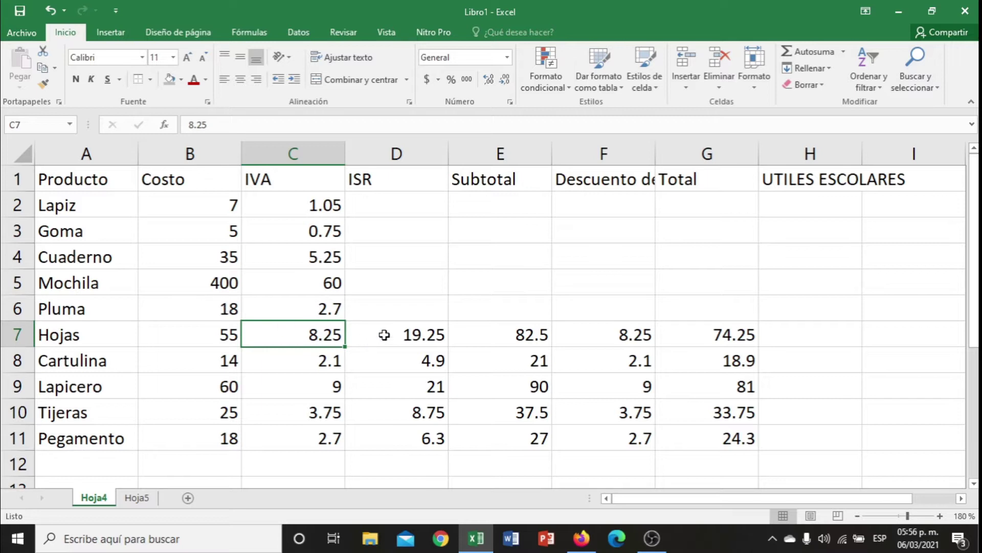
left_click(389, 312)
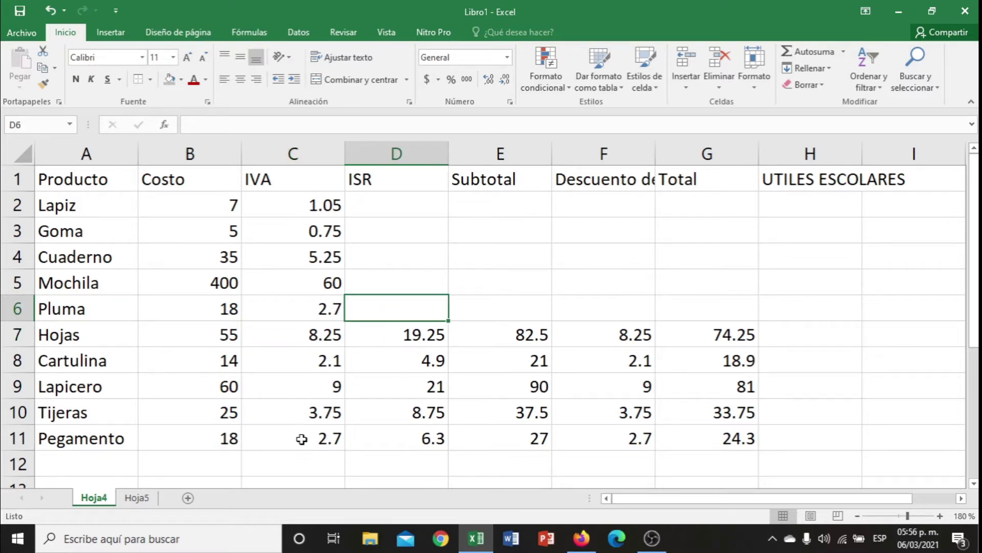
left_click(299, 381)
left_click(312, 405)
left_click(317, 364)
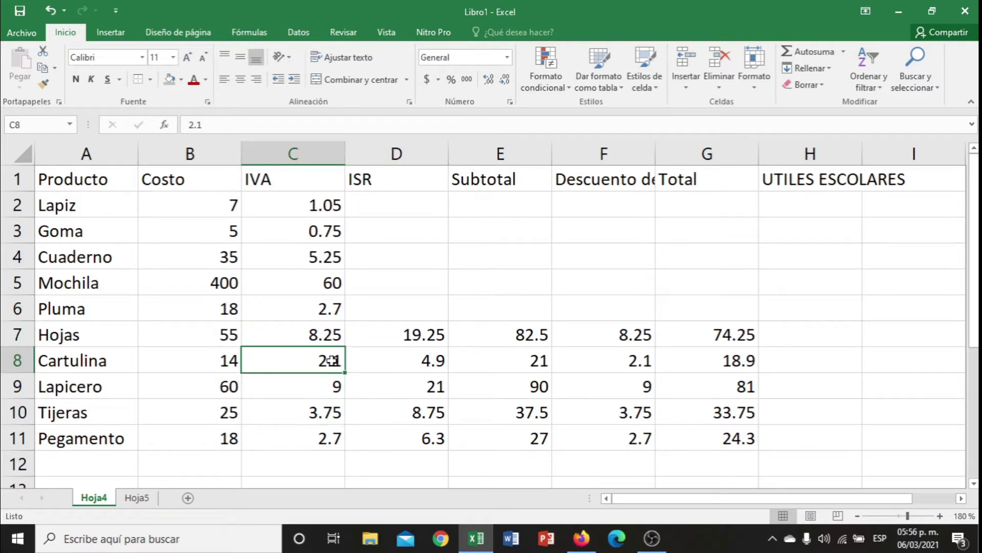
left_click(322, 307)
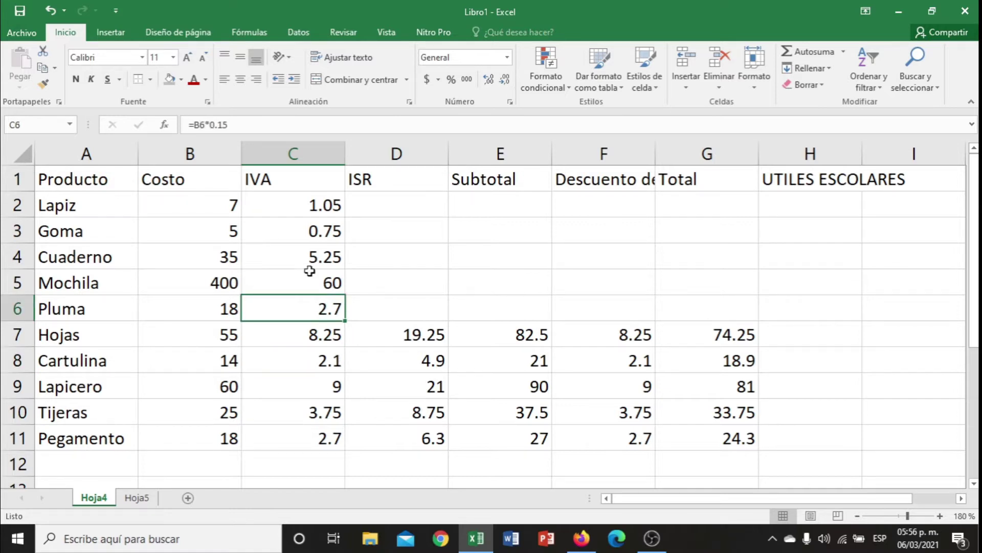
left_click(313, 293)
left_click(318, 207)
left_click(322, 255)
left_click(321, 279)
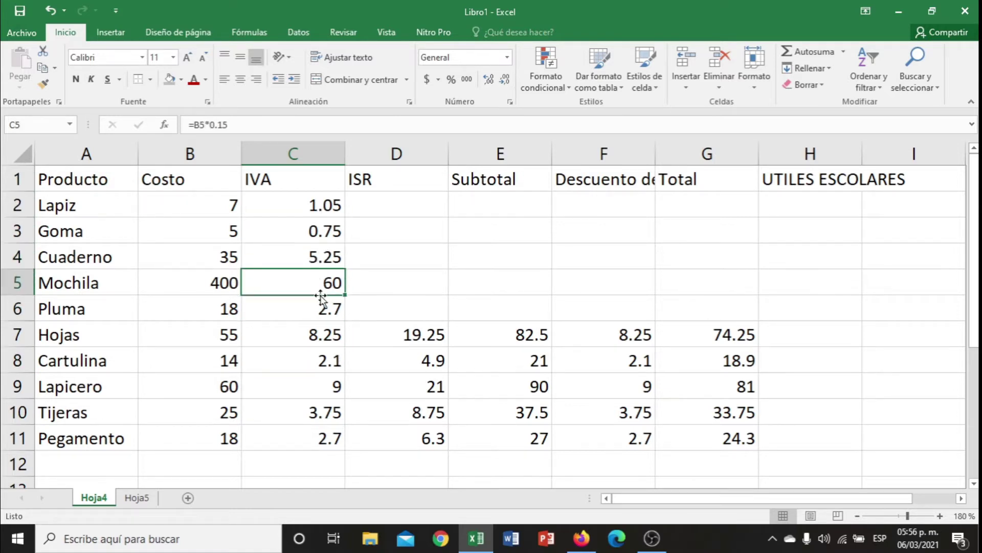
left_click(322, 311)
left_click(315, 228)
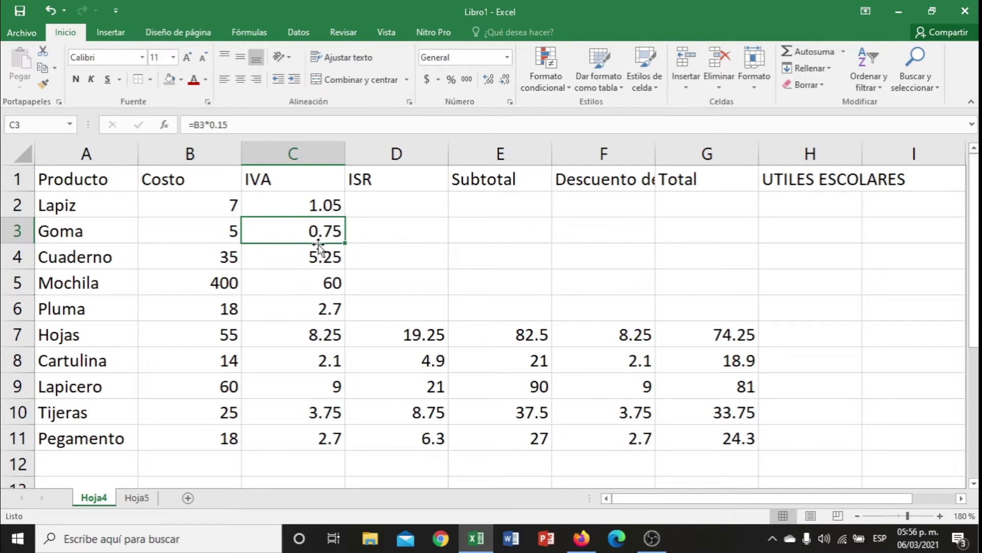
left_click(330, 360)
left_click(333, 409)
left_click(327, 381)
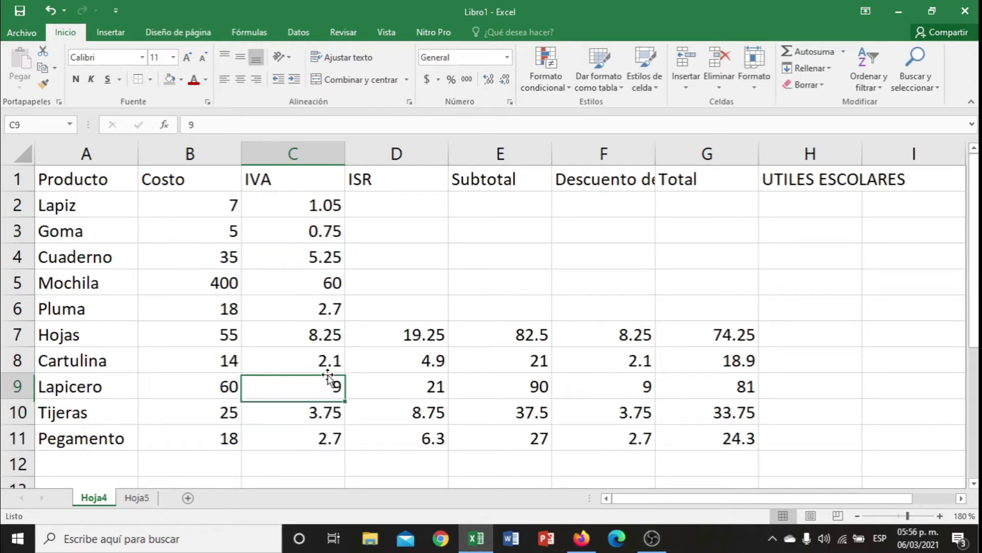
left_click(334, 409)
left_click(330, 365)
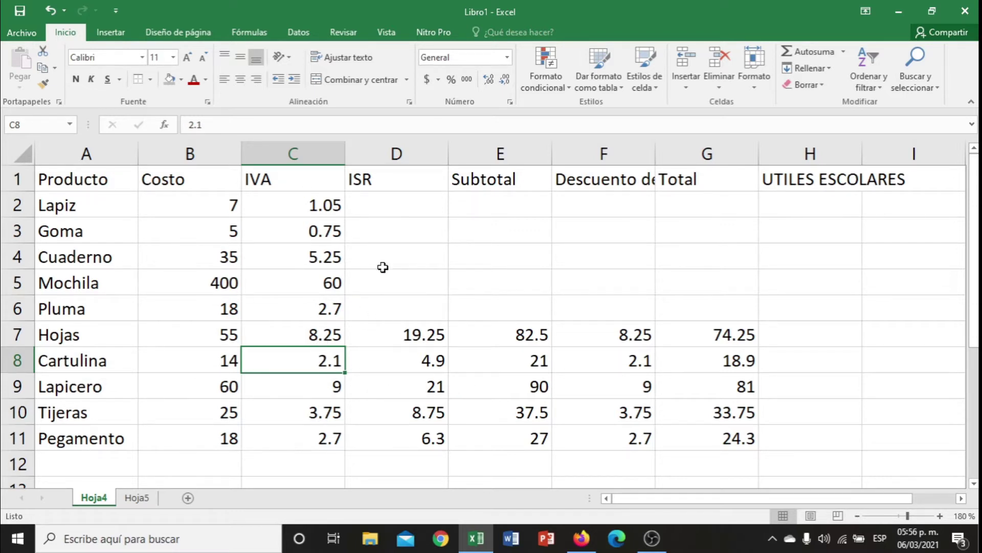
left_click(387, 210)
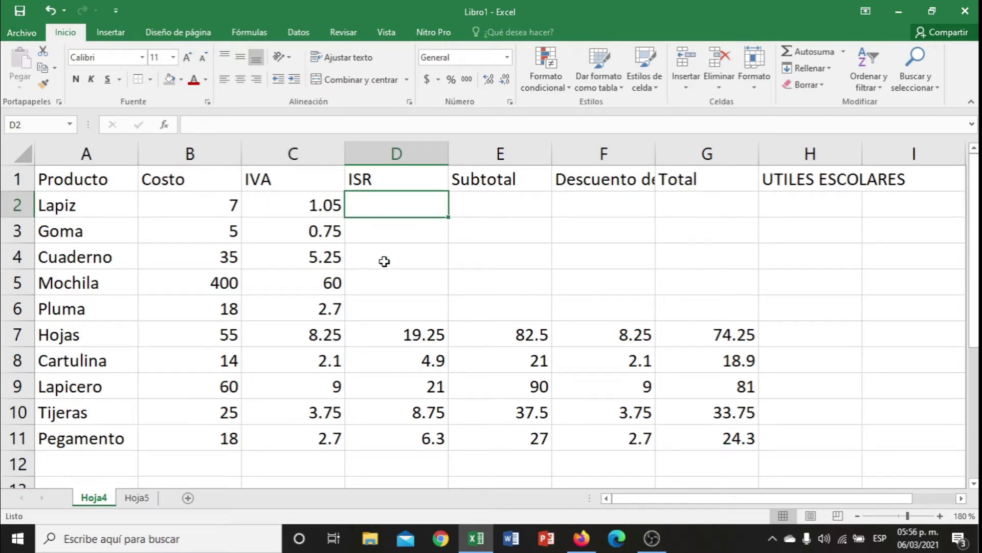
Enter 35%-of-cost ISR formulas for Lapiz and Goma, giving 2.45 and 1.75
type("=")
left_click(203, 200)
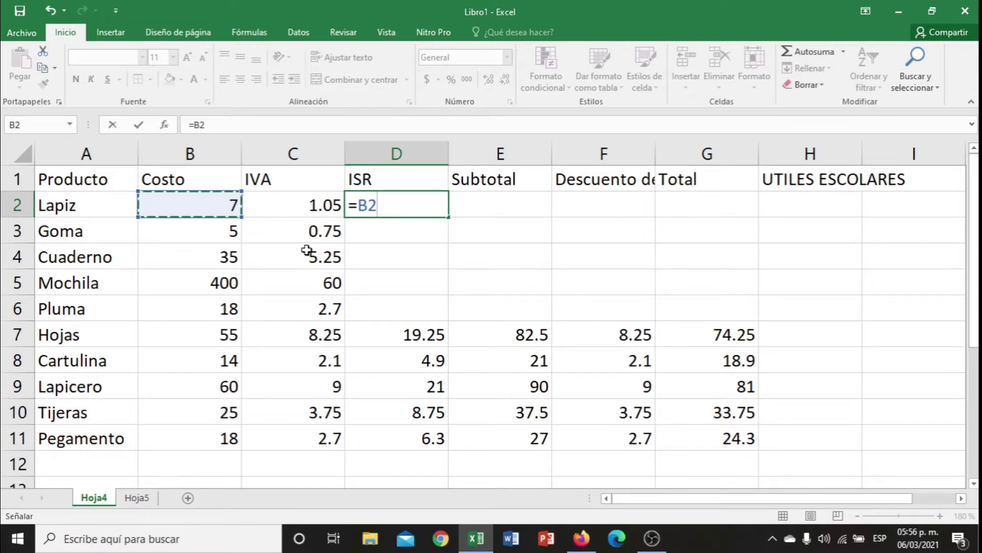
type("*")
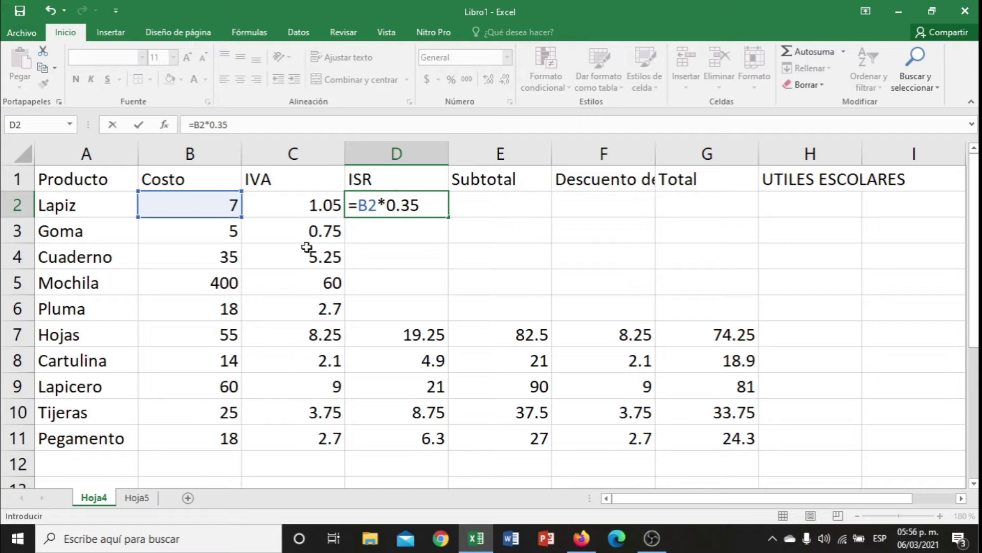
key("Return")
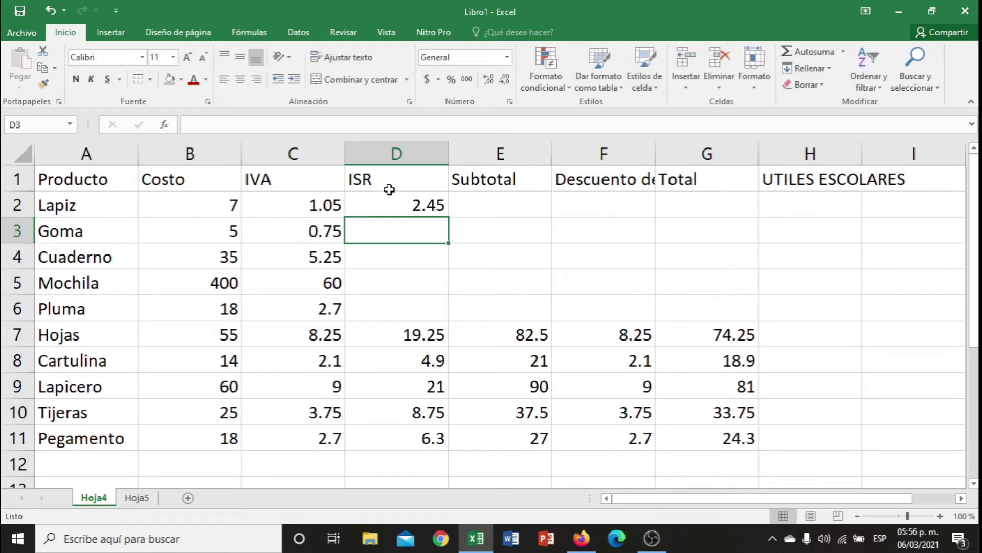
type("=")
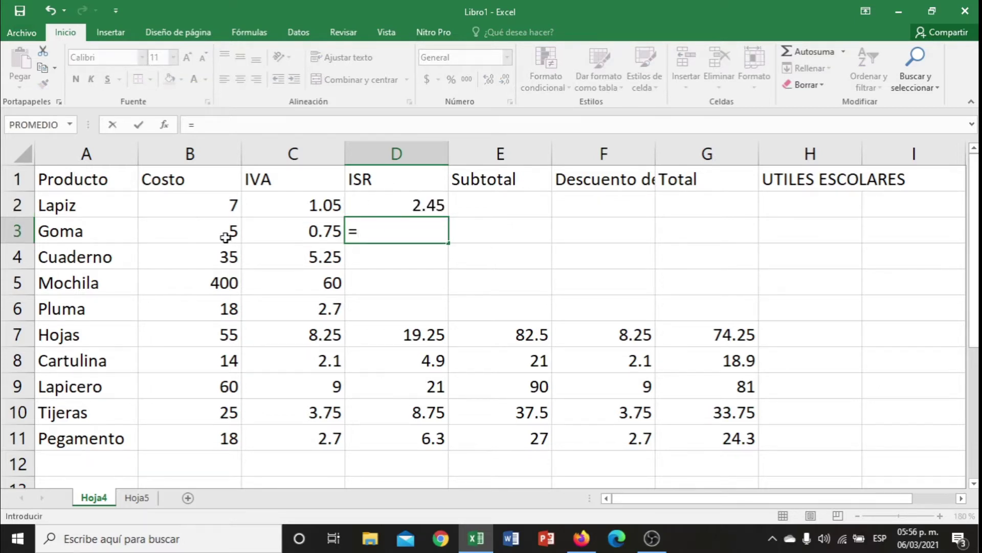
left_click(221, 235)
type("*")
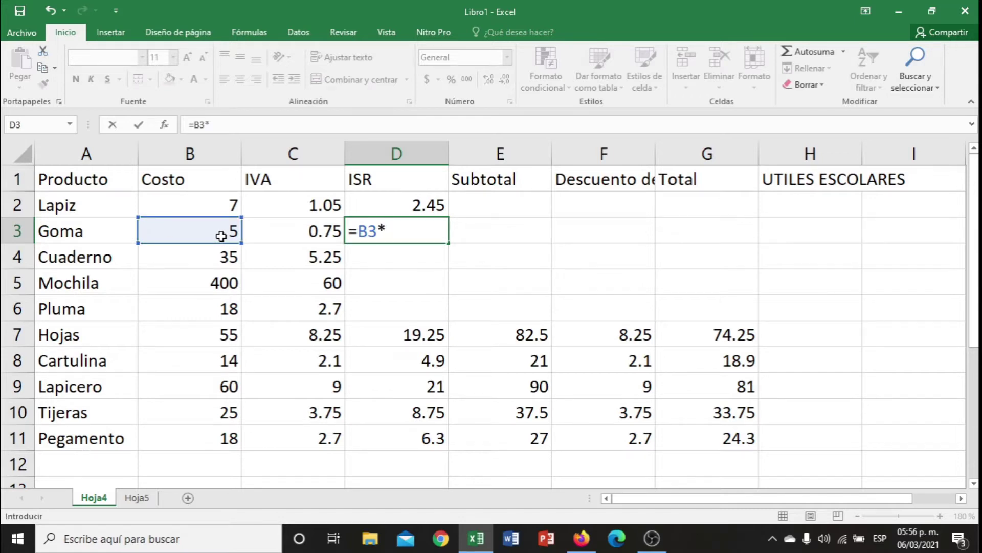
type("0.35")
key("Return")
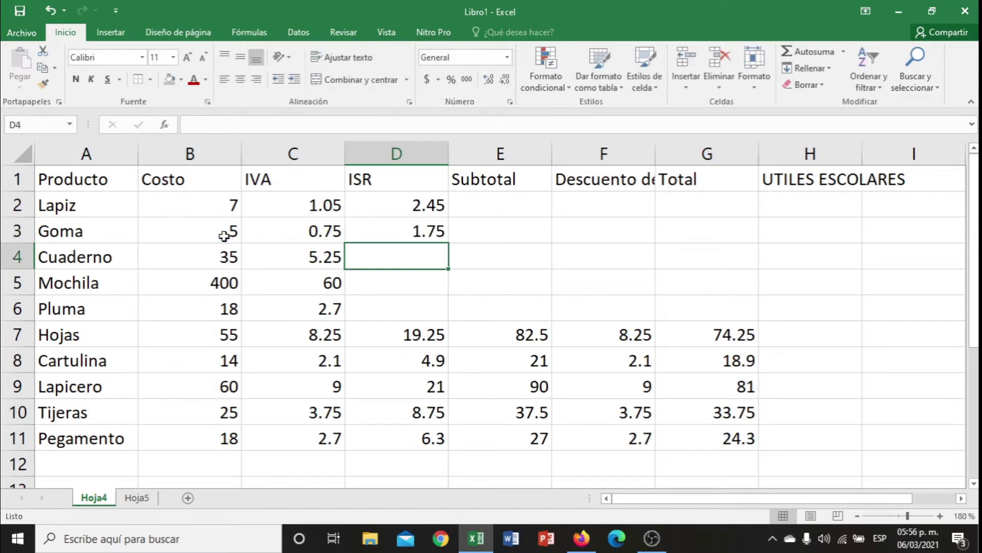
Enter 35%-of-cost ISR formulas for Cuaderno and Mochila, giving 12.25 and 140
type("=")
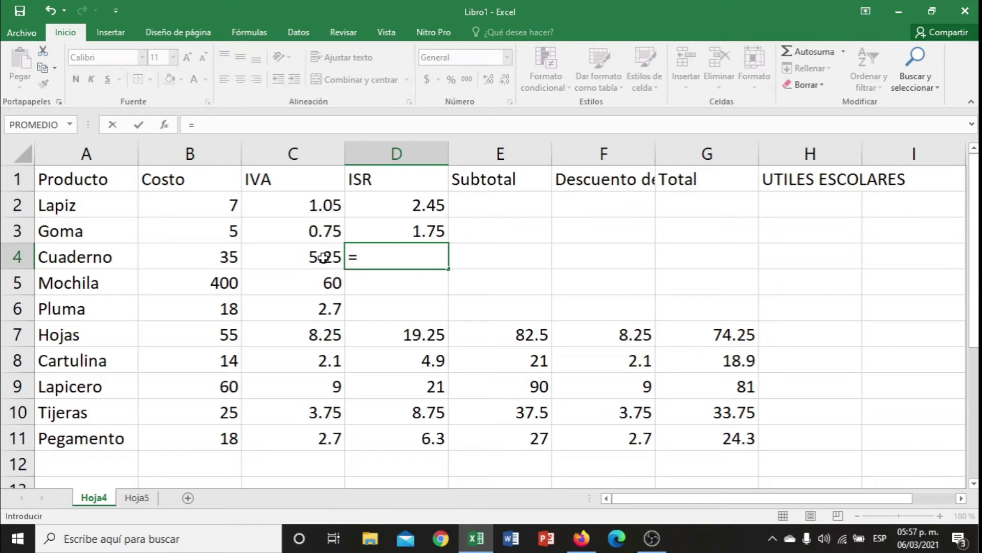
left_click(225, 262)
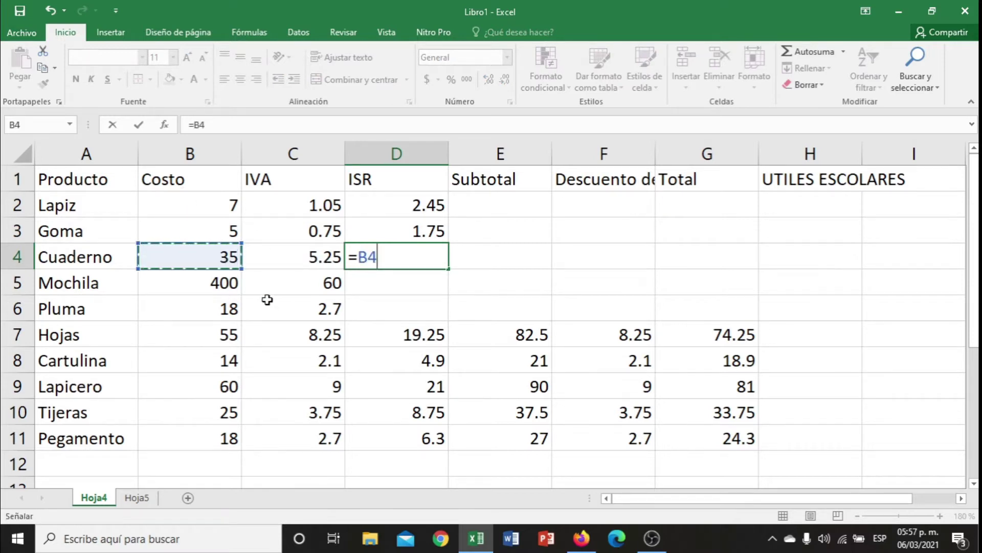
type("*")
type("0.35")
key("Return")
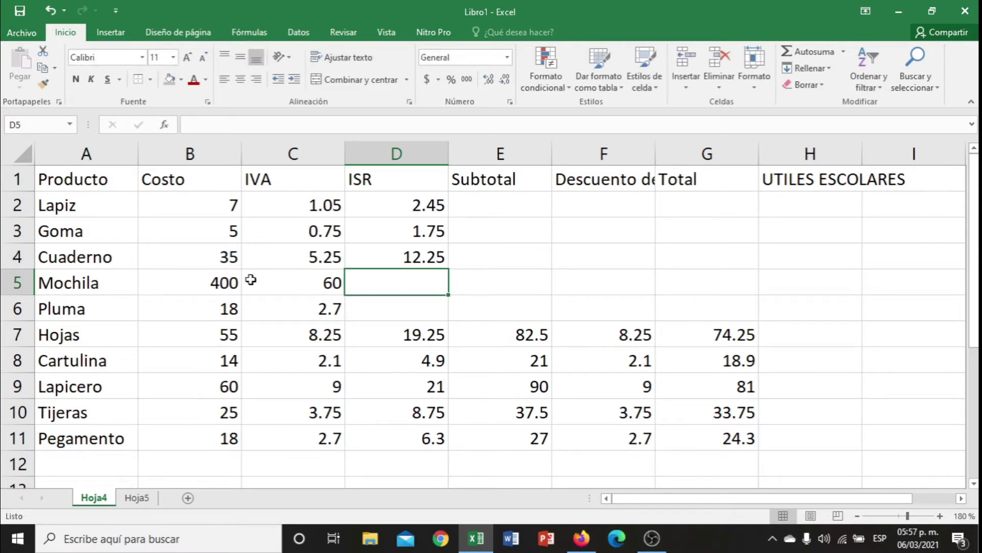
type("=")
left_click(226, 281)
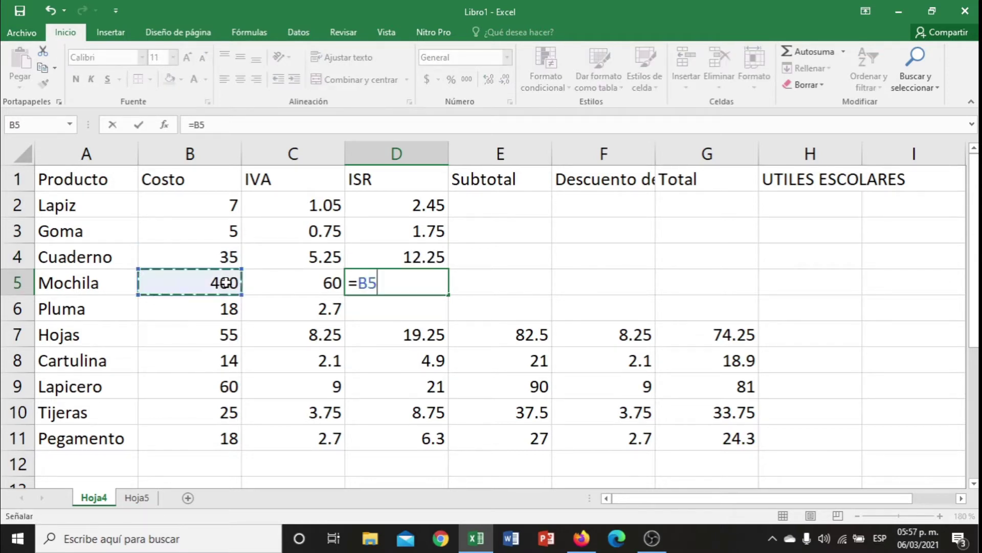
type("*")
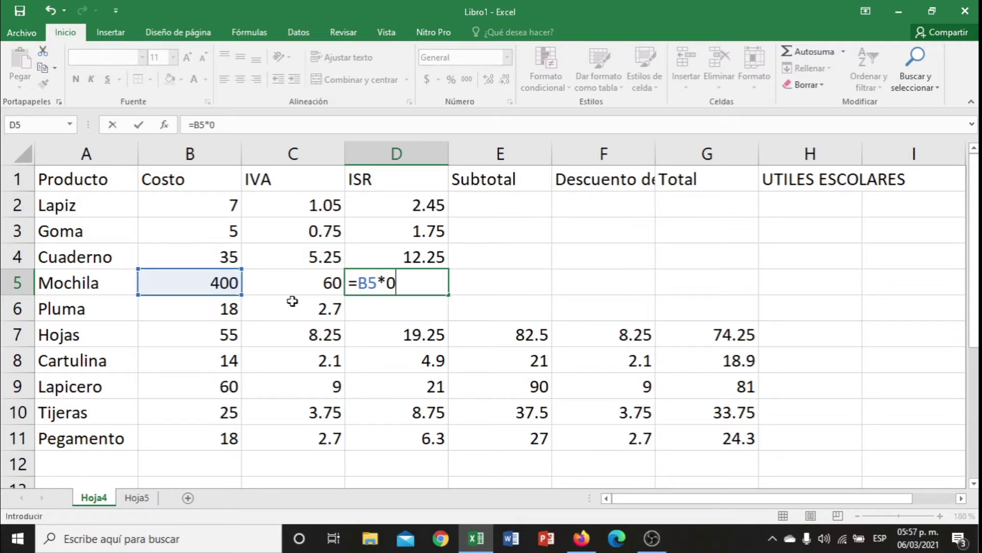
key("Return")
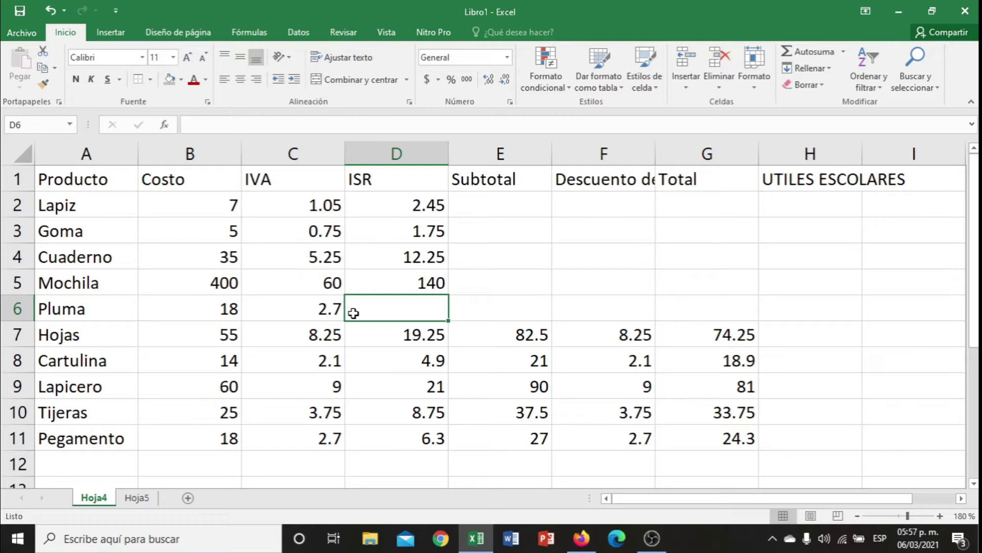
Enter Pluma's 35% ISR formula (6.3) and review the Lapiz IVA and ISR formulas
type("=")
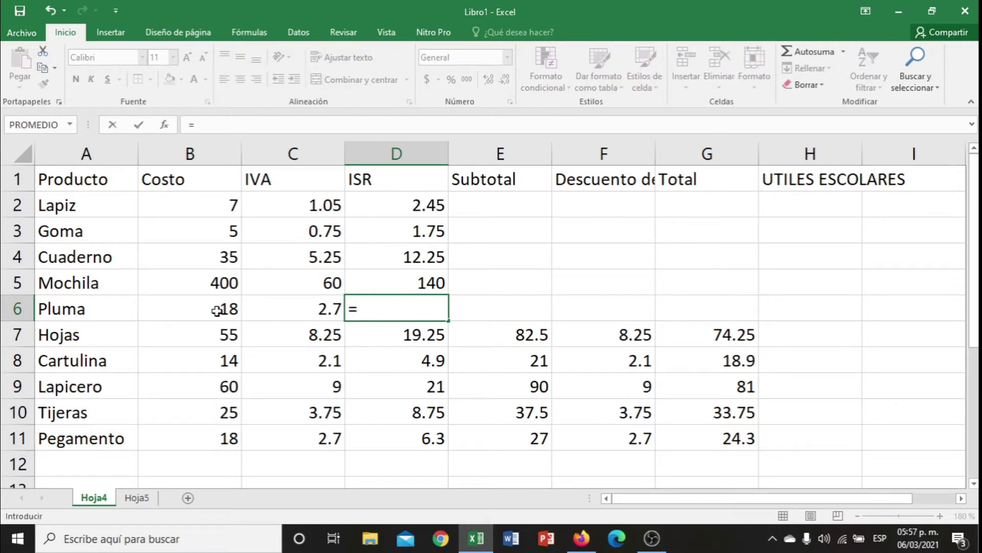
left_click(217, 311)
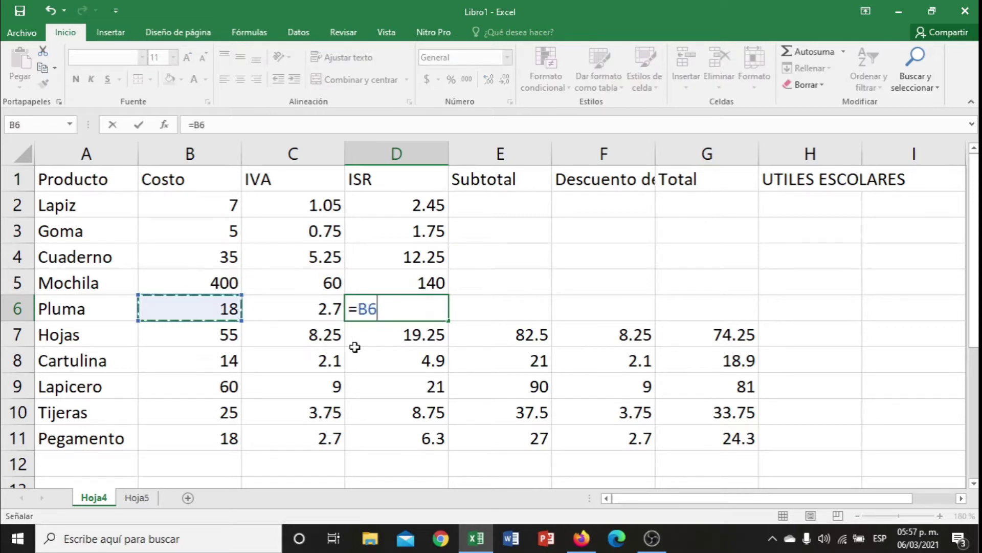
type("*0.35")
key("Return")
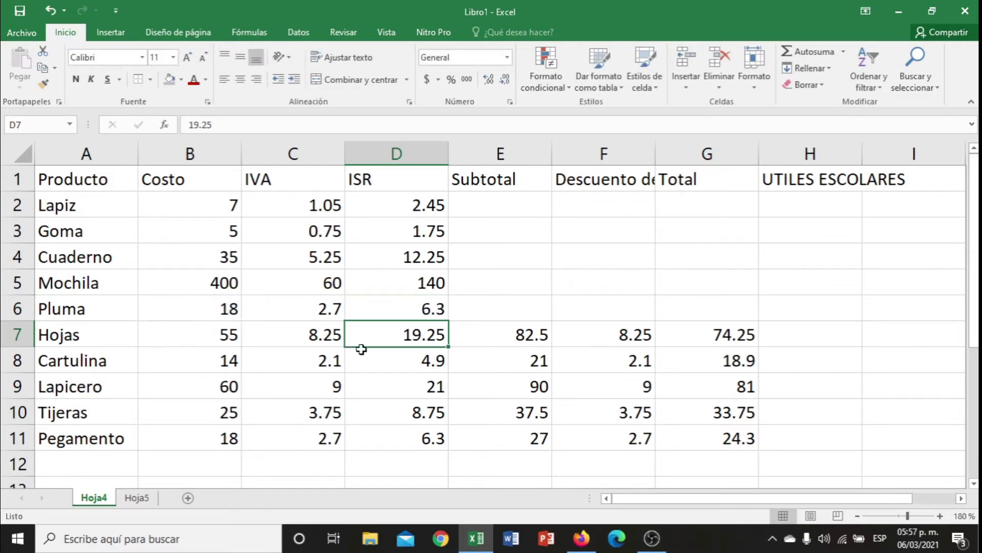
left_click(331, 210)
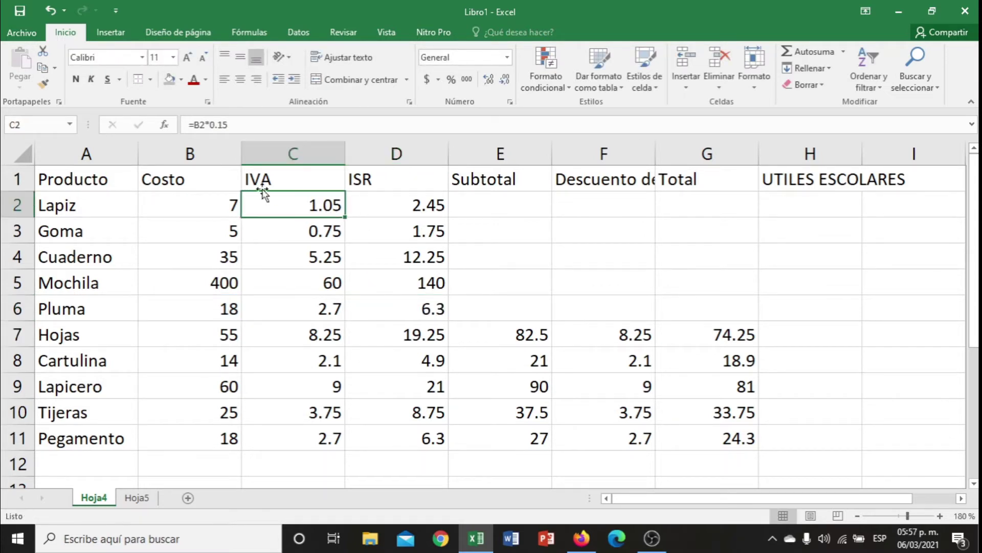
left_click(421, 207)
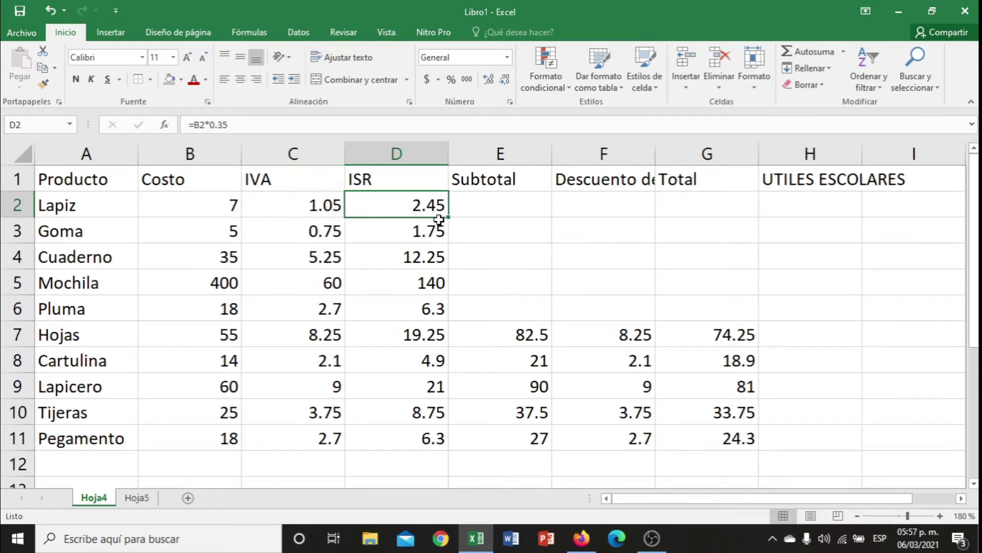
left_click(506, 206)
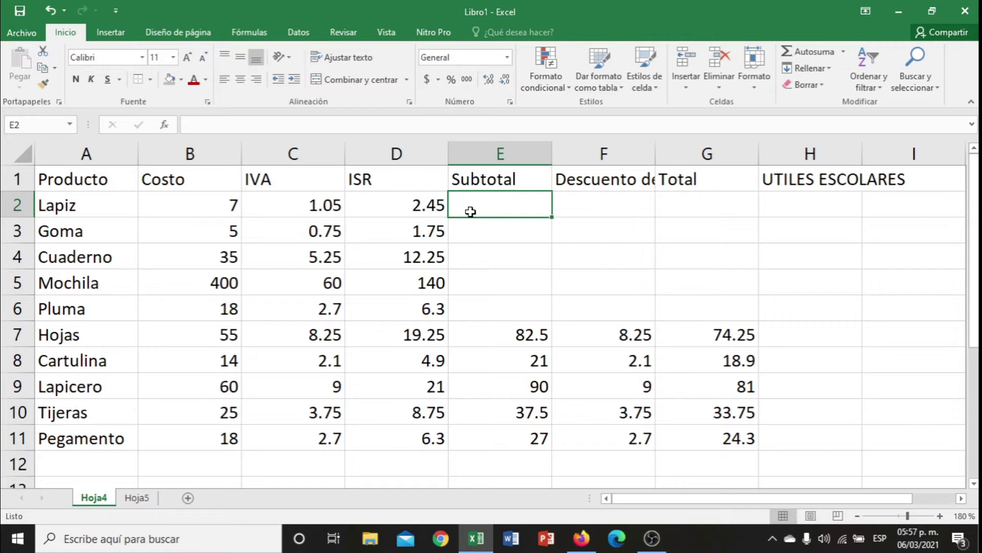
Enter =B2+C2+D2 in E2 so Lapiz's subtotal shows 10.5
type("=")
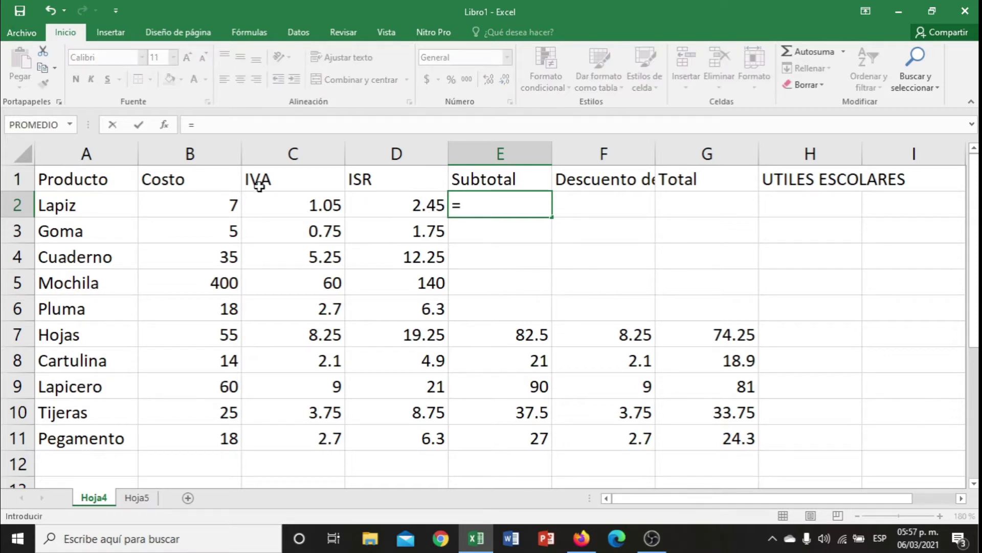
left_click(202, 201)
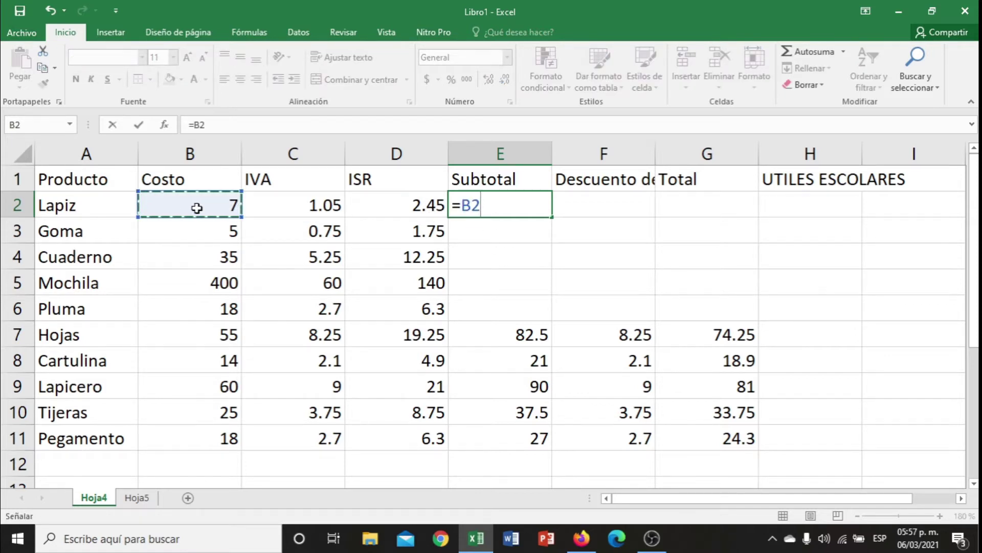
type("+")
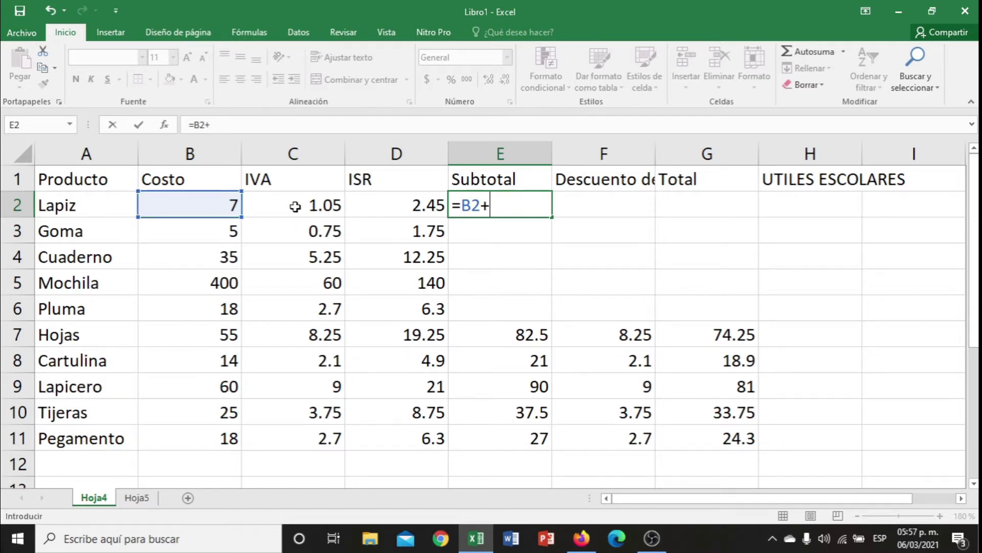
left_click(295, 207)
type("+")
left_click(396, 207)
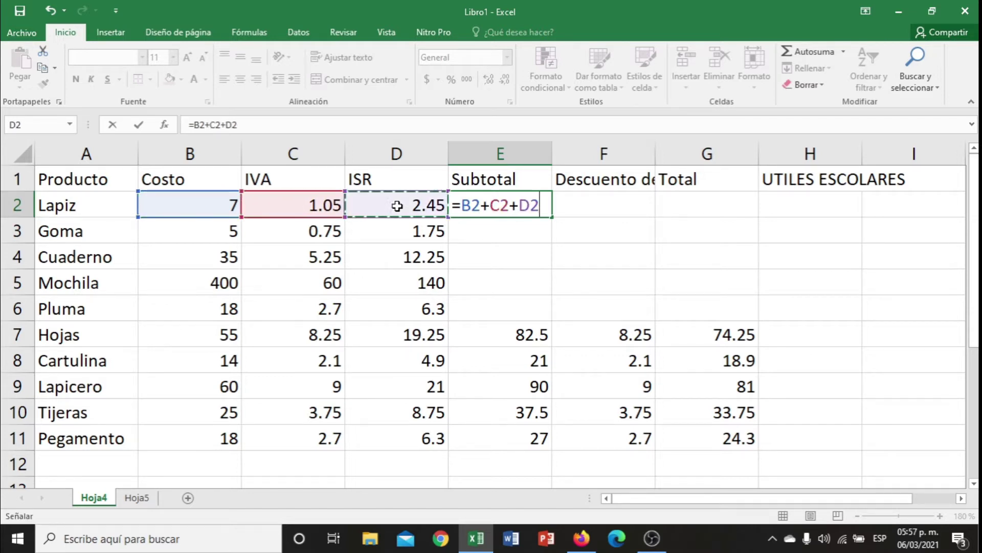
key("Return")
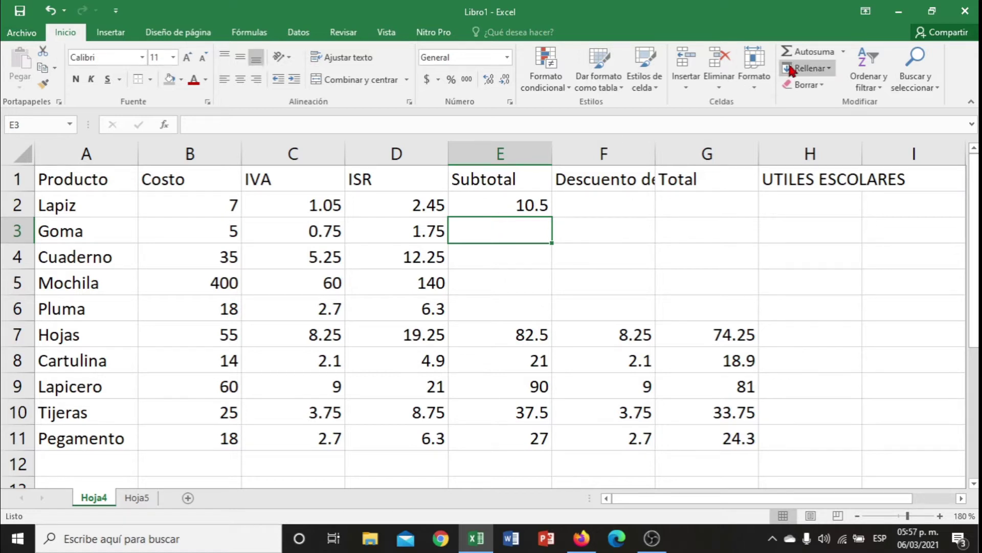
AutoSum B3:D3 into E3 so Goma's subtotal shows 7.5
left_click(814, 52)
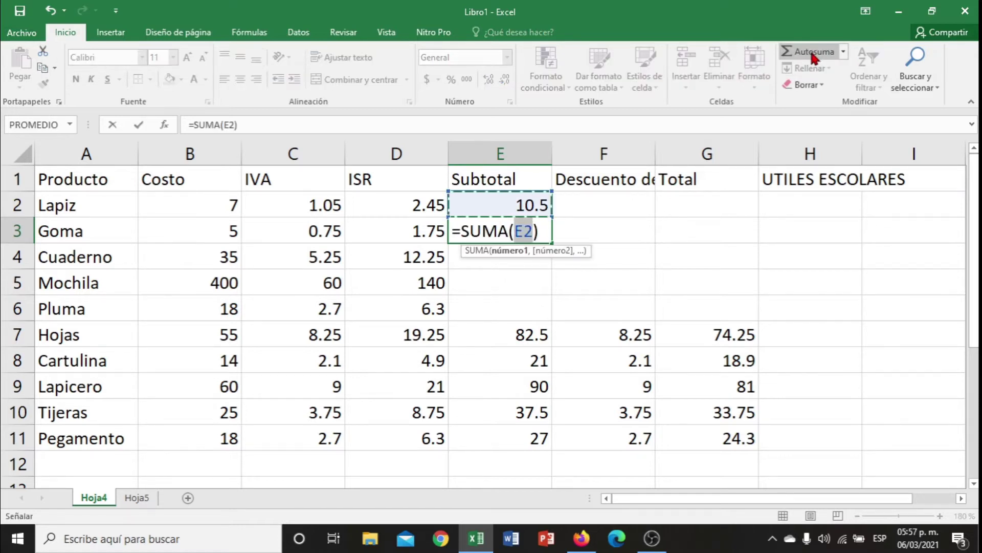
left_click_drag(230, 231, 381, 228)
left_click(384, 230)
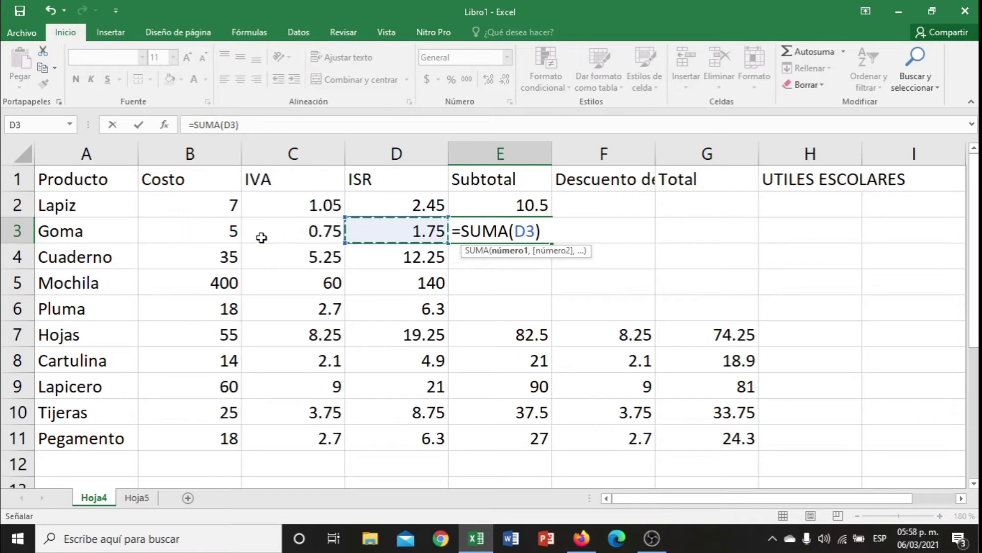
left_click(214, 236)
left_click_drag(214, 236, 378, 227)
left_click(379, 228)
left_click_drag(218, 228, 402, 224)
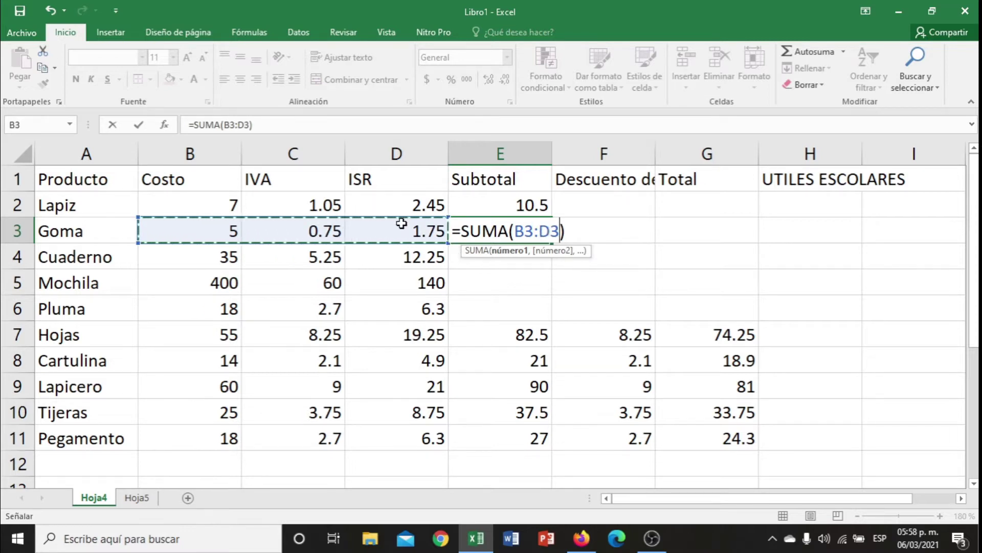
key("Return")
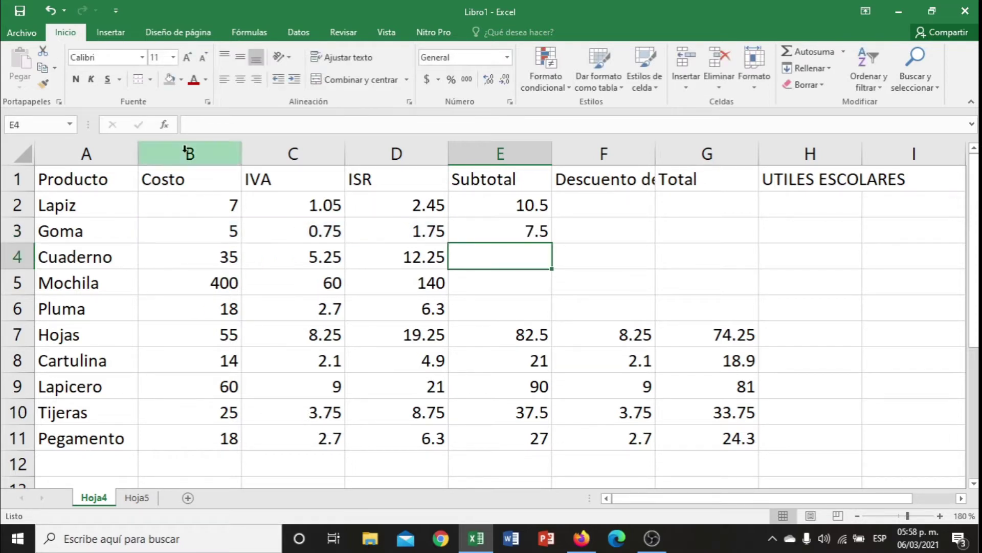
left_click(165, 124)
Insert =SUMA(B4:D4) in E4 through Insertar función, giving 52.5
left_click(400, 220)
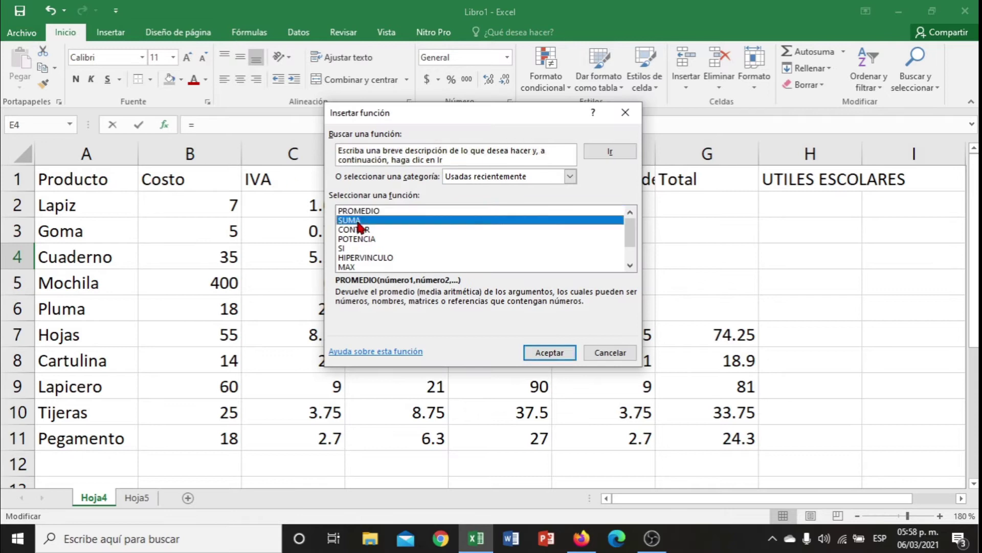
mouse_move(432, 114)
left_mouse_down()
mouse_move(680, 90)
mouse_move(706, 101)
left_mouse_up()
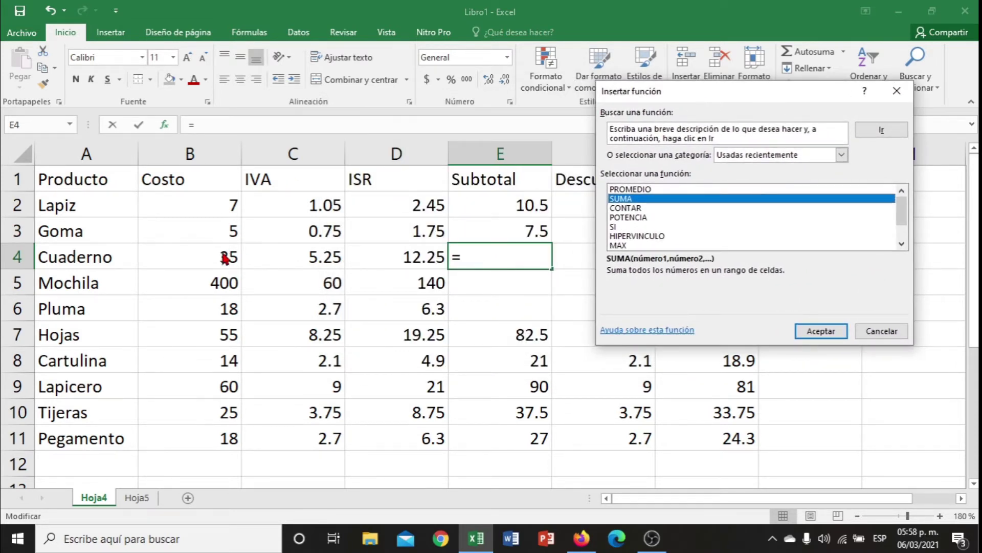
left_click(821, 331)
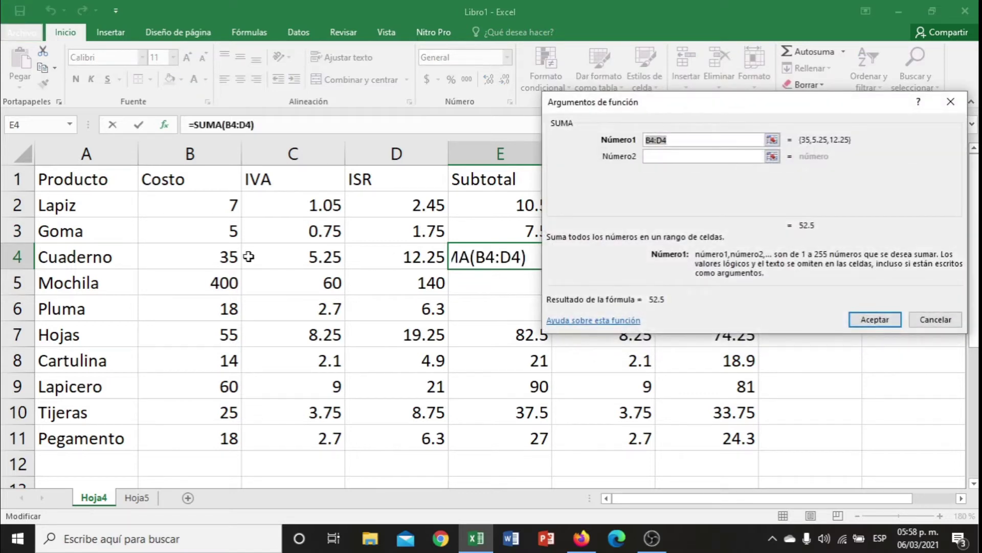
left_click_drag(220, 254, 381, 254)
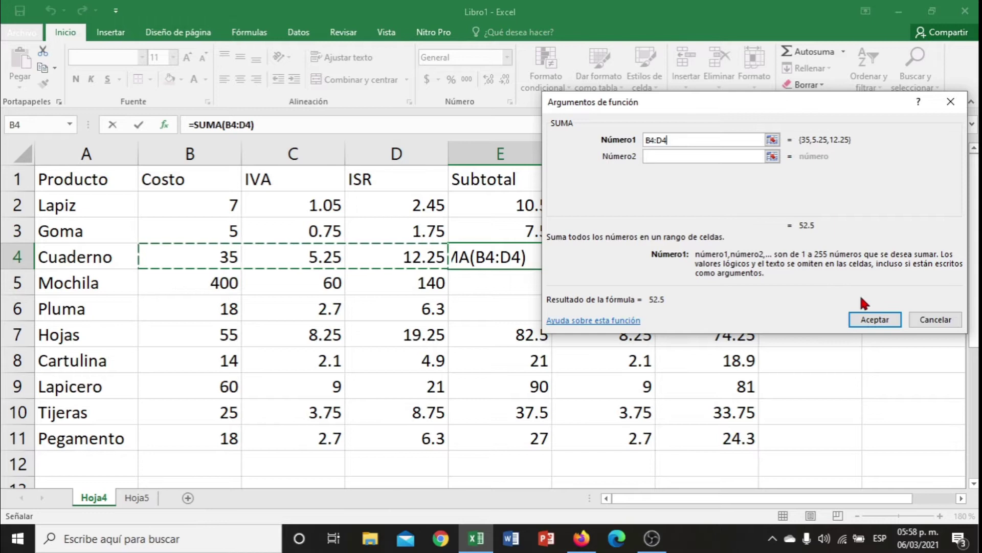
left_click(876, 319)
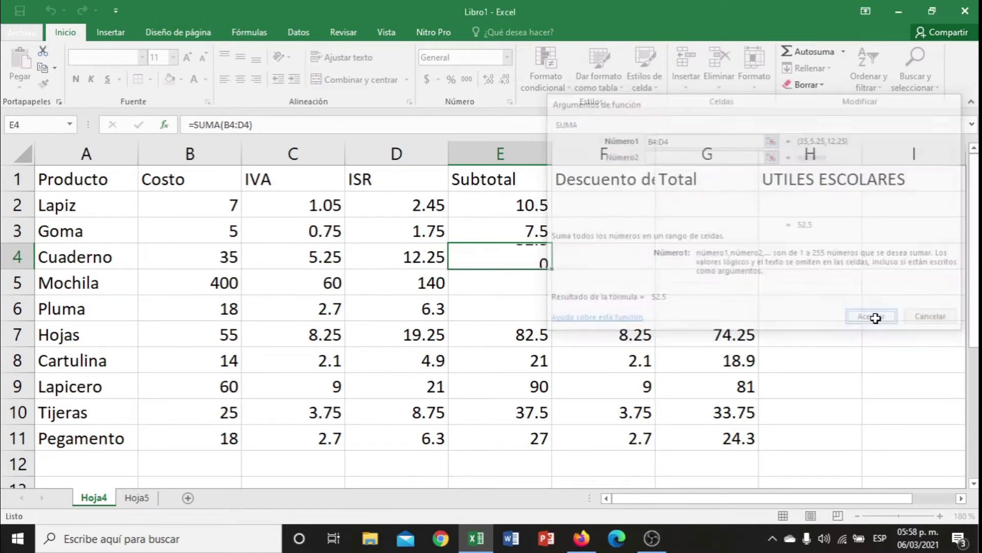
left_click(496, 275)
type("=")
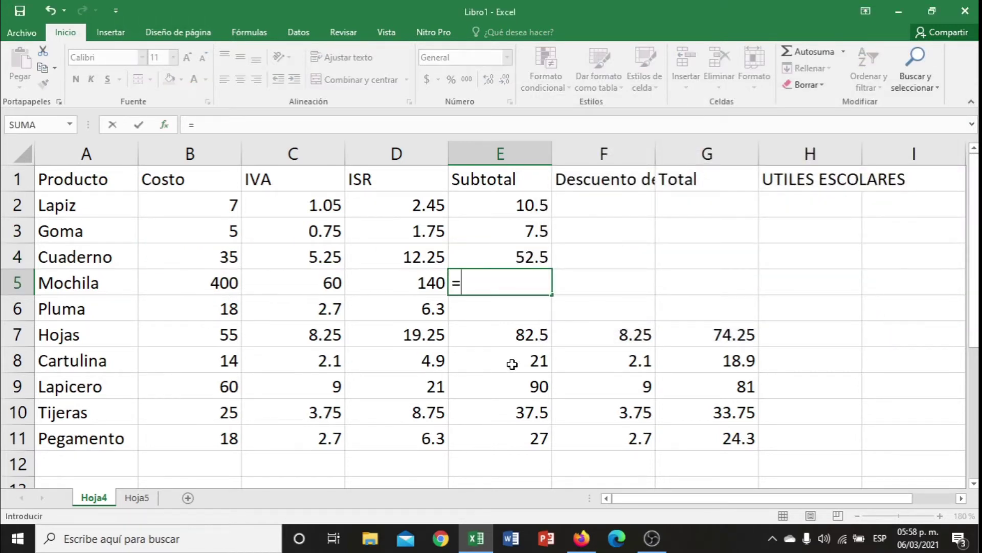
Enter =B5+C5+D5 in E5 so Mochila's subtotal shows 600
left_click(206, 285)
type("+")
left_click(302, 287)
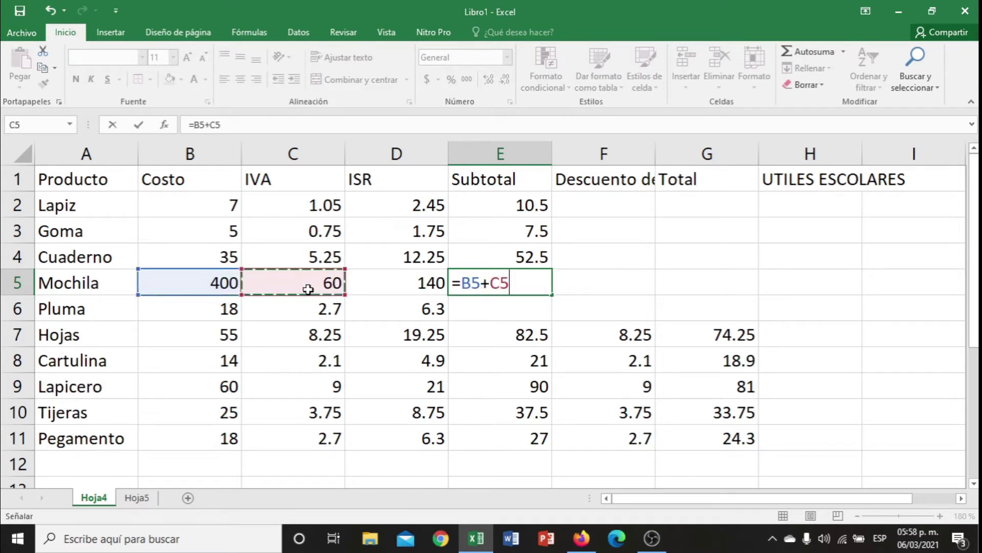
type("+")
left_click(411, 285)
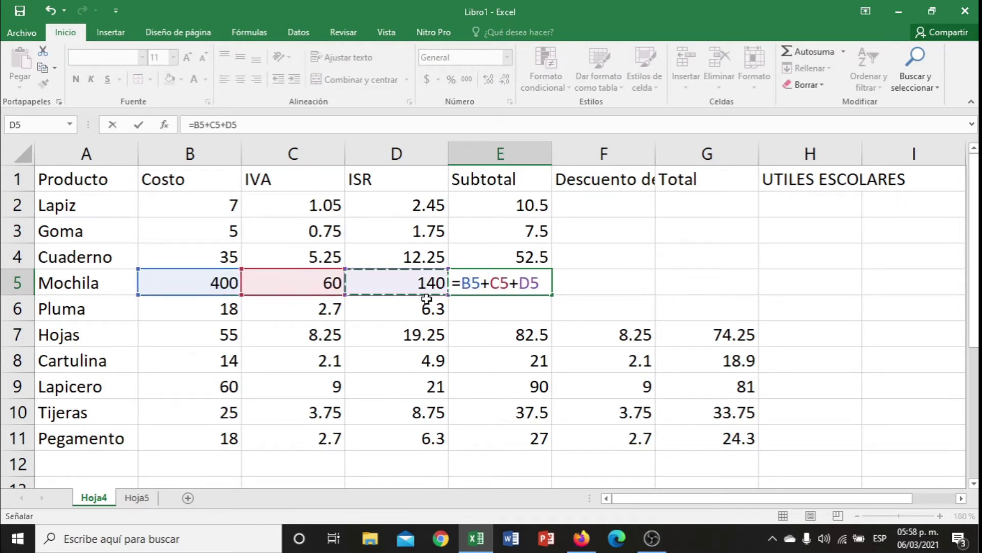
key("Return")
Enter =B6+C6+D6 in E6 so Pluma's subtotal shows 27
type("=")
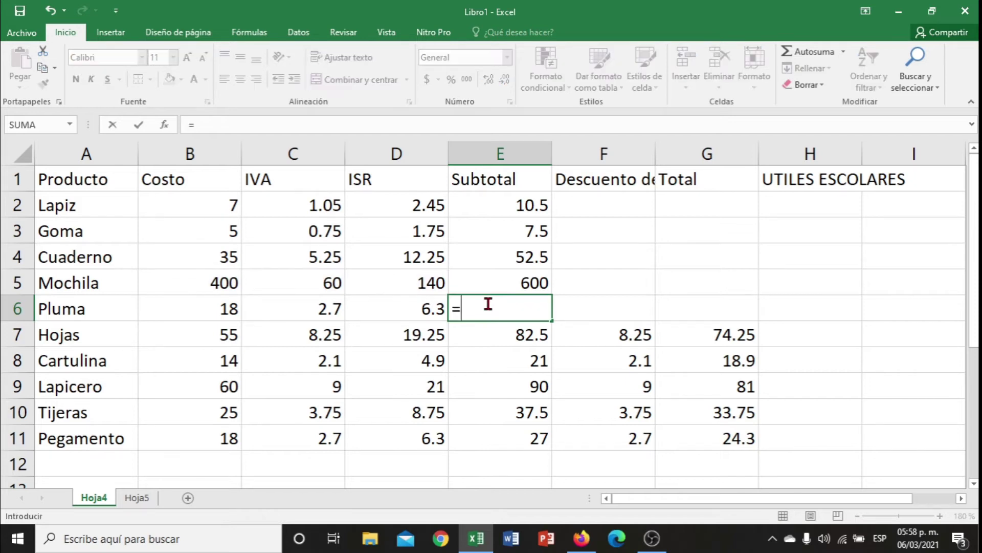
left_click(198, 309)
type("+")
left_click(342, 318)
type("+")
left_click(410, 317)
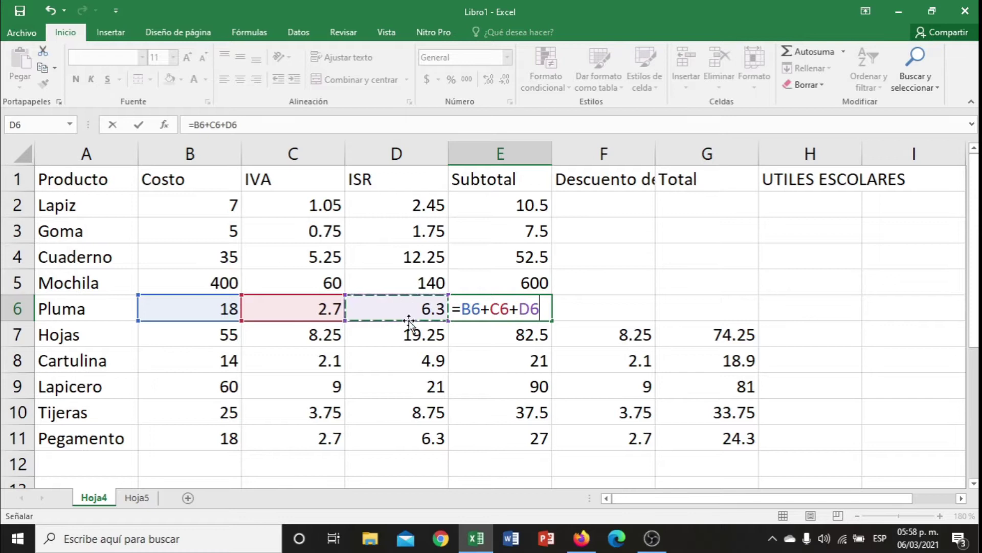
key("Return")
Review the subtotal formulas in E4, E5 and E6
left_click(533, 307)
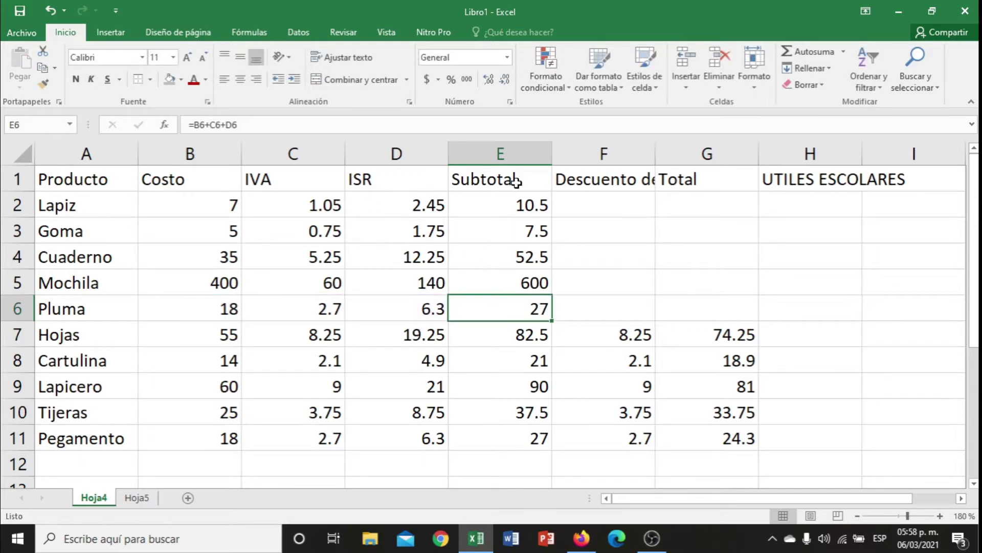
left_click(533, 285)
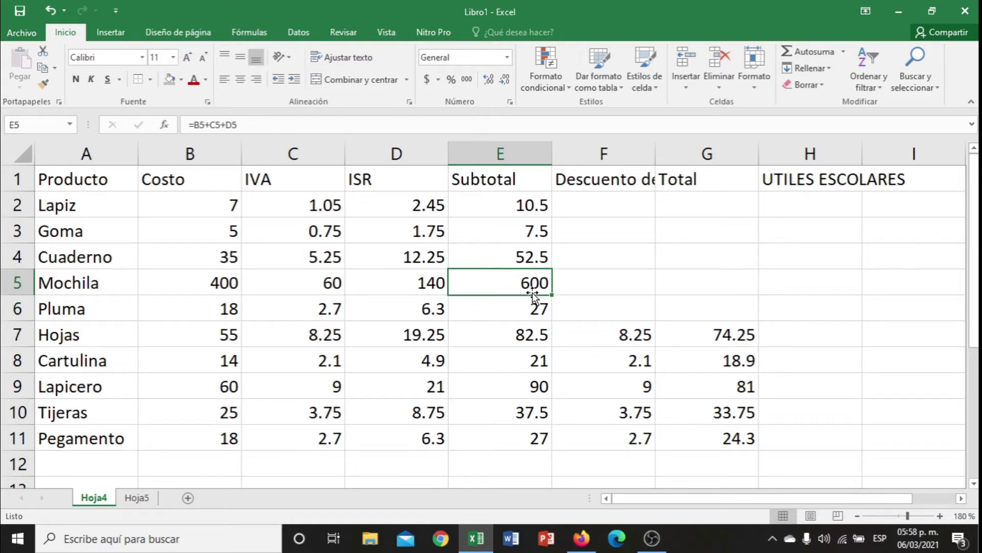
left_click(525, 259)
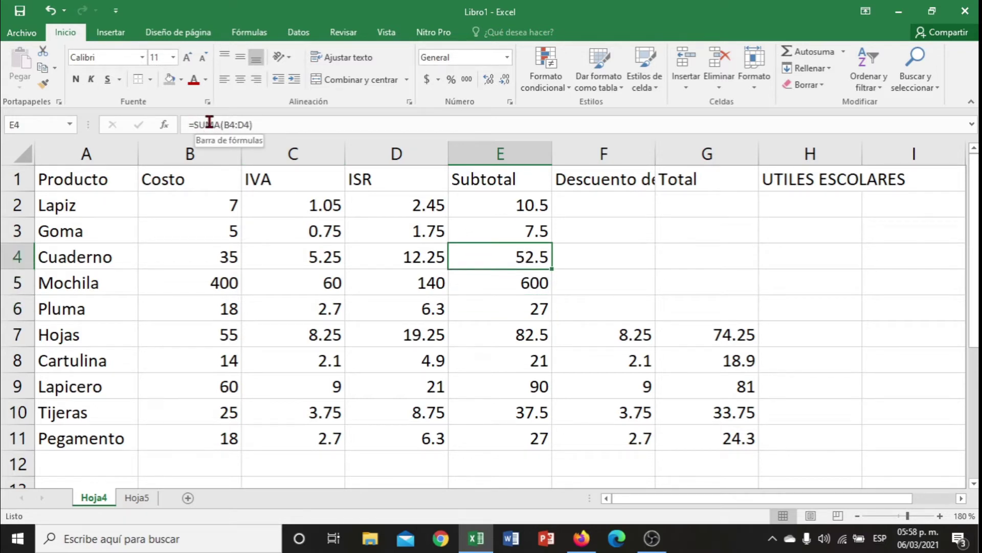
left_click(538, 291)
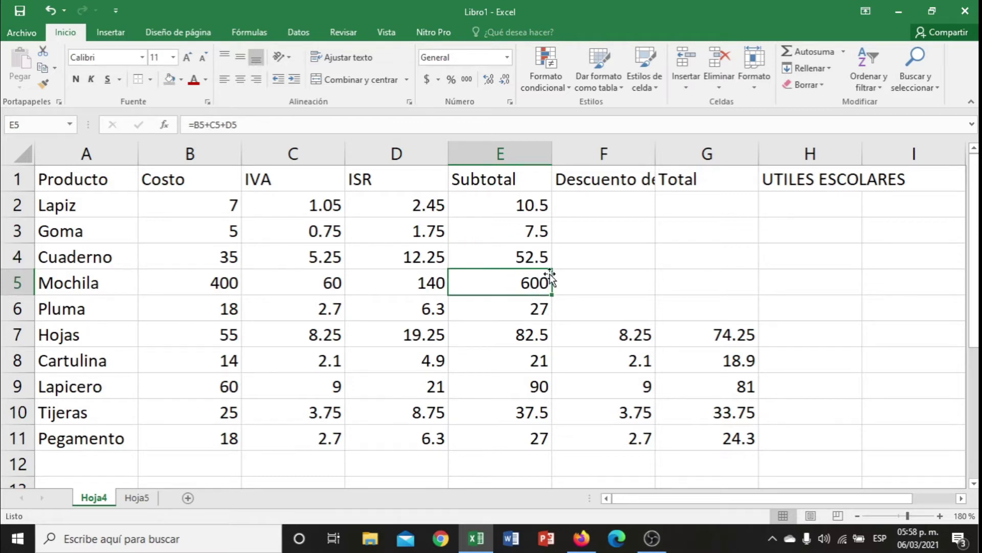
left_click(607, 203)
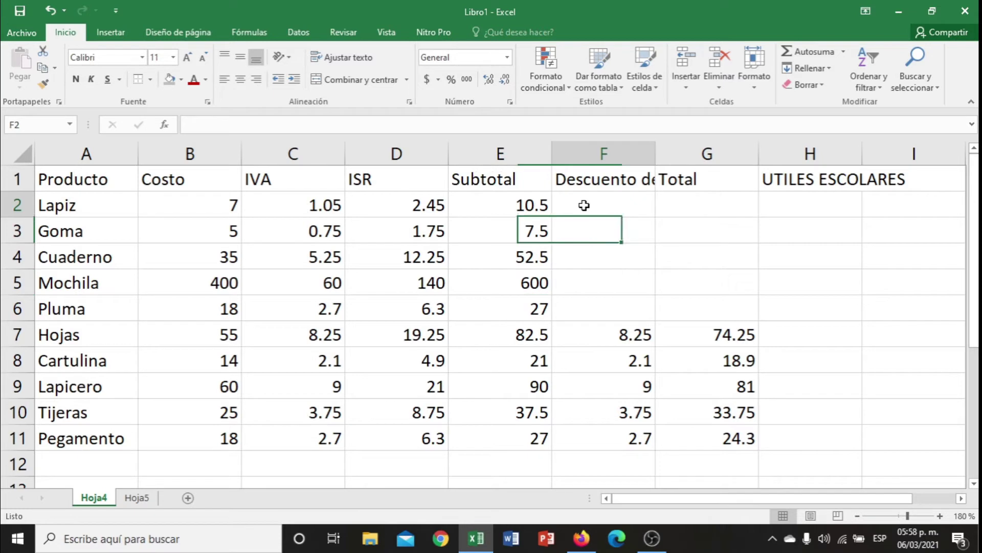
Apply Ajustar texto to F1 so 'Descuento del 10%' wraps onto two lines
left_click(617, 188)
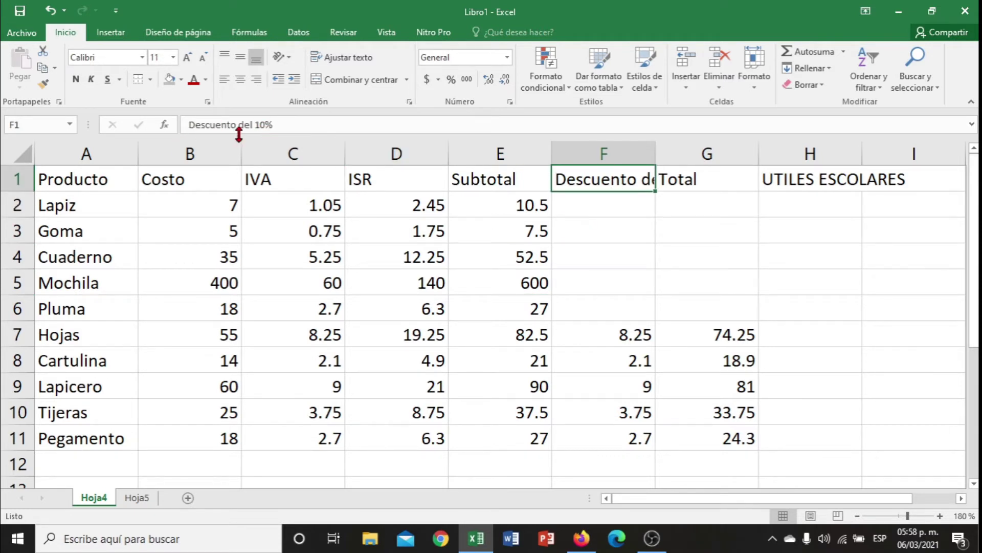
left_click(626, 261)
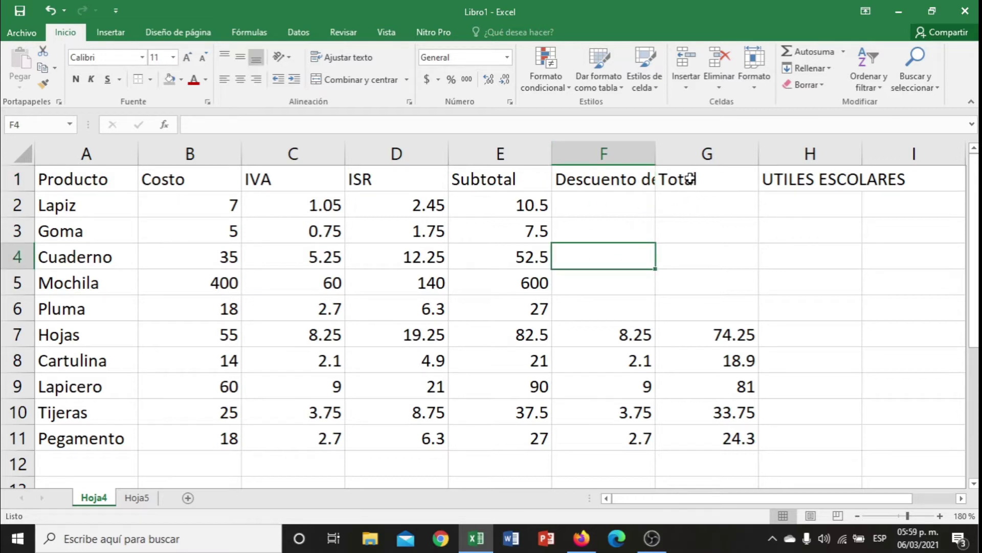
left_click(595, 230)
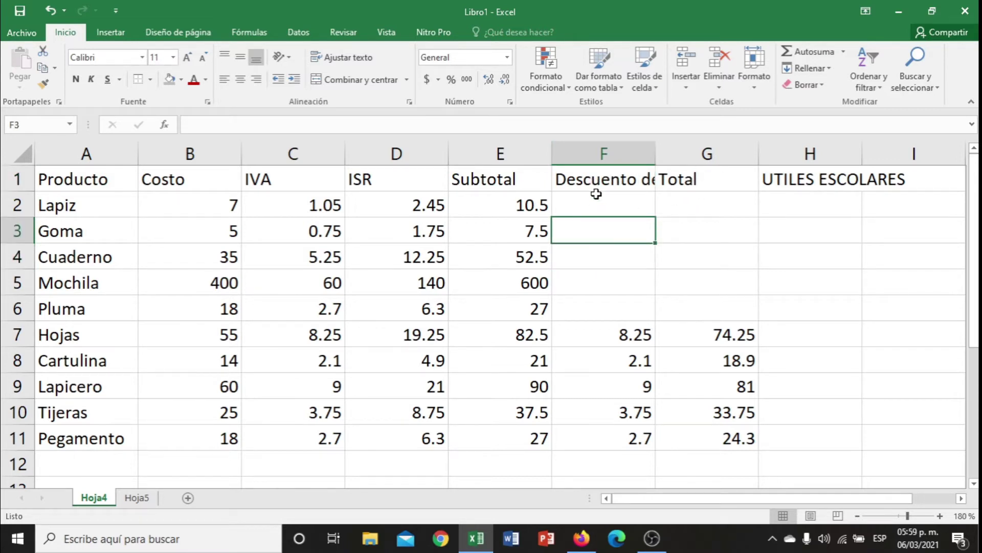
left_click(596, 182)
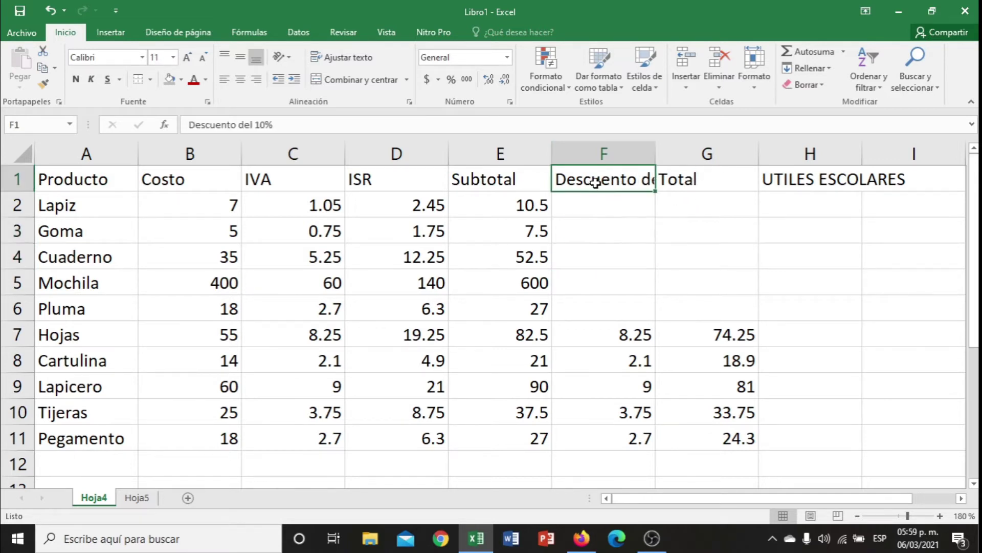
left_click(352, 58)
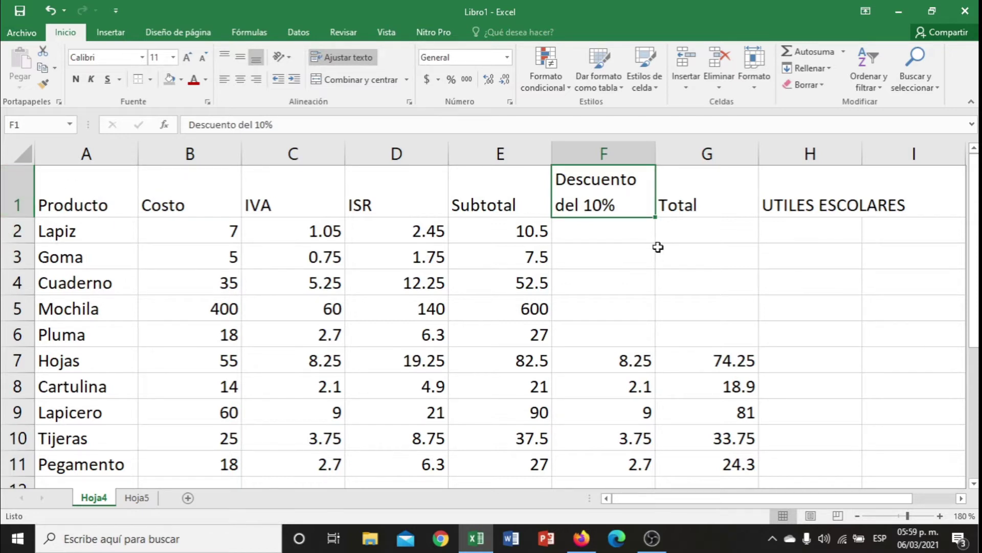
left_click(616, 226)
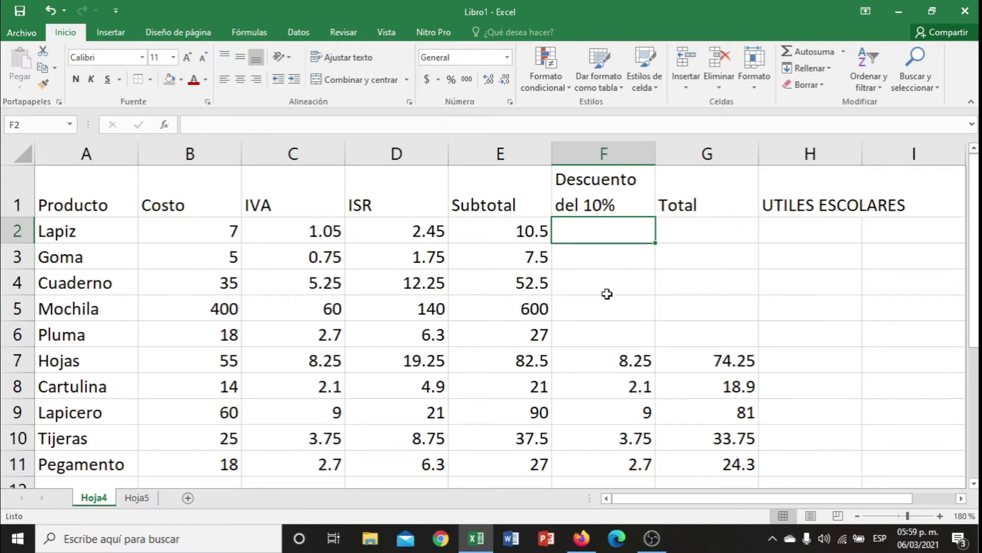
Enter 10% discount formulas in F2:F4 for Lapiz, Goma and Cuaderno (1.05, 0.75, 5.25)
type("=")
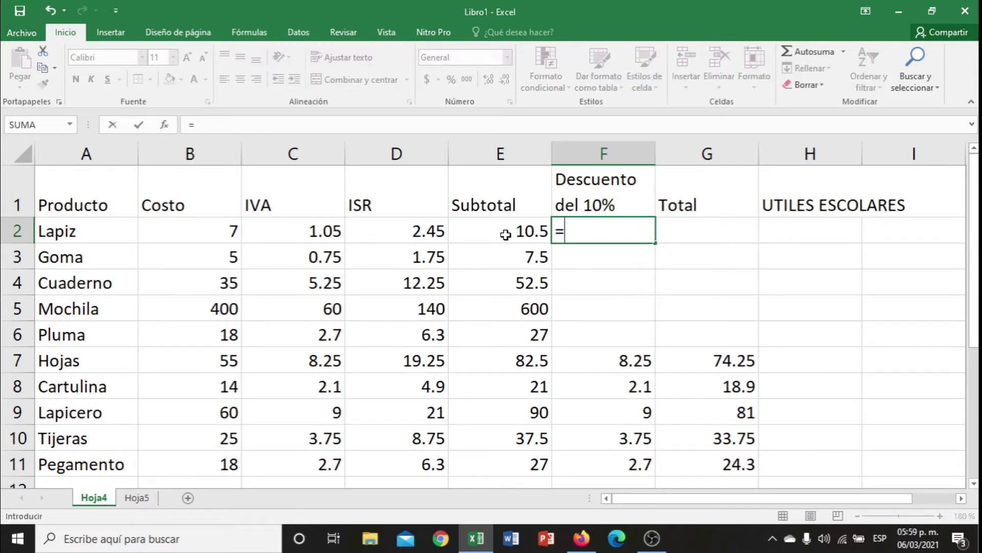
left_click(510, 237)
type("*")
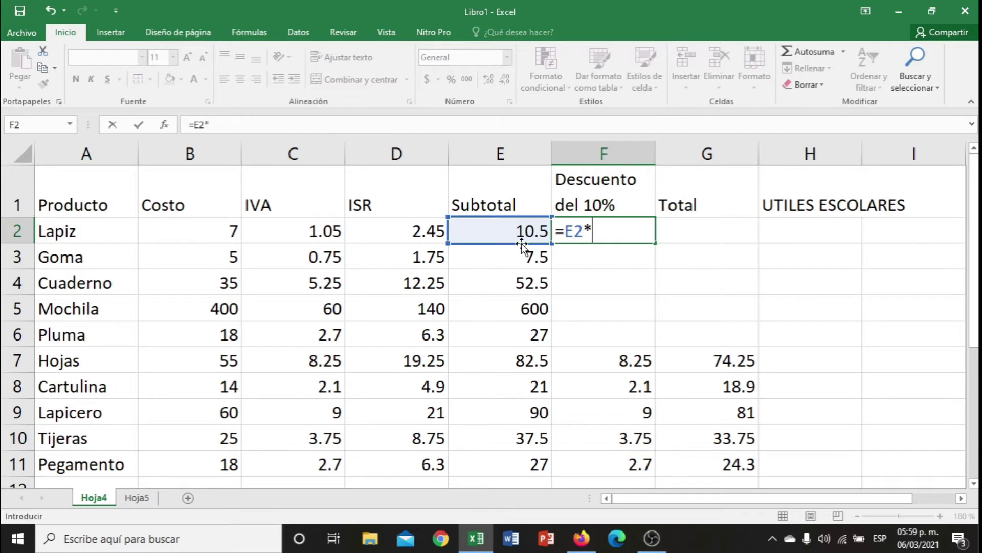
type("0.10")
key("Return")
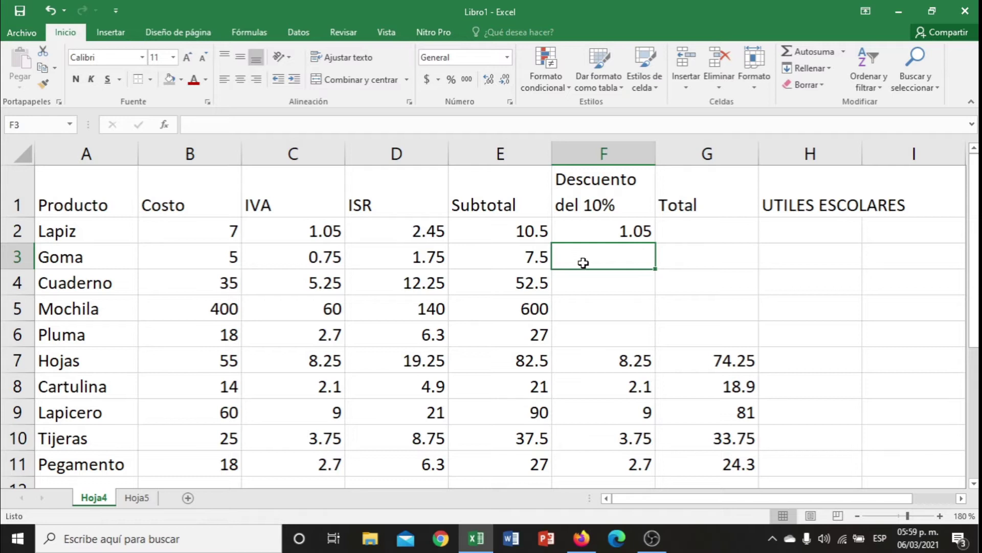
type("=")
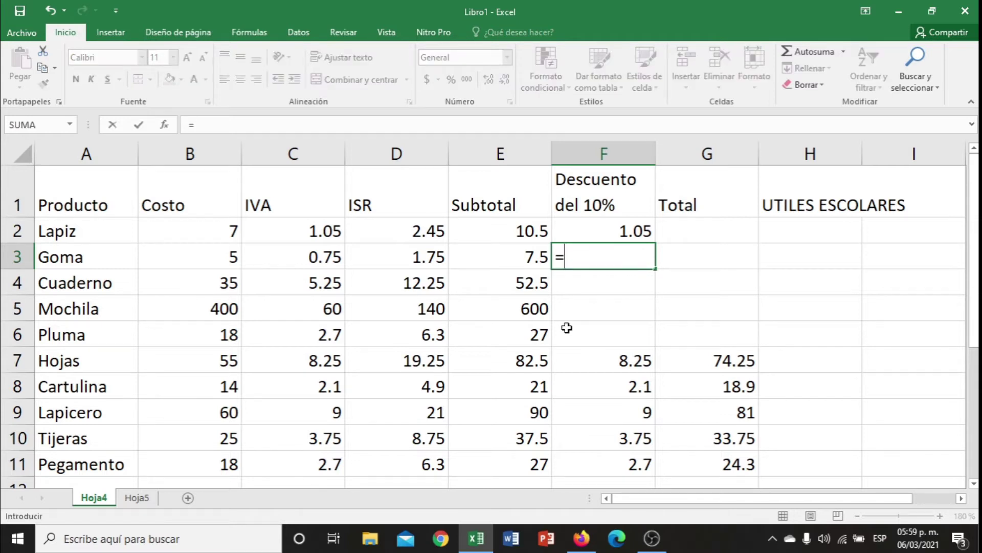
left_click(537, 262)
type("*0.10")
key("Return")
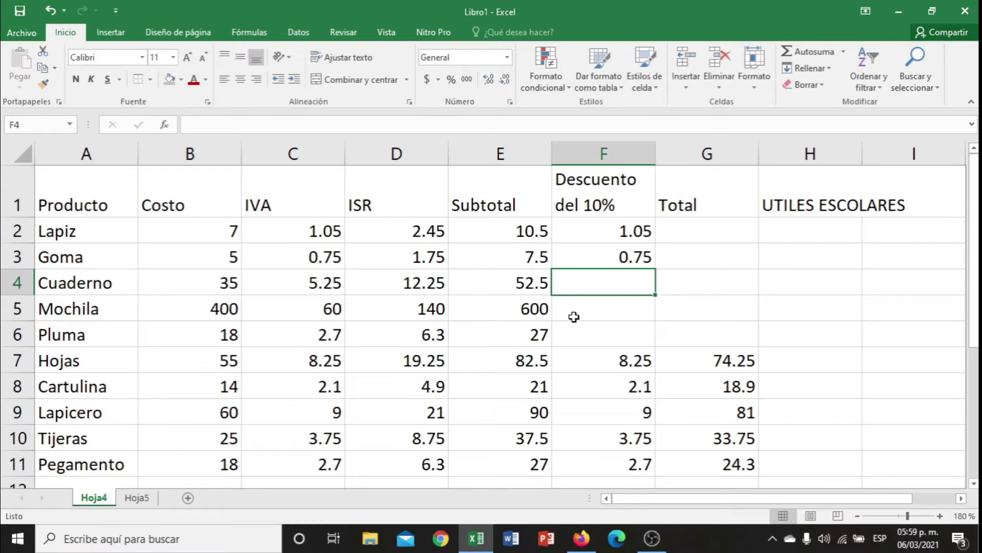
type("=")
left_click(506, 283)
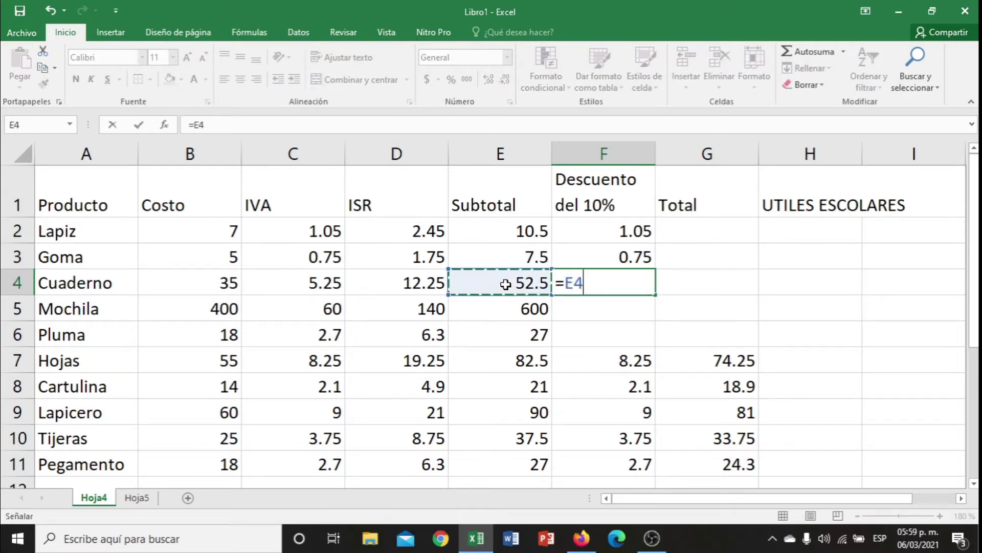
type("*")
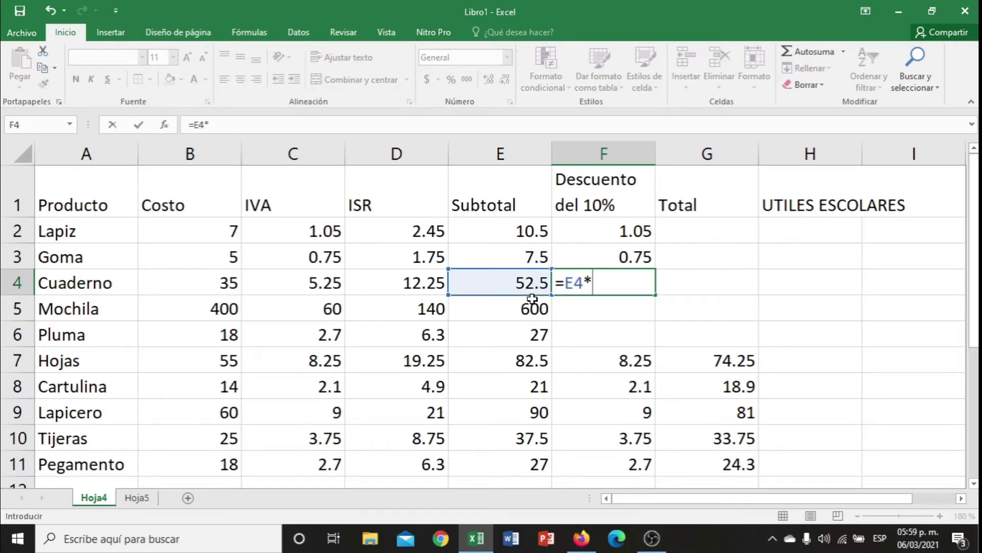
type("0")
type("10")
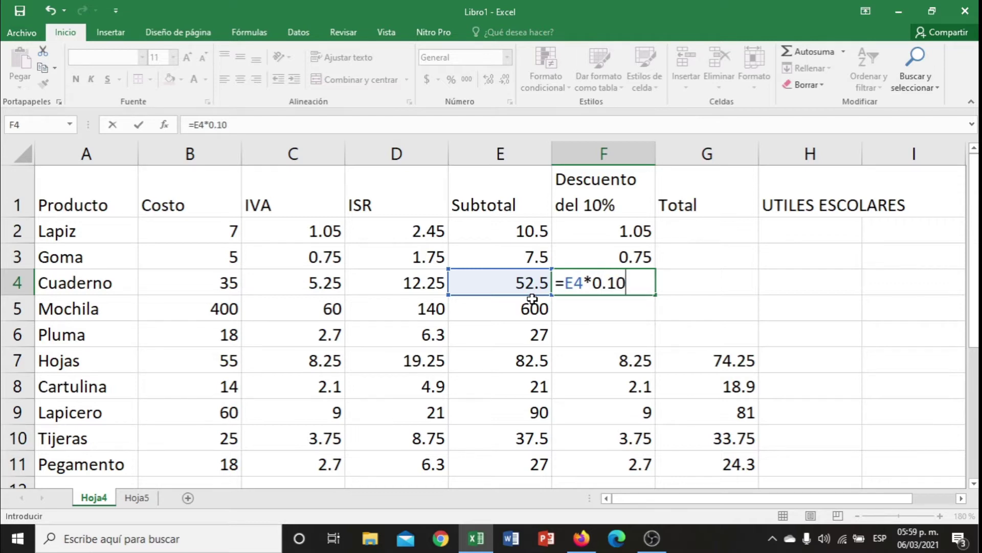
key("Return")
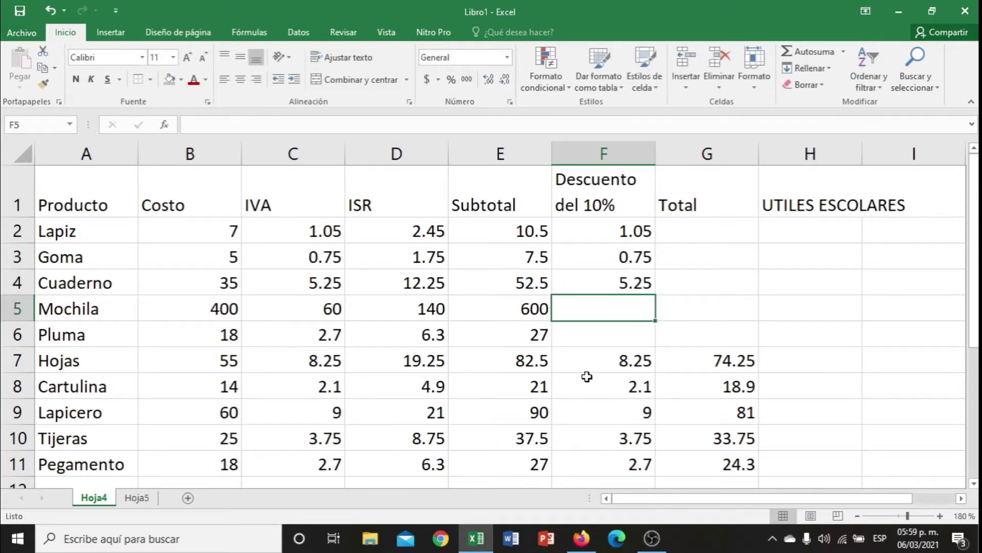
Enter the discount formulas for Mochila and Pluma in F5 and F6 (60 and 2.7)
type("=")
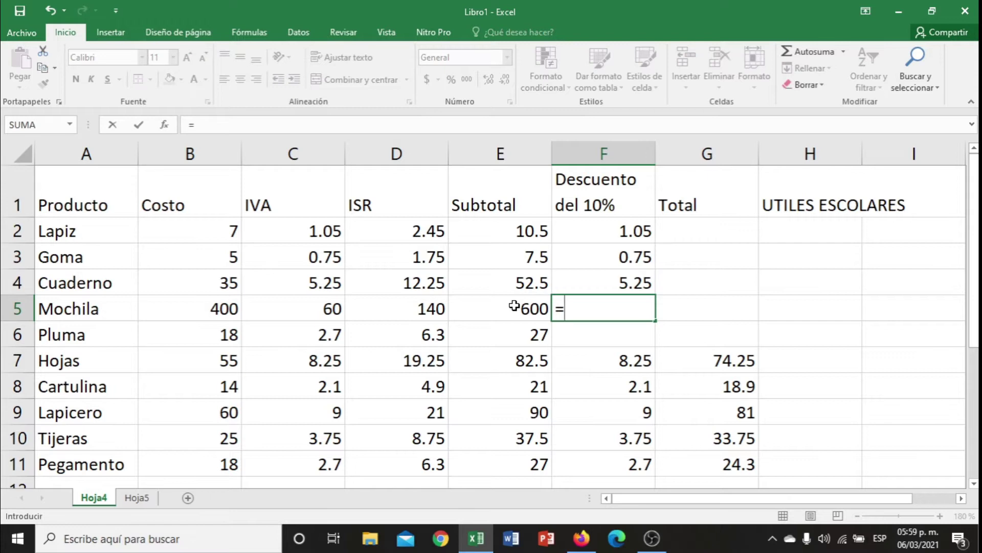
left_click(514, 305)
type("*")
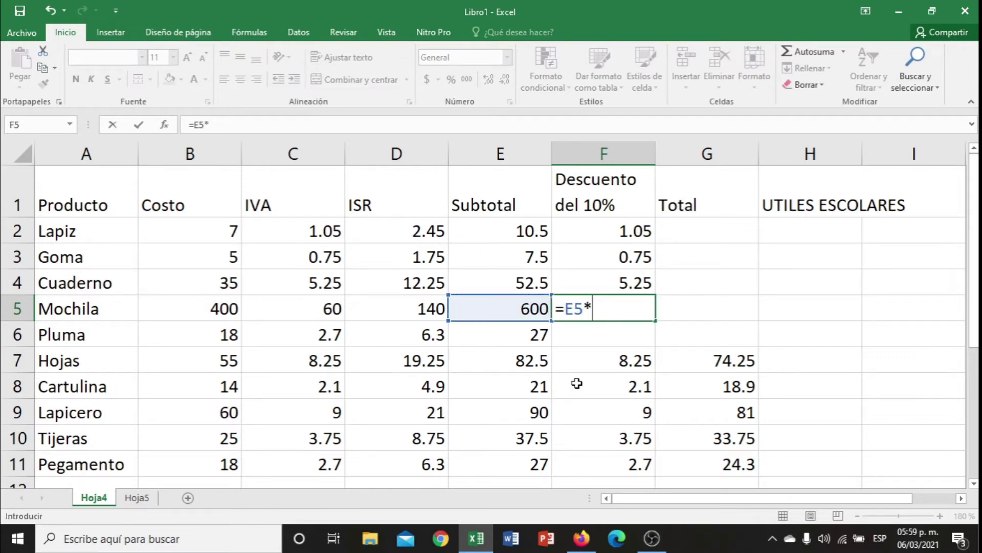
type("0.10")
key("Return")
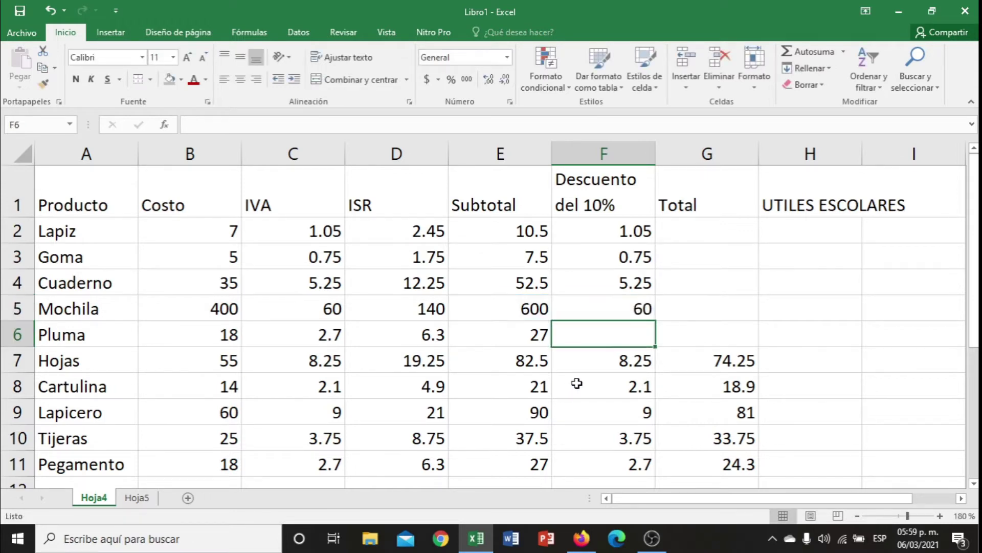
left_click(527, 335)
left_click(601, 340)
type("=")
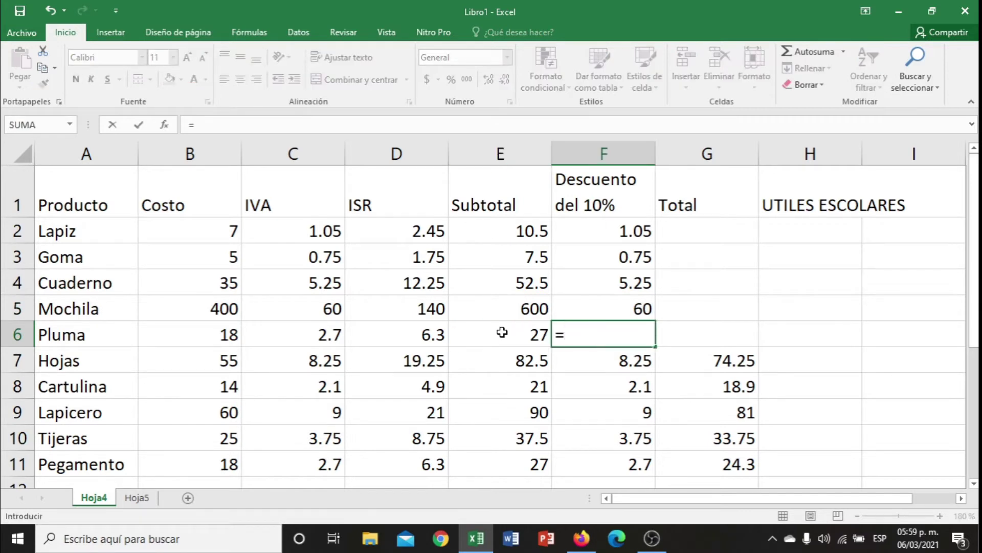
left_click(501, 330)
type("*")
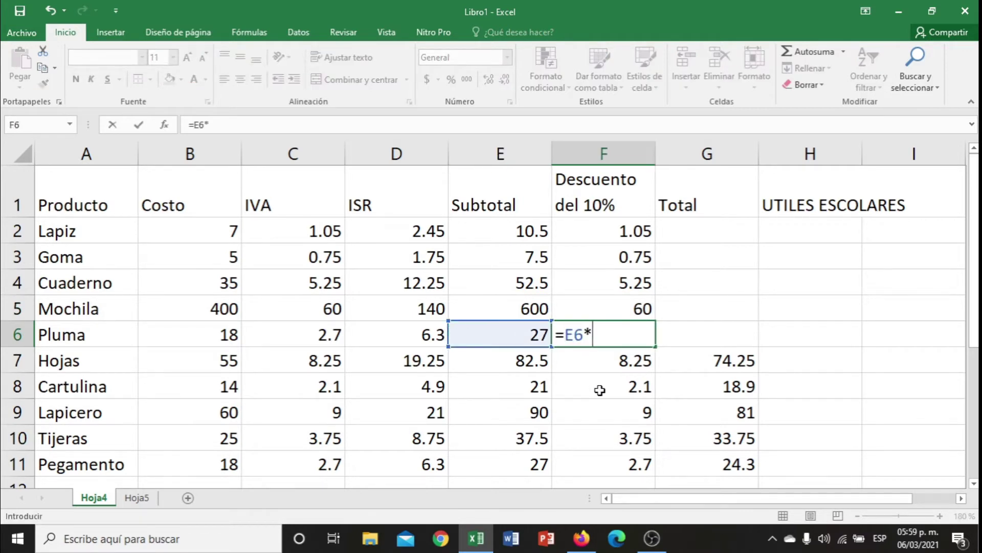
type("0.10")
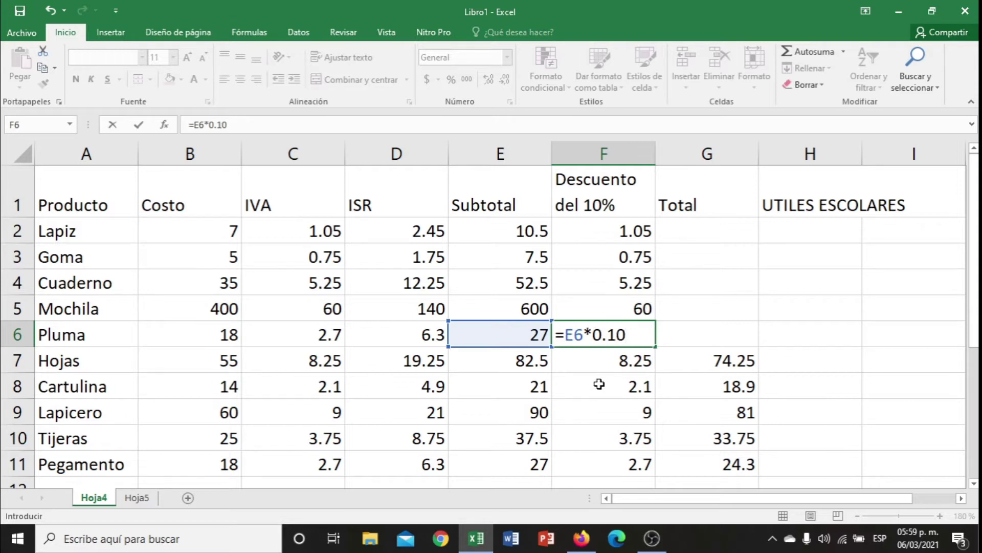
key("Return")
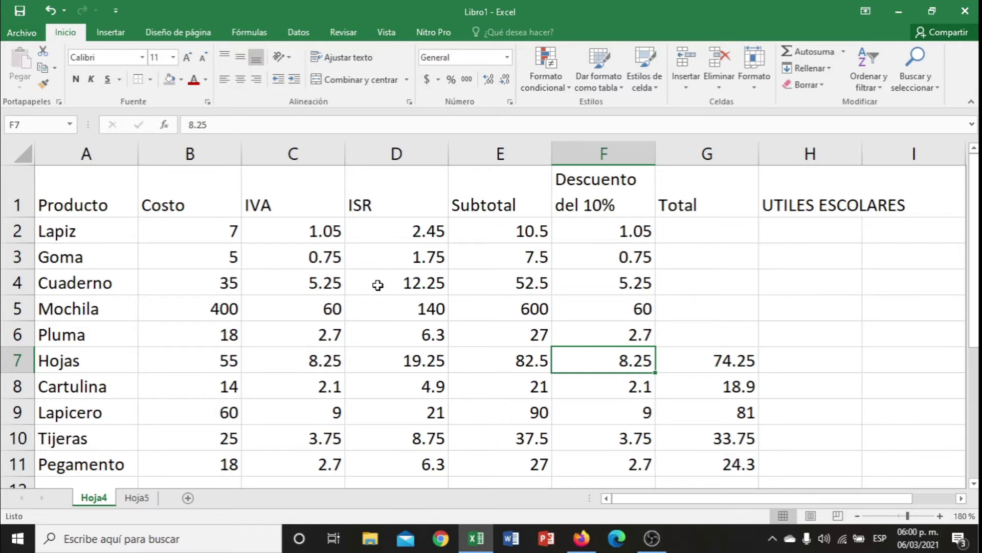
left_click(691, 230)
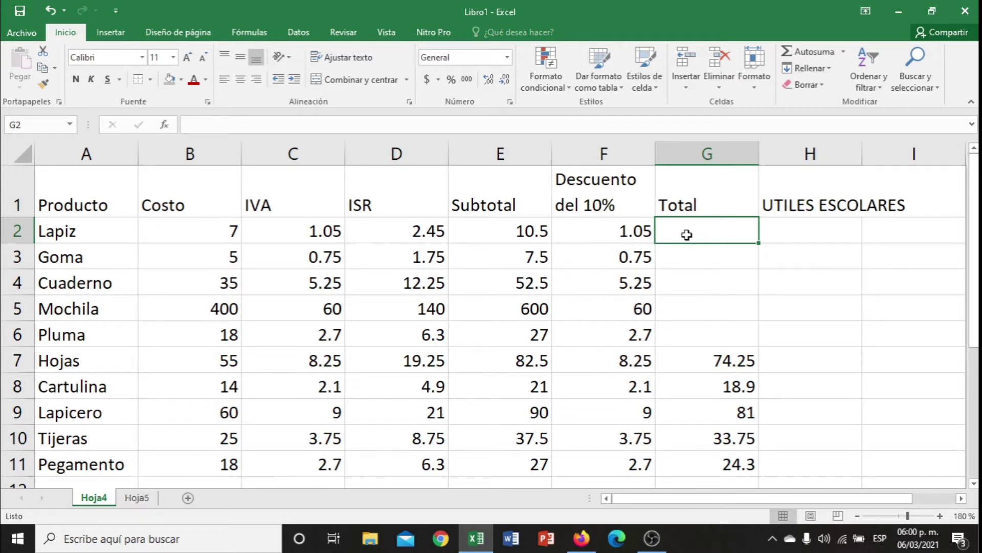
Enter =E2-F2 through =E4-F4 in G2:G4 for totals 9.45, 6.75 and 47.25
type("=")
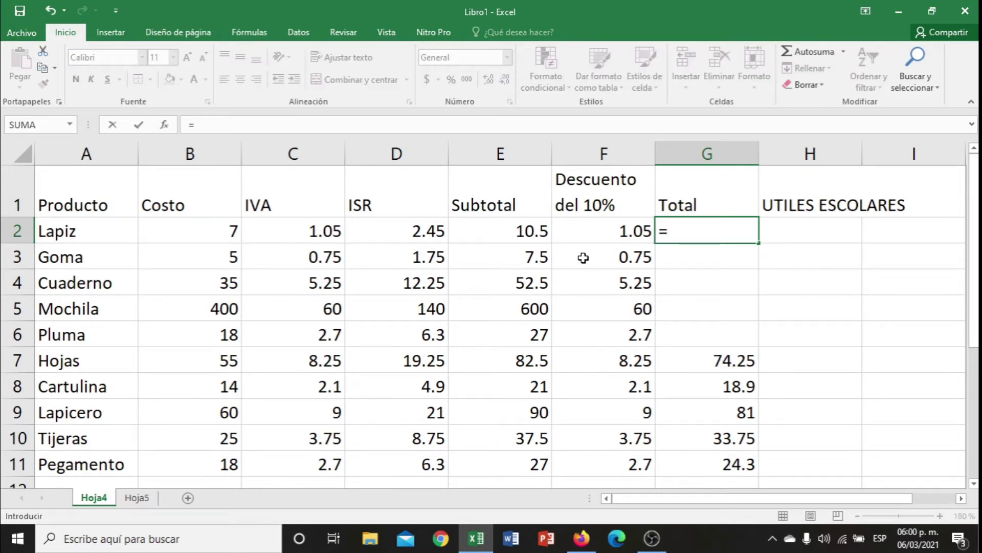
left_click(527, 232)
type("-")
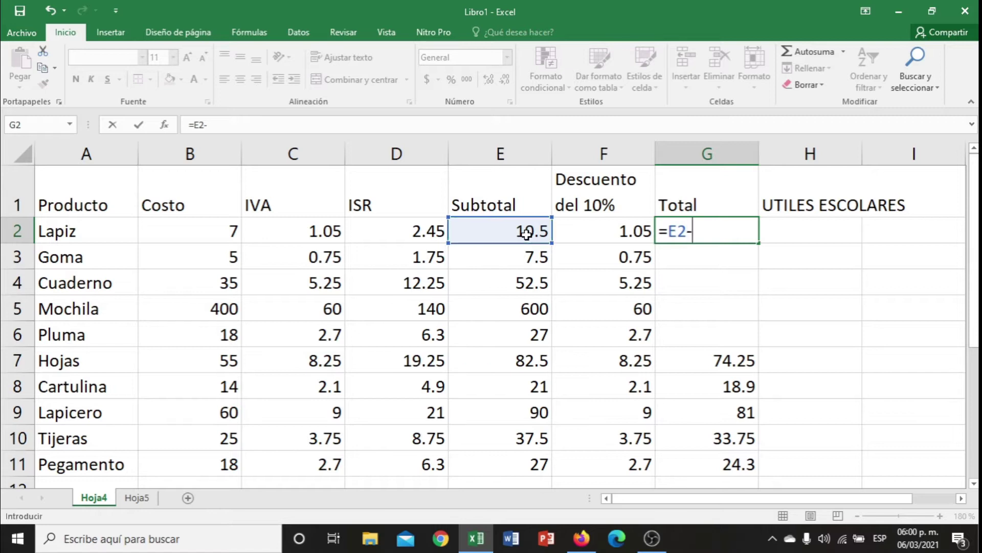
left_click(635, 236)
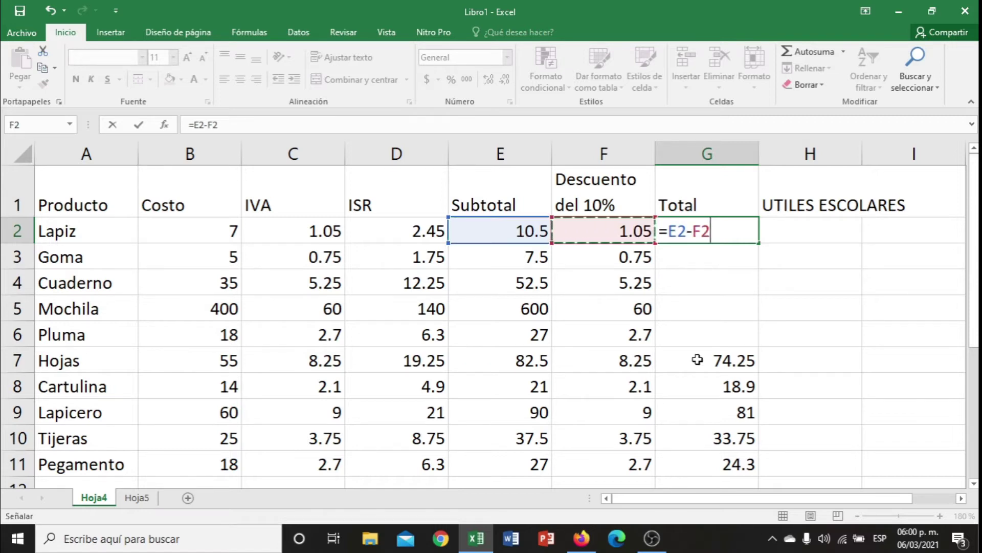
key("Return")
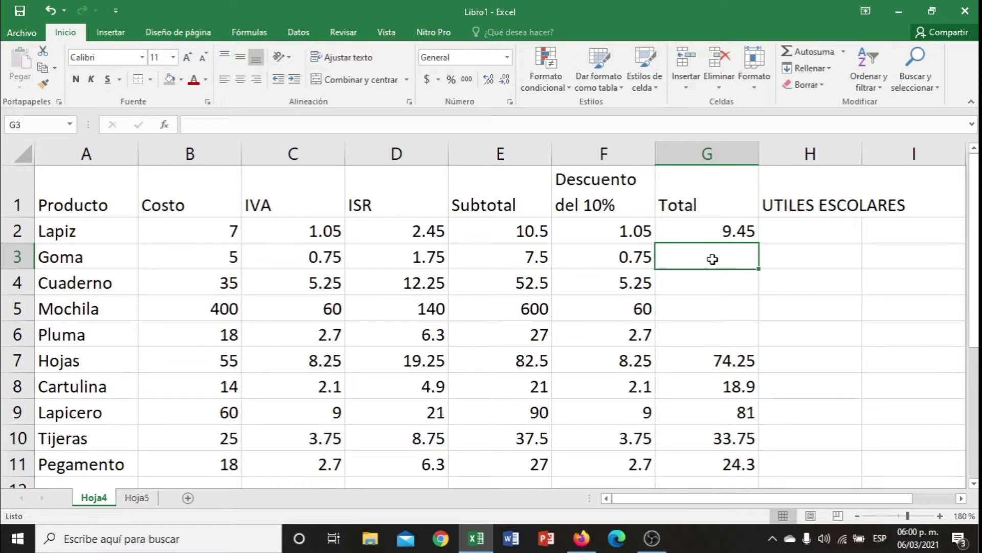
type("=")
left_click(512, 252)
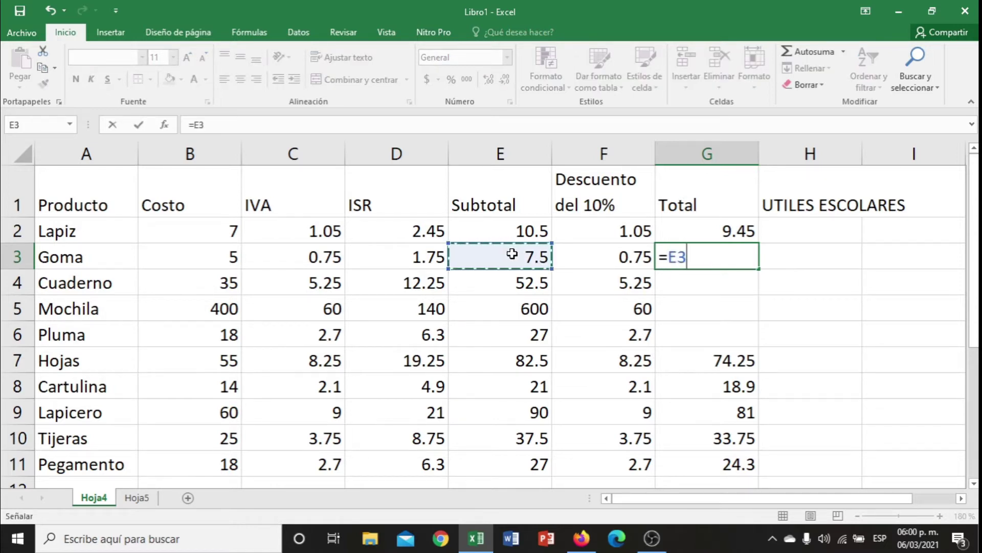
type("-")
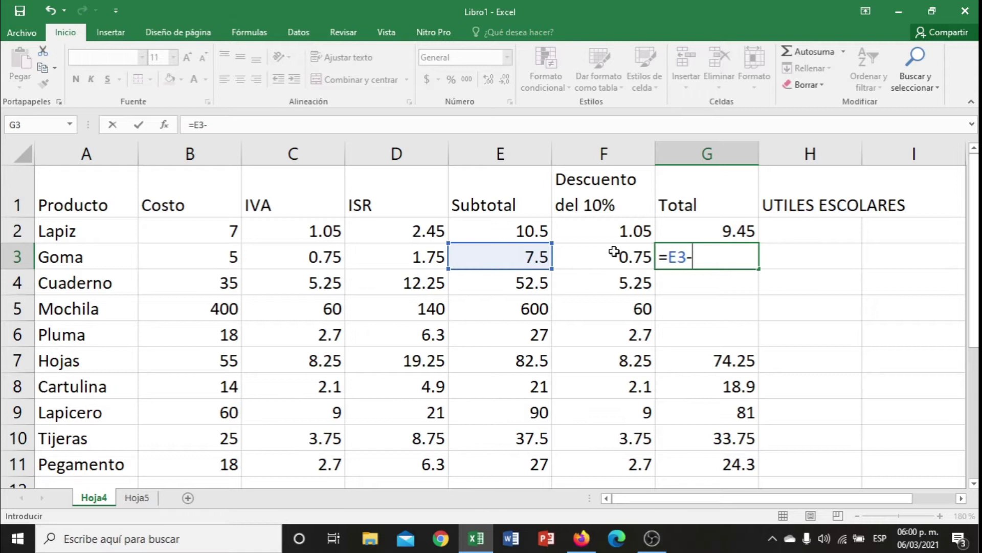
left_click(614, 253)
key("Return")
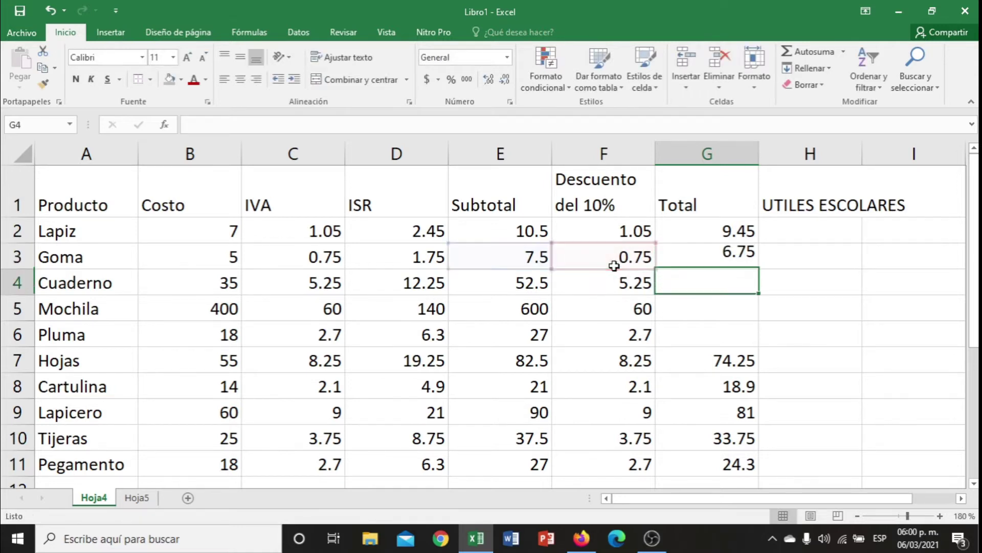
type("=")
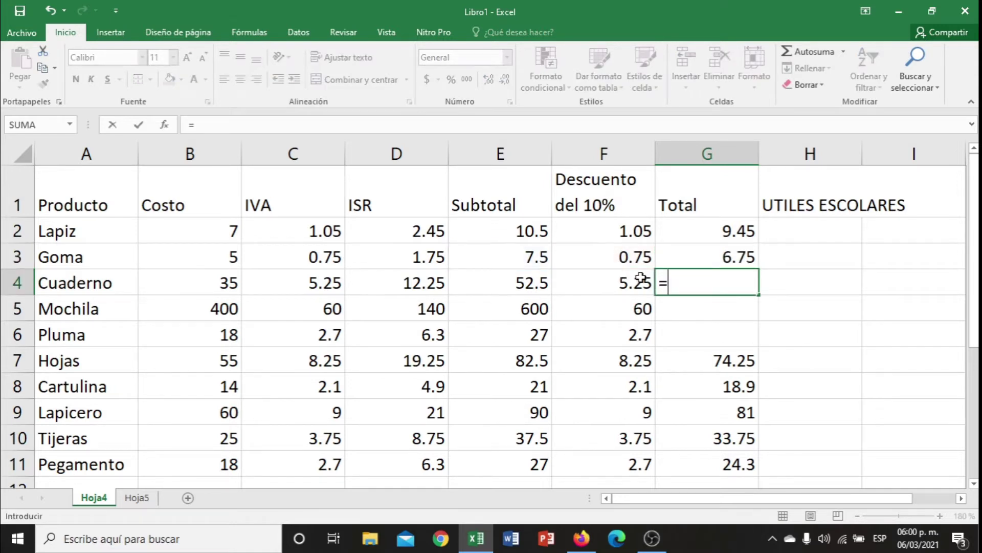
left_click(541, 284)
type("-")
left_click(612, 287)
key("Return")
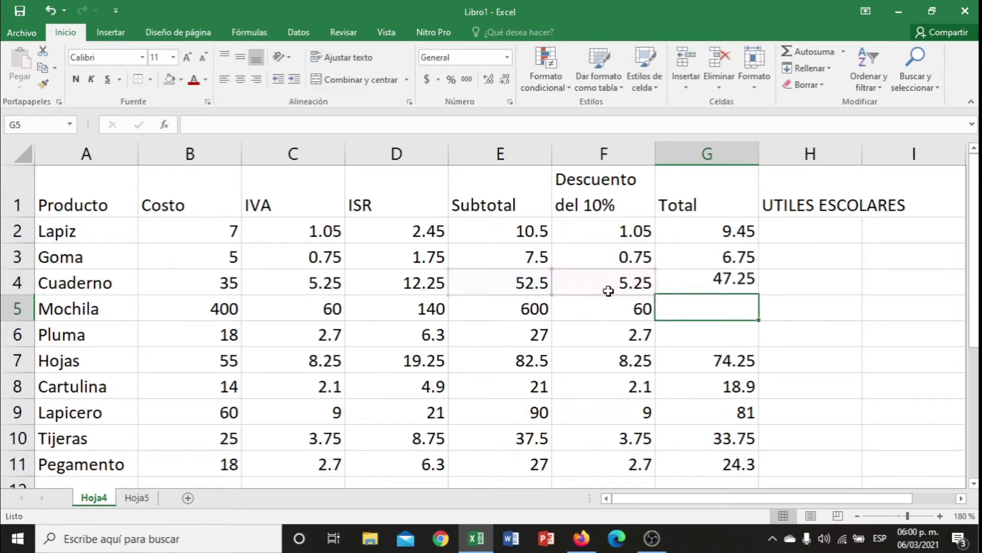
Enter =E5-F5 and =E6-F6 for Mochila and Pluma totals of 540 and 24.3
type("=")
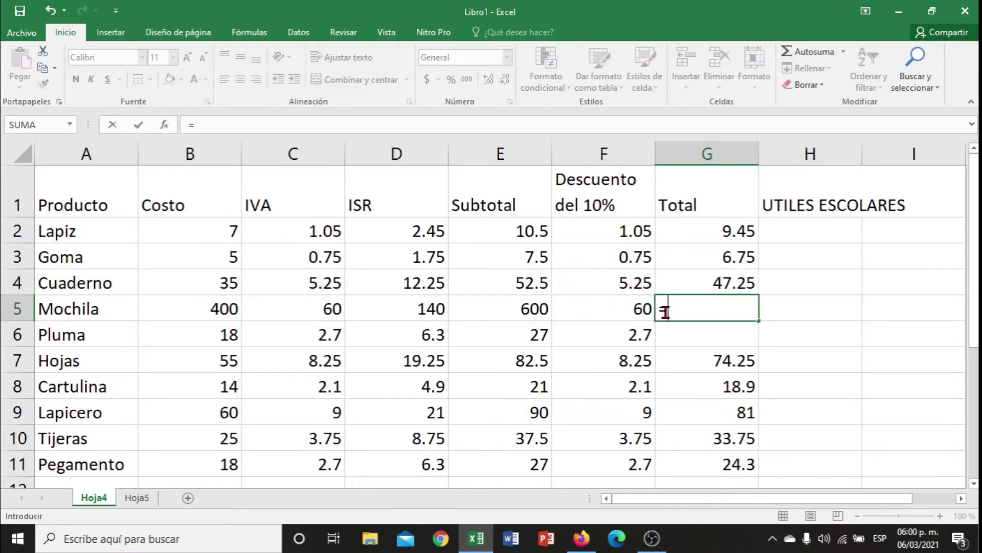
left_click(536, 311)
type("-")
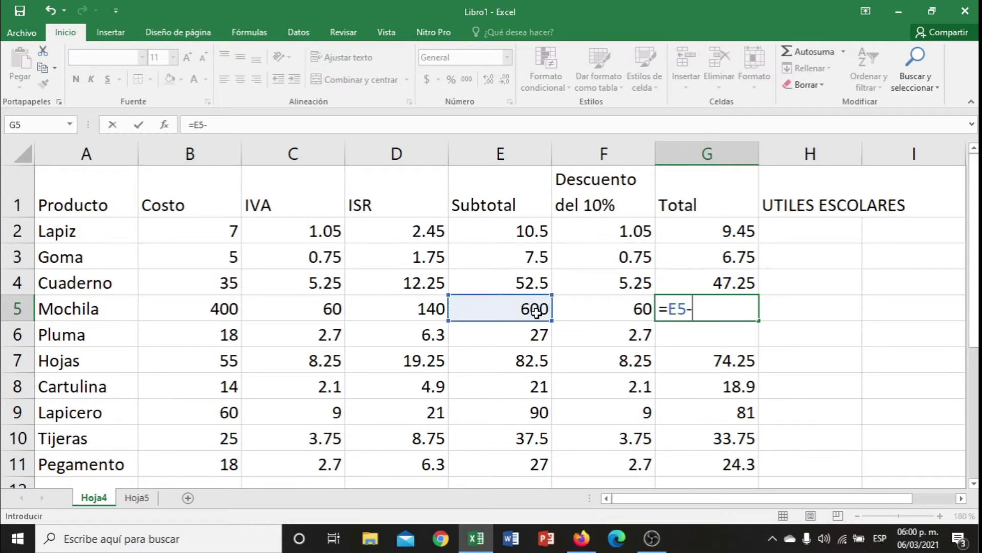
left_click(604, 315)
key("Return")
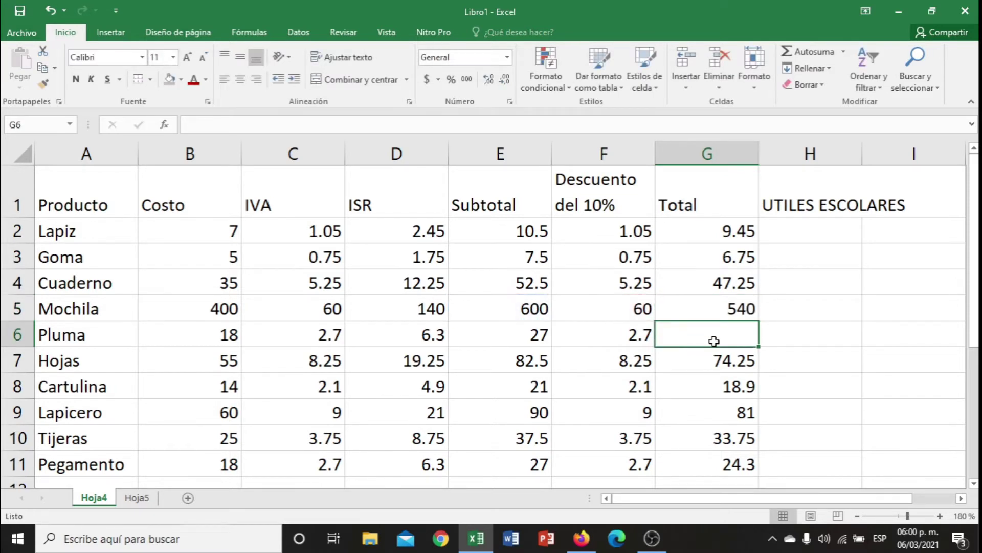
type("=")
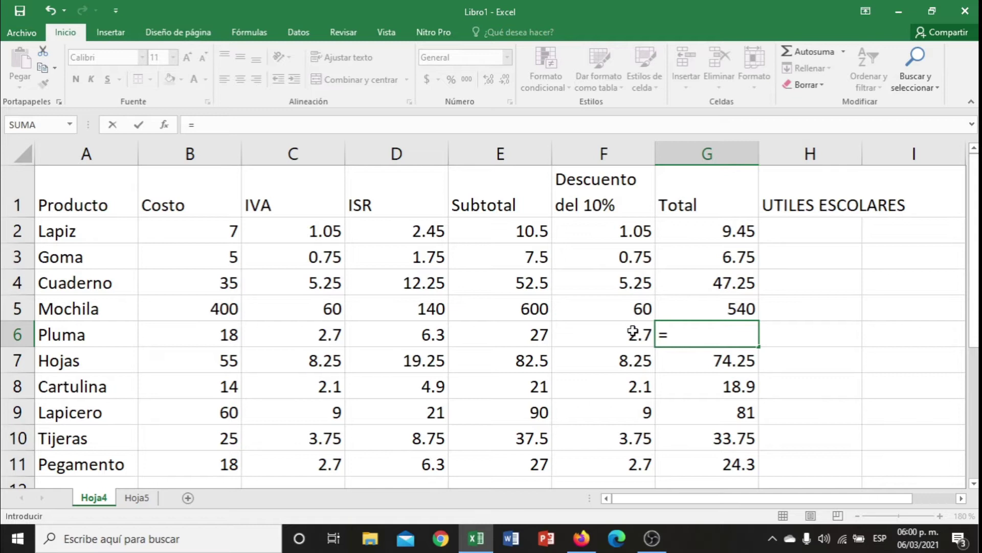
left_click(533, 335)
type("-")
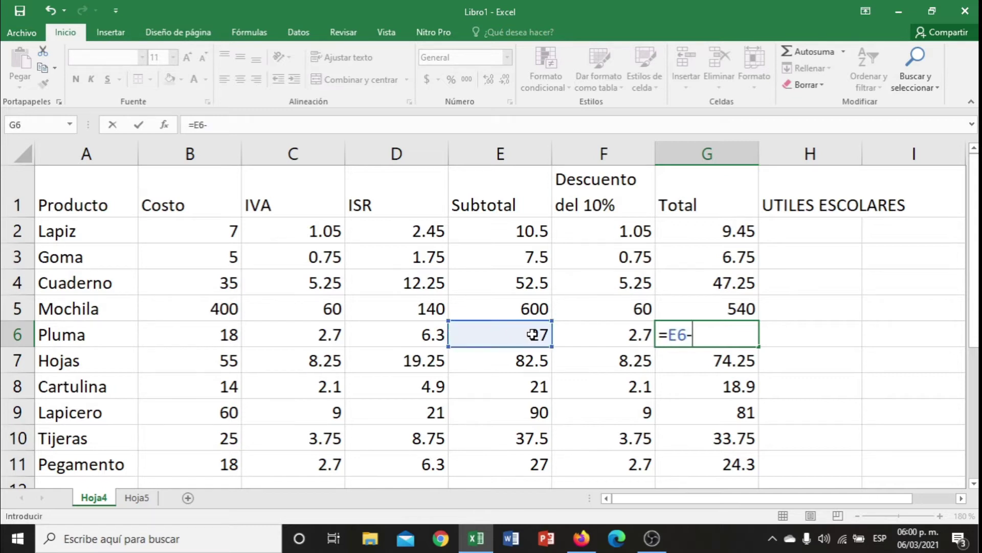
left_click(615, 336)
key("Return")
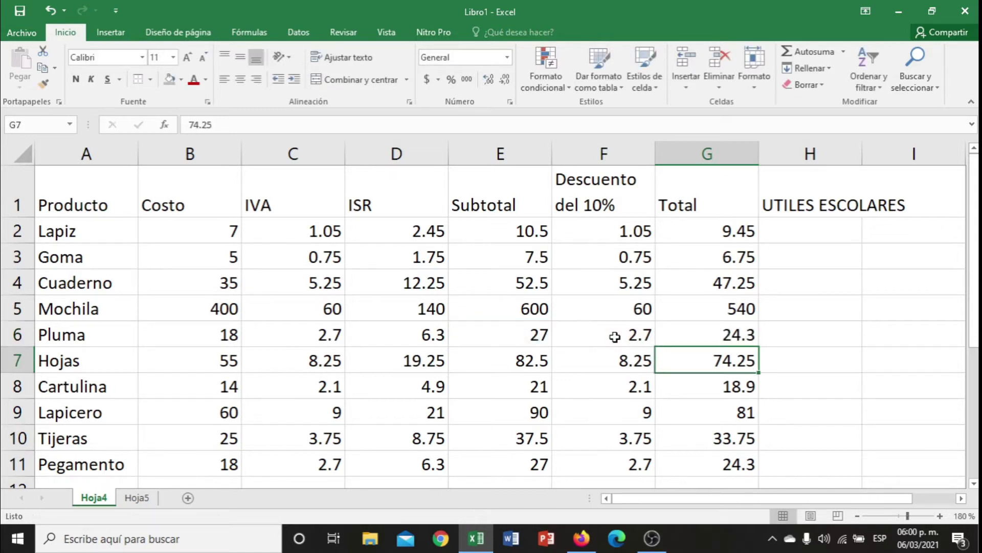
double_click(717, 362)
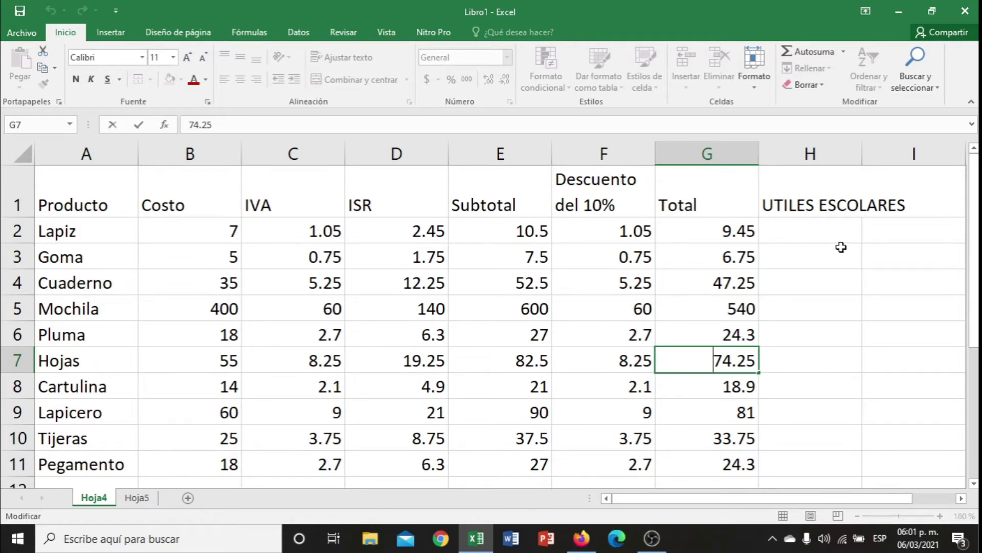
Merge H1:H11 and set UTILES ESCOLARES to vertical text, wrapped into two columns
left_click(815, 234)
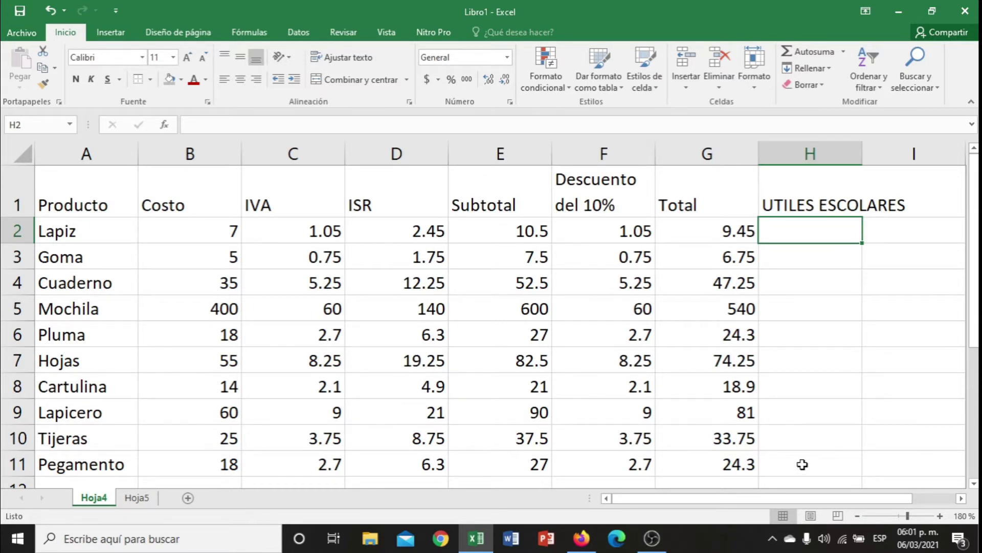
left_click(806, 205)
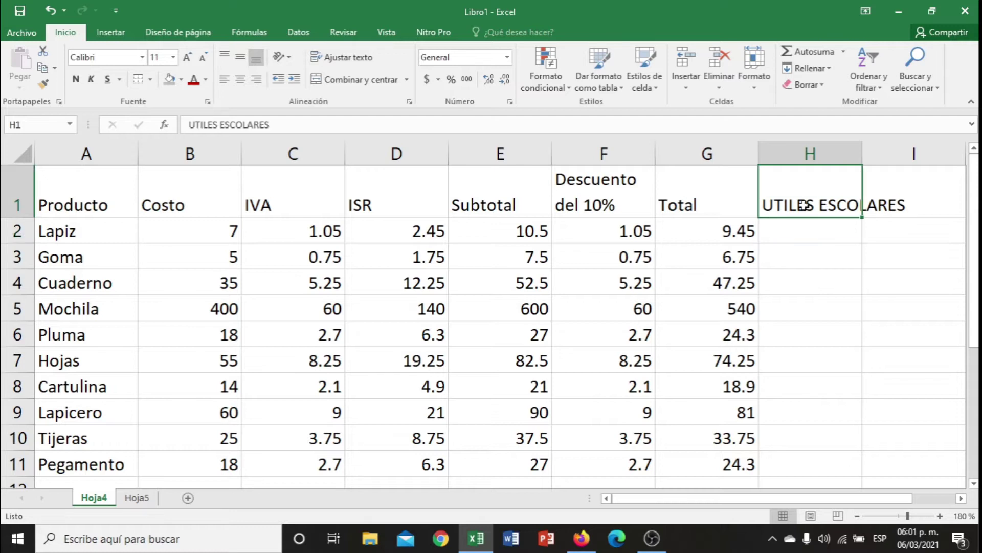
left_click_drag(806, 206, 809, 453)
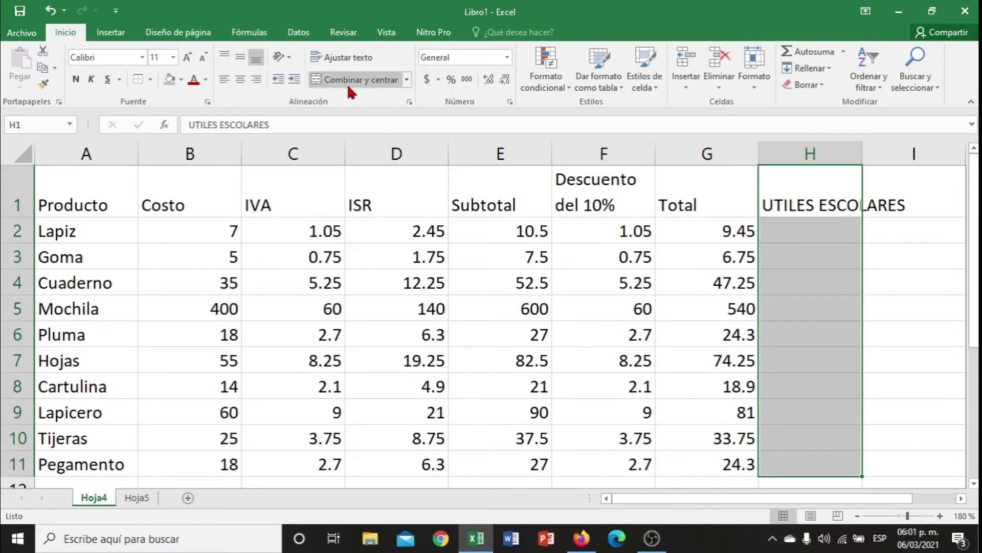
left_click(365, 82)
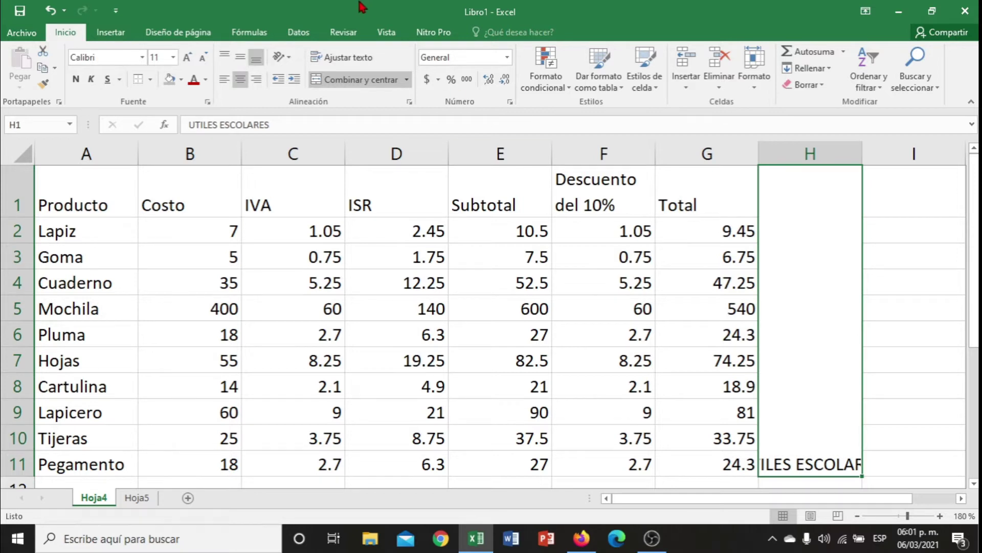
left_click(289, 58)
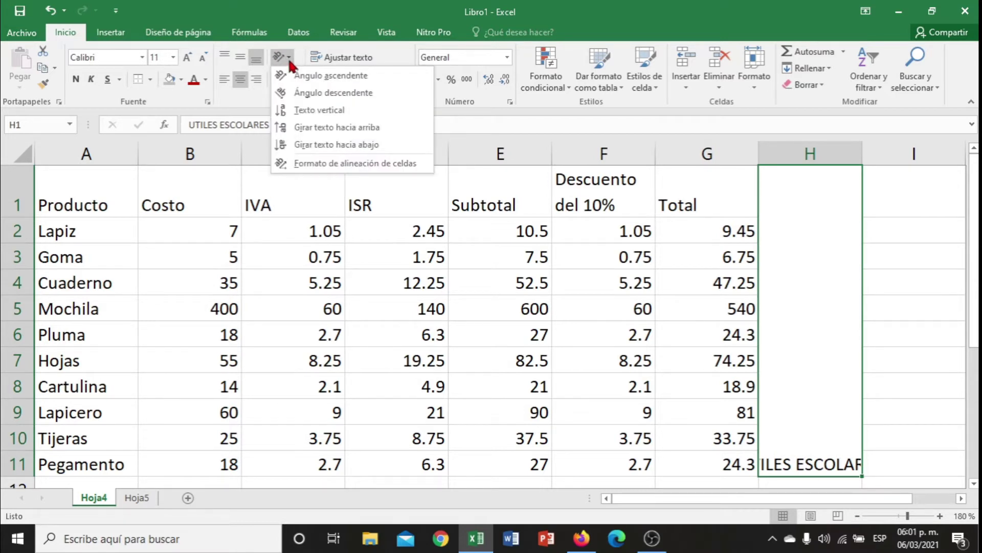
left_click(314, 112)
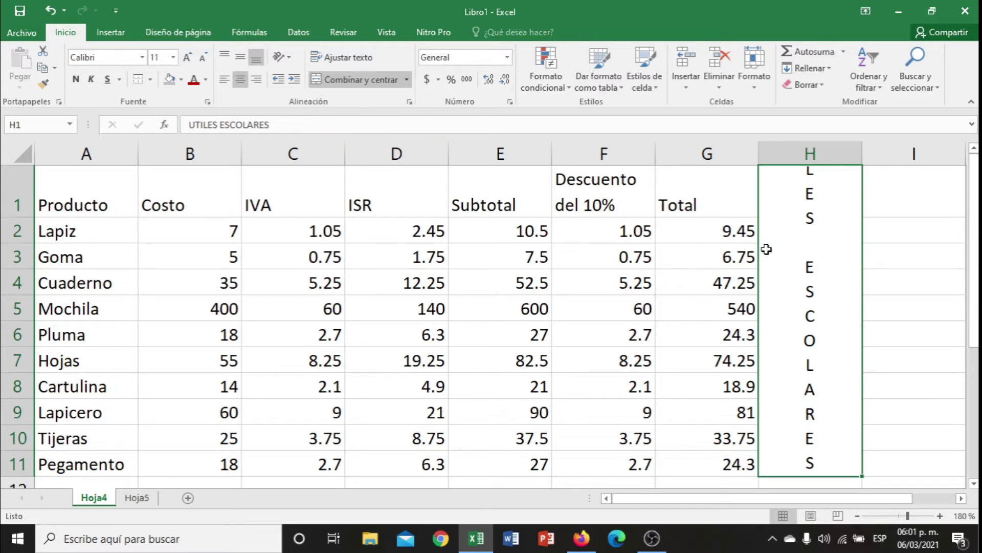
right_click(783, 248)
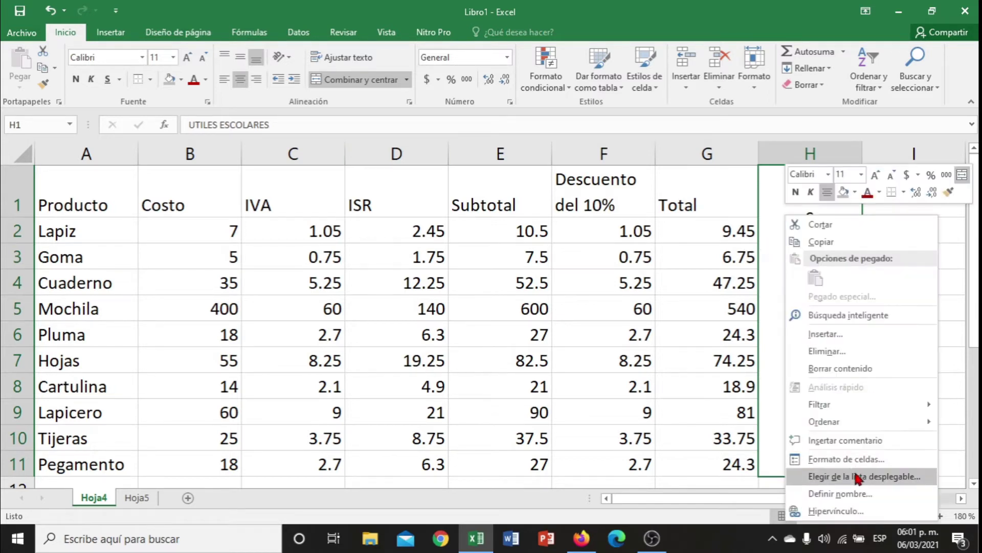
left_click(740, 200)
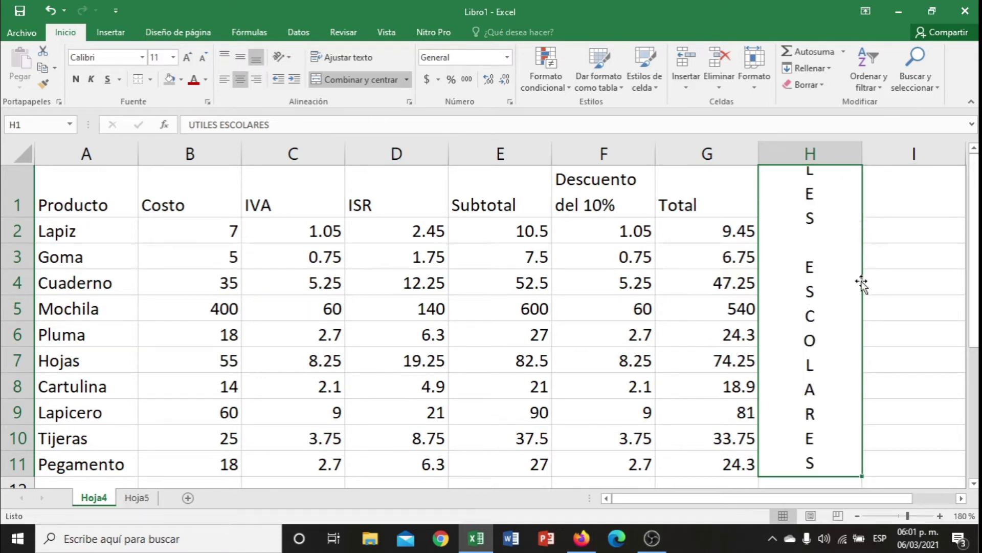
left_click(358, 60)
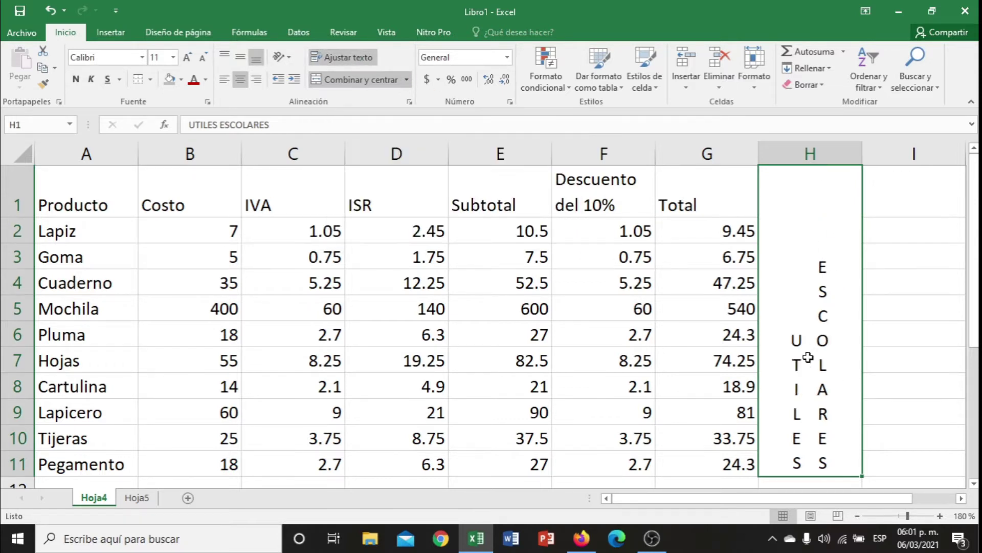
double_click(663, 328)
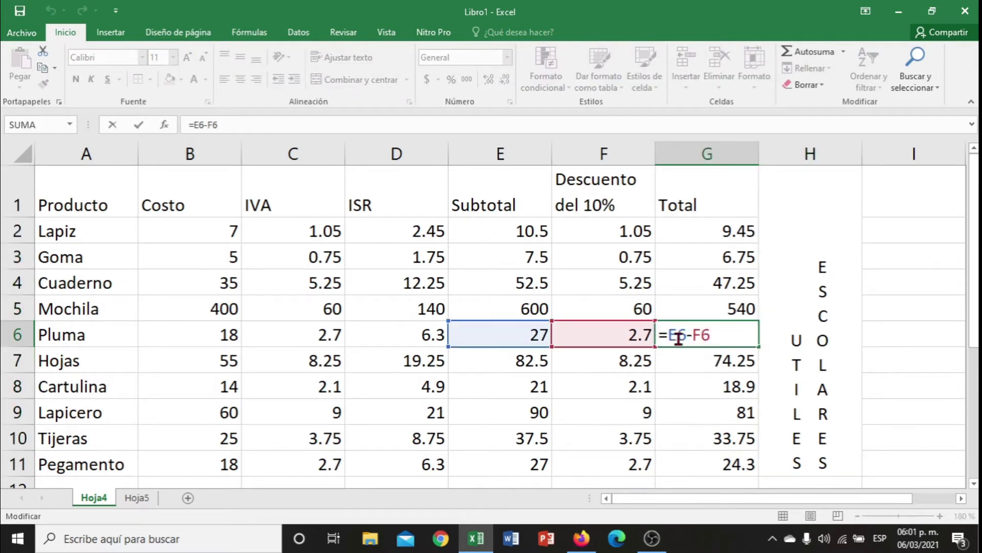
Select A1:H11 and apply Center and Middle Align to all the table text
key("Escape")
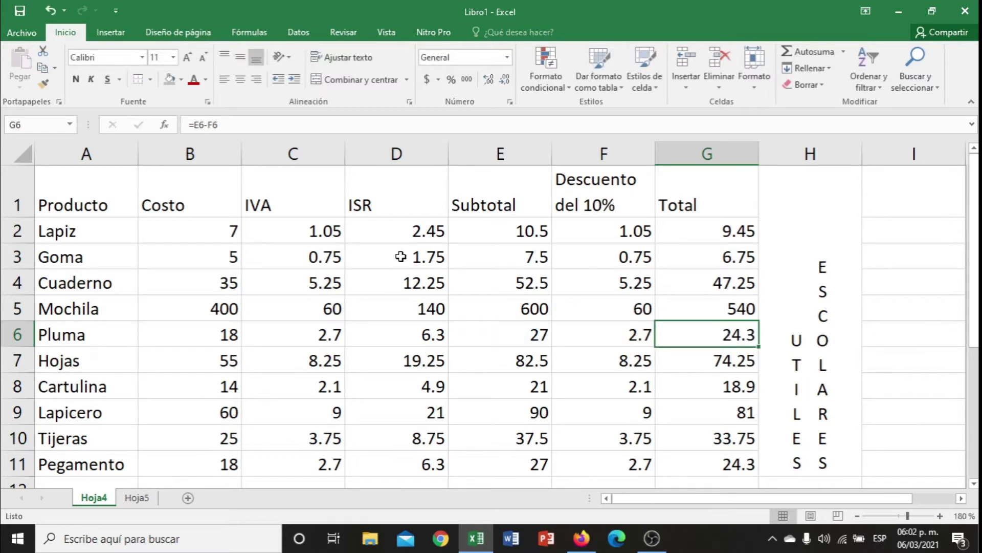
mouse_move(110, 190)
left_mouse_down()
mouse_move(195, 208)
mouse_move(347, 318)
mouse_move(520, 401)
mouse_move(702, 428)
mouse_move(778, 459)
left_mouse_up()
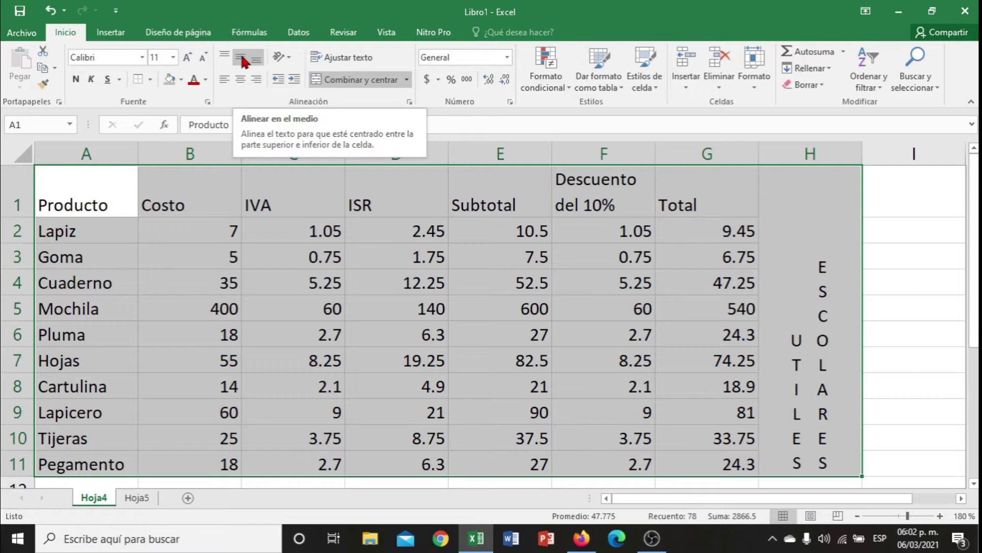
left_click(244, 62)
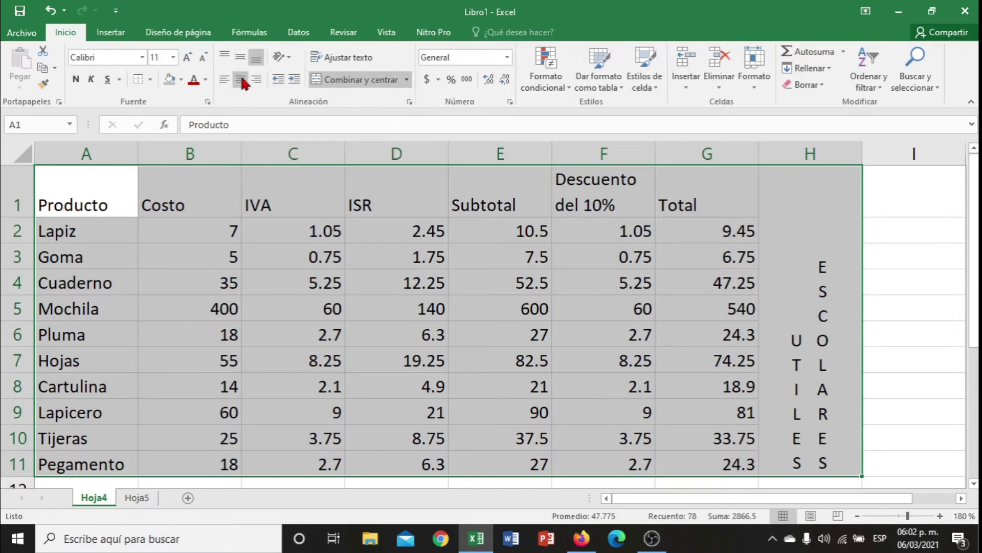
left_click(243, 80)
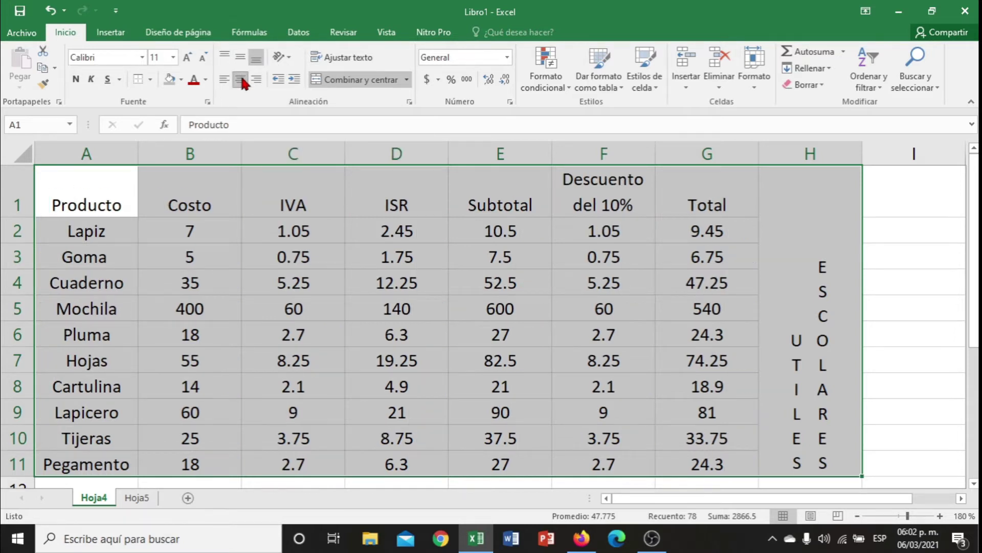
left_click(240, 57)
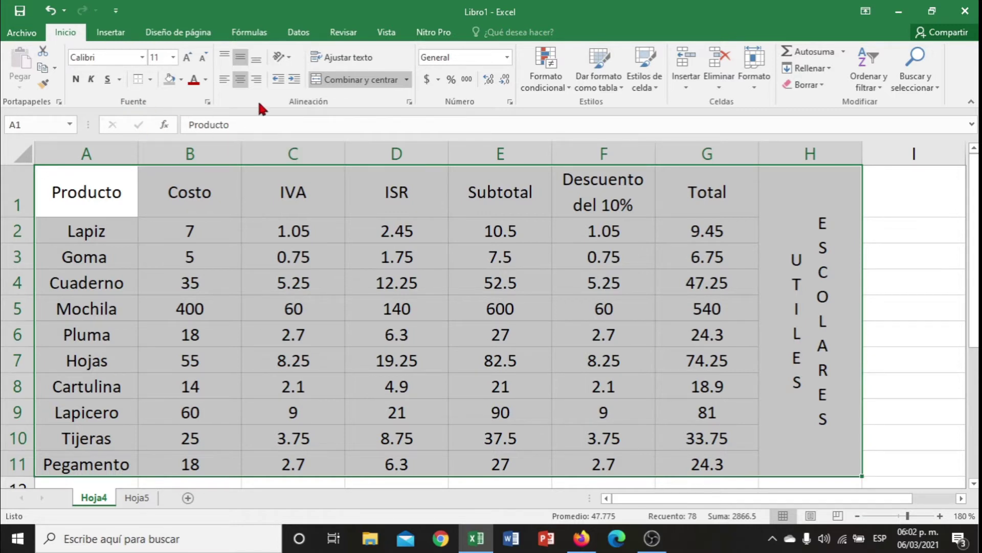
In Format Cells > Borde, choose a double-line style in purple
left_click(208, 103)
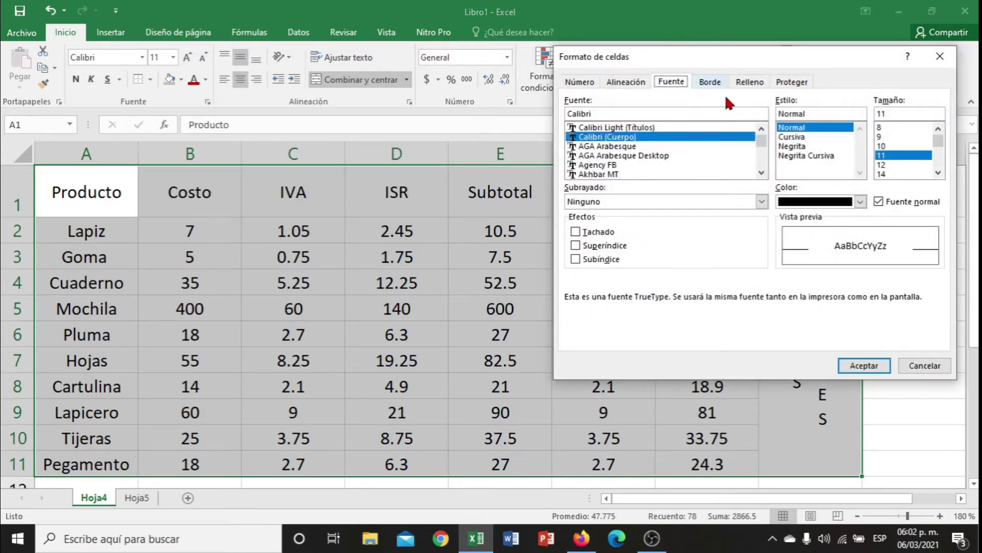
left_click(708, 84)
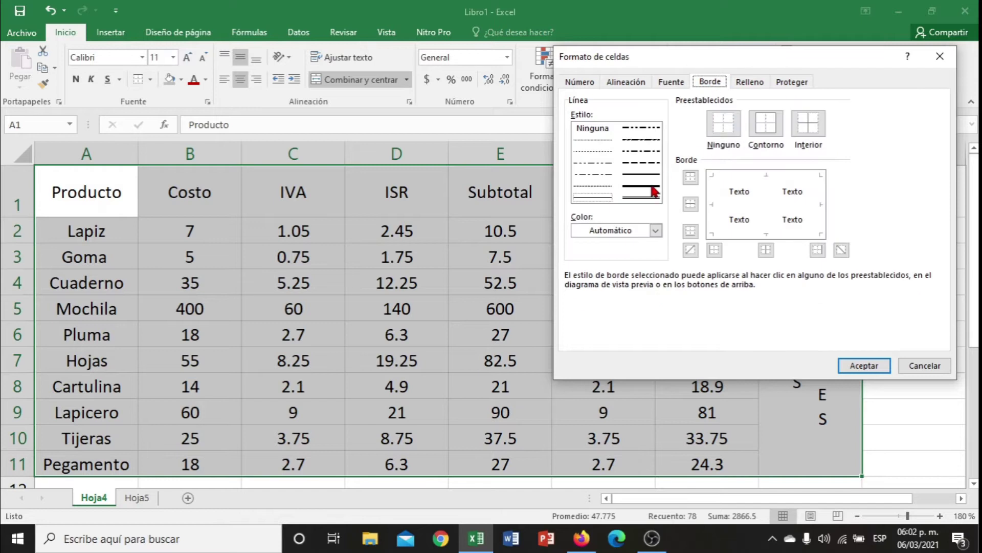
left_click(647, 199)
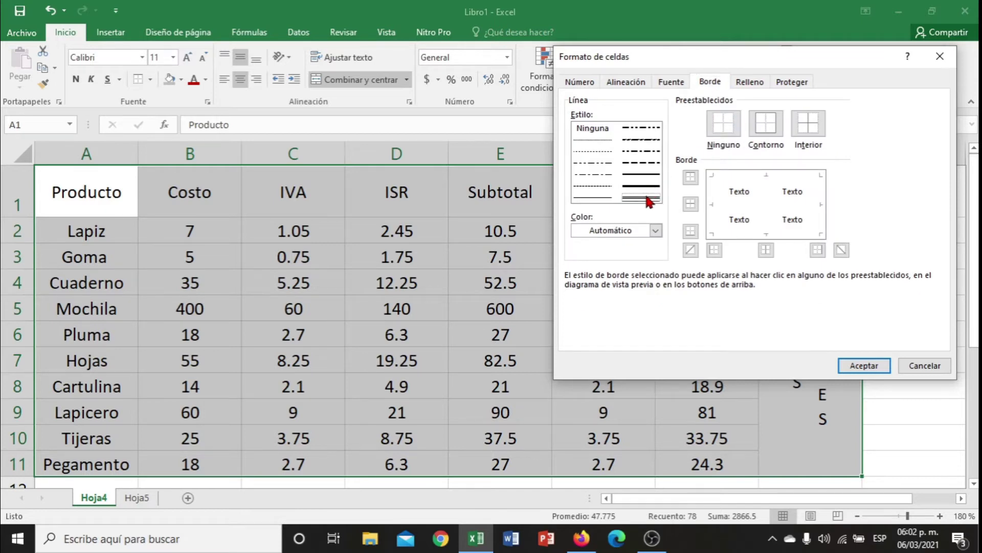
left_click(656, 231)
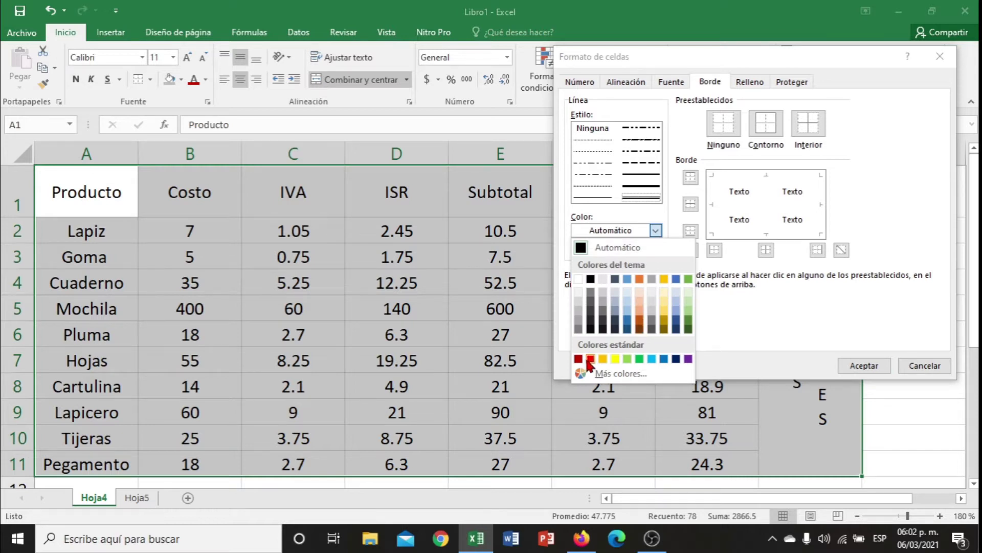
left_click(688, 358)
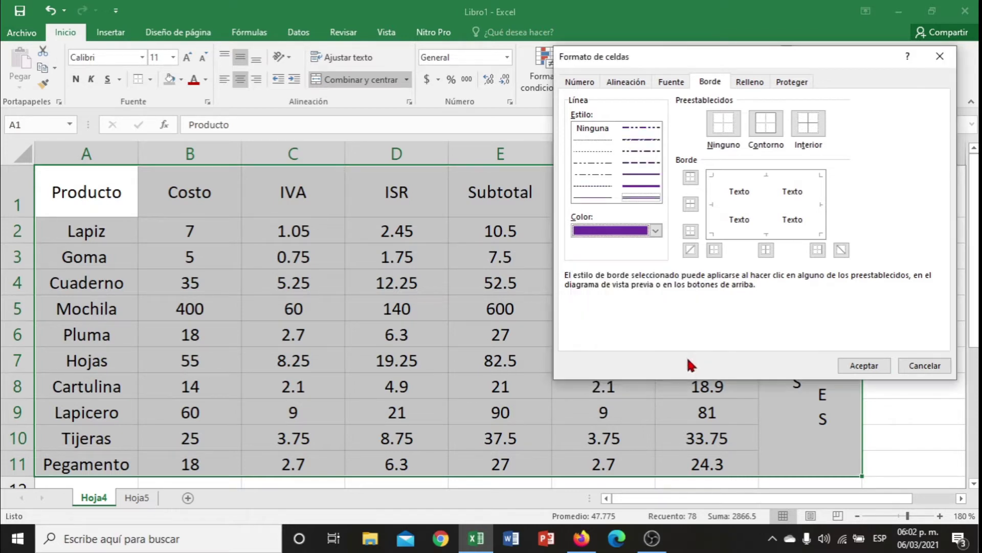
left_click(657, 198)
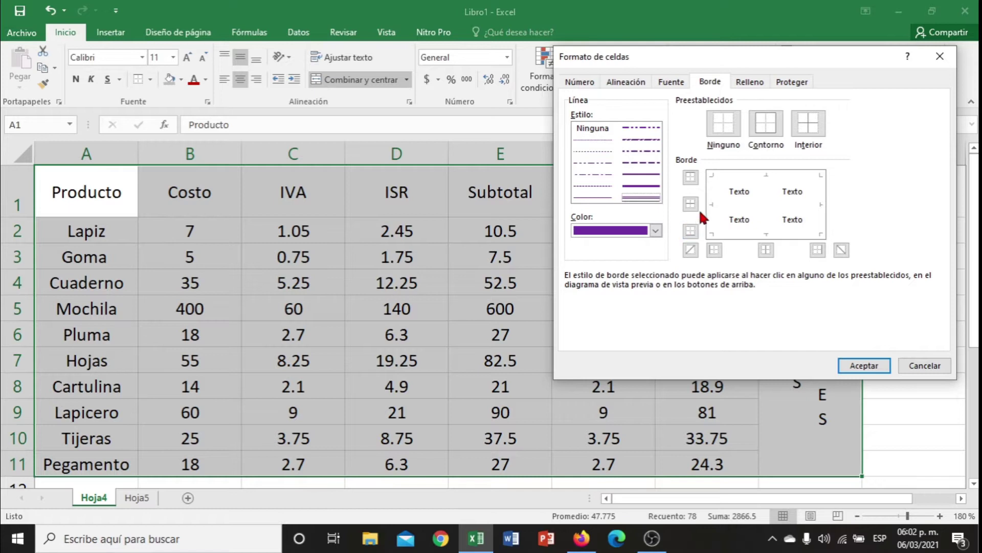
Apply Contorno and Interior borders with the outer edges removed, and confirm with Aceptar
left_click(766, 123)
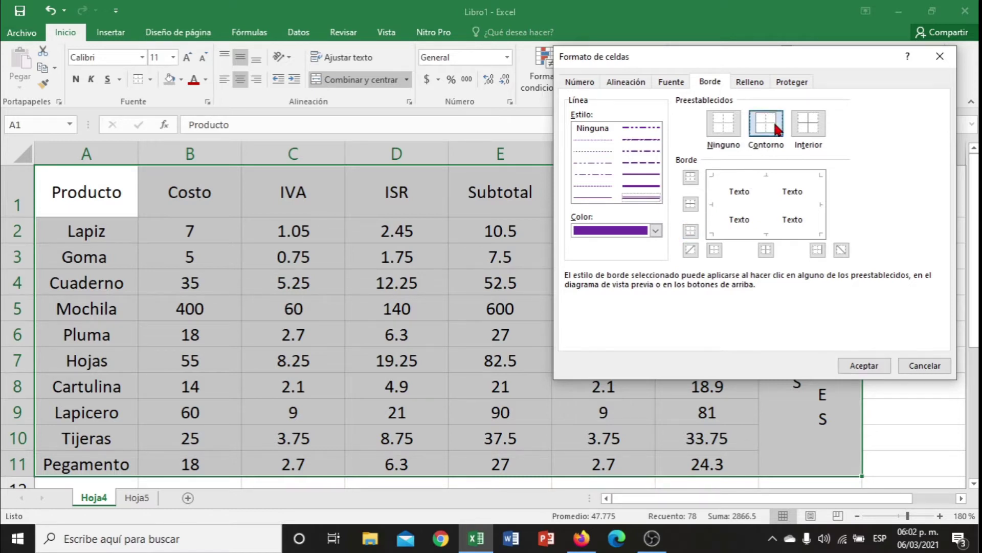
left_click(820, 127)
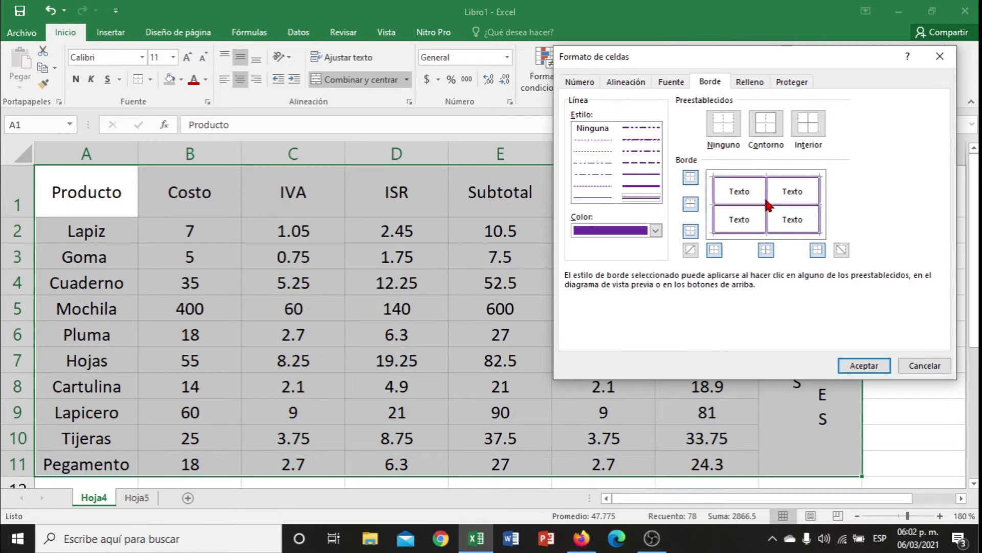
left_click(736, 175)
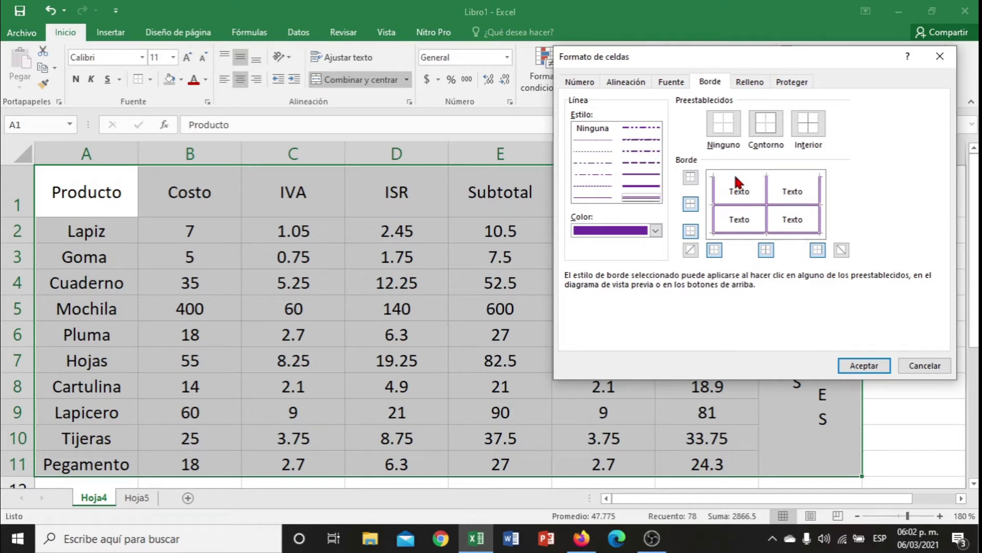
left_click(760, 233)
left_click(821, 219)
left_click(715, 219)
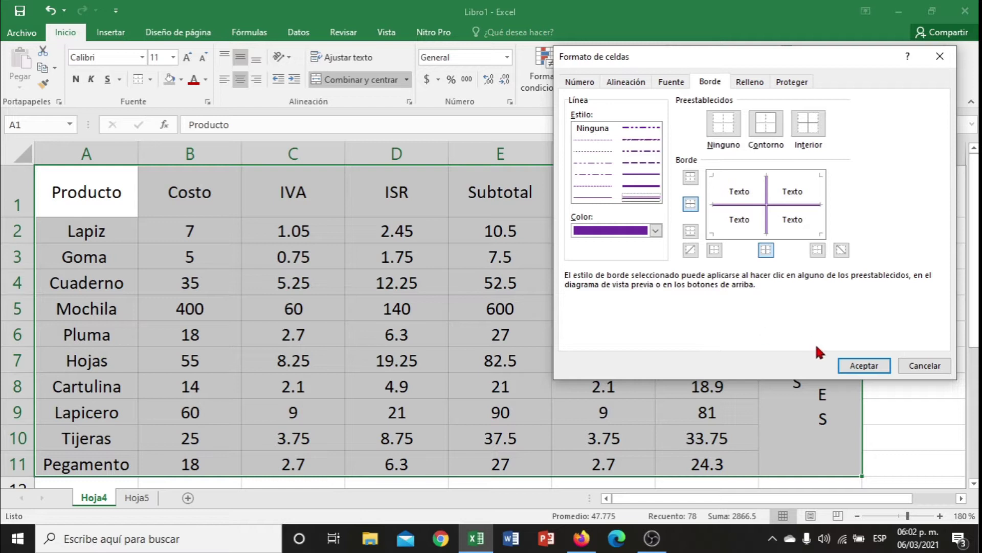
left_click(872, 366)
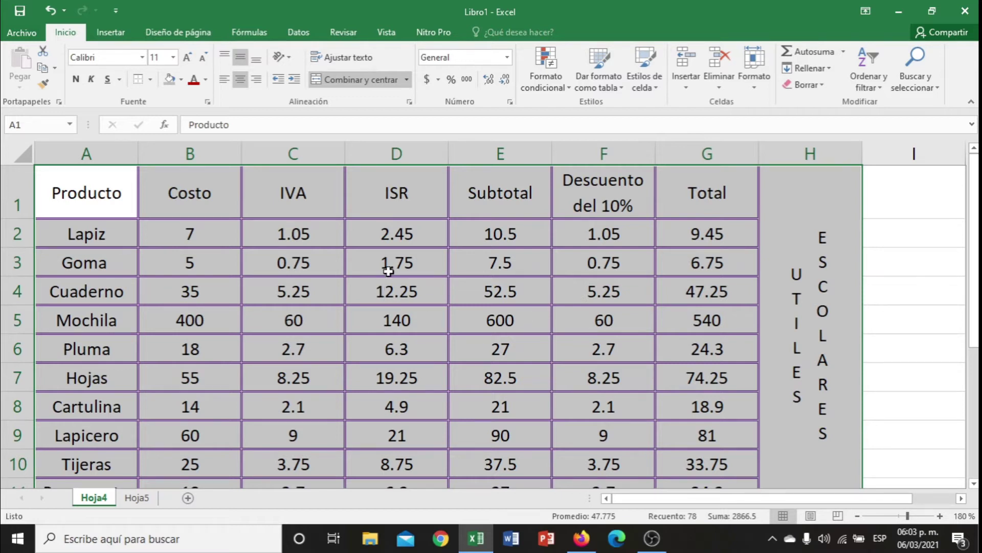
left_click(421, 266)
Format B2:G11 as Moneda with a dollar sign and one decimal, e.g. $7.0
mouse_move(189, 234)
left_mouse_down()
mouse_move(269, 286)
mouse_move(705, 489)
mouse_move(686, 461)
left_mouse_up()
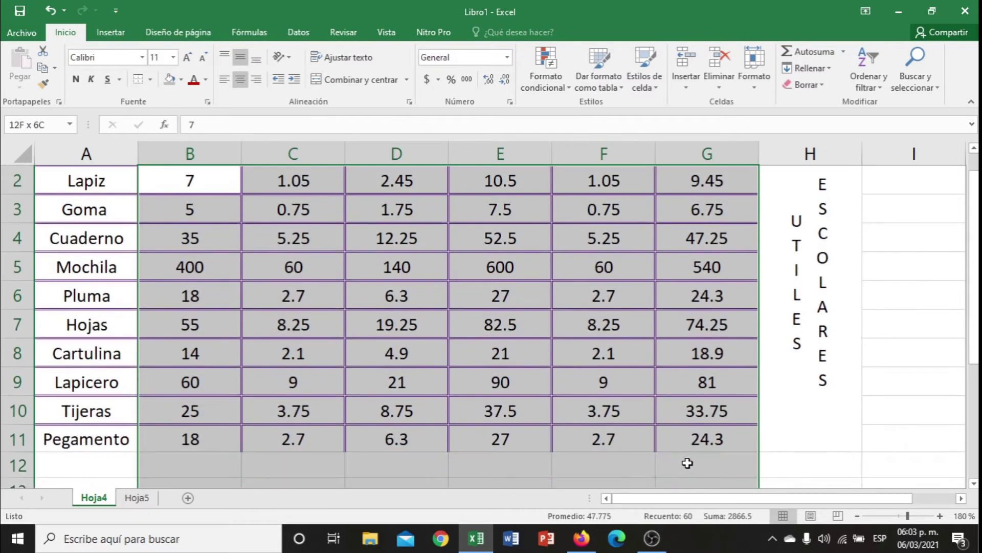
left_click(676, 441)
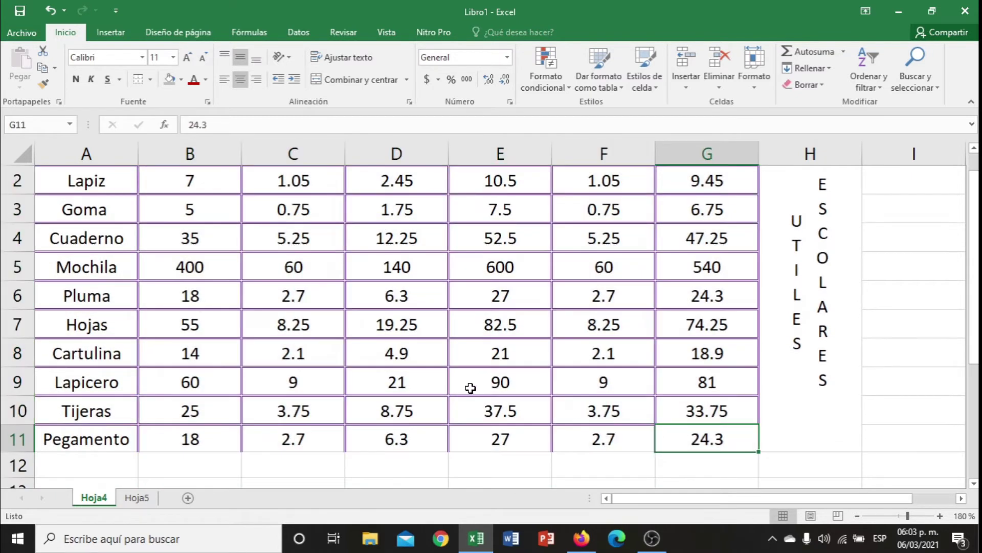
scroll(466, 389, "up", 1)
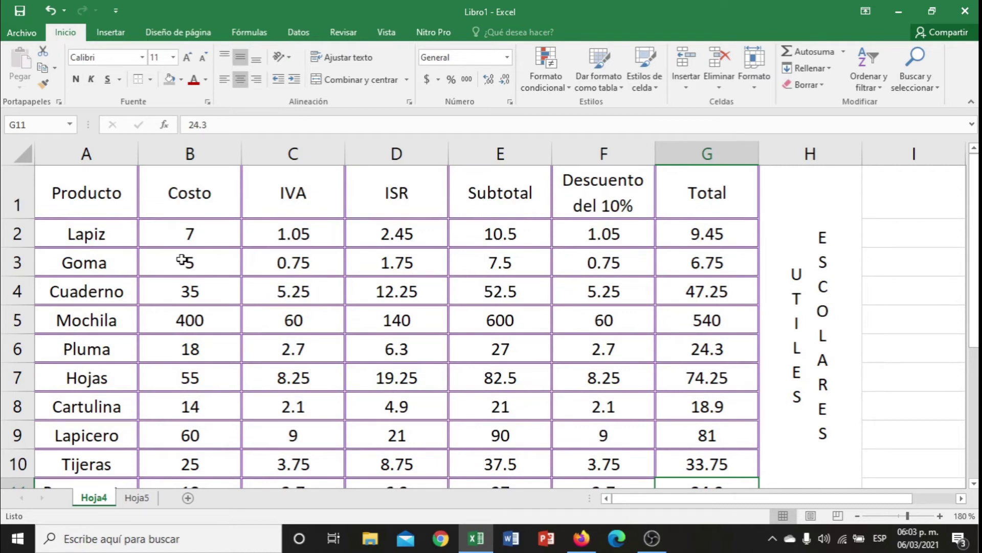
left_click_drag(154, 230, 677, 480)
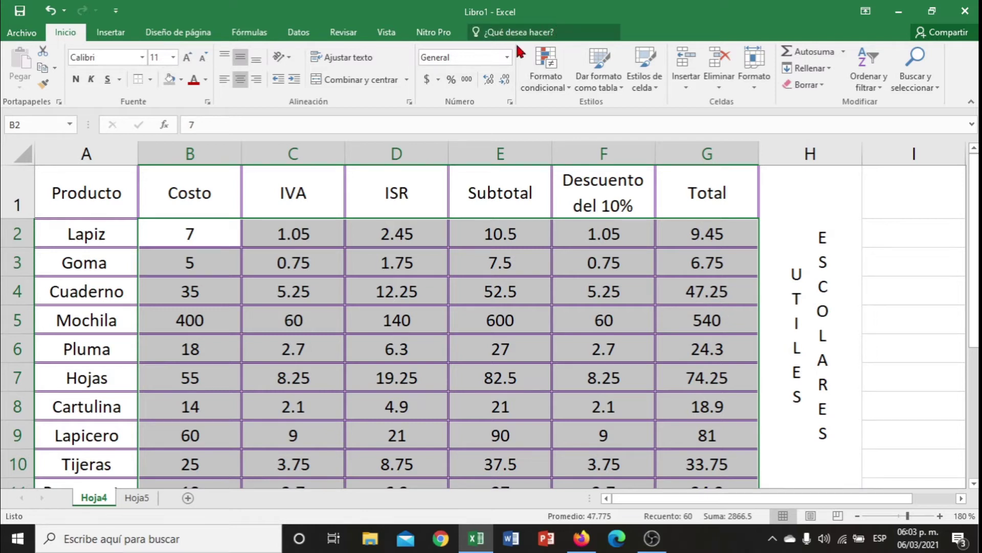
left_click(504, 79)
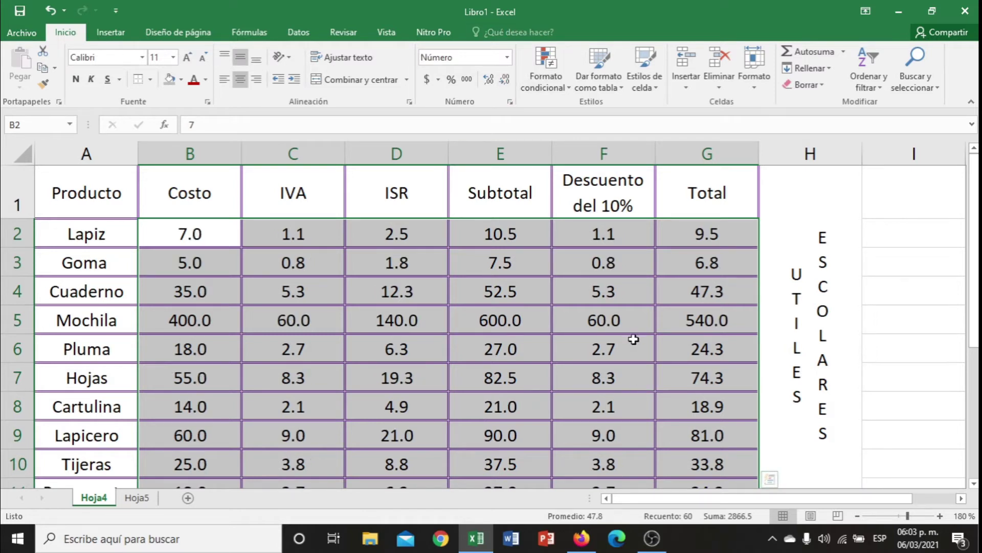
left_click(510, 101)
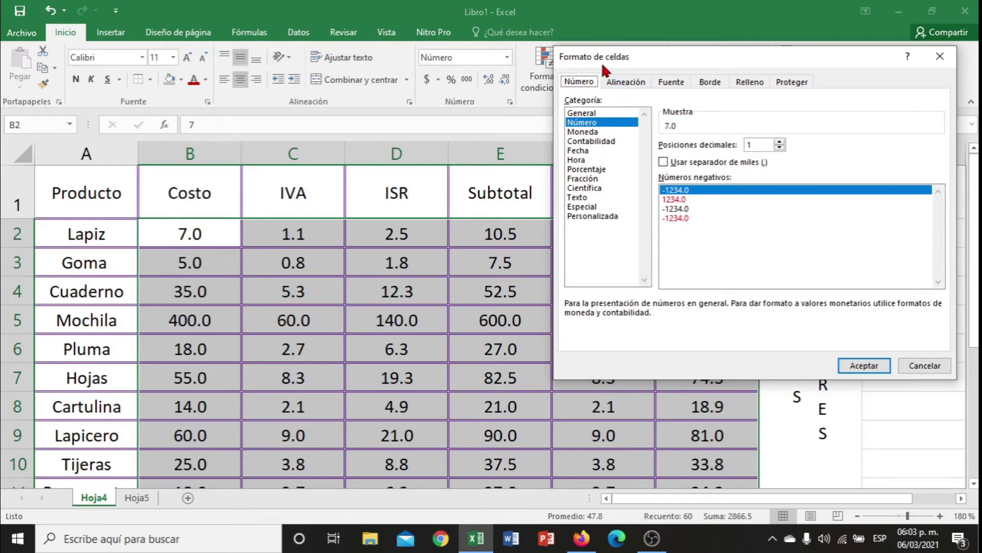
left_click(593, 132)
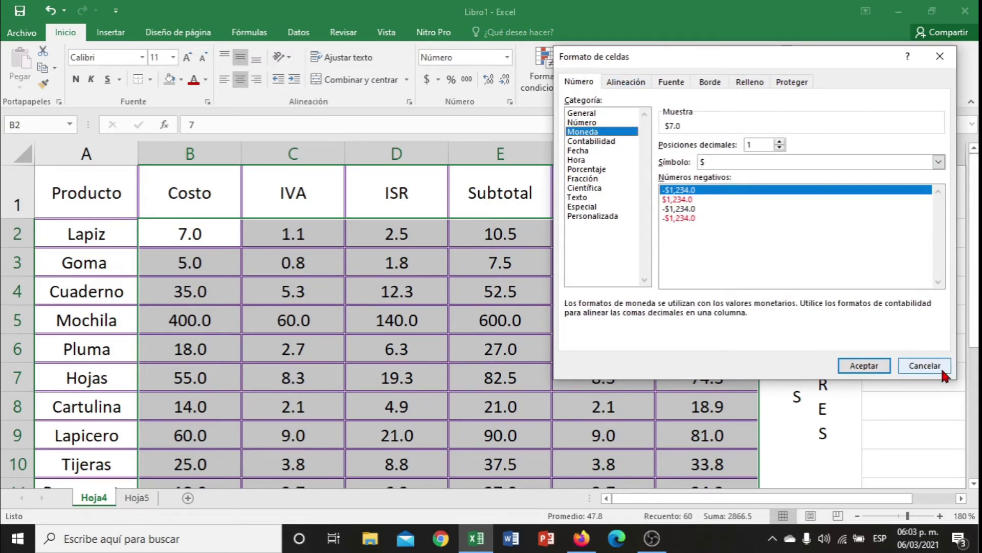
left_click(877, 363)
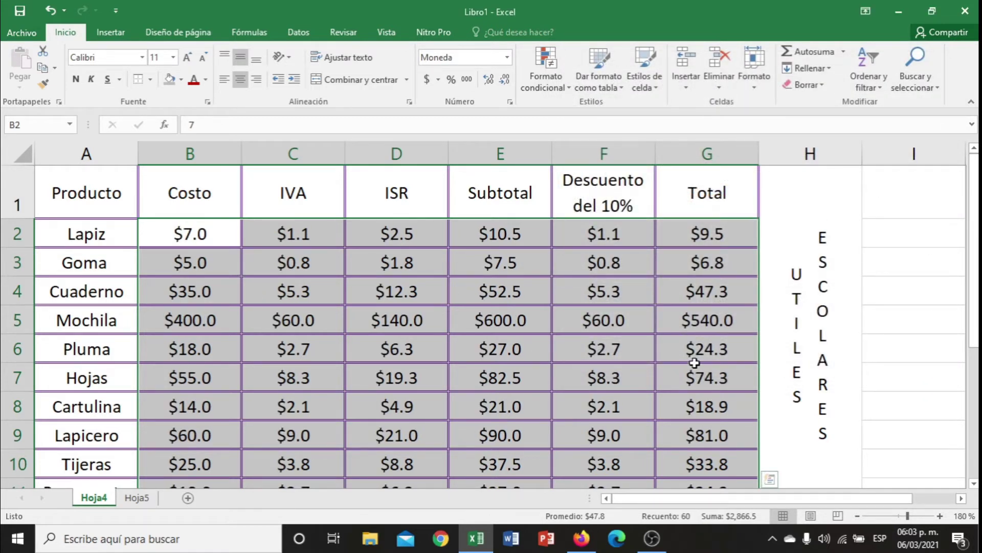
left_click(613, 329)
left_click(191, 193)
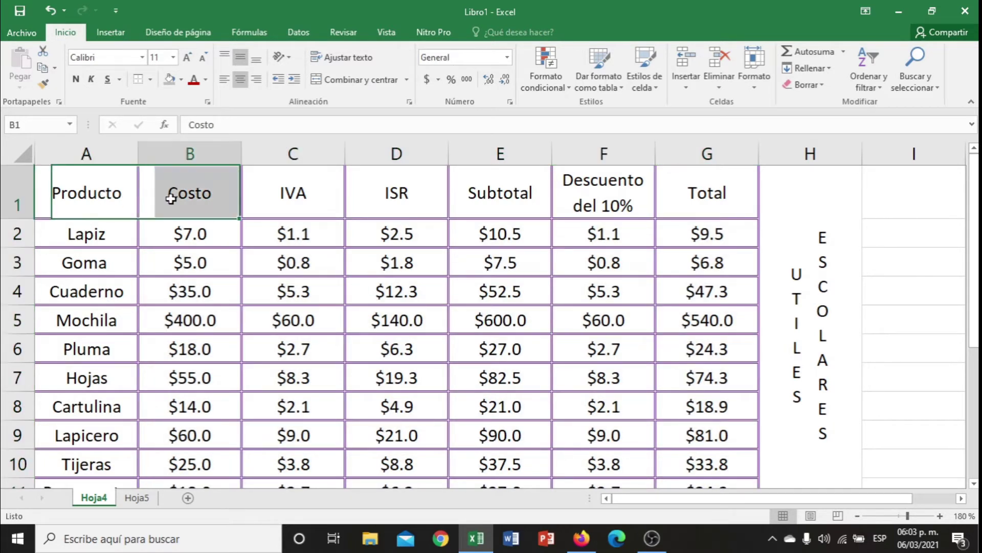
left_click(326, 190)
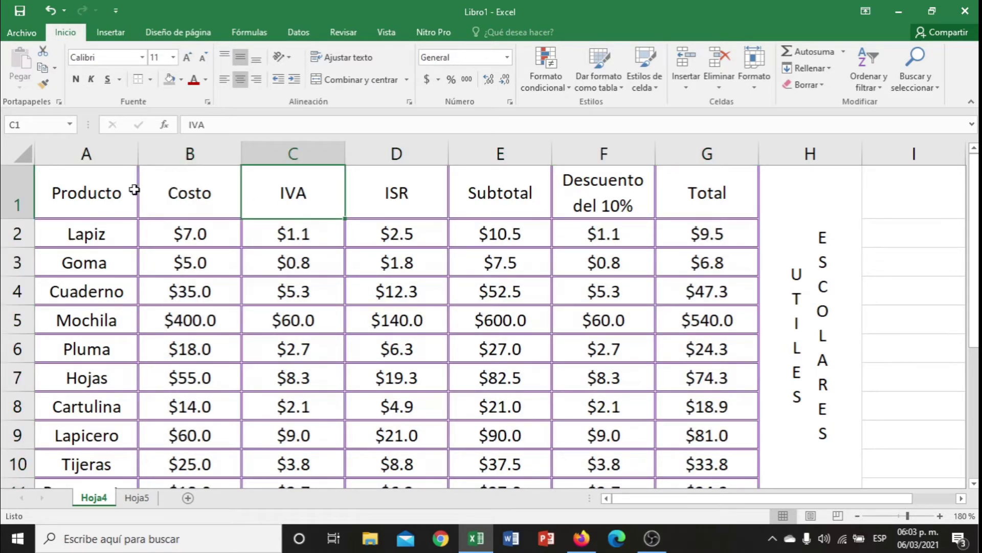
left_click_drag(113, 190, 370, 194)
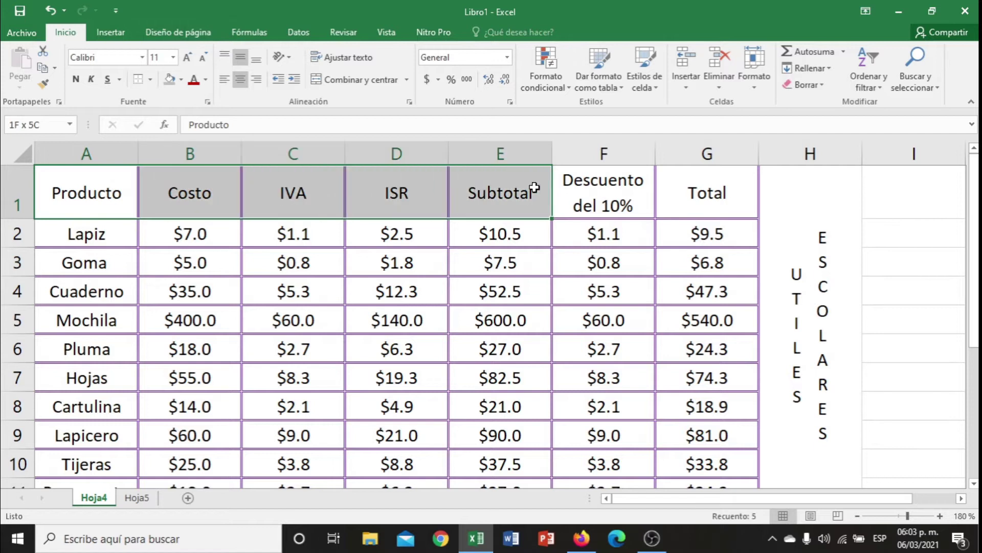
left_click_drag(370, 193, 662, 202)
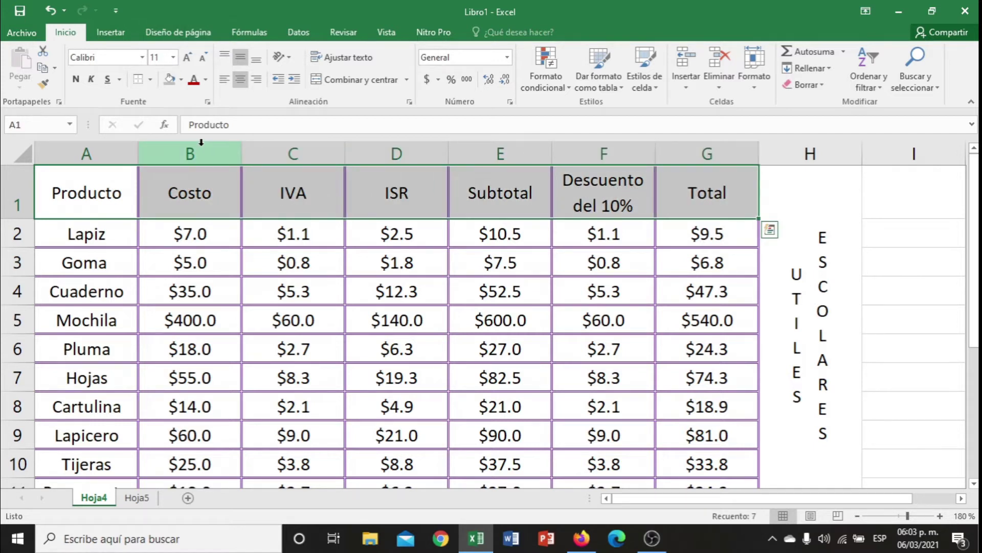
left_click(170, 79)
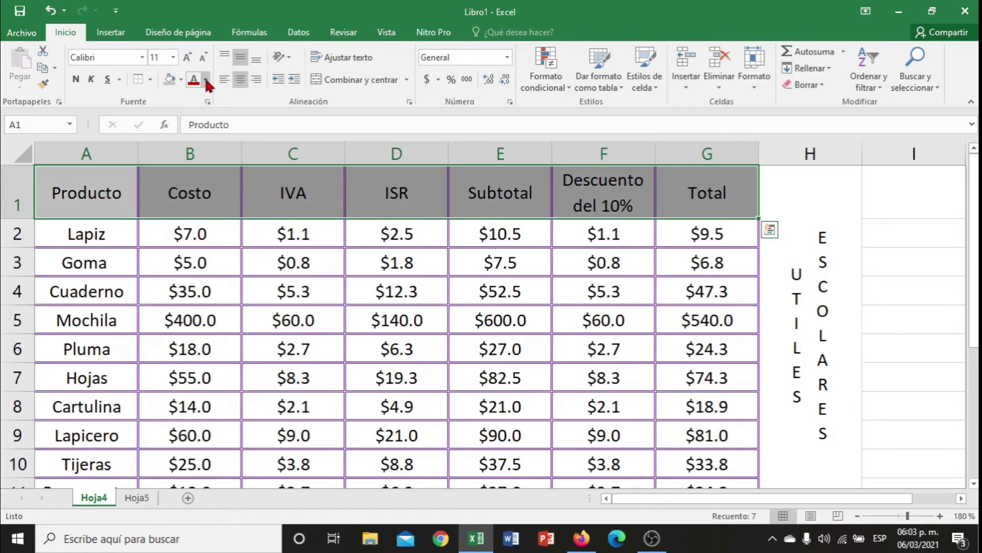
left_click(193, 80)
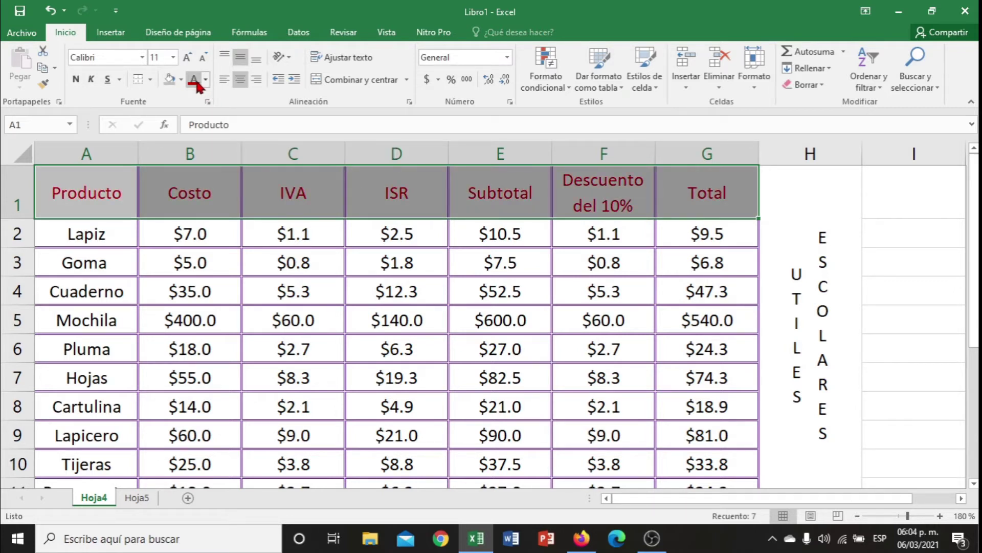
left_click(174, 58)
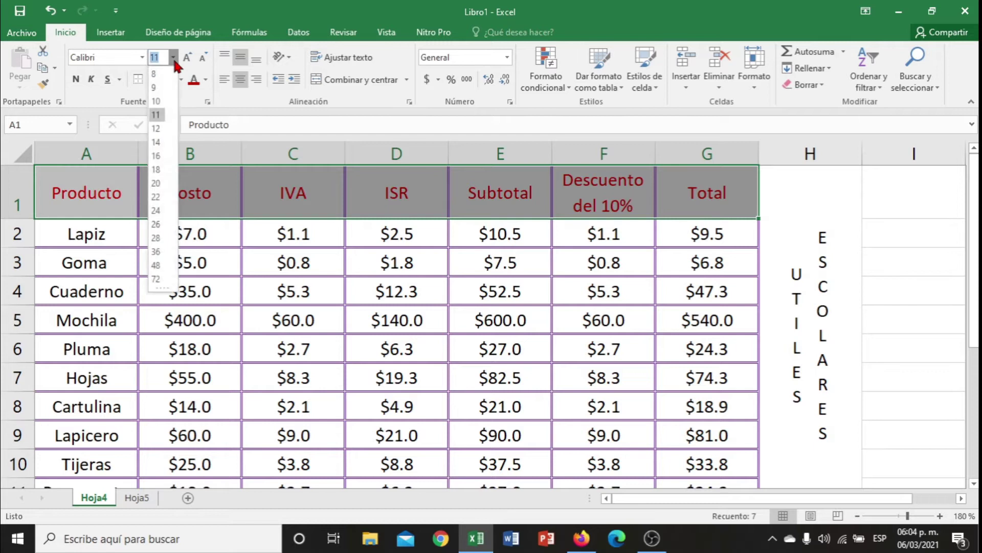
left_click(162, 130)
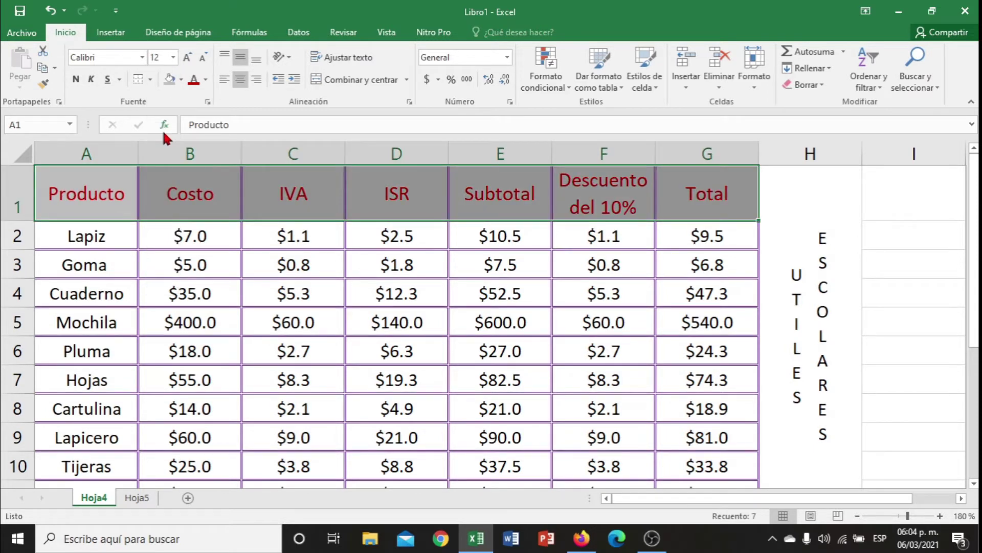
left_click(75, 80)
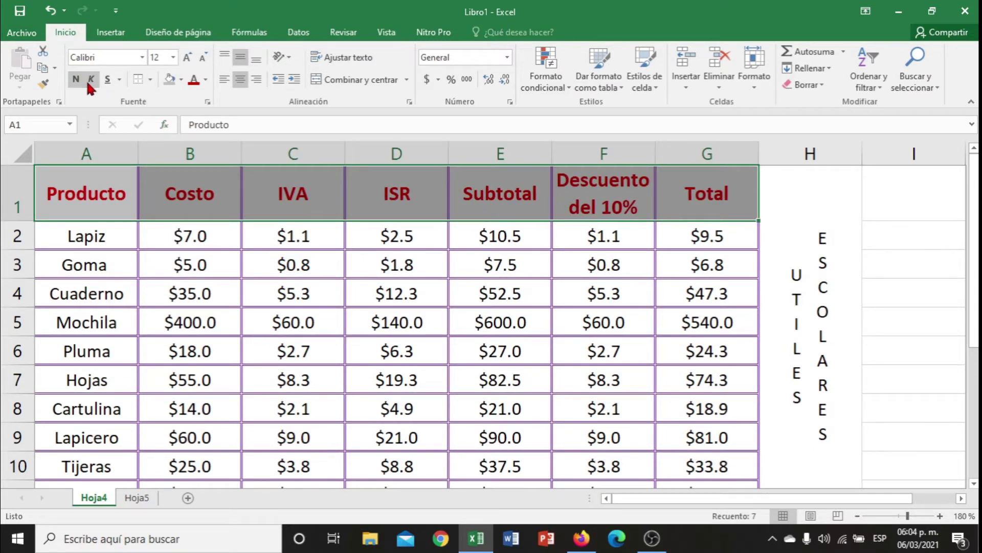
left_click(258, 318)
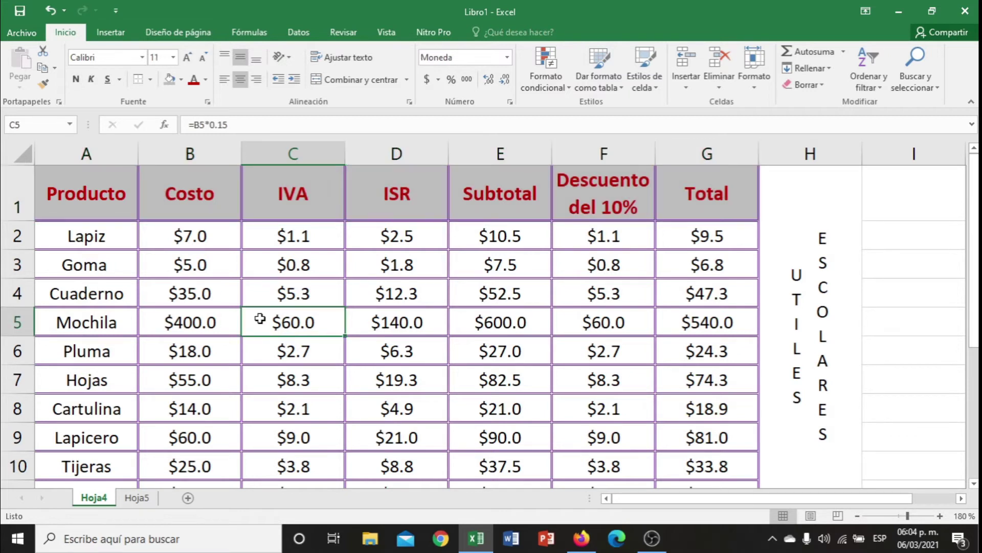
mouse_move(95, 236)
left_mouse_down()
mouse_move(94, 457)
mouse_move(97, 438)
left_mouse_up()
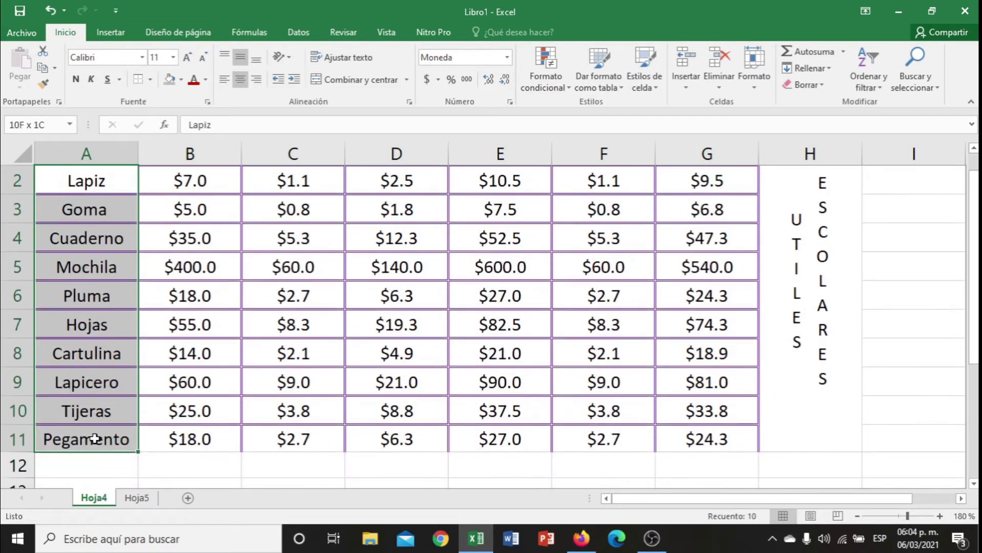
Give A2:A11, Lapiz to Pegamento, a gold fill and green font, then zoom to 170%
left_click(180, 81)
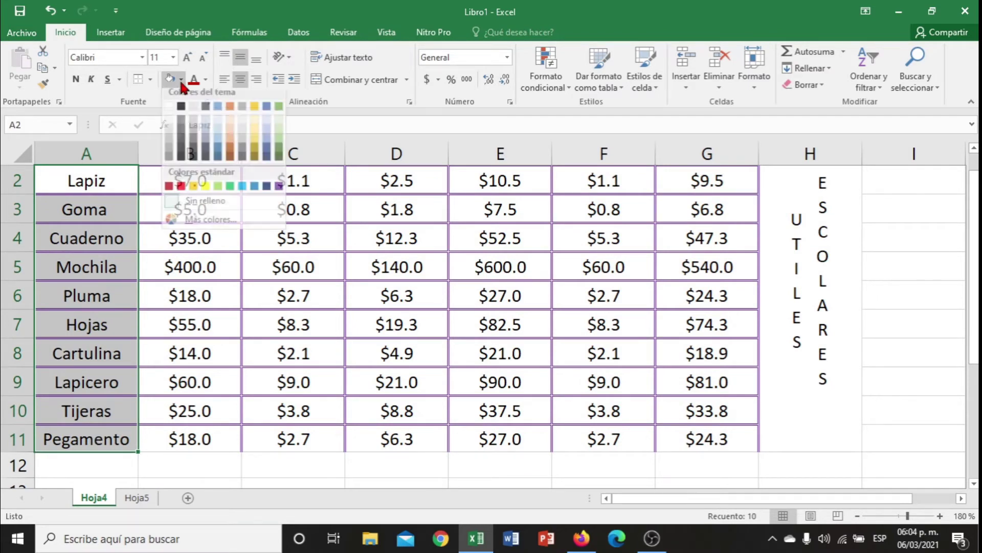
left_click(258, 152)
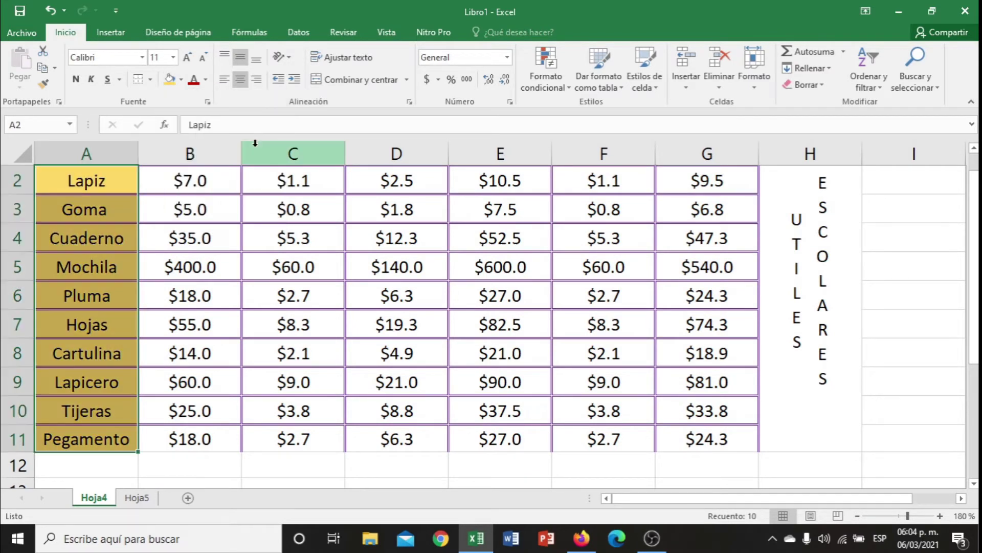
left_click(206, 81)
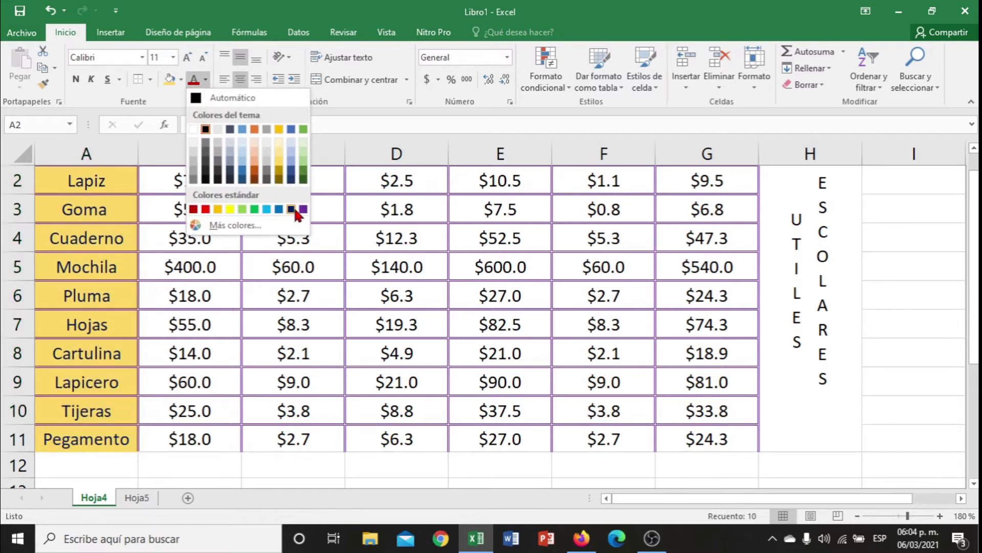
left_click(304, 176)
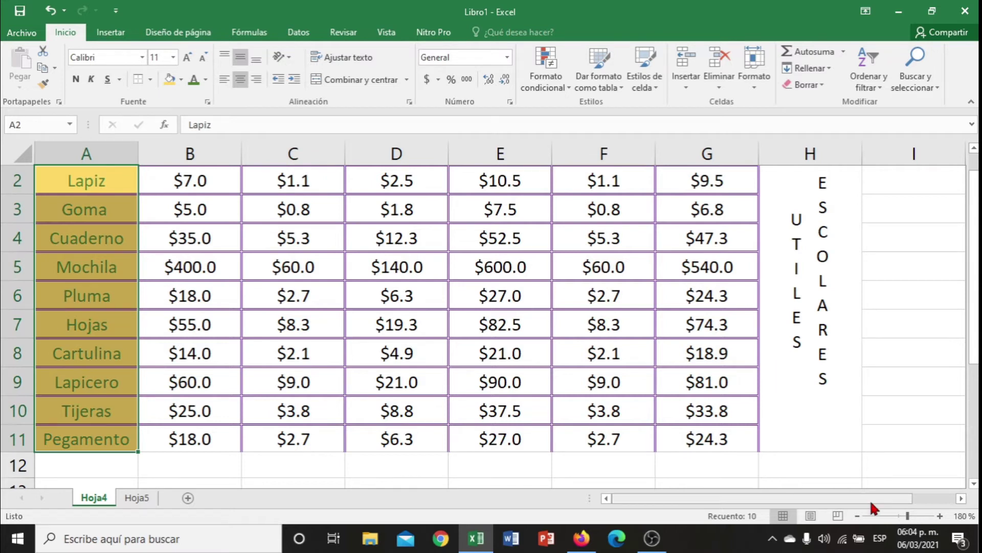
left_click(857, 517)
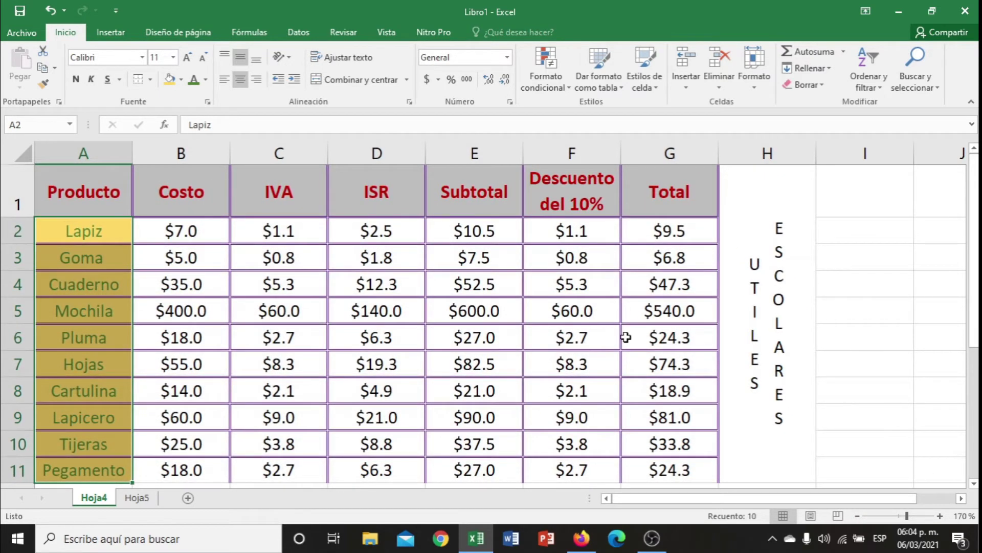
Give the merged UTILES ESCOLARES cell a red dashed Contorno border via Format Cells > Borde
left_click(770, 305)
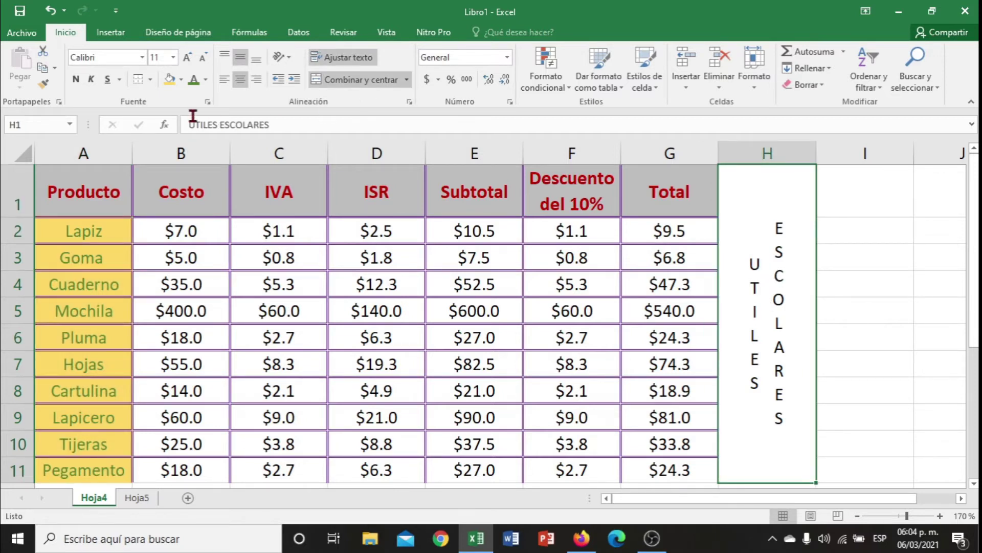
left_click(208, 102)
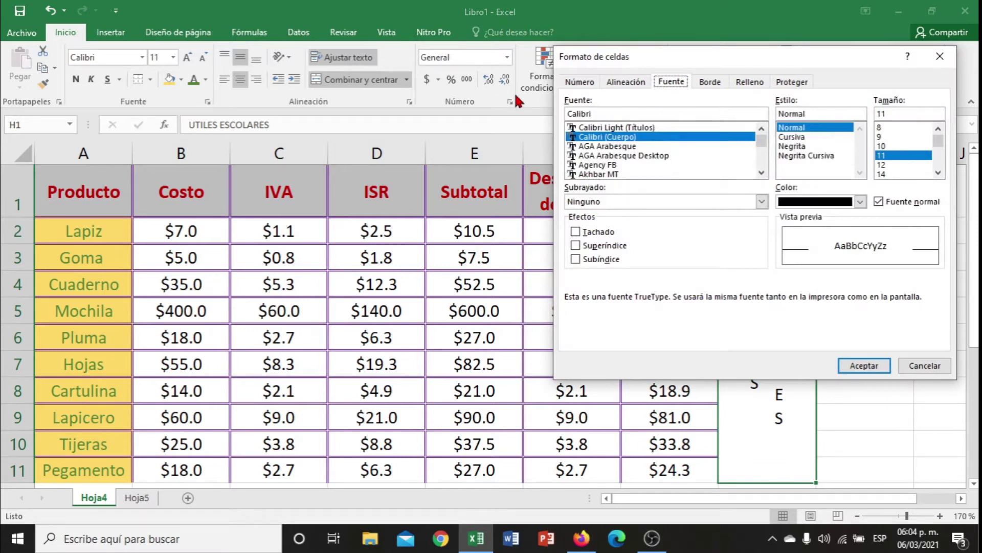
left_click(715, 84)
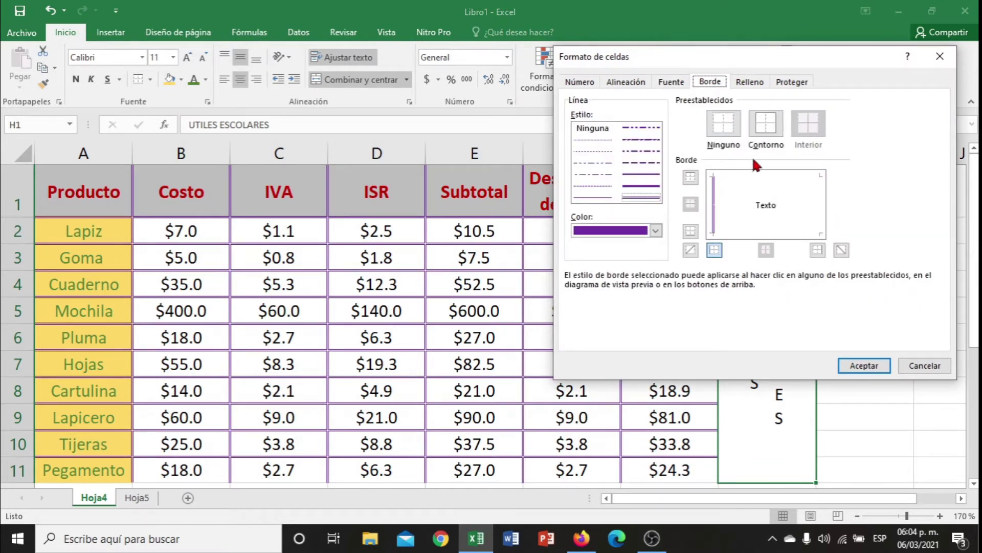
left_click(644, 187)
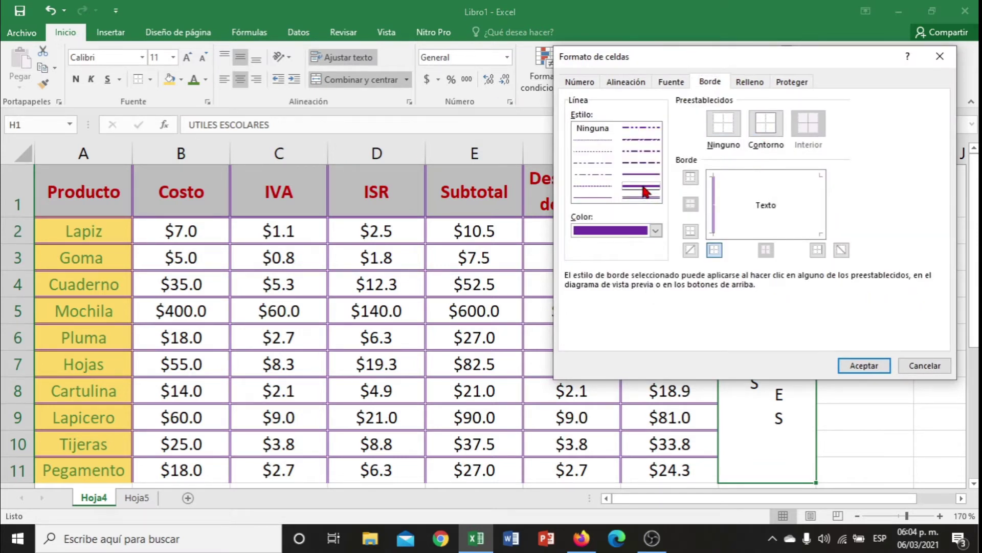
left_click(656, 231)
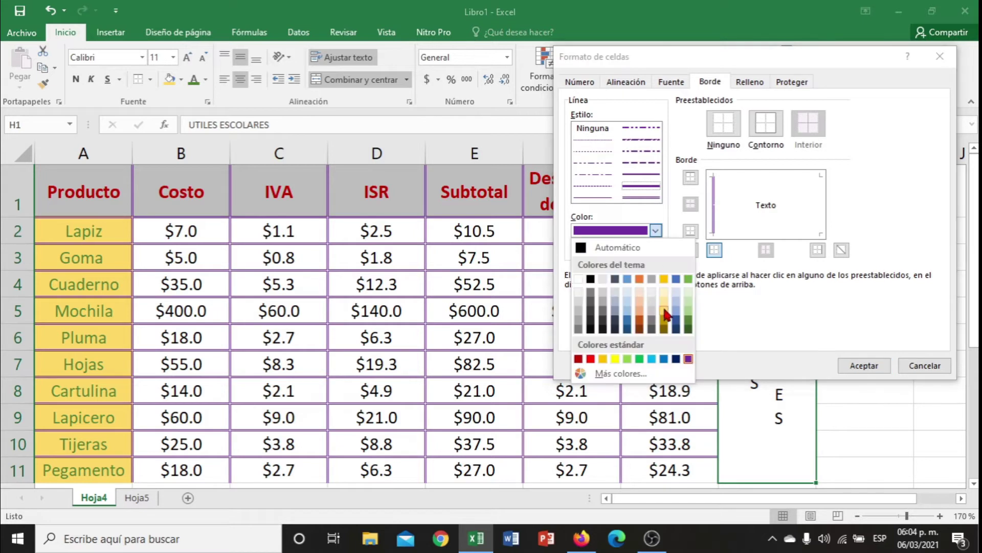
left_click(643, 146)
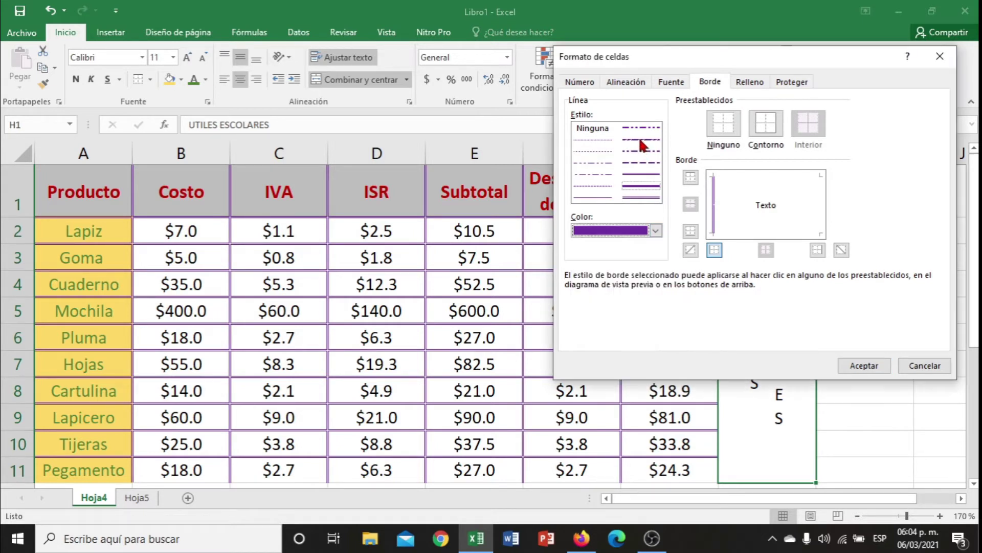
left_click(656, 231)
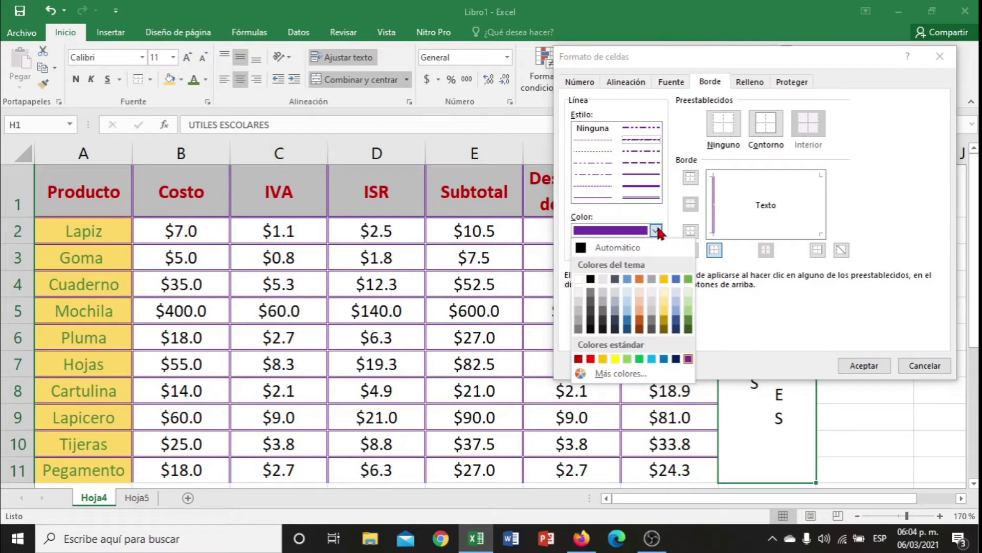
left_click(591, 359)
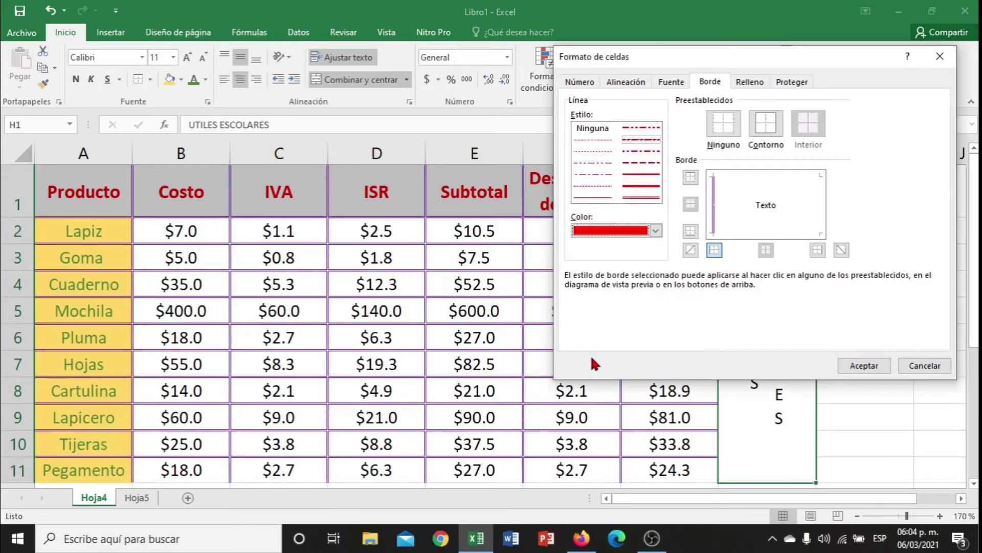
left_click(766, 123)
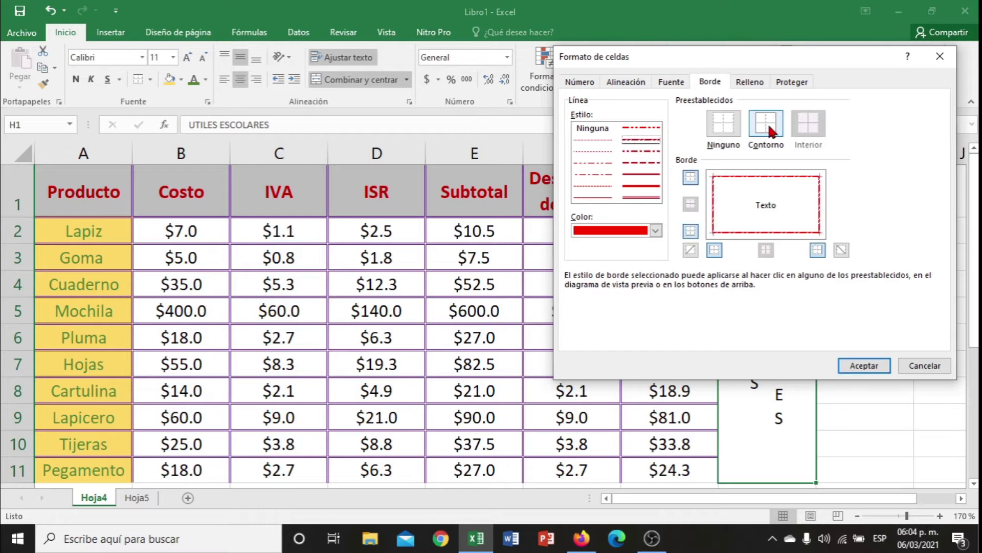
left_click(860, 367)
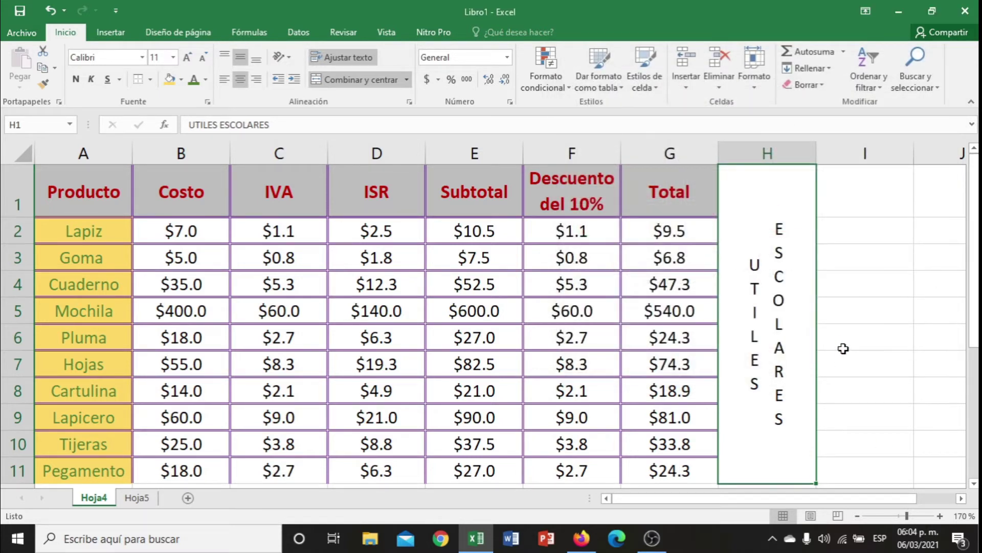
left_click(842, 348)
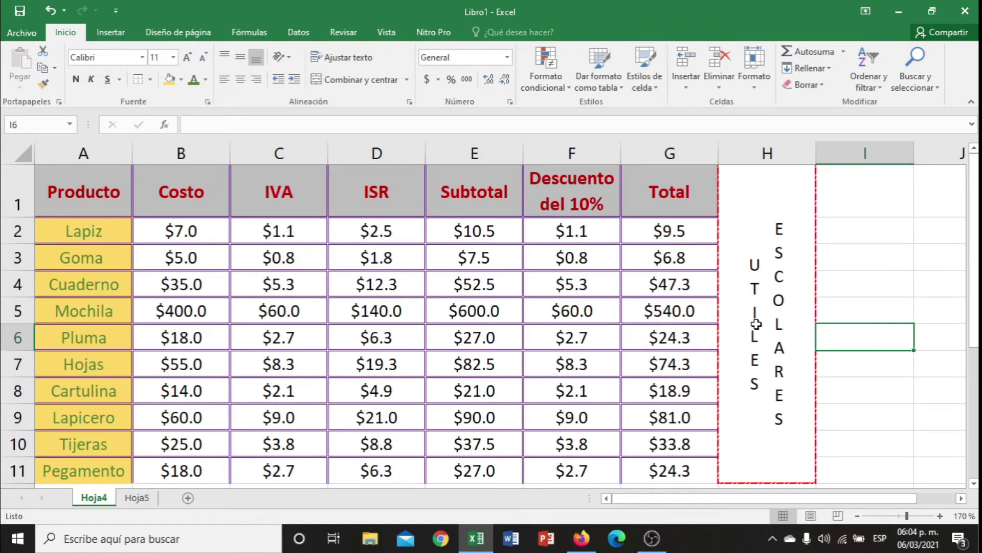
Give the cost, tax, subtotal, discount and total cells B2:G11 a yellow fill
left_click_drag(188, 235, 639, 469)
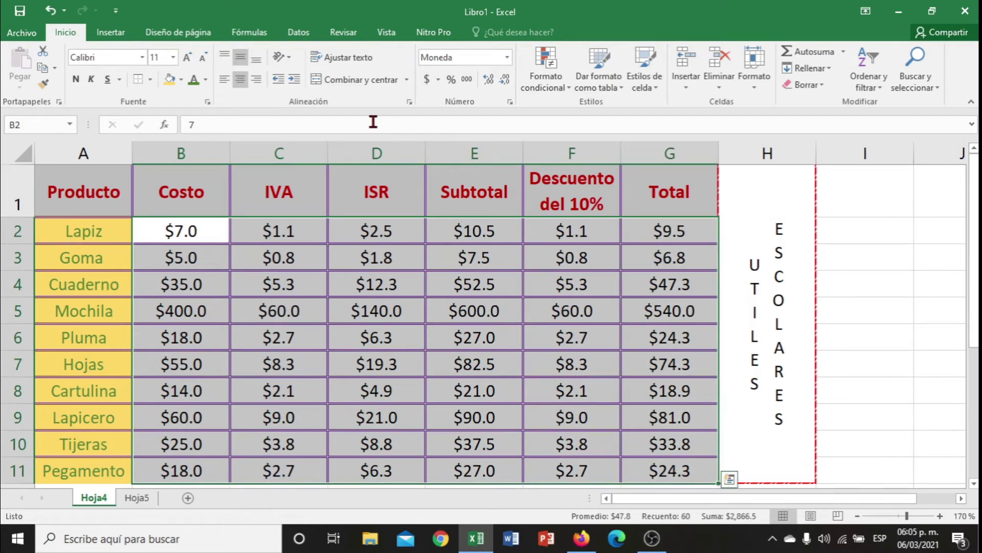
left_click(181, 79)
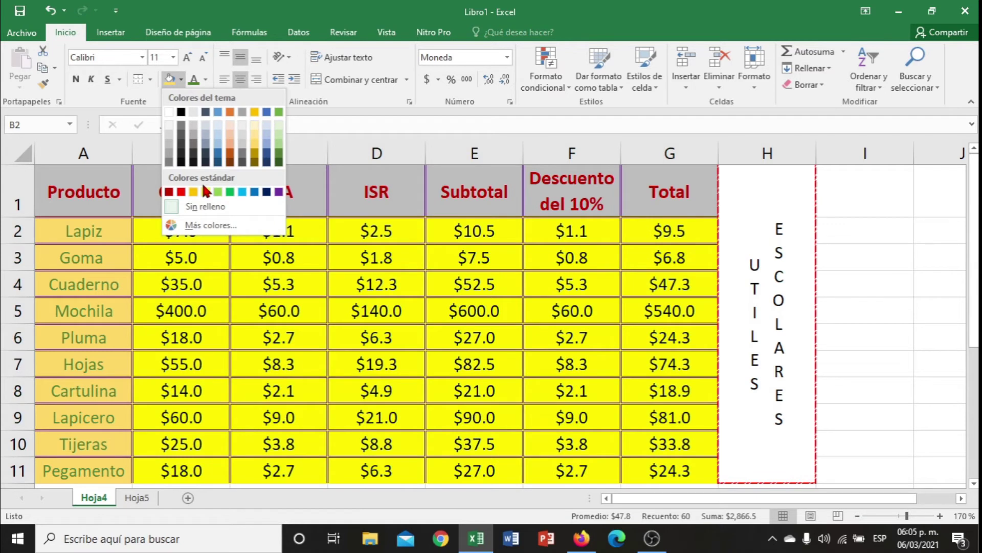
left_click(205, 191)
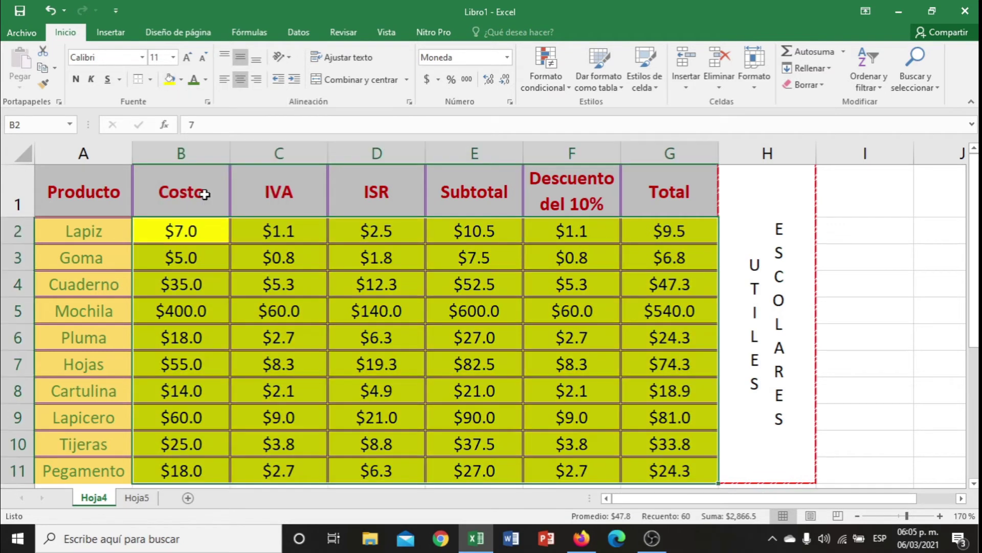
left_click(442, 227)
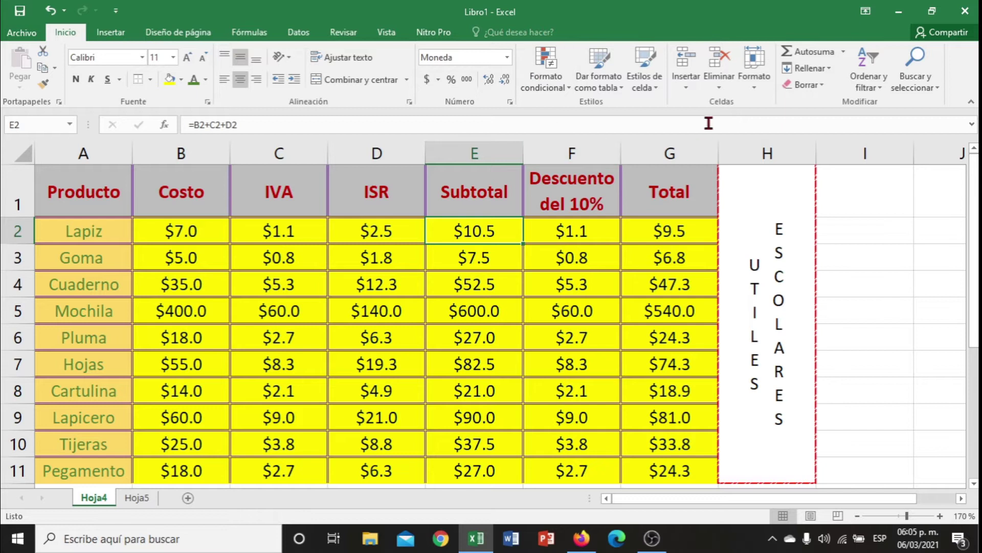
left_click(759, 84)
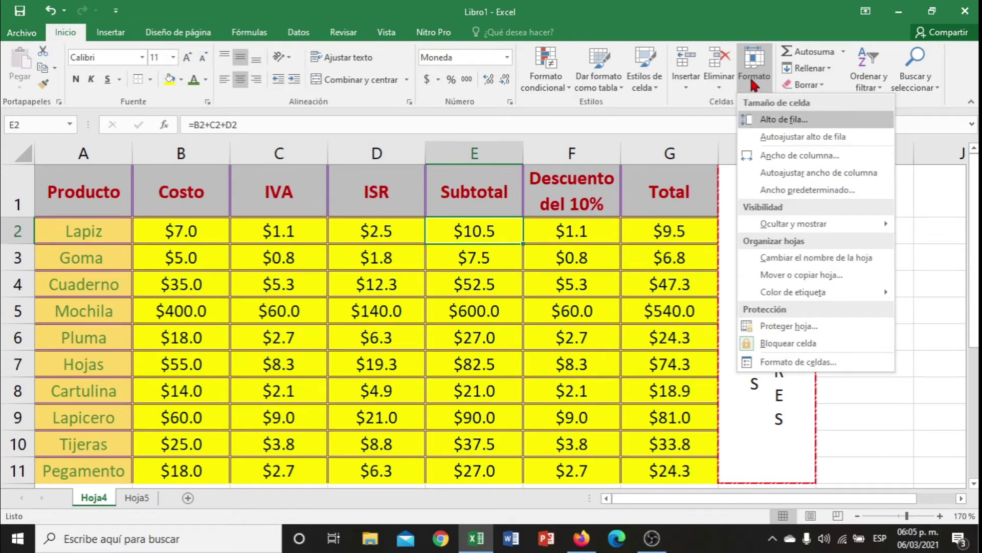
Replace the sheet name Hoja4 with 'UTILES ESCOLARES'
left_click(817, 259)
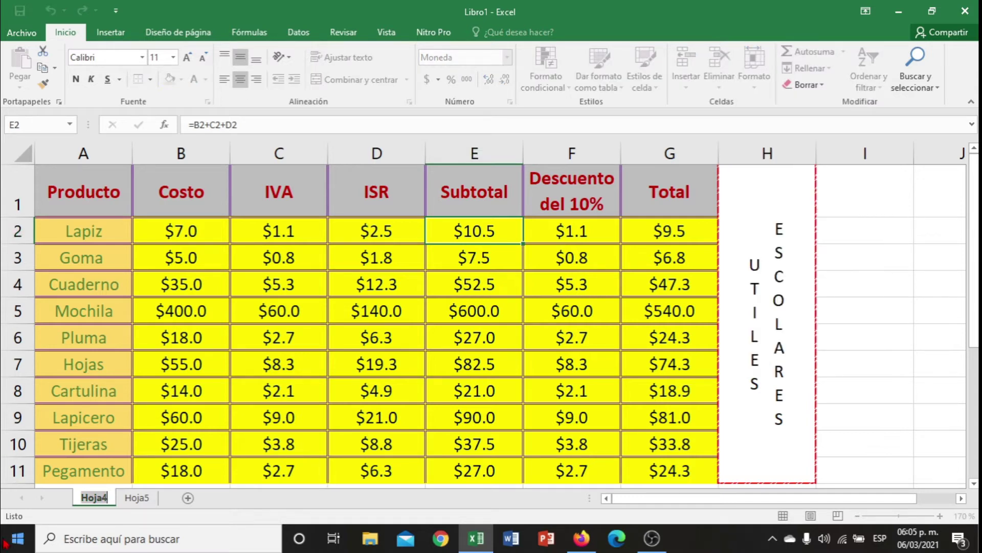
key("BackSpace")
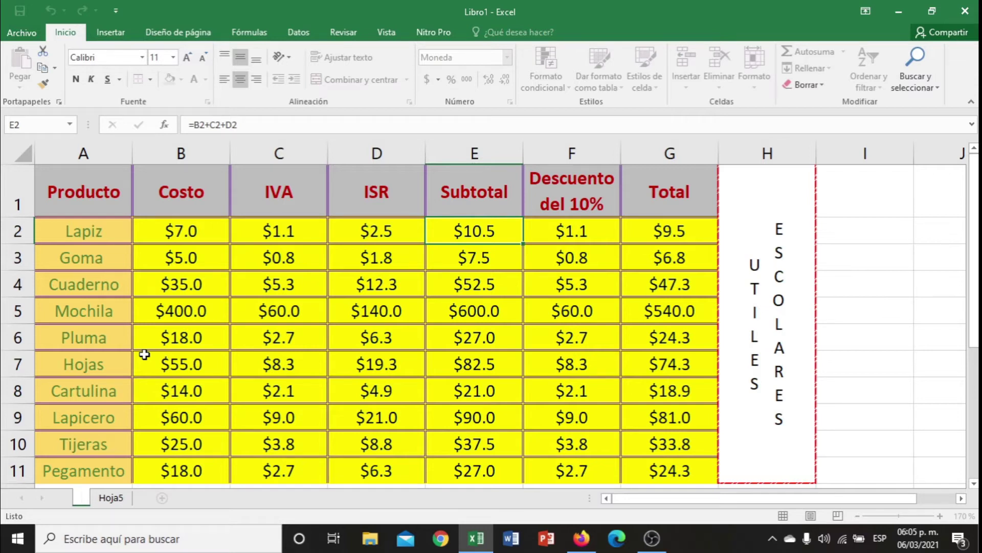
type("UTILES")
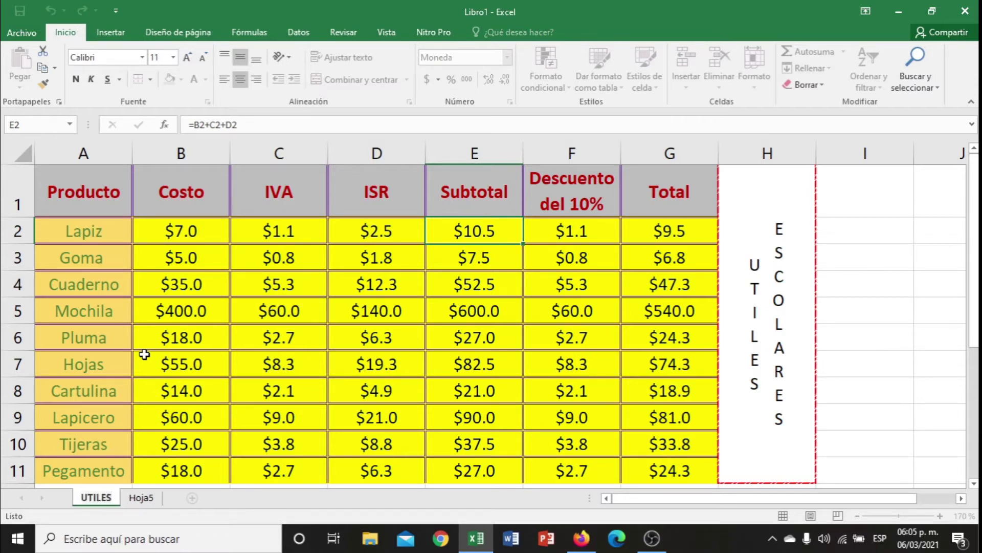
type(" ESCOLARES")
key("Return")
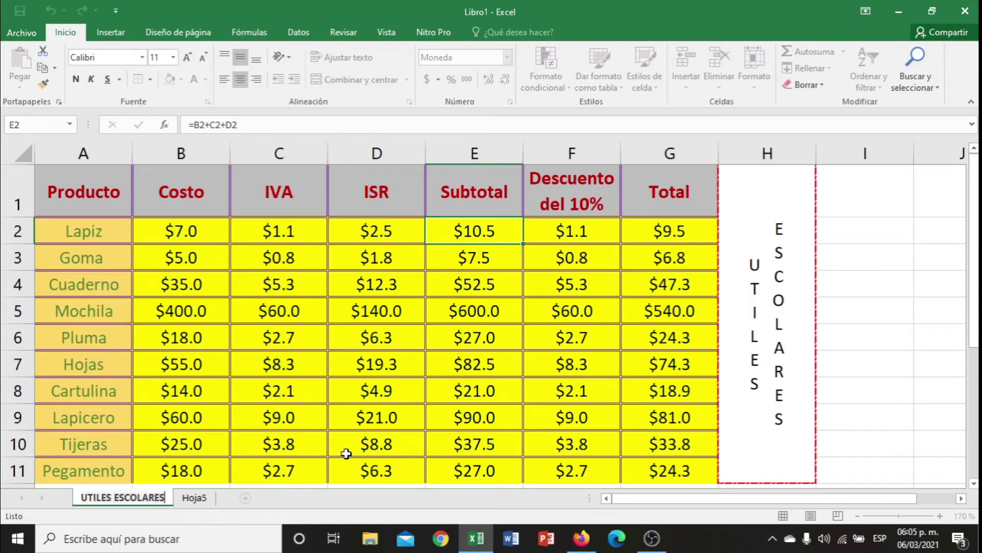
key("Return")
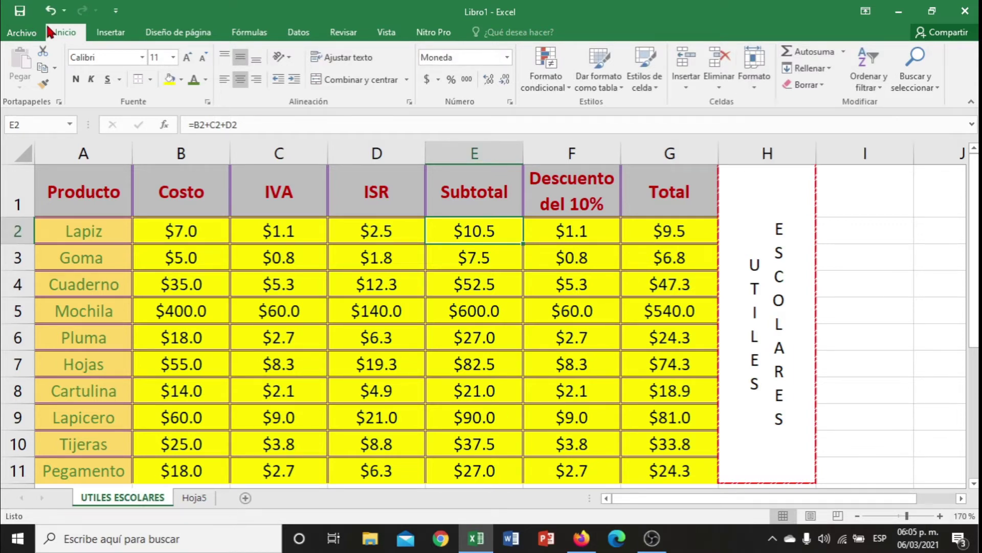
Colour the UTILES ESCOLARES sheet tab yellow
left_click(761, 85)
mouse_move(793, 223)
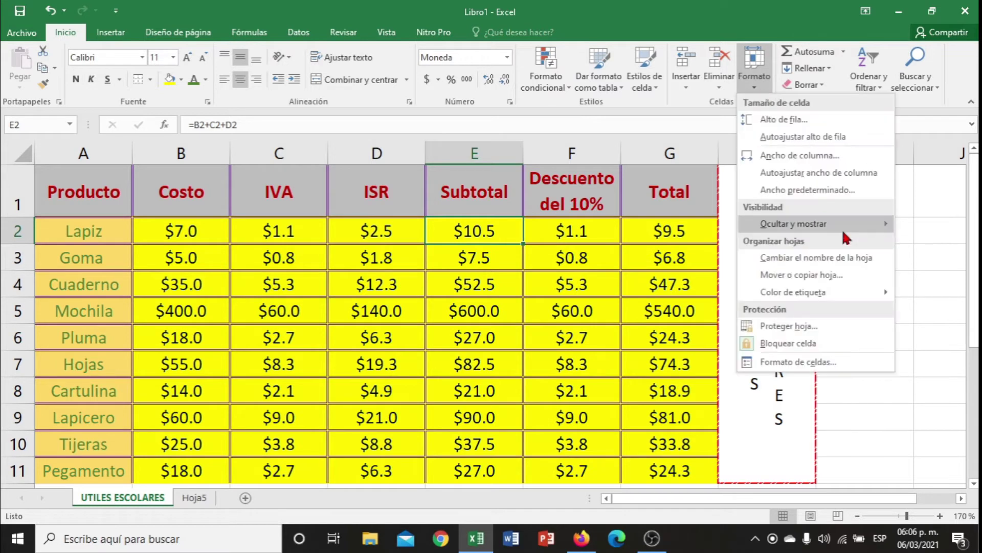
mouse_move(794, 291)
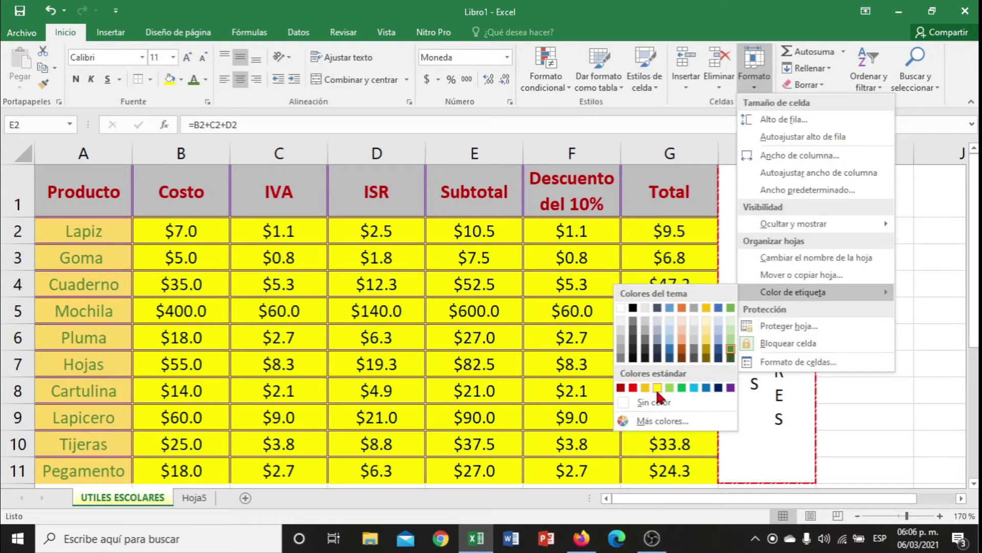
left_click(658, 389)
left_click(451, 385)
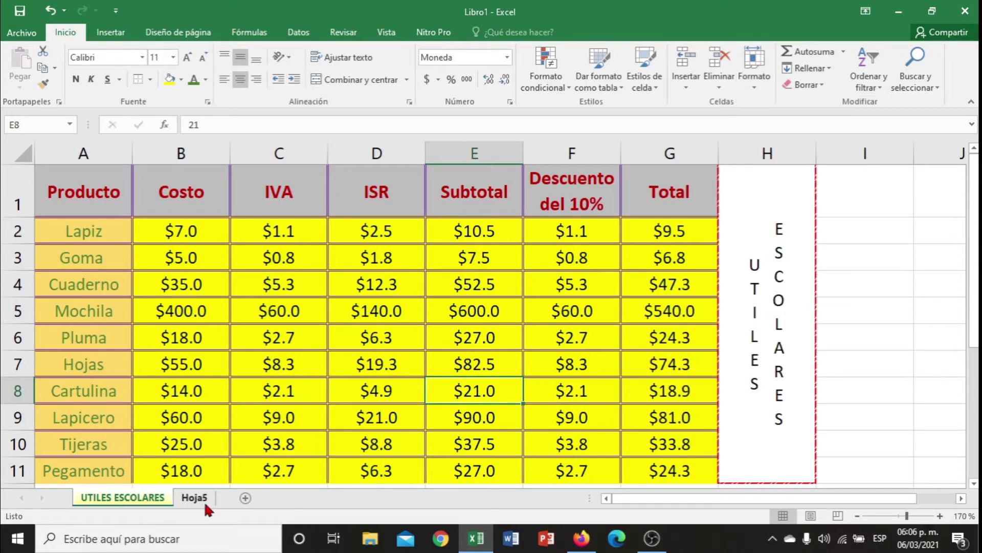
Add a new blank sheet Hoja6, then return to the UTILES ESCOLARES sheet
left_click(246, 498)
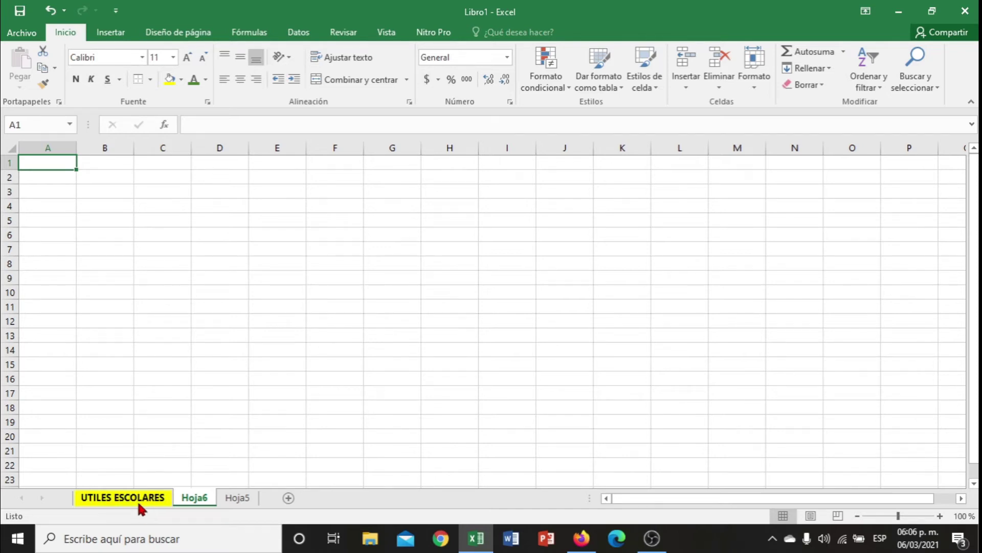
left_click(138, 501)
left_click(207, 499)
left_click(134, 500)
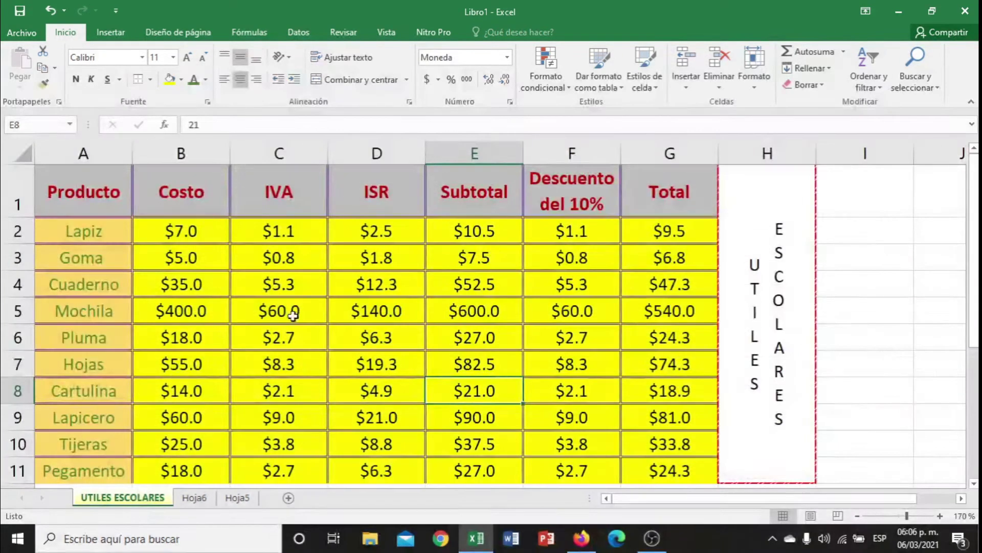
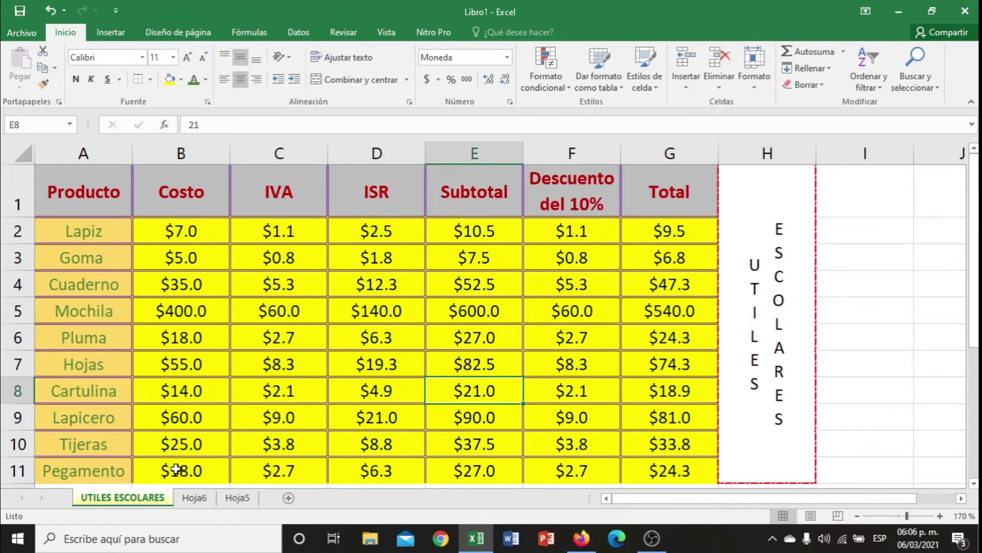
Switch to the Hoja5 sheet with the NOMBRE/CALIFICACIÓN grade list and select column A
scroll(180, 315, "down", 2)
scroll(180, 314, "up", 2)
left_click(237, 499)
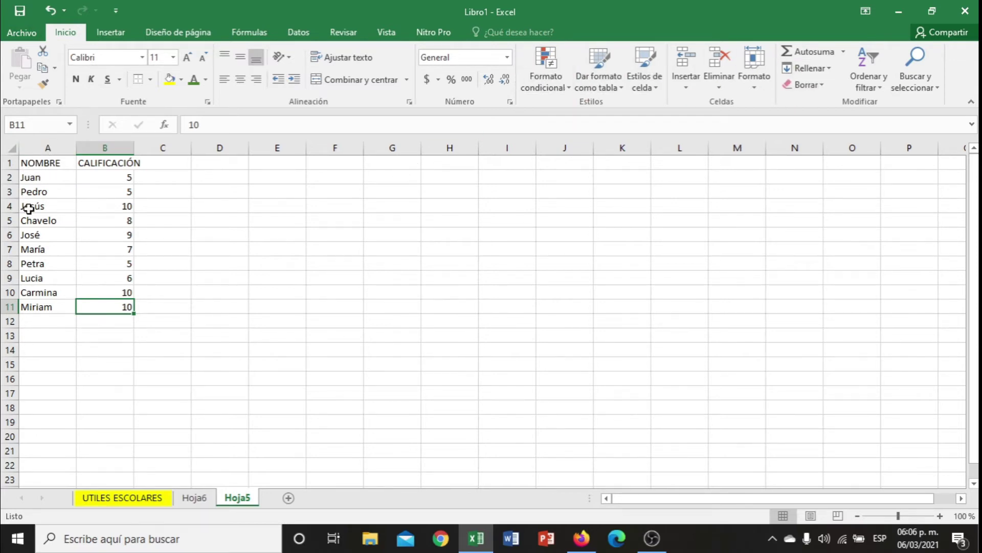
left_click(153, 244)
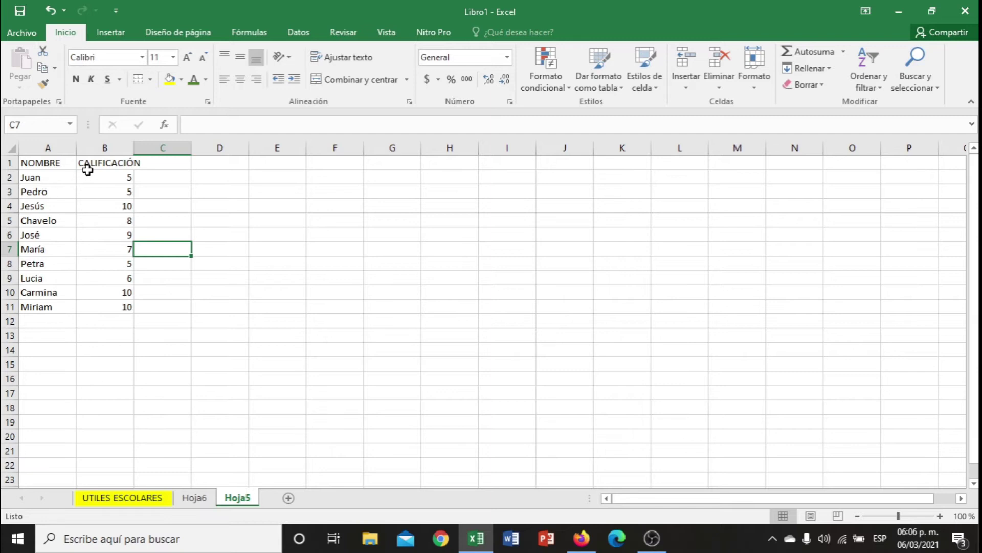
left_click(132, 500)
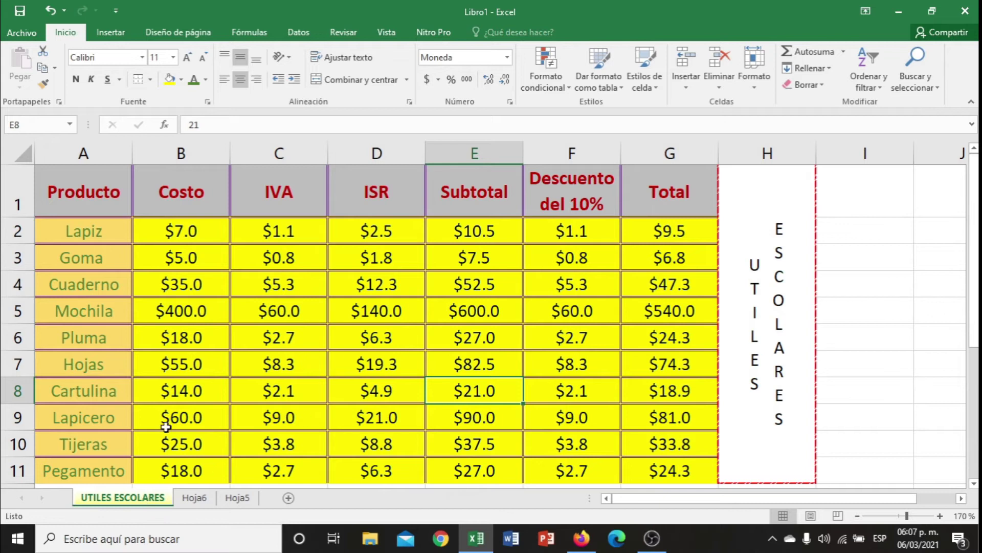
left_click(248, 497)
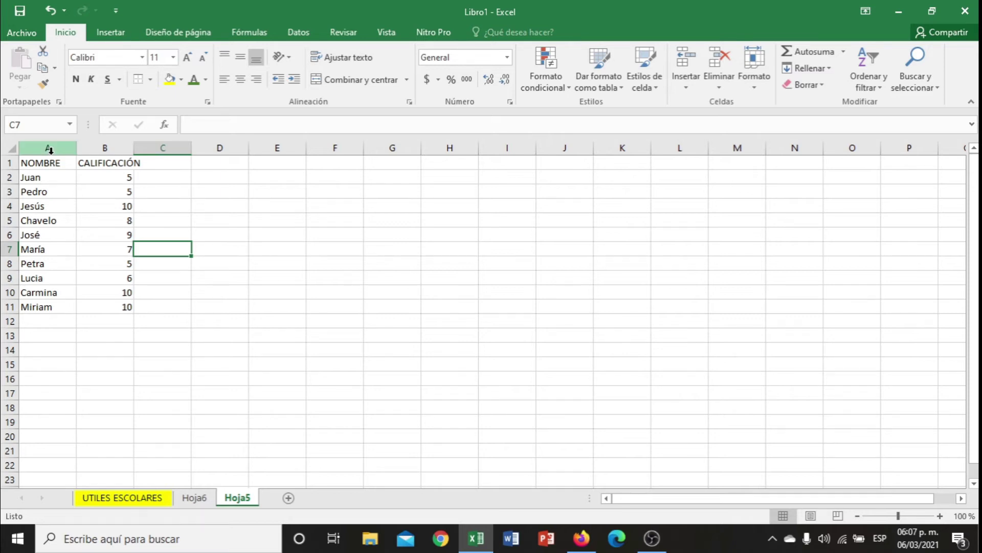
left_click(50, 150)
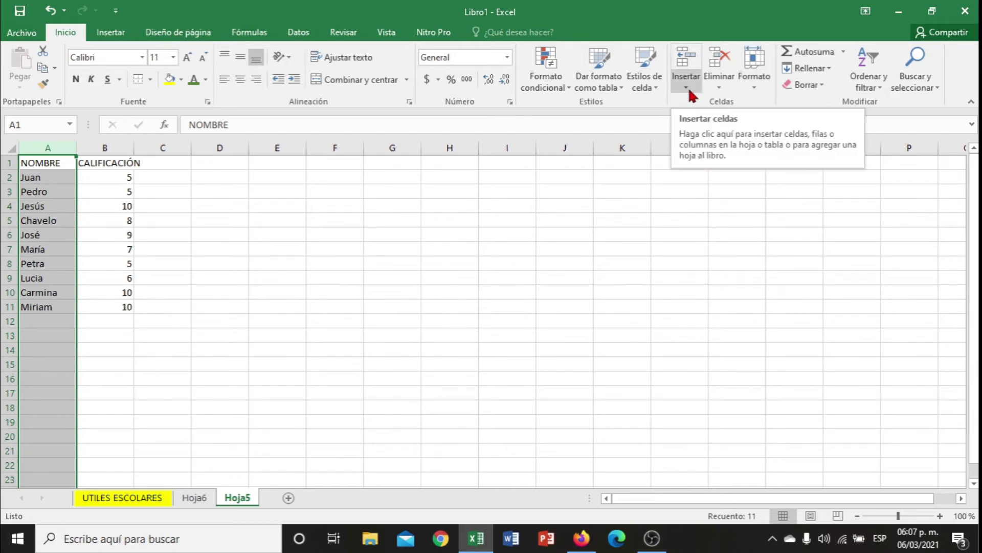
Insert a new empty column A and give it the header 'No. LISTA'
left_click(688, 89)
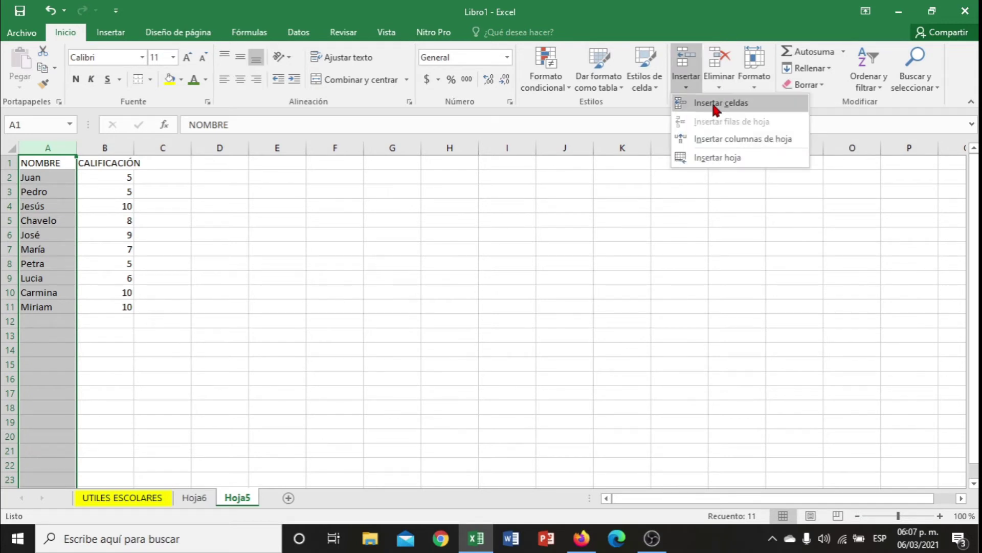
left_click(748, 145)
left_click(84, 237)
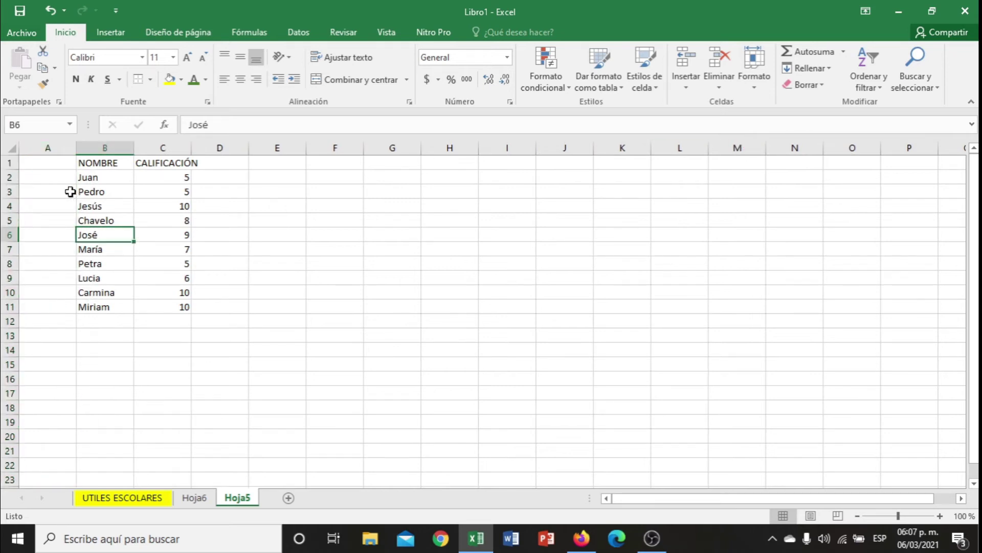
left_click(71, 165)
type("n")
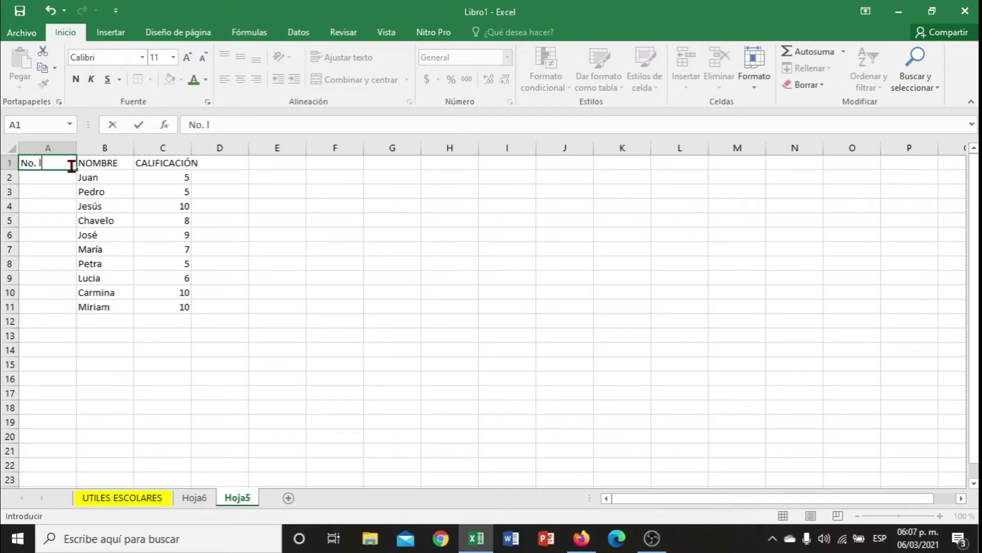
type("A")
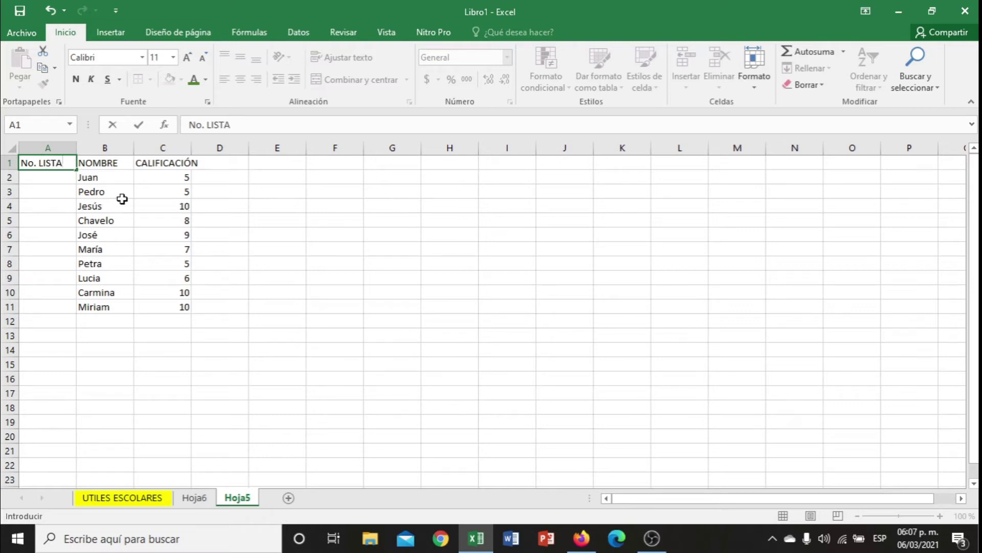
left_click(115, 235)
Number the ten students 1 to 10 in cells A2:A11
left_click(53, 181)
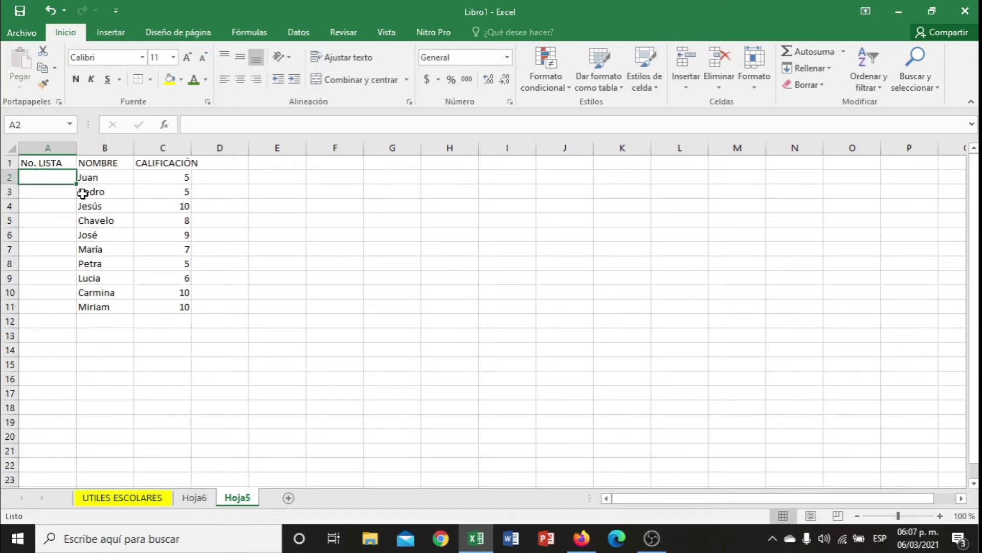
type("1")
key("Return")
type("2 3 4")
key("Return")
type("5 6 7 8 9")
key("Return")
type("10")
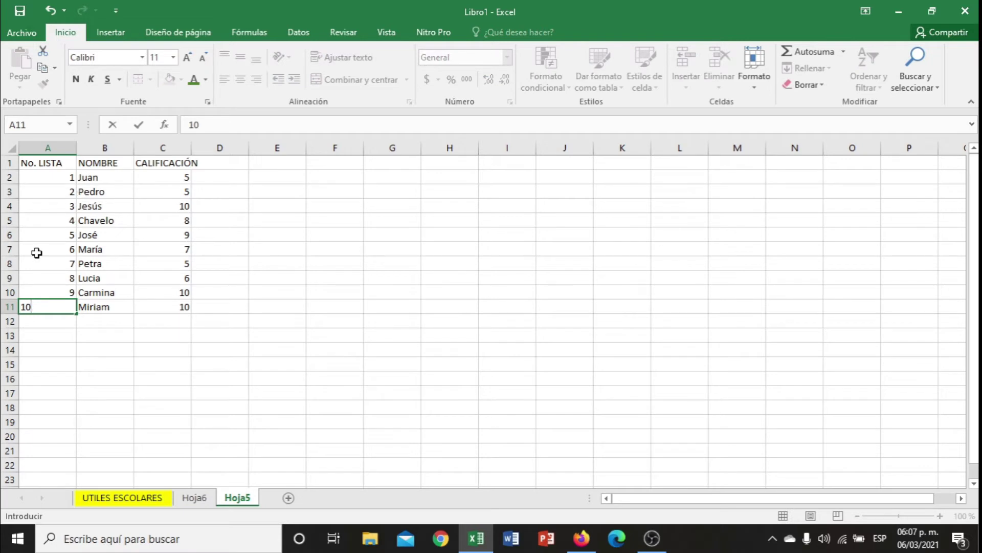
key("Return")
left_click(153, 348)
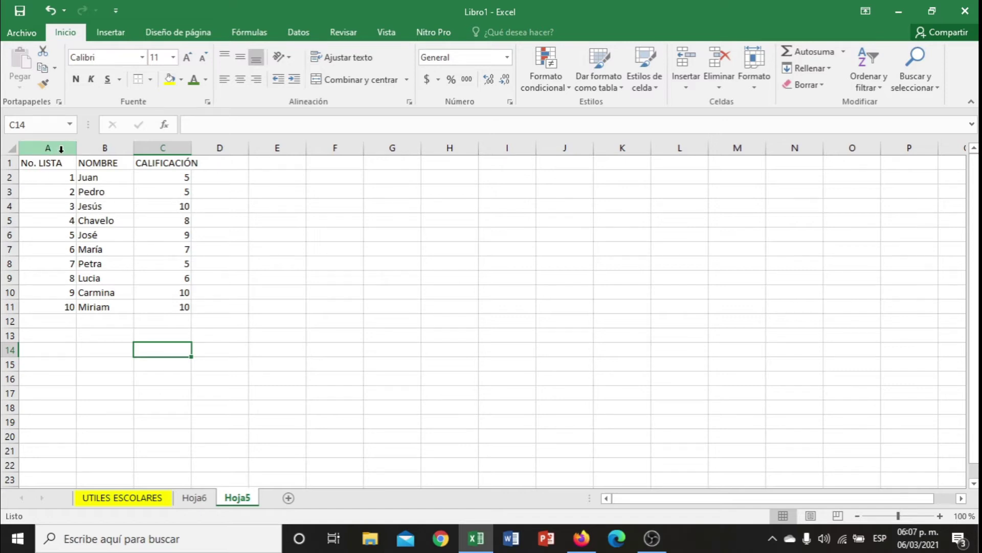
left_click(61, 149)
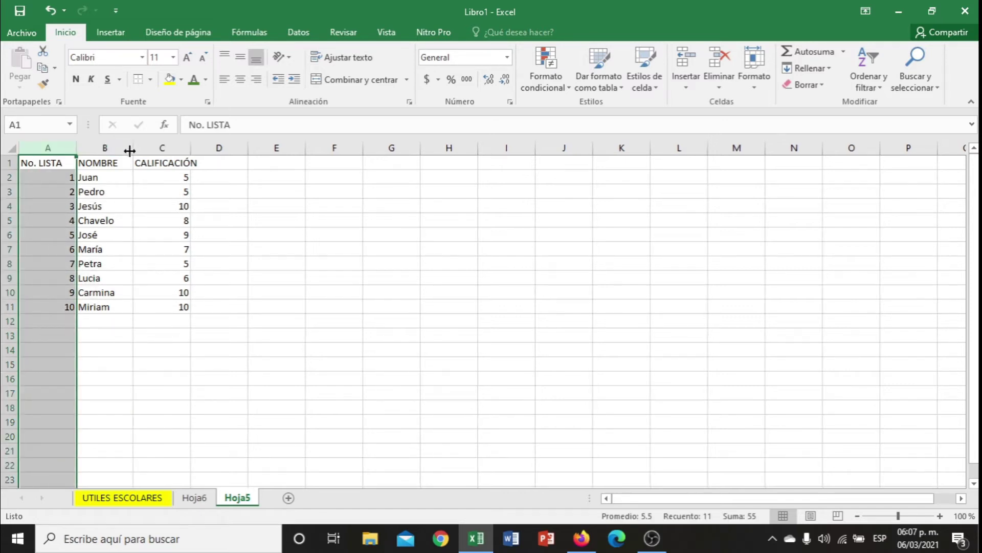
left_click(48, 149)
left_click_drag(76, 148, 160, 152)
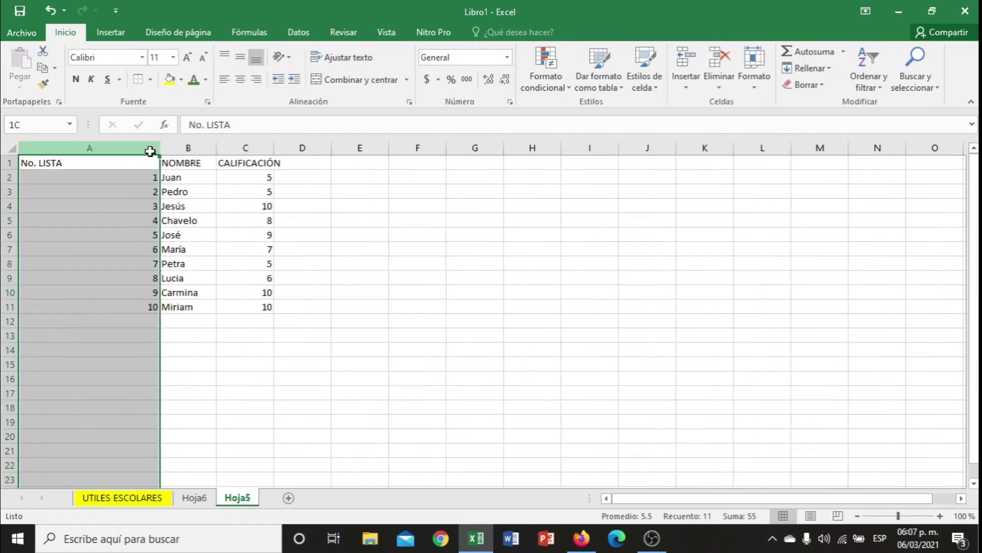
key("ctrl+z")
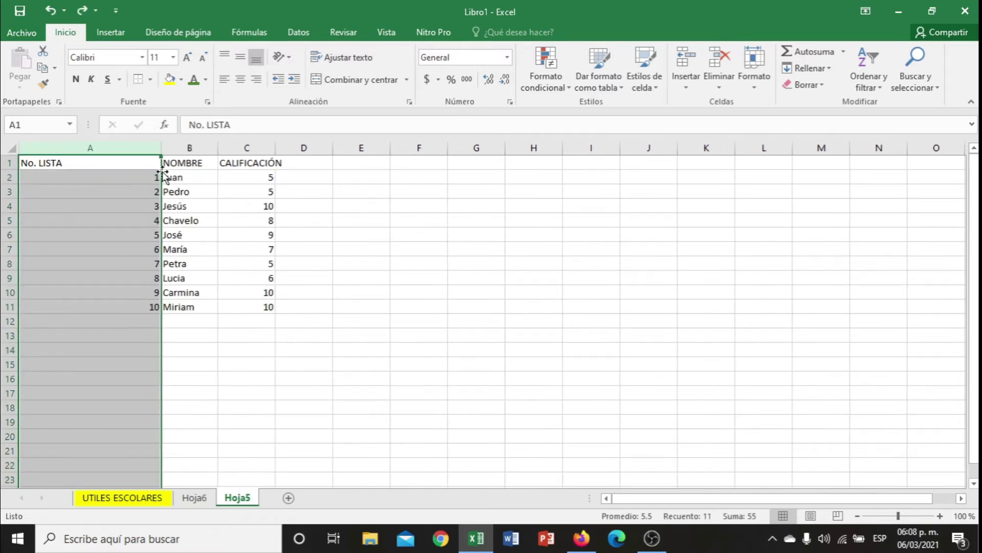
key("ctrl+z")
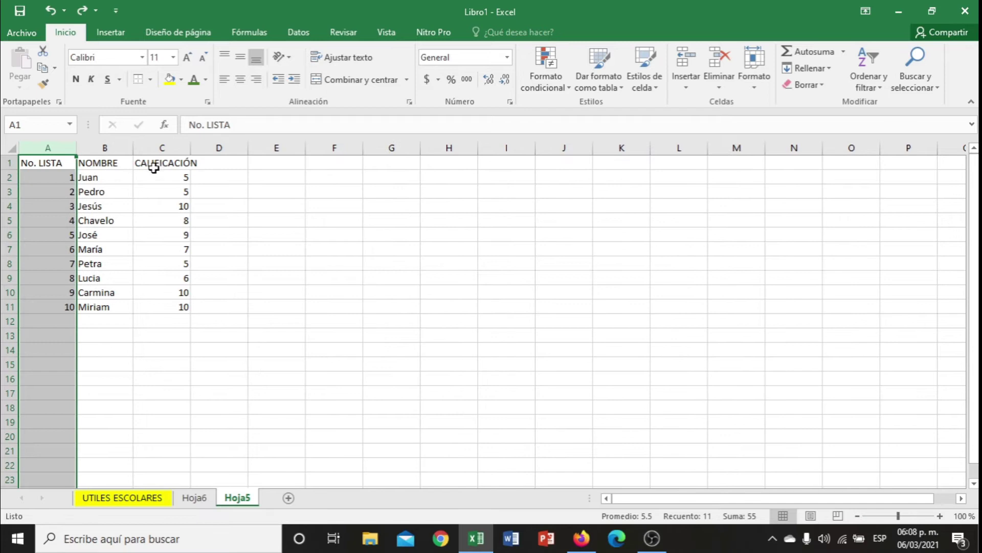
left_click_drag(64, 150, 148, 147)
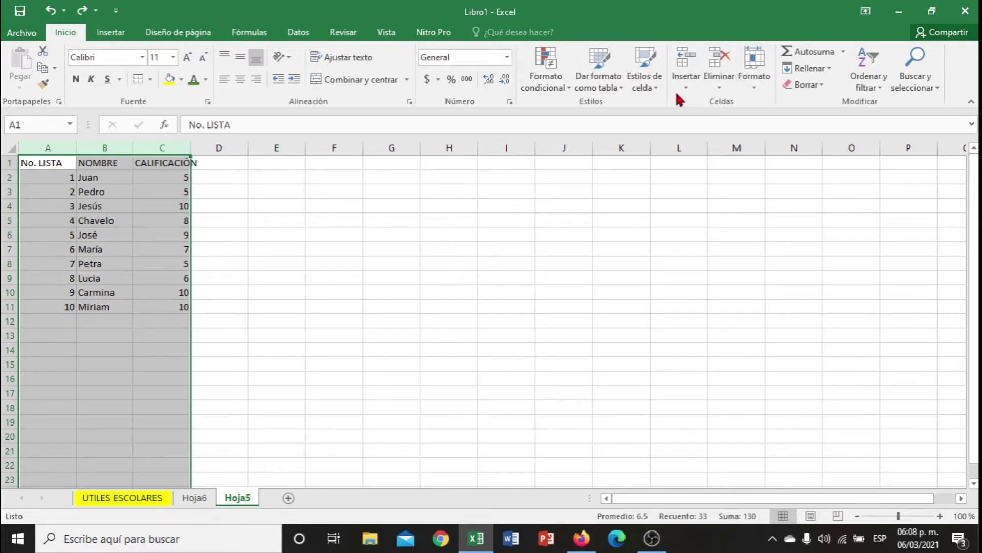
Set columns A, B and C to a column width of 20
left_click(757, 89)
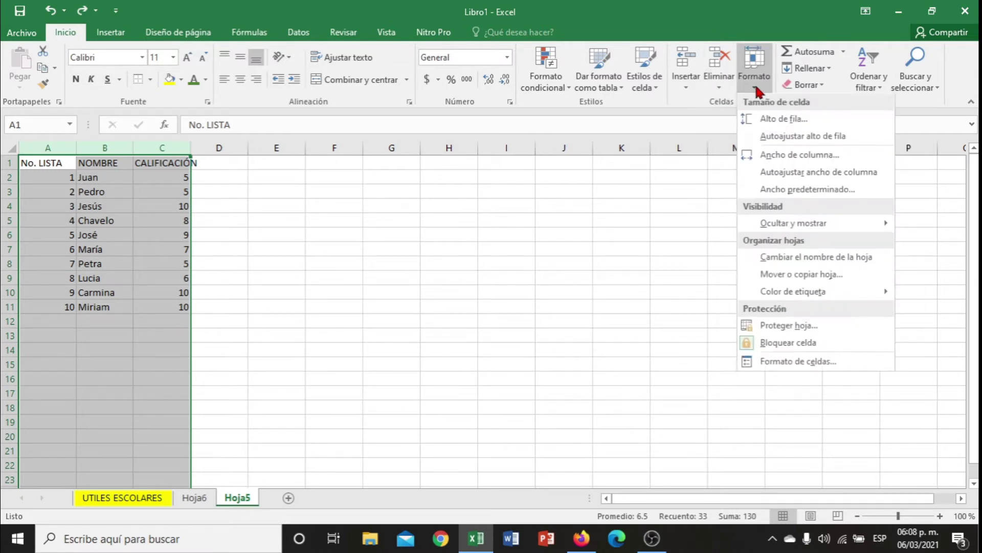
left_click(808, 159)
left_click(782, 211)
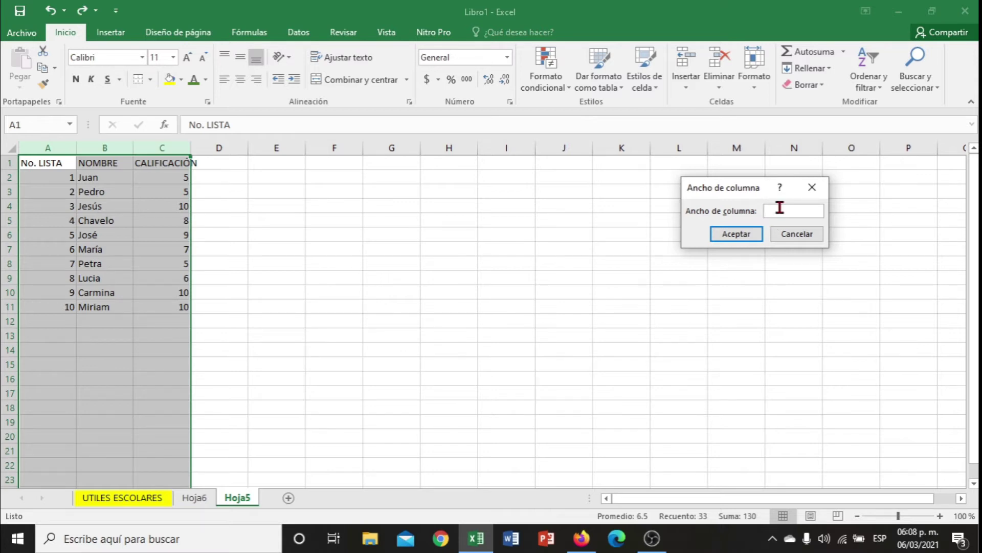
type("35")
key("Return")
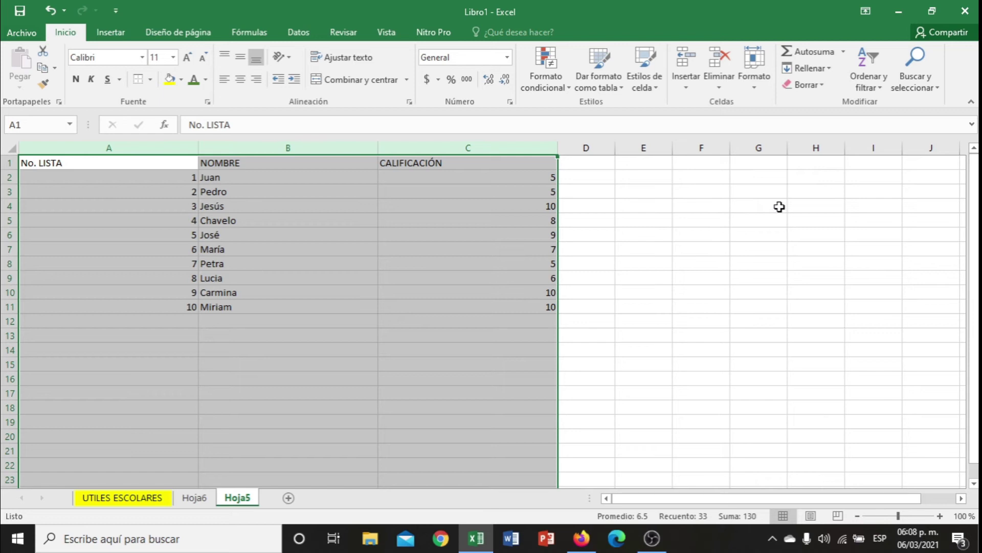
left_click(758, 91)
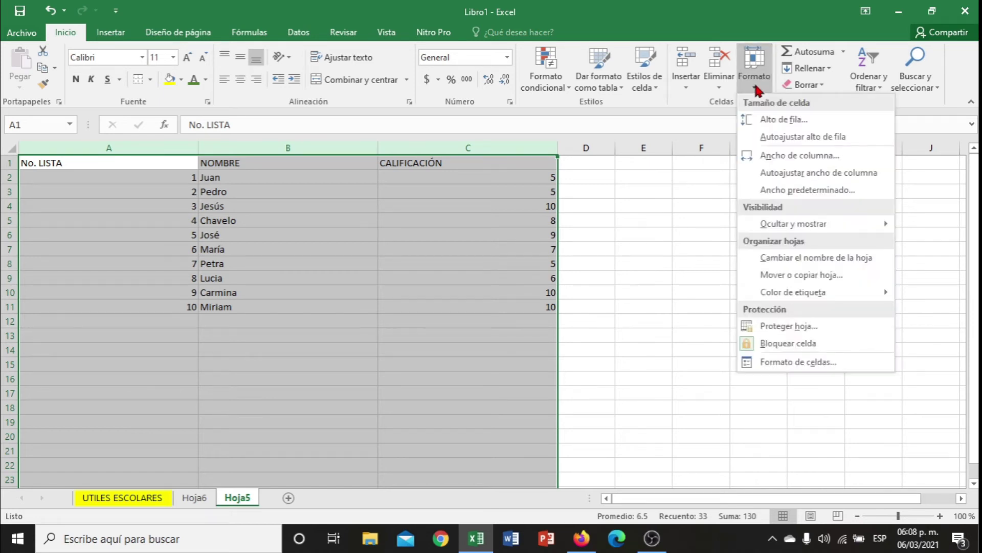
left_click(789, 155)
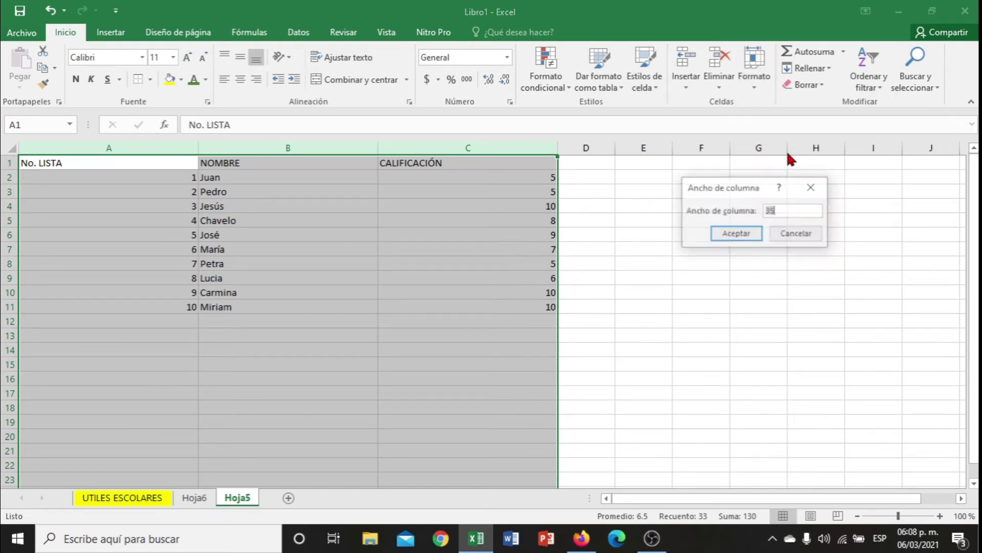
type("35")
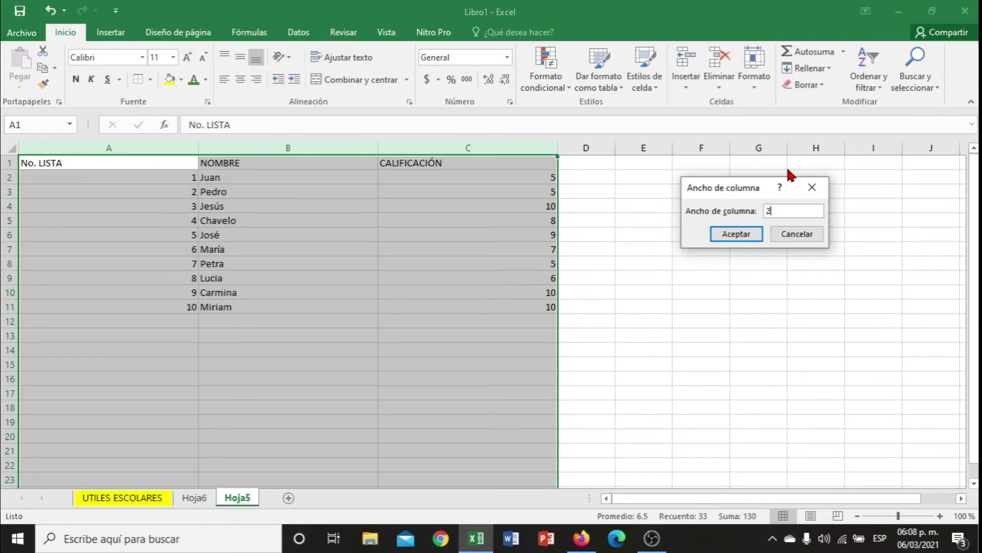
key("Return")
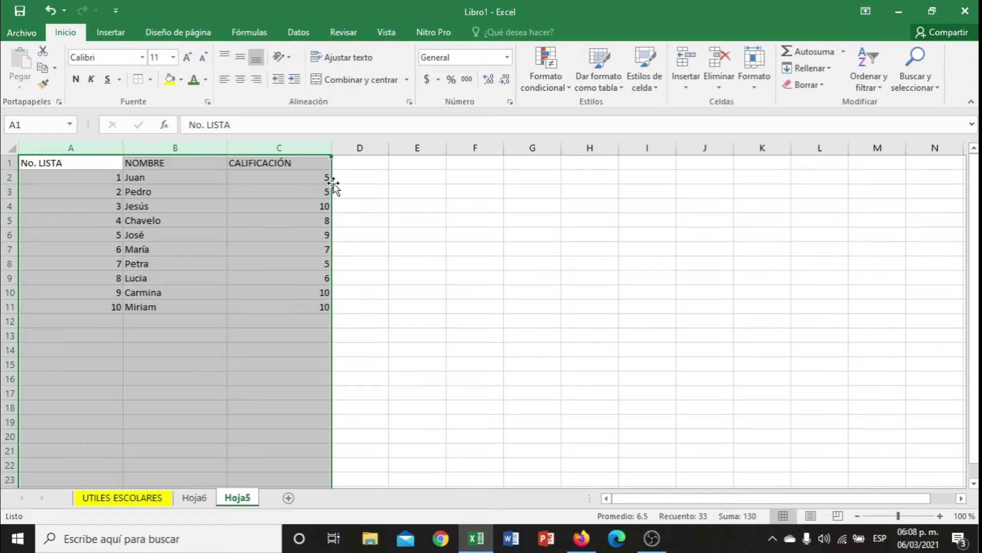
left_click(940, 515)
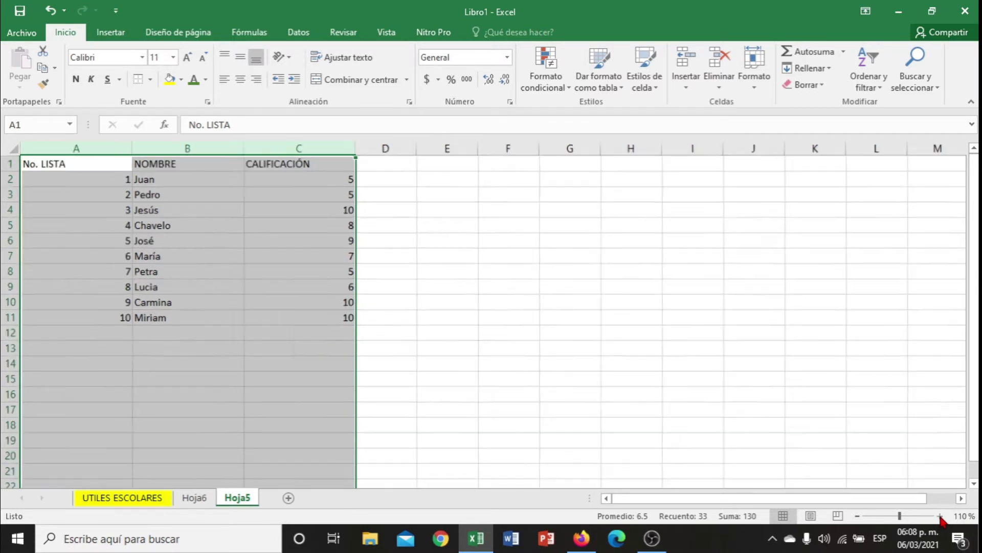
left_click(940, 516)
left_click(940, 516)
left_click(940, 515)
left_click(940, 516)
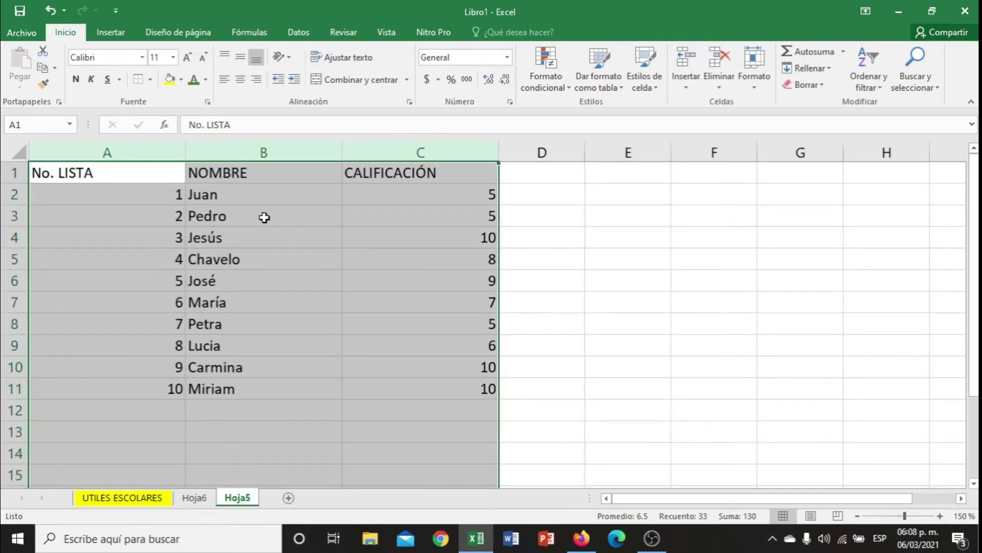
left_click(258, 240)
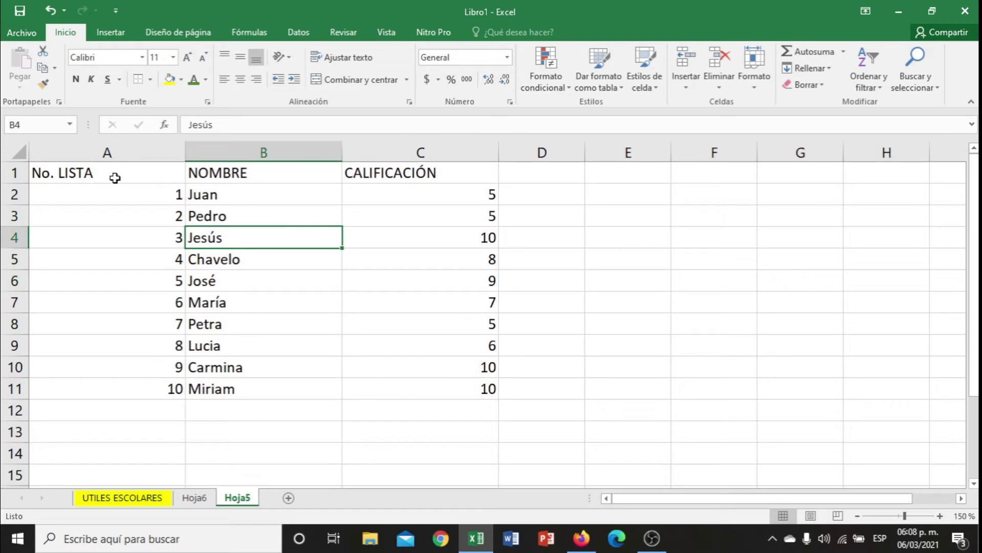
Select rows 1 to 11 and set their row height to 20
left_click(16, 173)
left_click_drag(16, 183, 14, 176)
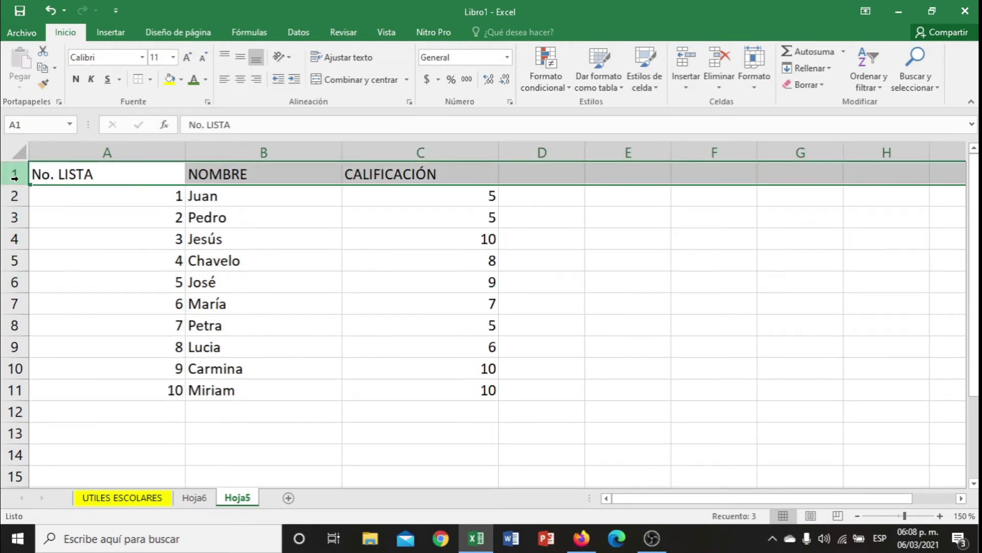
mouse_move(10, 174)
left_mouse_down()
mouse_move(33, 401)
mouse_move(33, 389)
left_mouse_up()
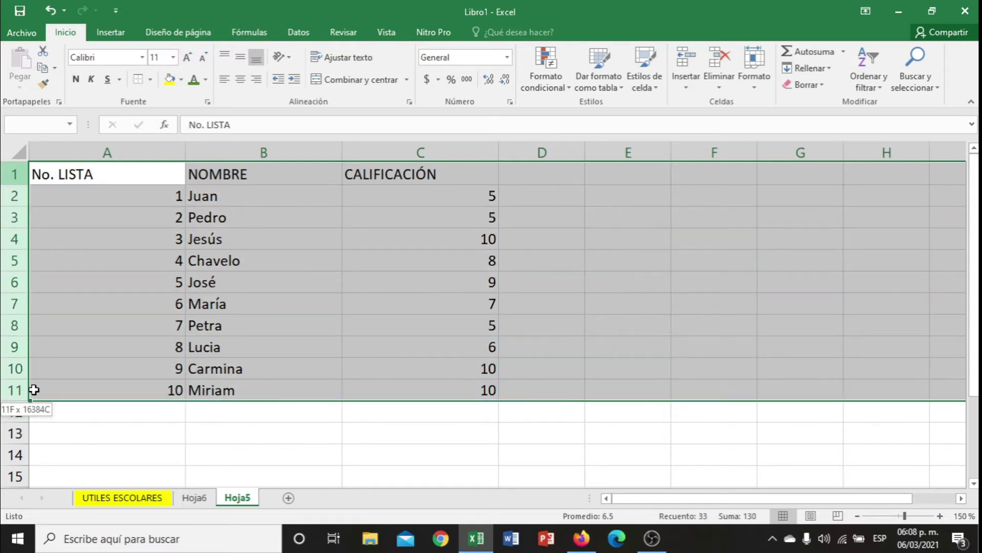
left_click(757, 83)
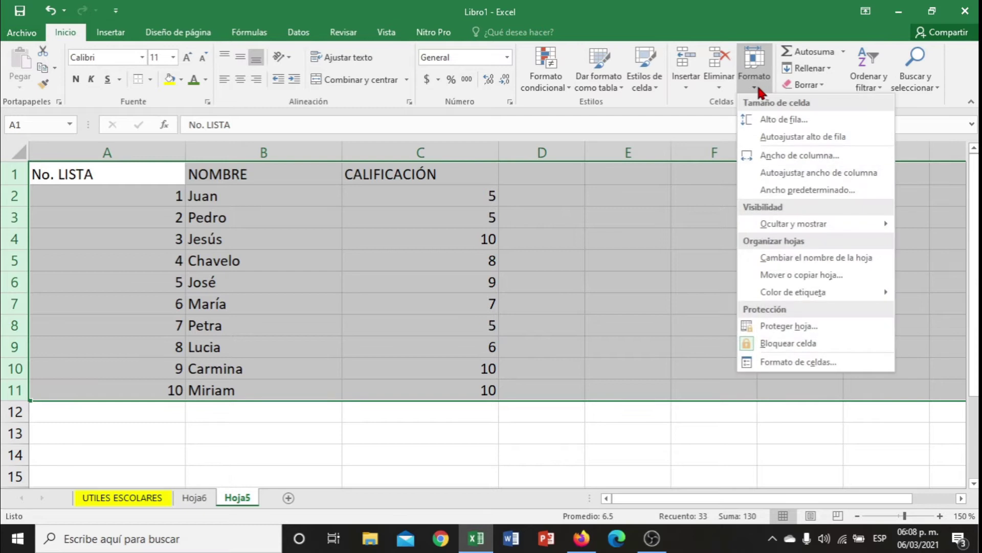
left_click(800, 124)
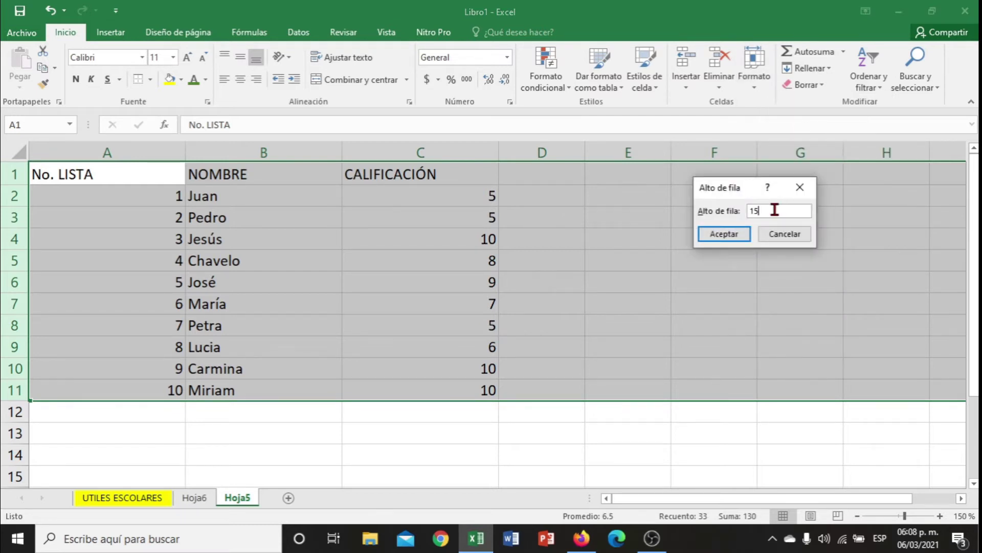
key("Return")
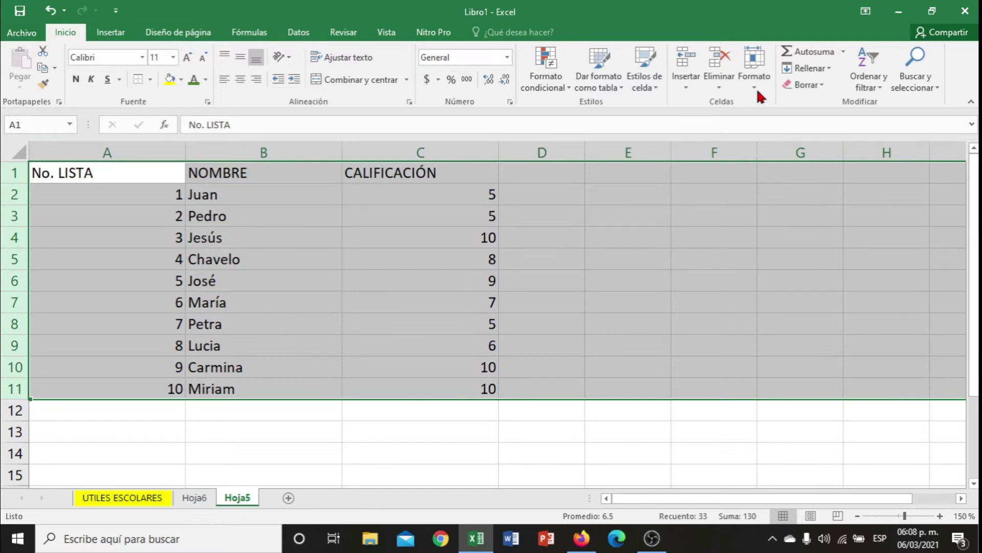
left_click(756, 86)
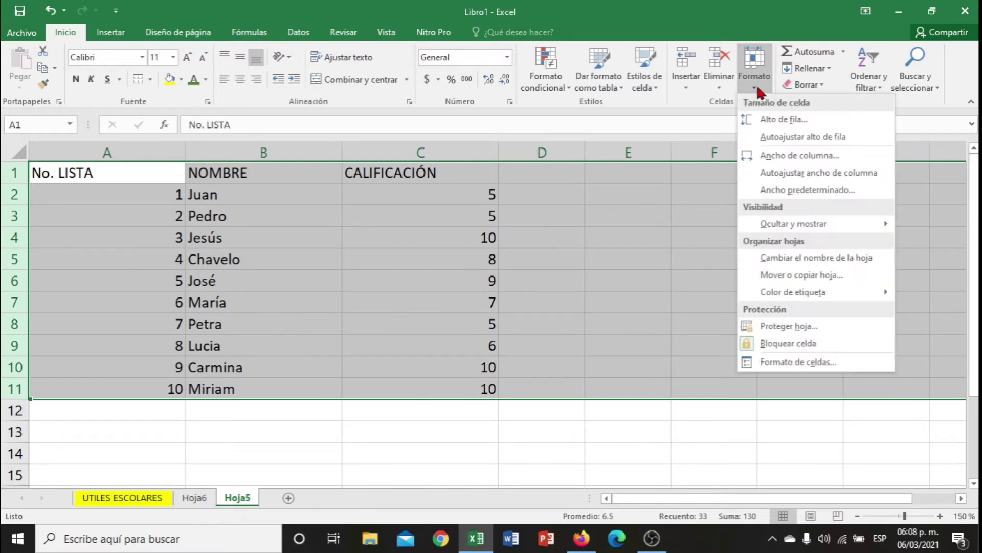
left_click(799, 121)
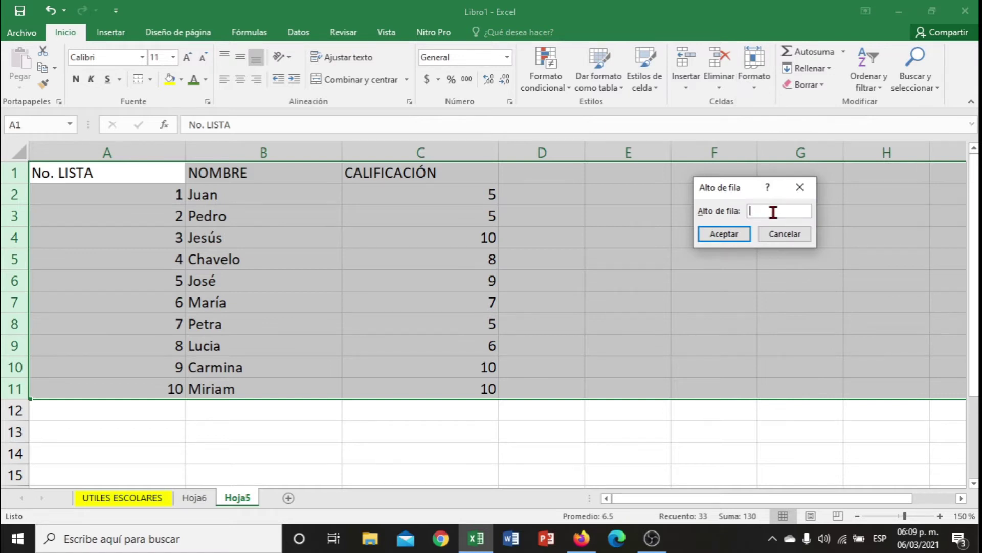
type("20")
key("Return")
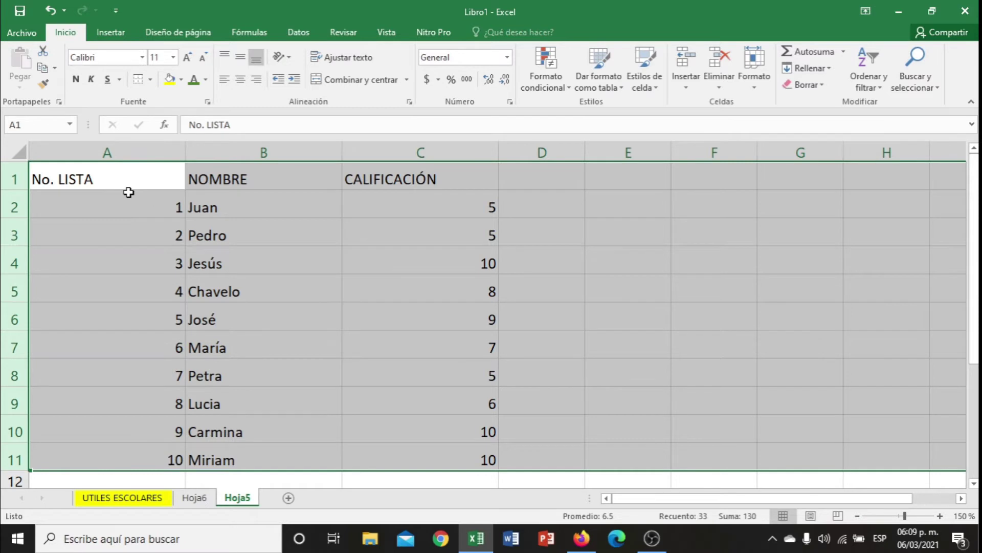
Center the A1:C1 headers and make them 16-point, bold and green
left_click(129, 175)
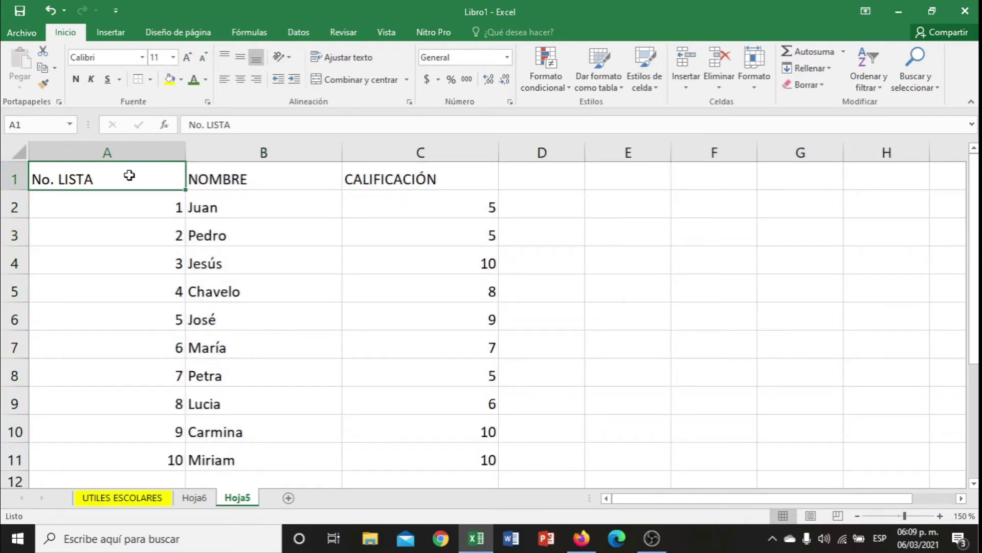
left_click_drag(134, 170, 366, 182)
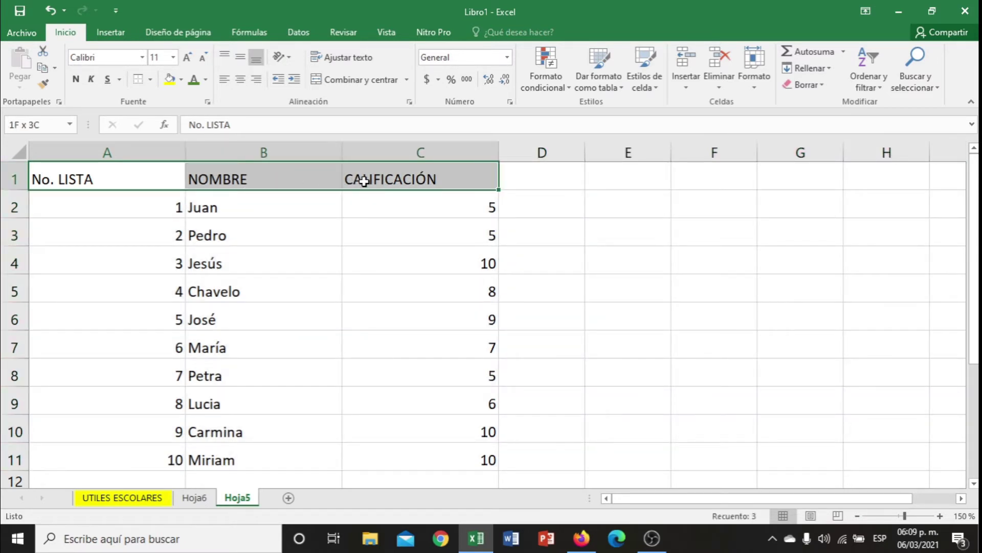
left_click(240, 80)
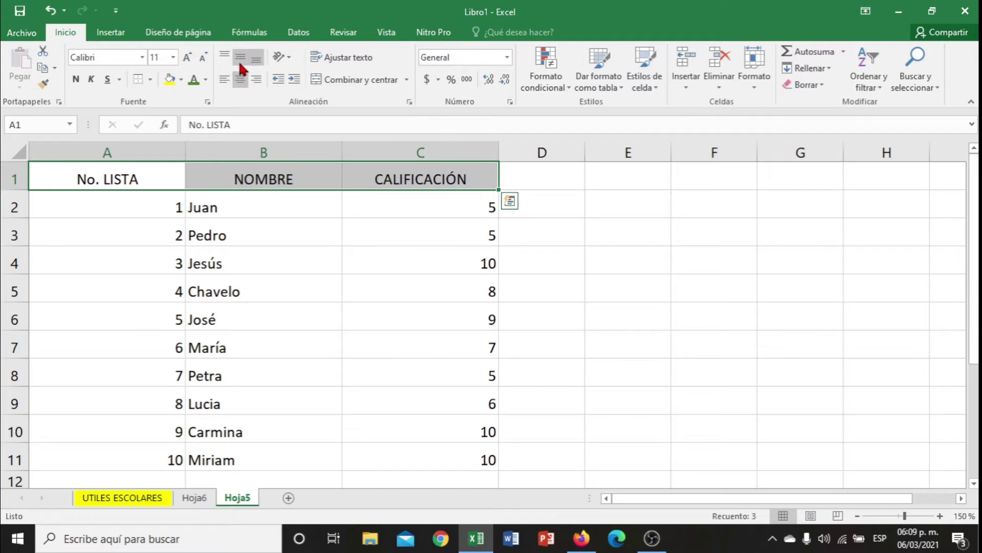
left_click(174, 58)
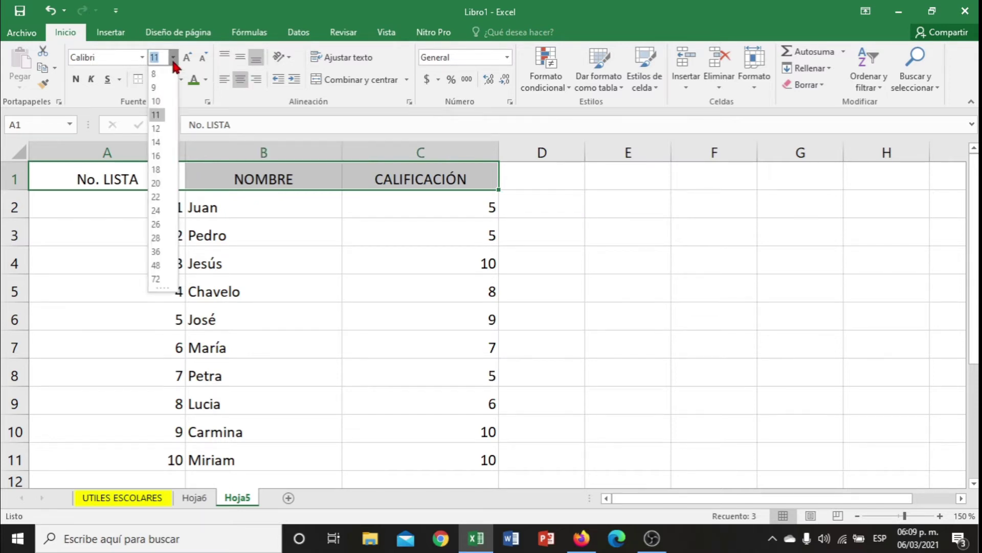
left_click(157, 156)
left_click(75, 84)
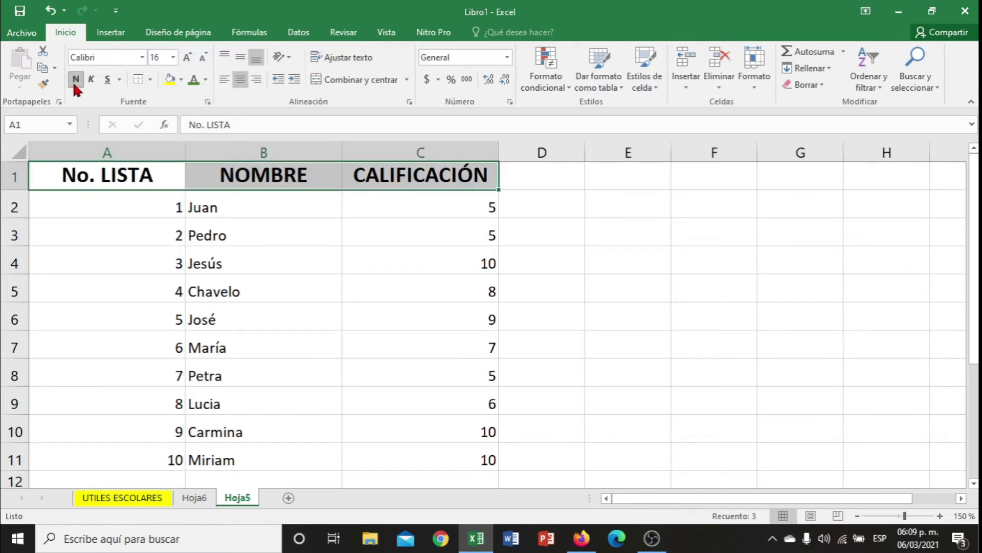
left_click(193, 82)
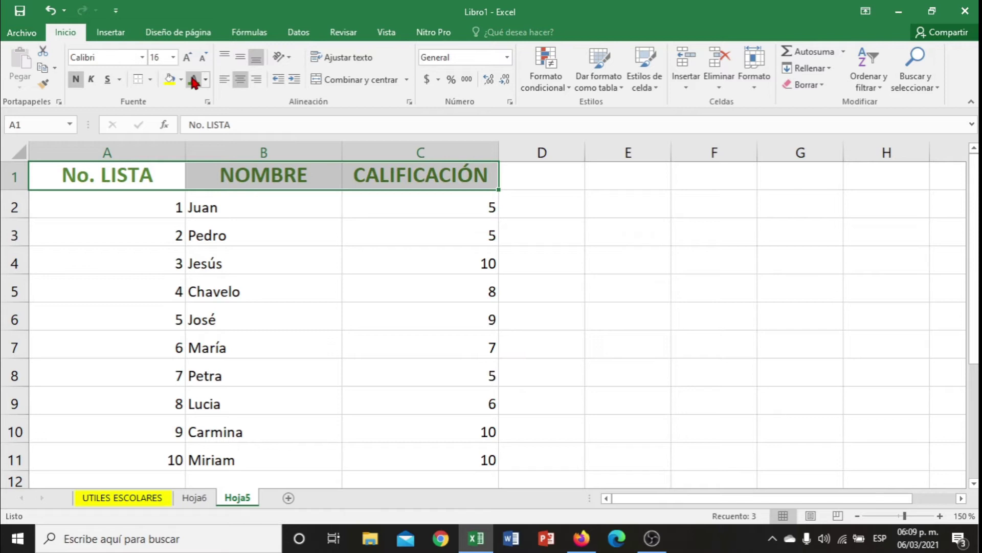
Select the whole header row 1
left_click(235, 230)
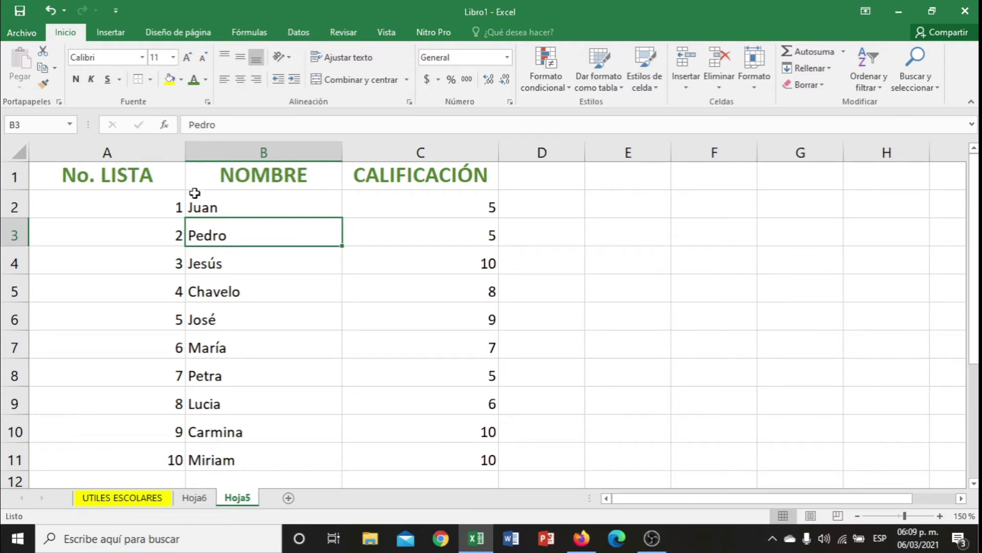
left_click_drag(140, 177, 332, 332)
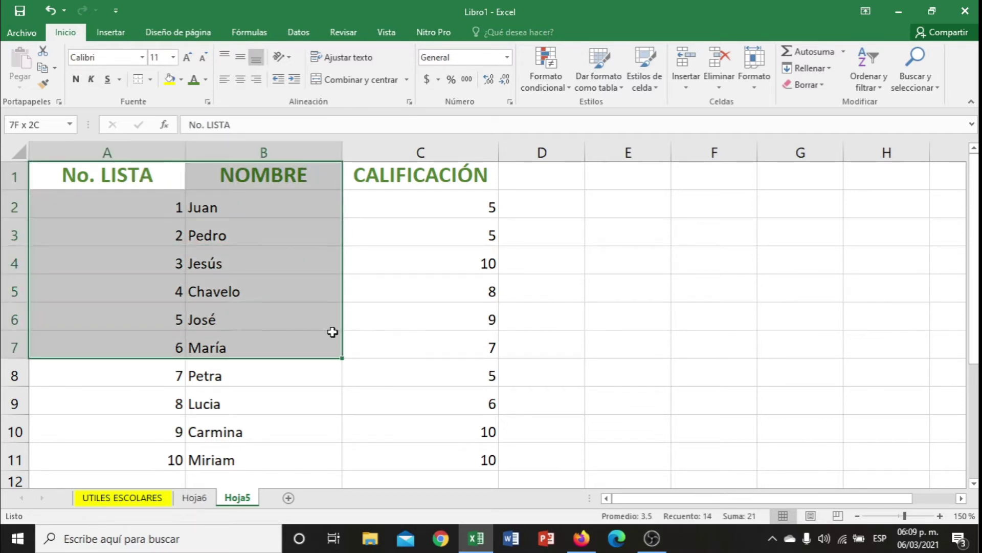
left_click(277, 279)
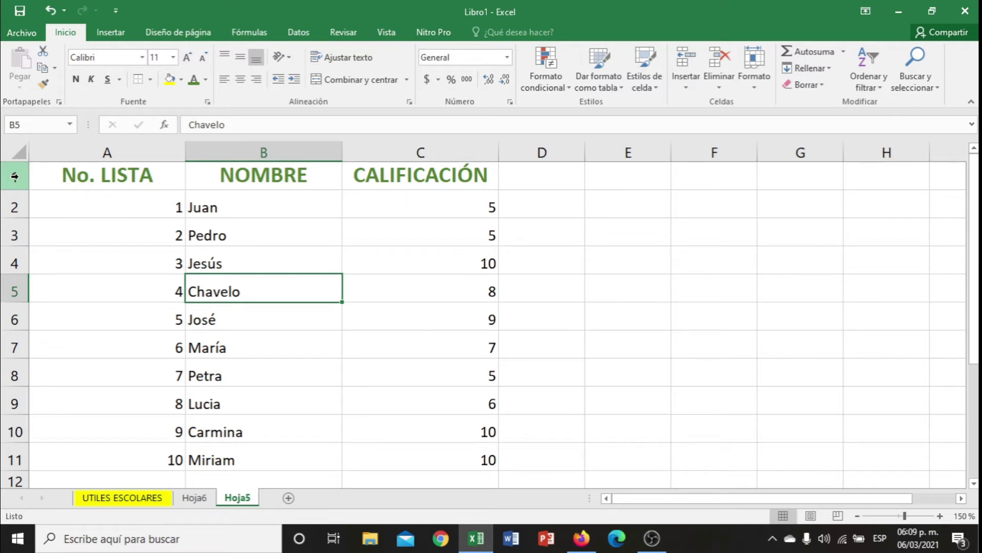
left_click(15, 176)
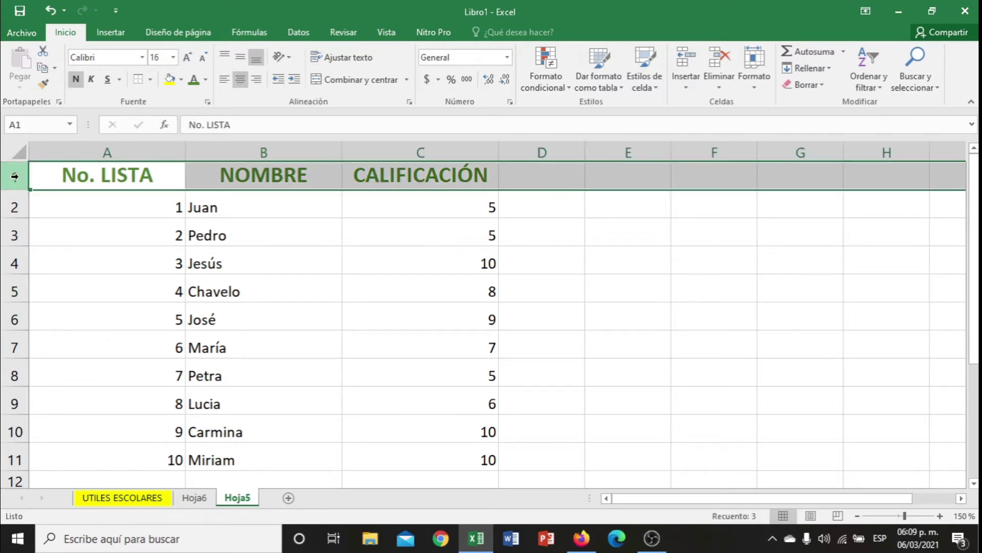
Insert a blank row above the headers and merge A1:C1 into one centred cell
left_click(696, 88)
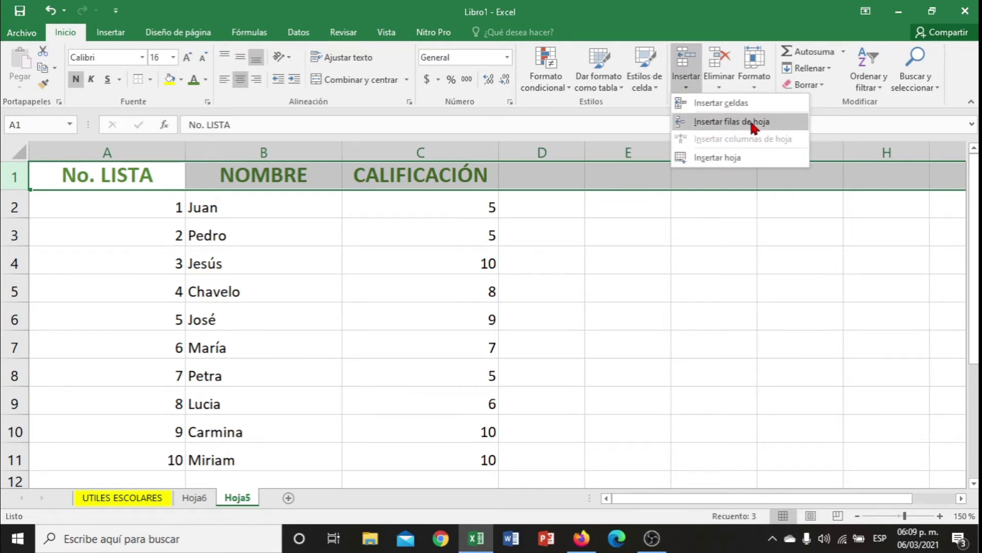
left_click(753, 123)
left_click_drag(304, 241, 302, 227)
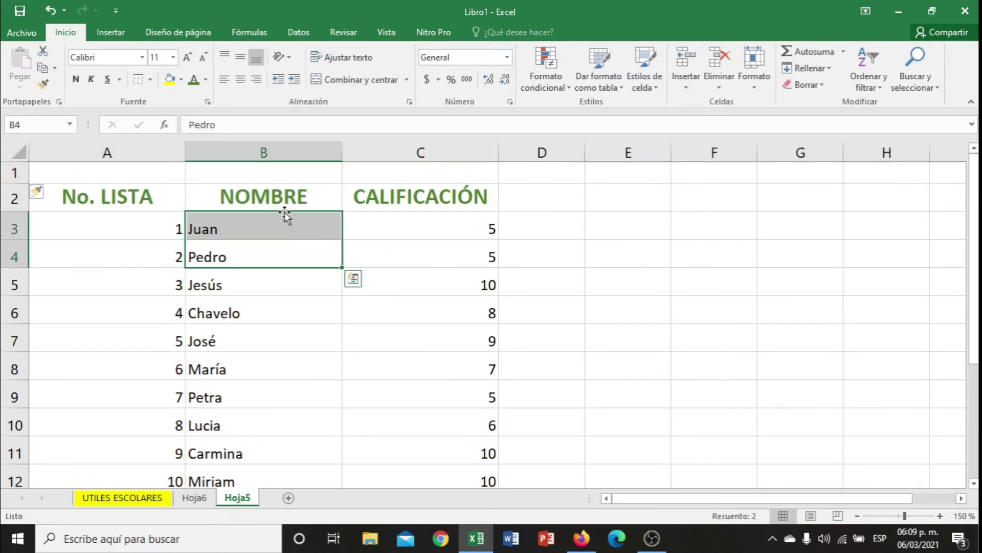
left_click_drag(128, 172, 391, 173)
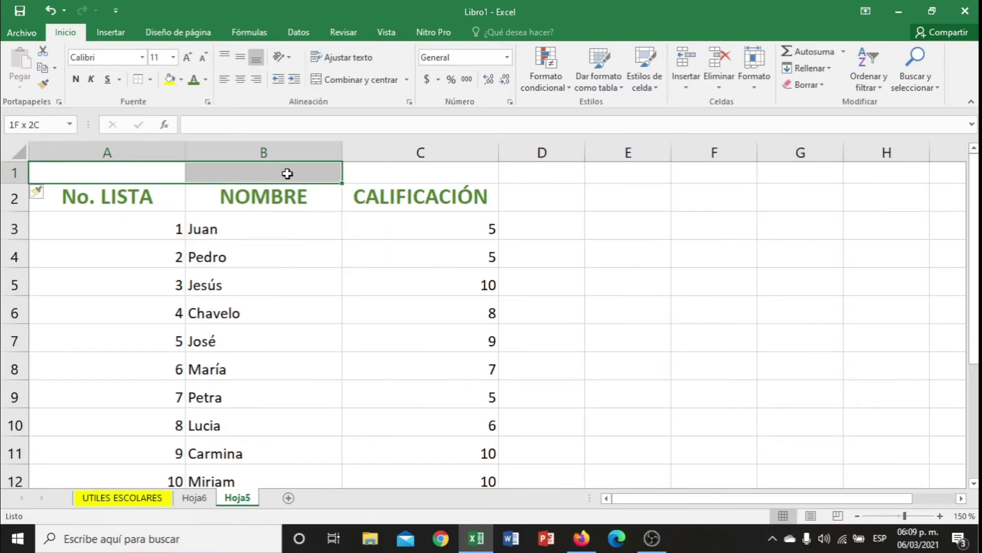
left_click_drag(392, 173, 393, 173)
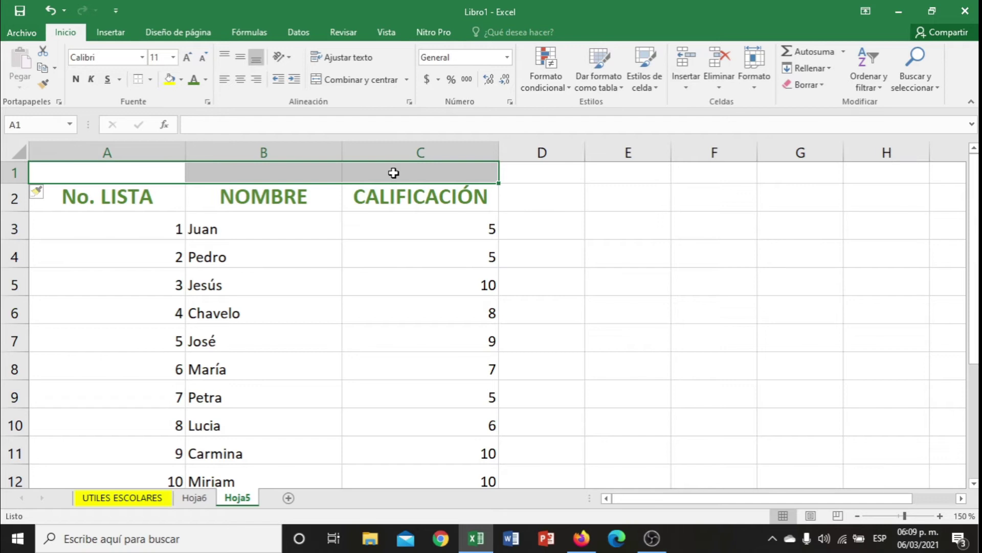
left_click(368, 81)
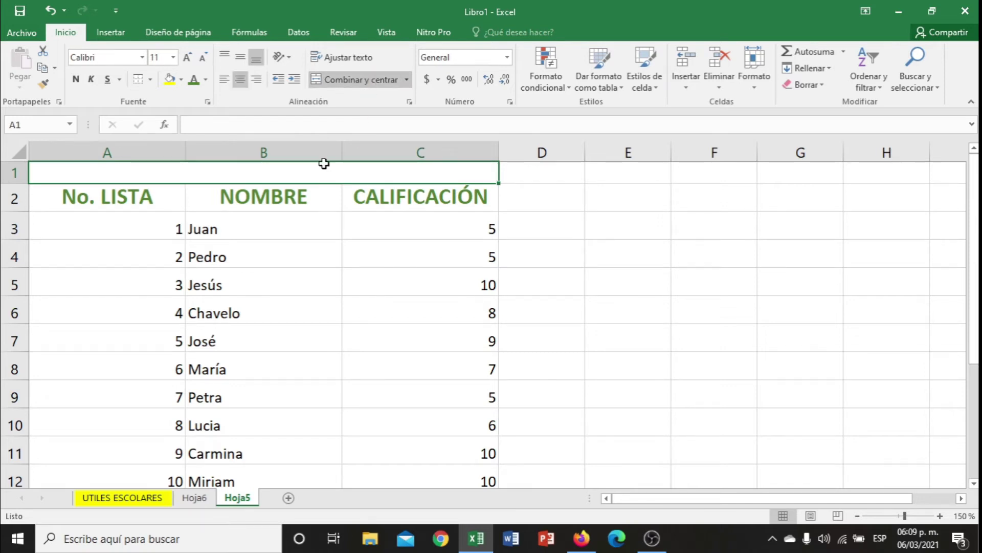
Type the title 'FORMATO CONDICIONAL' into the merged cell
left_click(296, 253)
left_click(125, 176)
type("FORMATO CONF")
key("BackSpace")
type("DICIONAL")
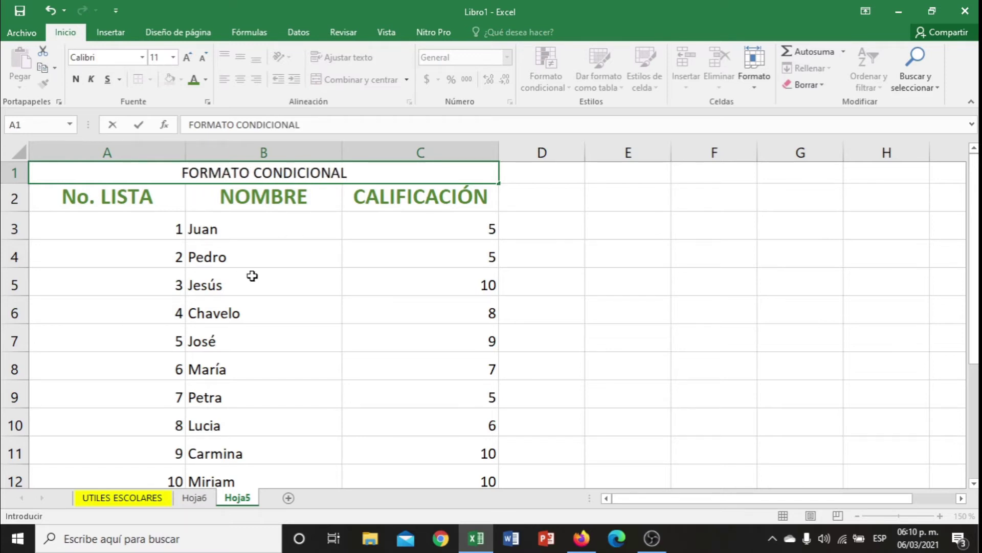
left_click_drag(253, 277, 254, 261)
Format the title in 16-point Algerian with a yellow fill
left_click(261, 171)
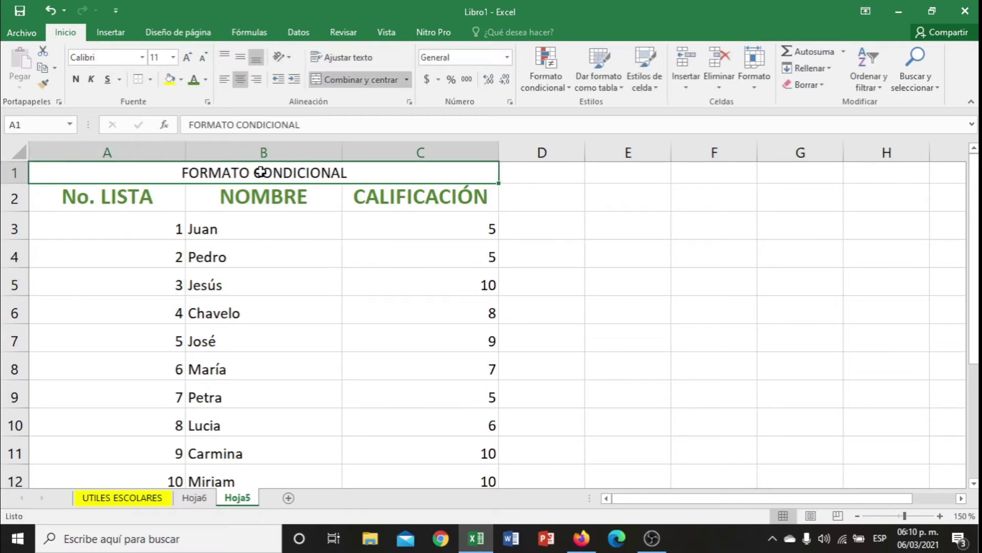
left_click(173, 57)
left_click(158, 156)
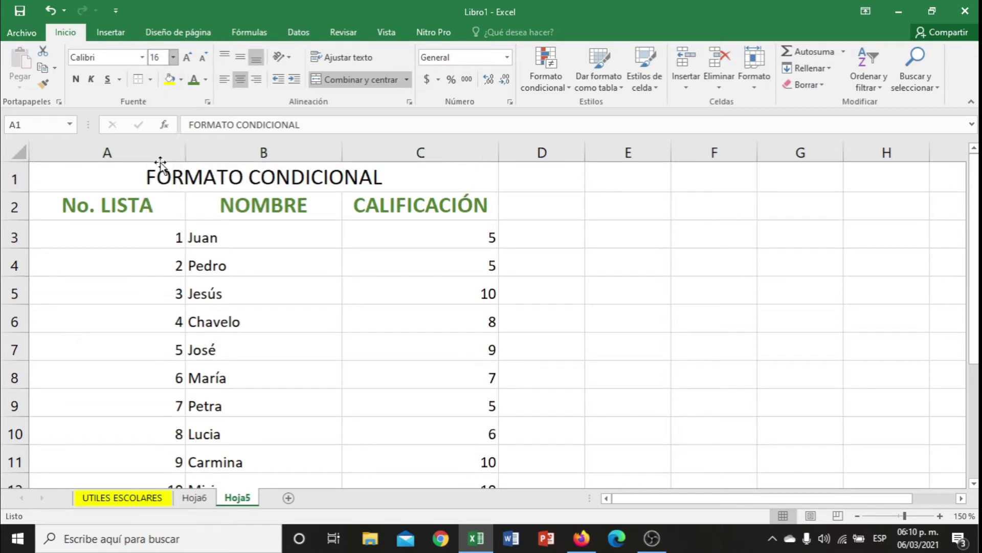
left_click(142, 57)
left_click(137, 212)
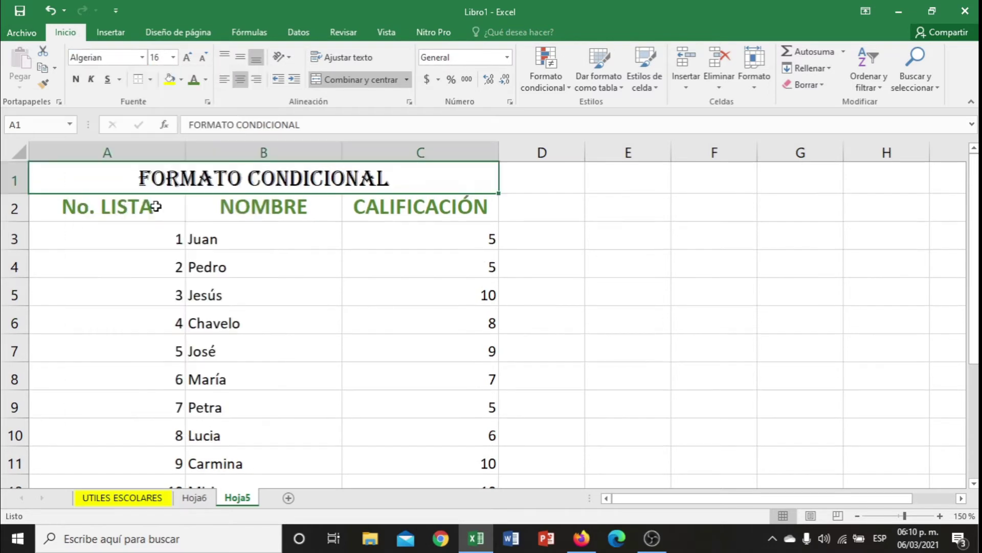
left_click(172, 81)
left_click(368, 247)
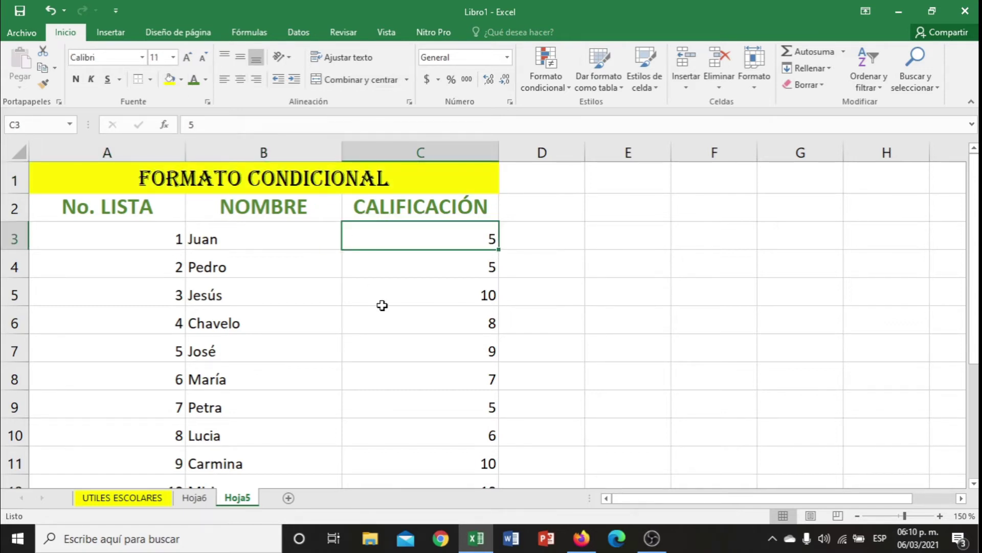
mouse_move(132, 181)
left_mouse_down()
mouse_move(279, 443)
mouse_move(274, 424)
left_mouse_up()
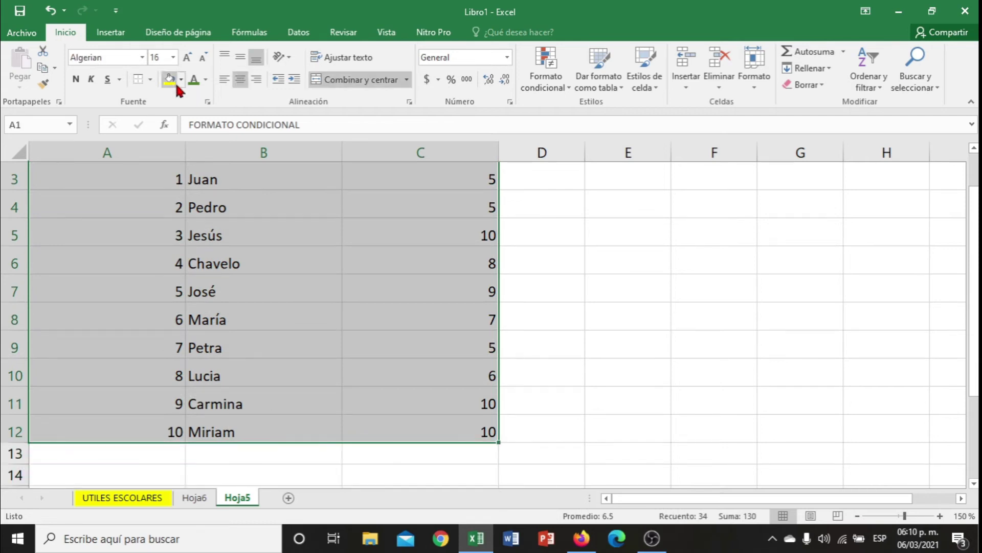
Give the table A1:C12 a thick outline and thick inner borders
left_click(207, 102)
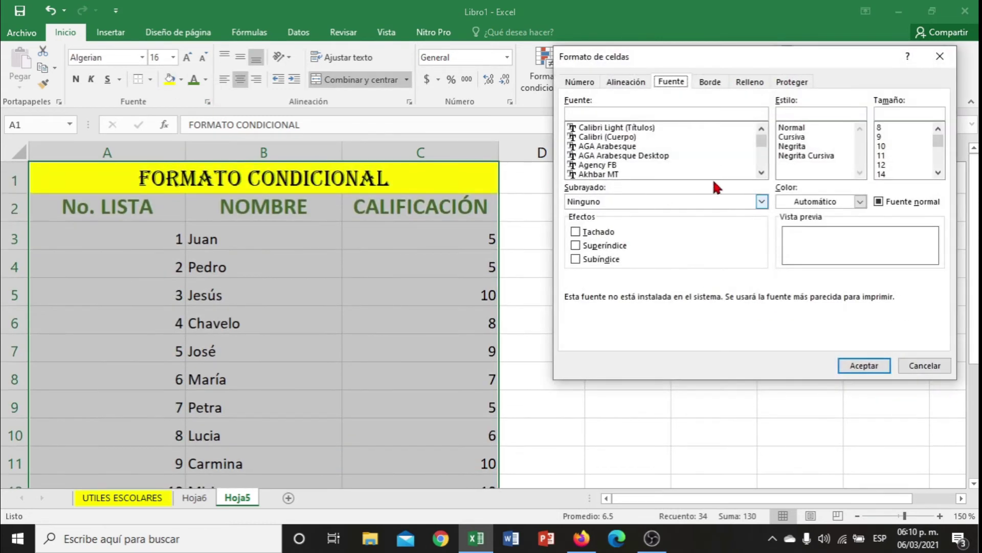
left_click(710, 82)
left_click(643, 186)
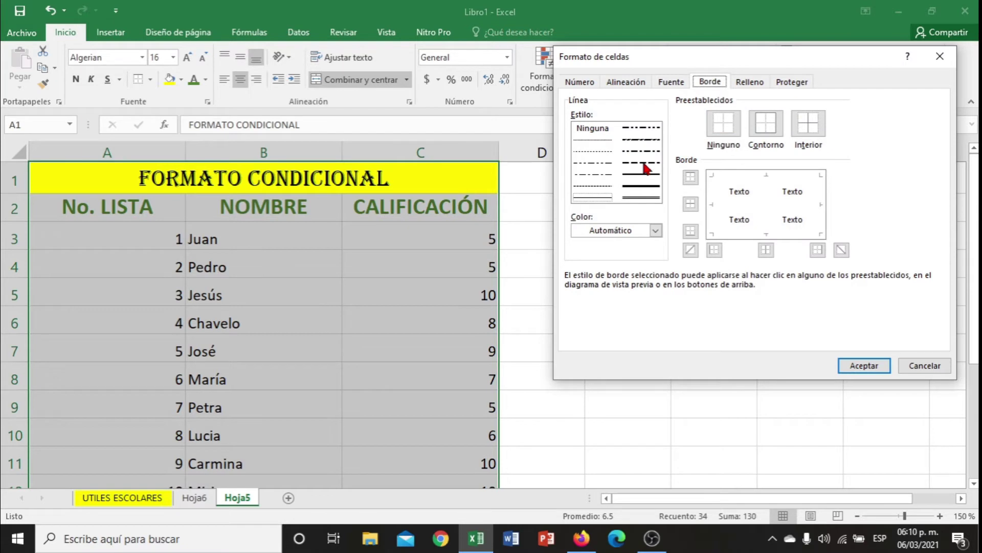
left_click(649, 173)
left_click(766, 127)
left_click(808, 134)
left_click(865, 366)
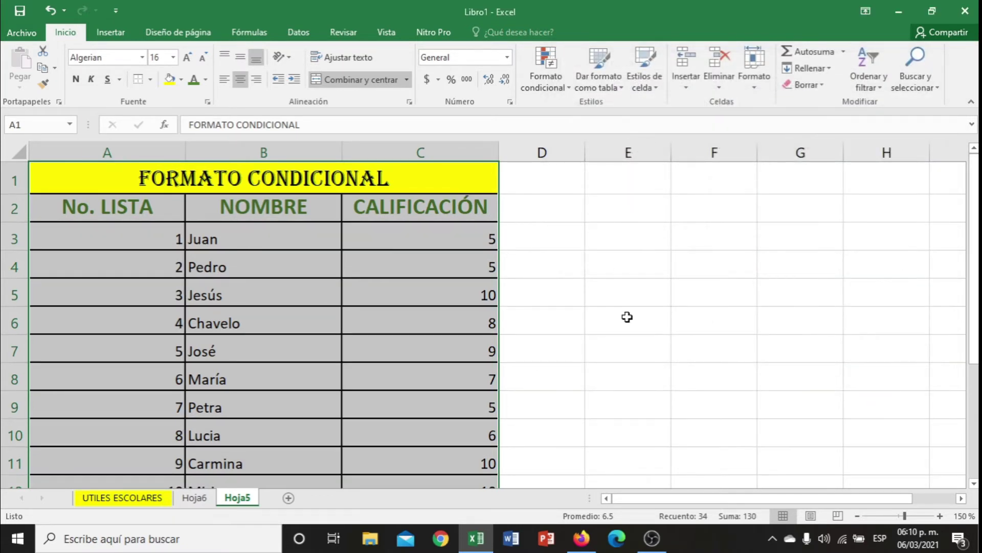
left_click(625, 318)
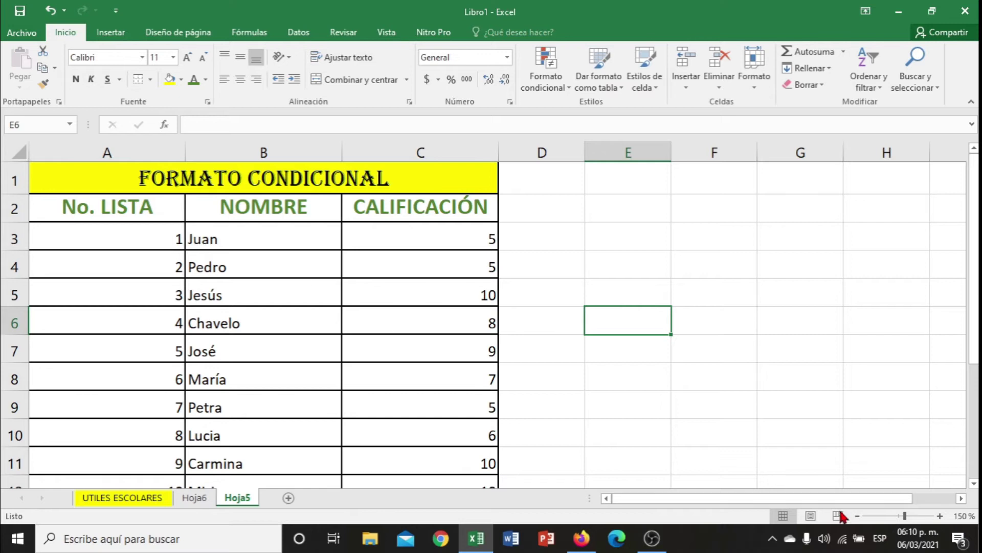
left_click(857, 516)
left_click(857, 516)
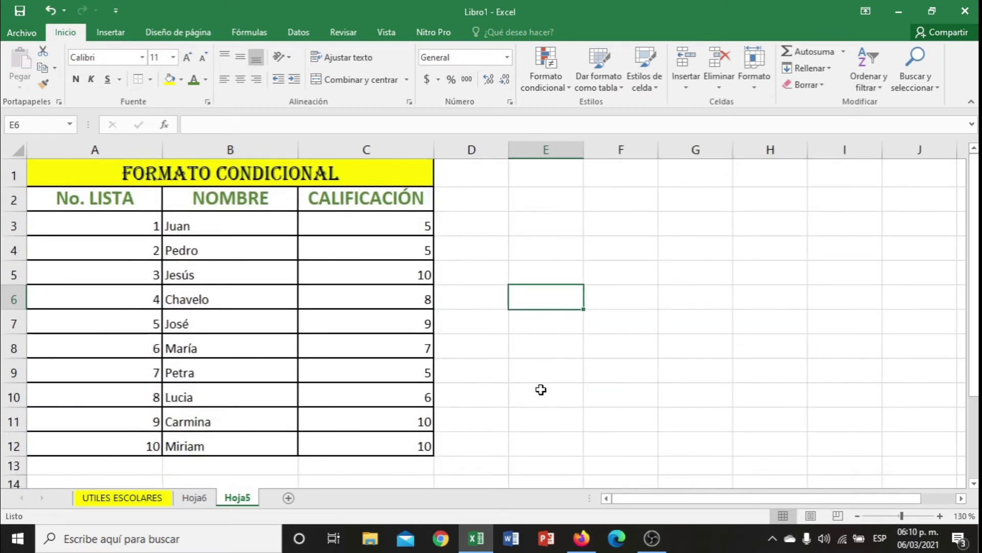
Center the list numbers, names and grades in A3:C12 horizontally and vertically
double_click(491, 392)
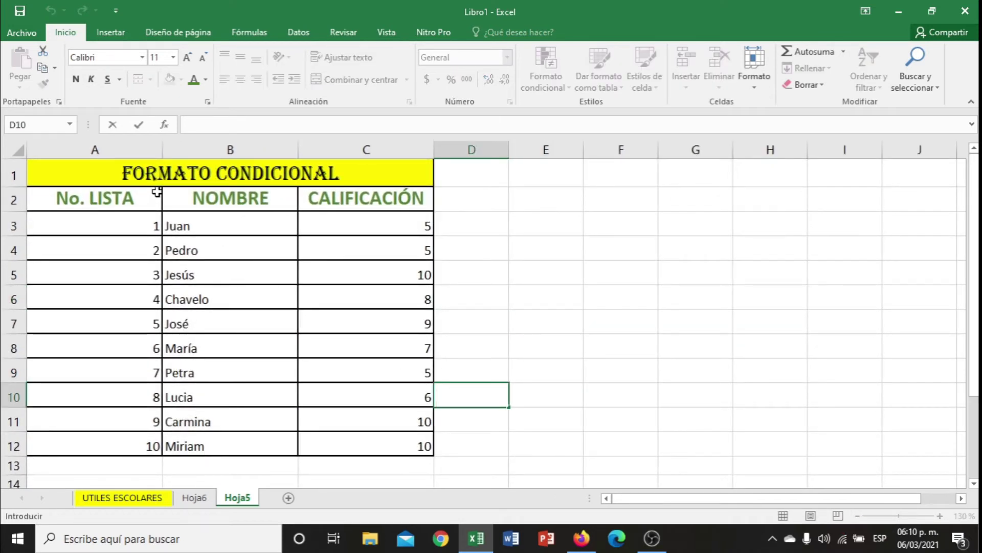
left_click_drag(115, 217, 355, 439)
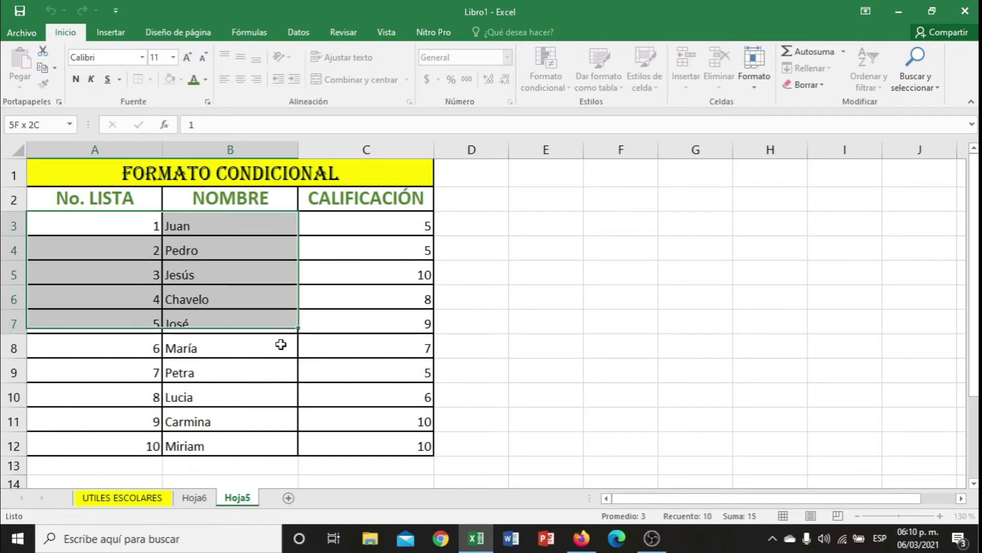
left_click(355, 438)
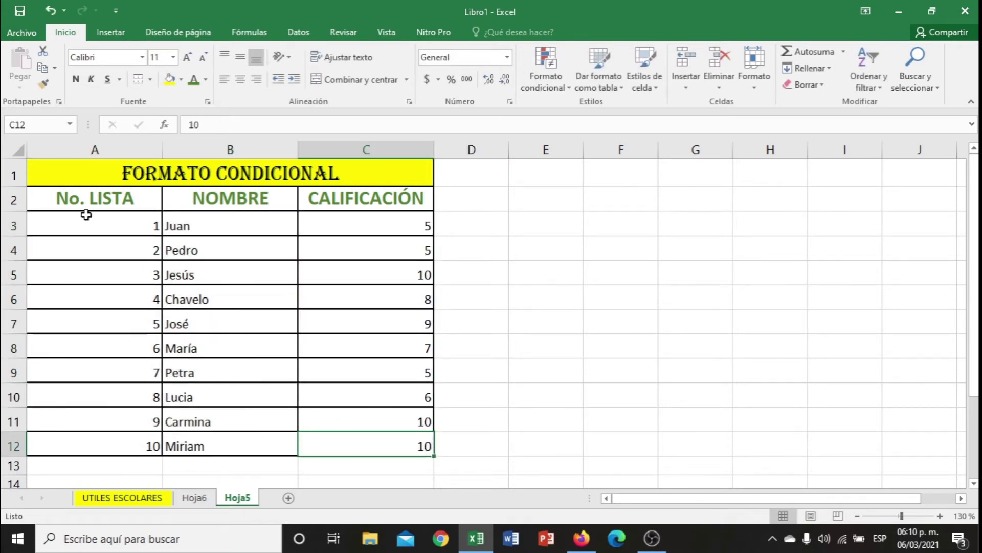
mouse_move(136, 233)
left_mouse_down()
mouse_move(346, 422)
mouse_move(344, 443)
left_mouse_up()
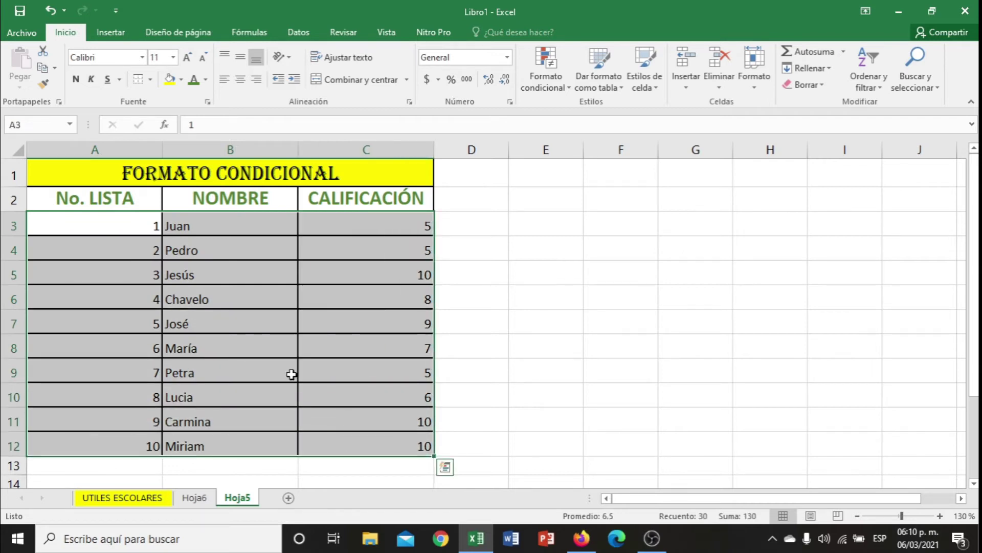
left_click(244, 81)
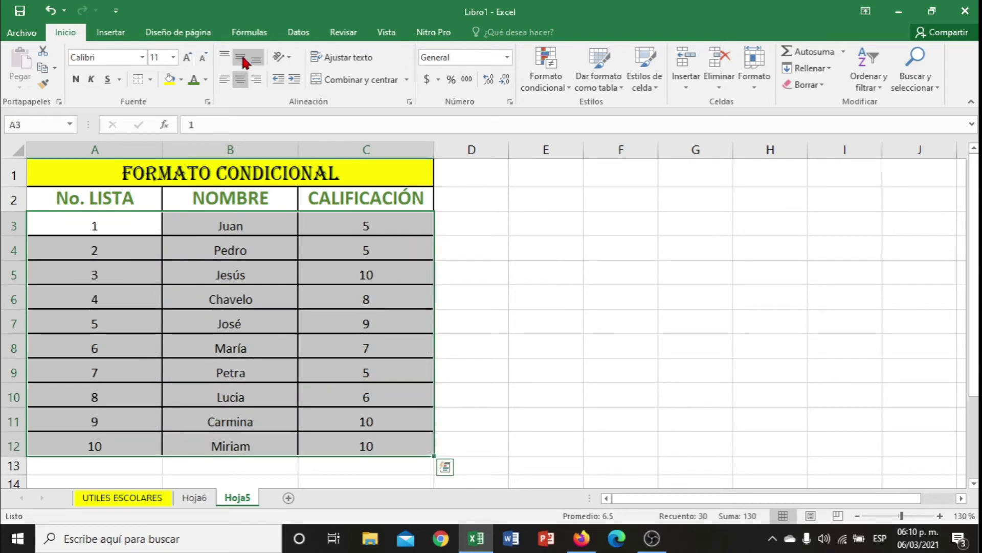
left_click(242, 59)
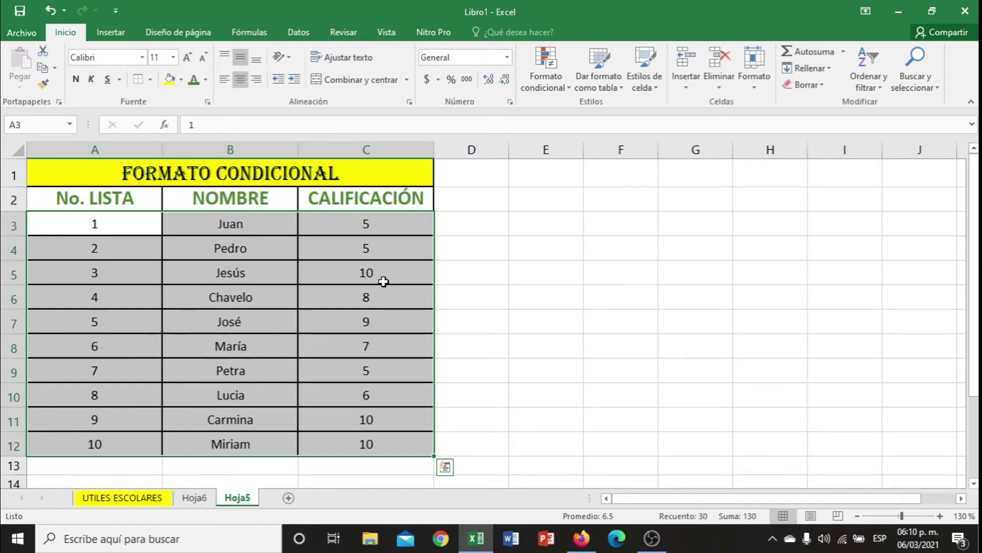
double_click(383, 281)
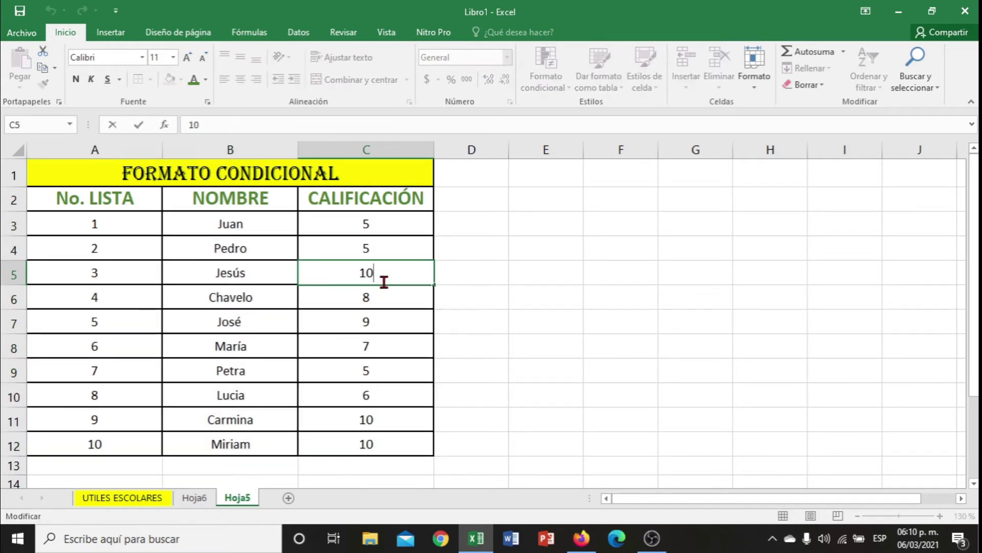
left_click(448, 275)
left_click(405, 225)
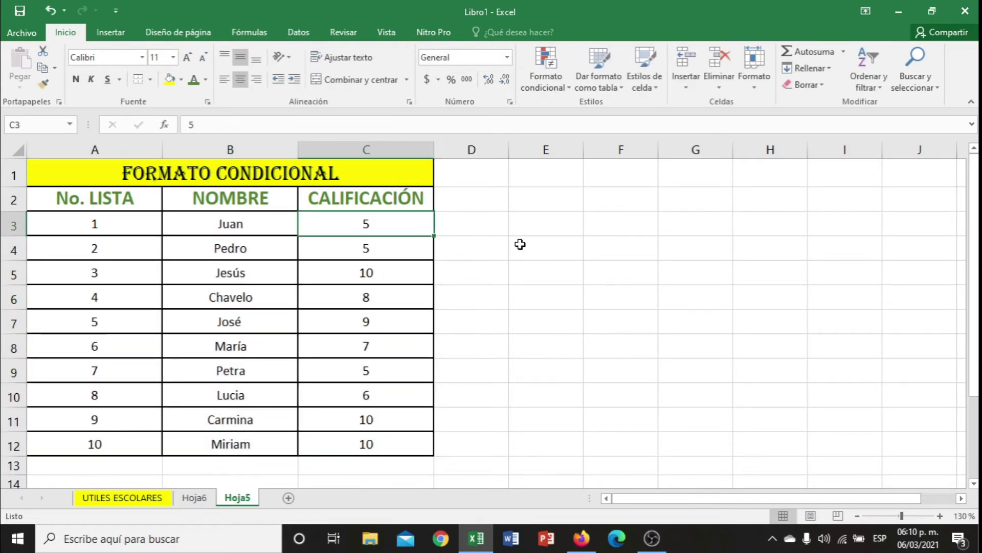
left_click(452, 230)
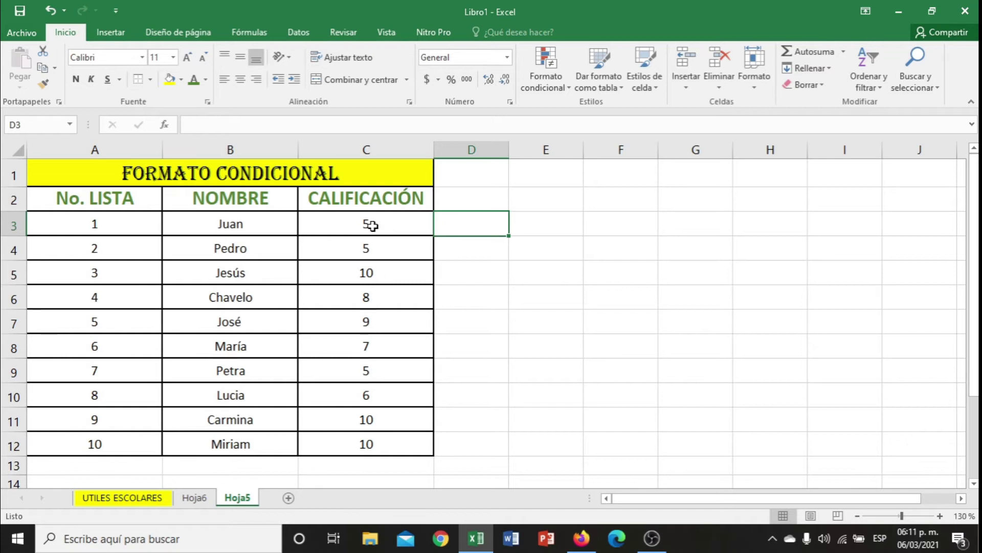
left_click(369, 226)
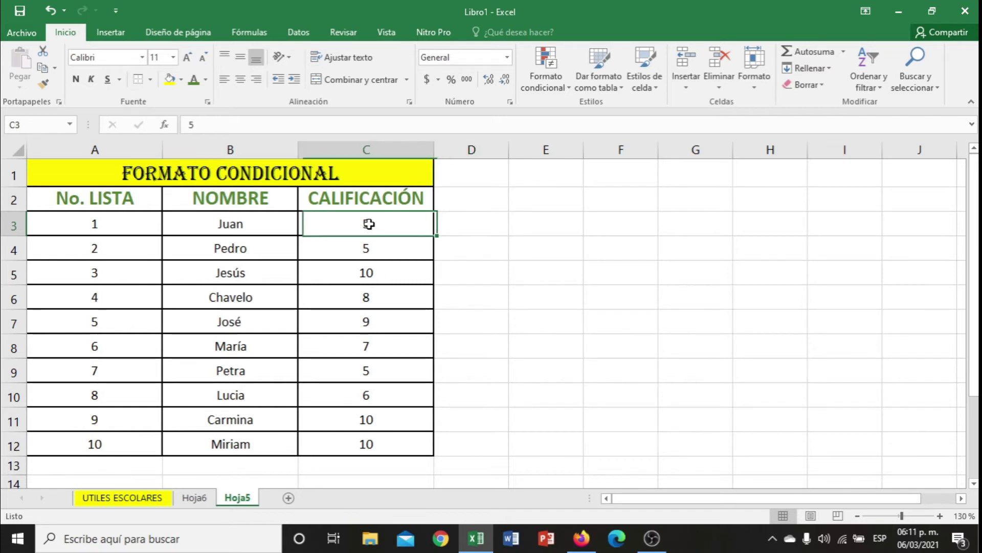
left_click(205, 79)
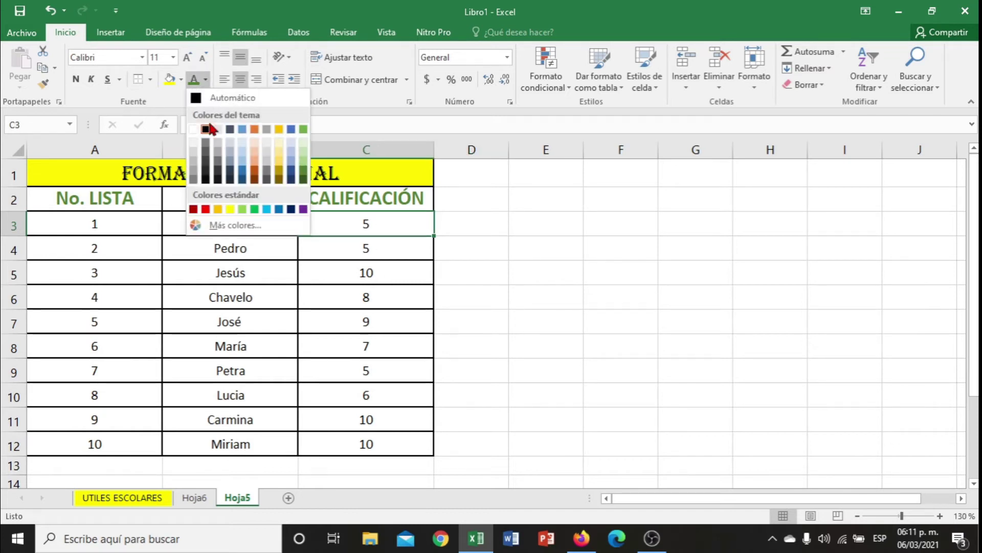
left_click(206, 209)
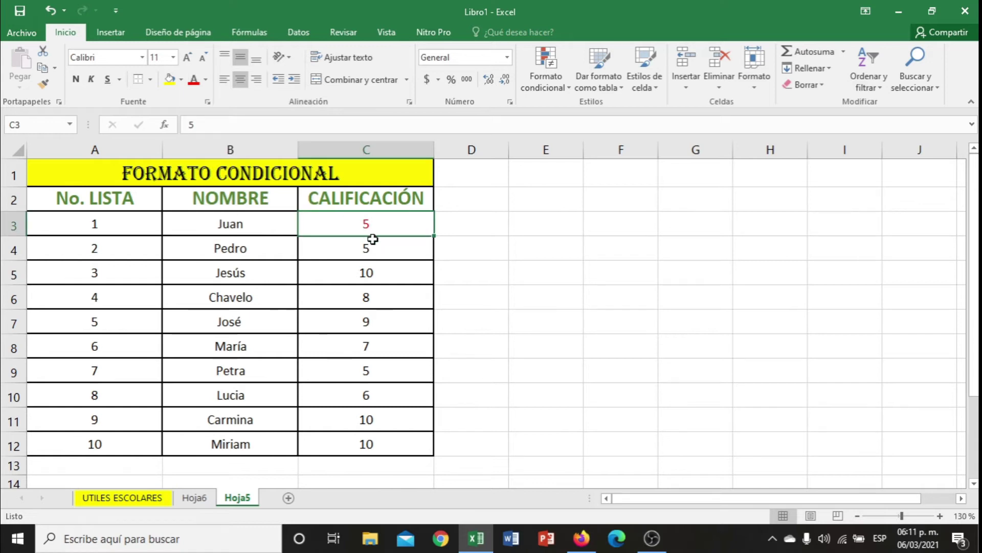
left_click(382, 295)
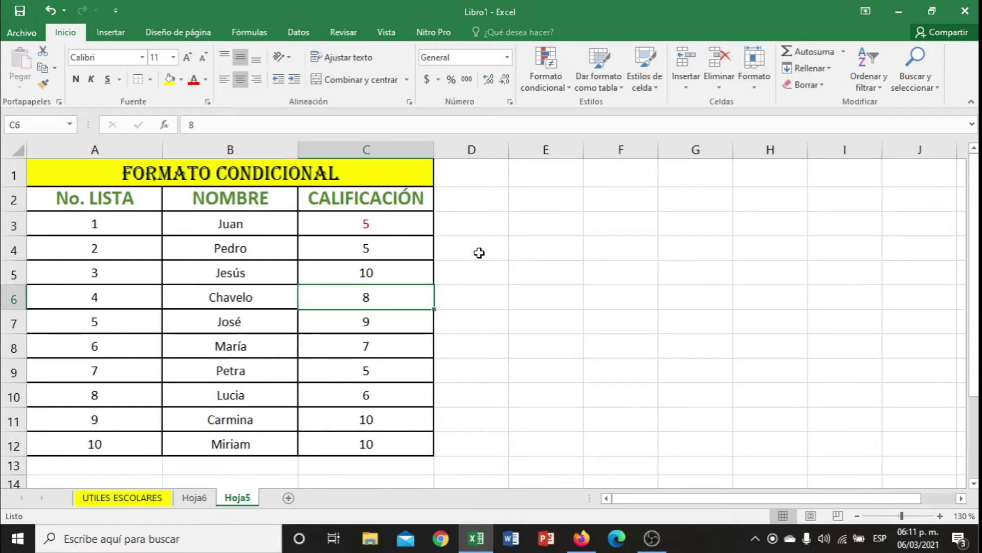
key("ctrl+z")
left_click(374, 282)
left_click(373, 223)
left_click(367, 252)
left_click(369, 263)
double_click(369, 263)
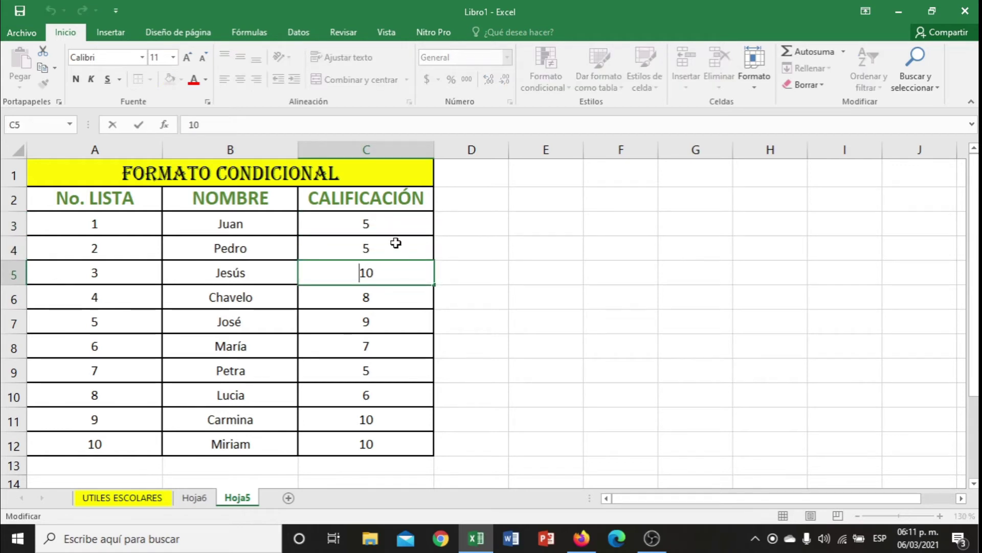
left_click(394, 223)
left_click(440, 233)
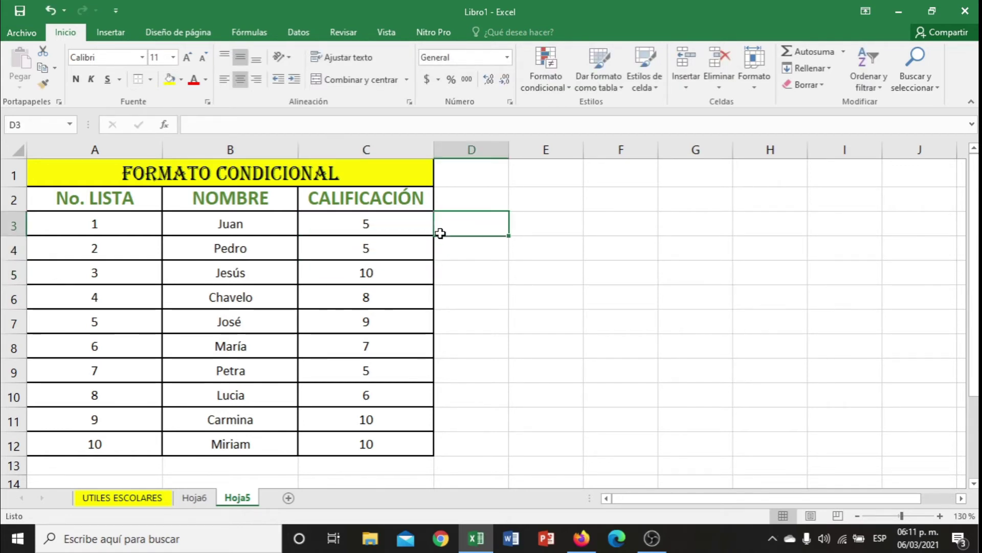
left_click(403, 222)
left_click_drag(405, 255, 413, 441)
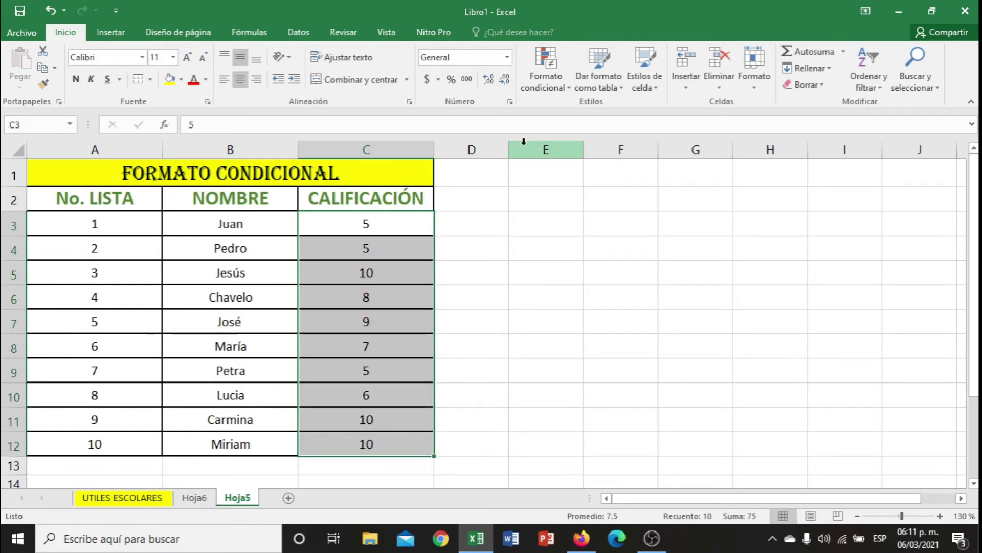
Add an 'equal to 5' rule that shows those grades in C3:C12 in red text
left_click(548, 88)
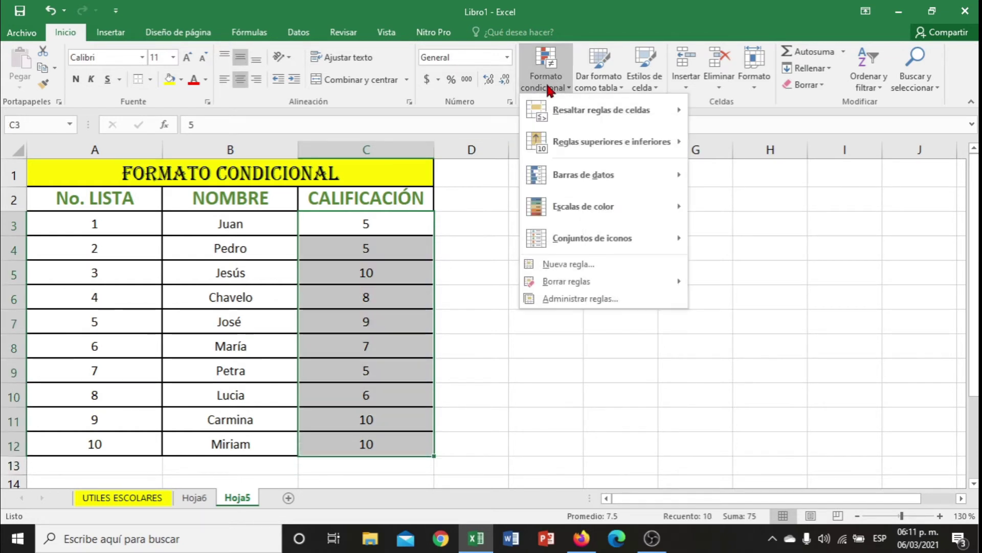
mouse_move(601, 110)
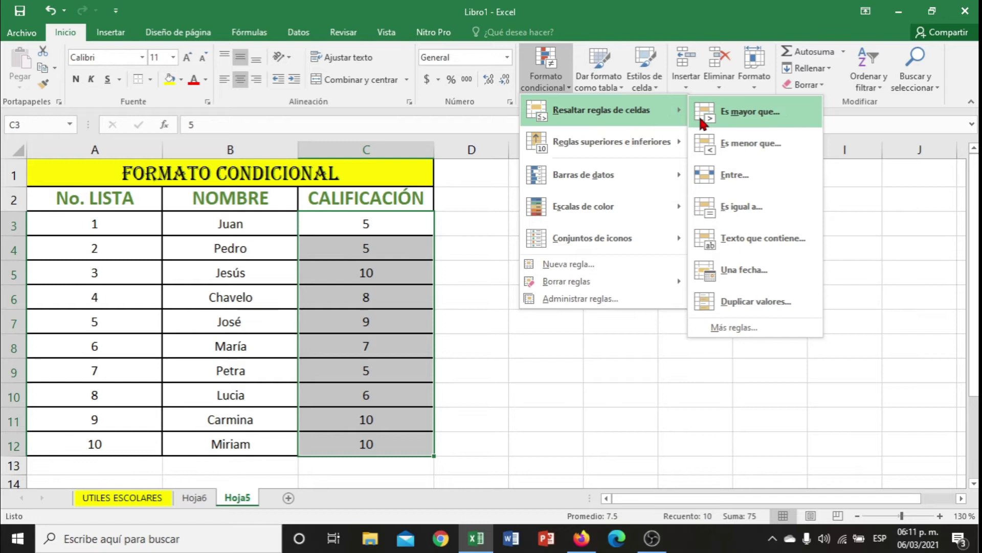
left_click(738, 204)
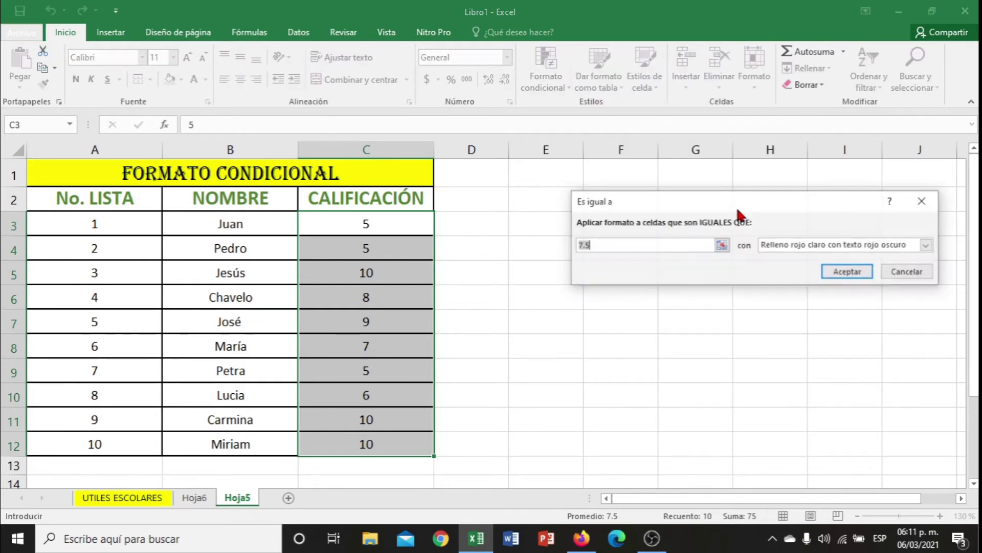
type("5")
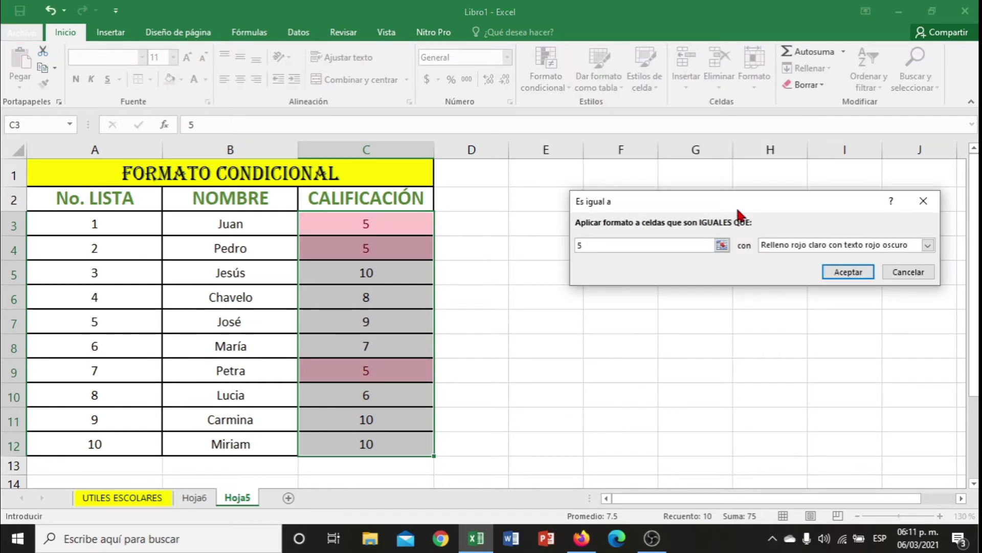
left_click(928, 245)
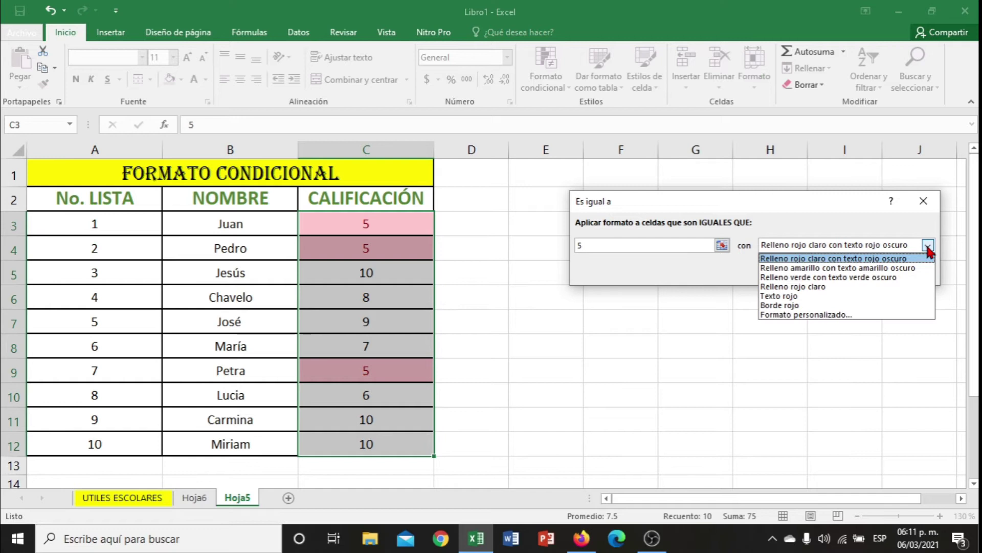
left_click(793, 298)
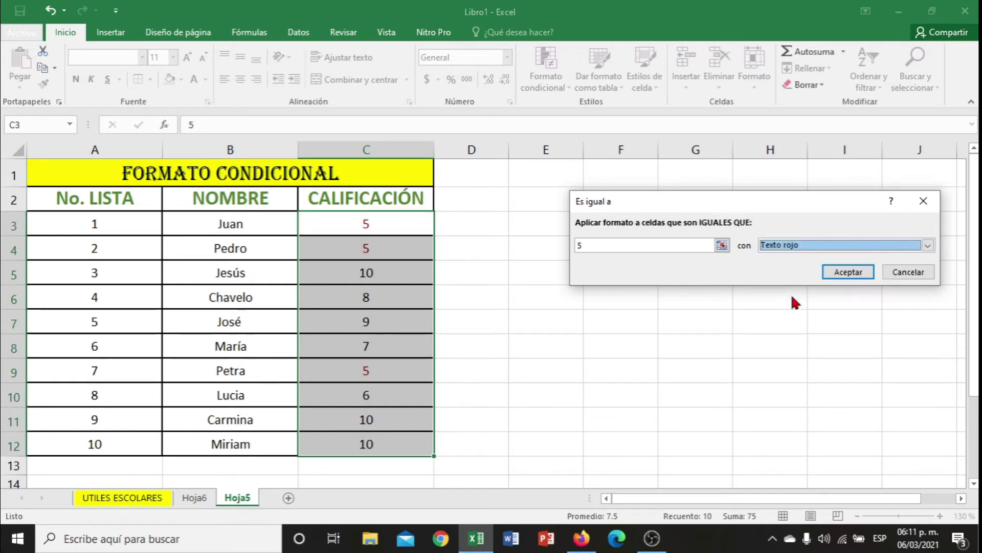
left_click(848, 274)
left_click(447, 350)
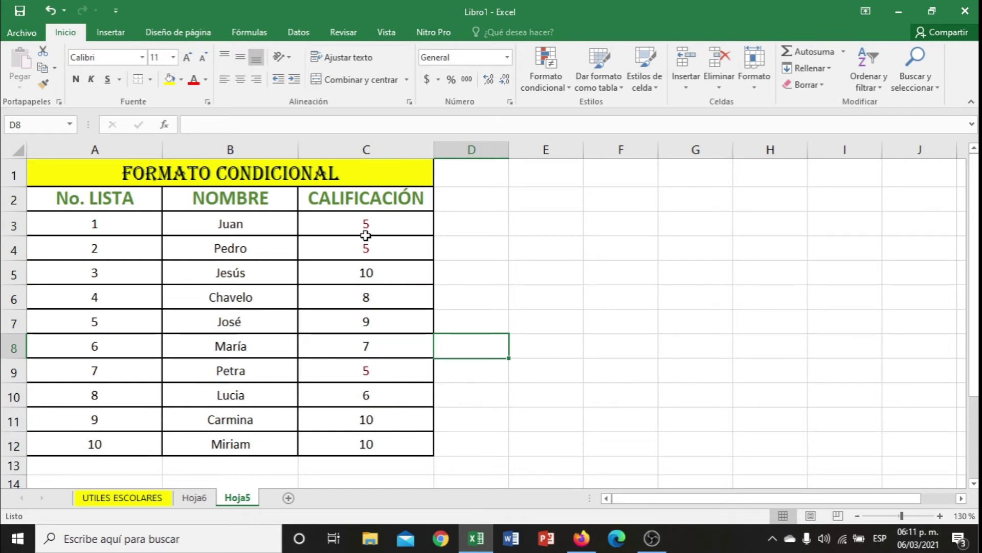
left_click_drag(369, 229, 365, 441)
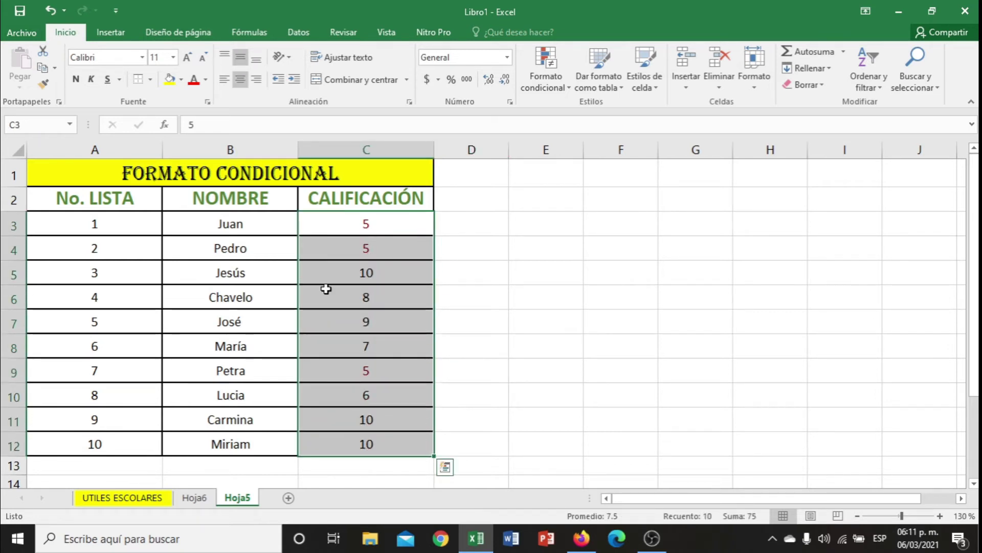
Make the C3:C12 grades 14-point bold
left_click(173, 56)
left_click(158, 141)
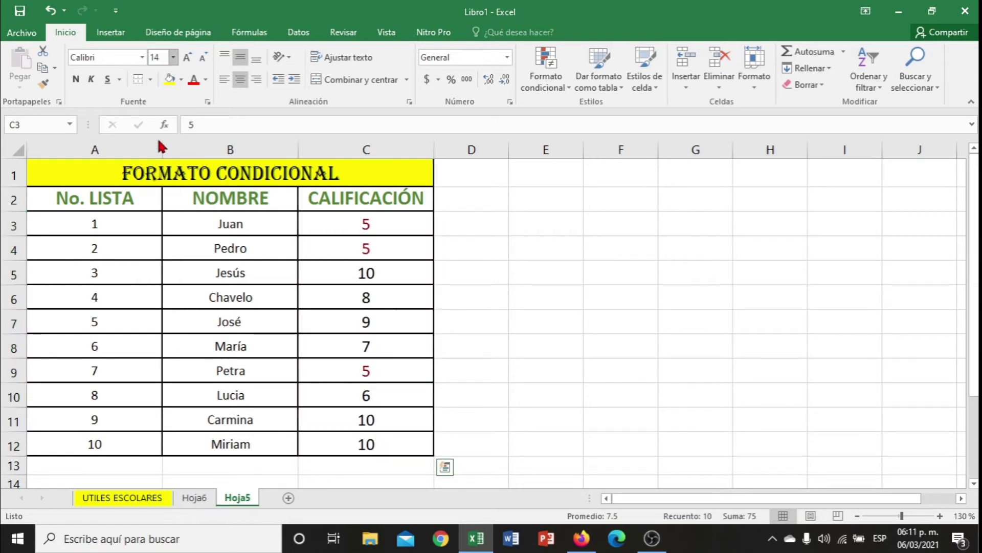
left_click(77, 80)
left_click(481, 276)
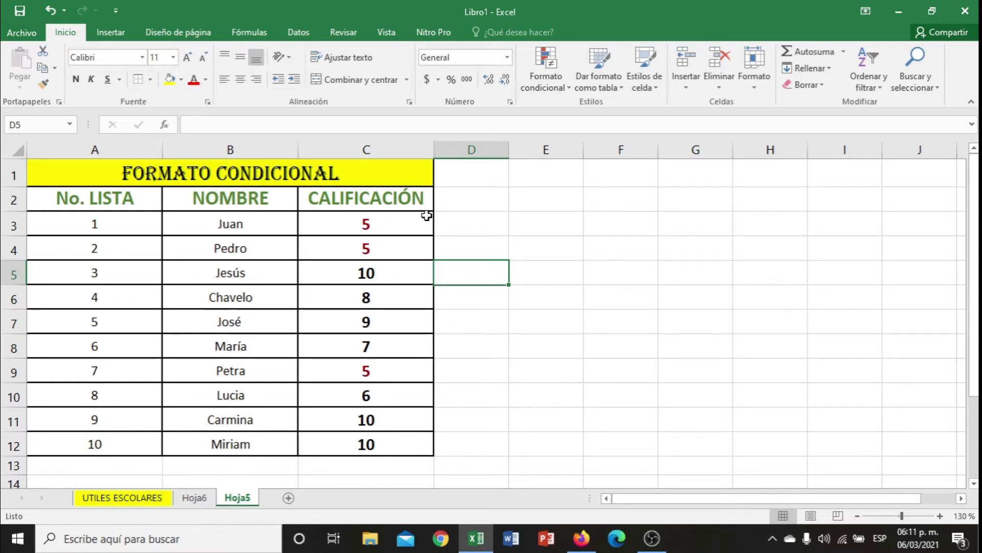
left_click_drag(381, 231, 388, 441)
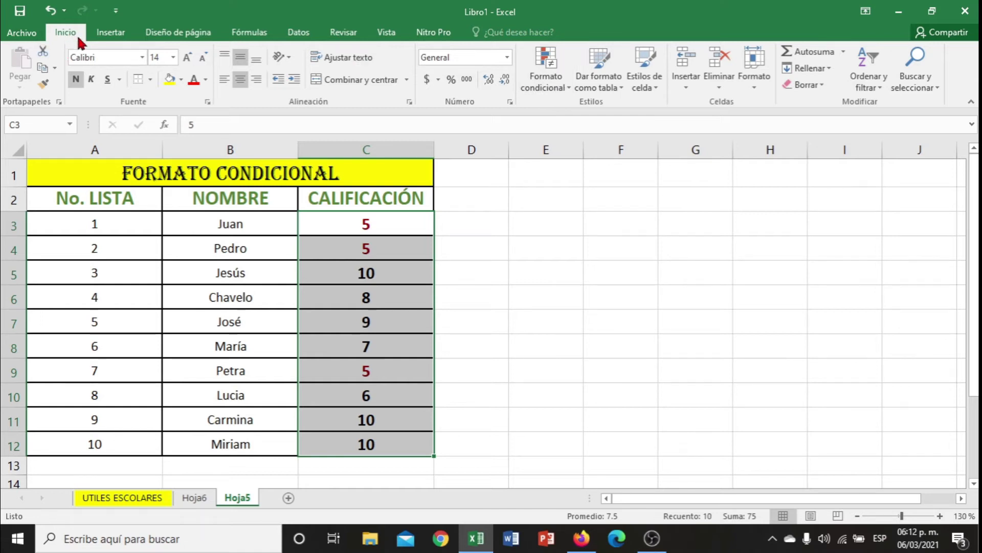
Clear the red rule and add a below-average rule with green fill and dark green text
left_click(563, 87)
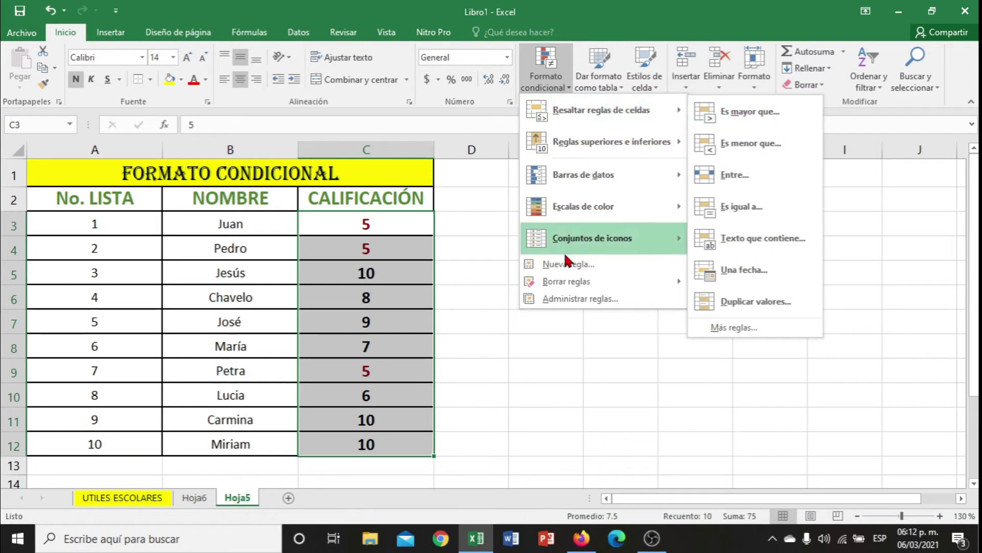
mouse_move(566, 282)
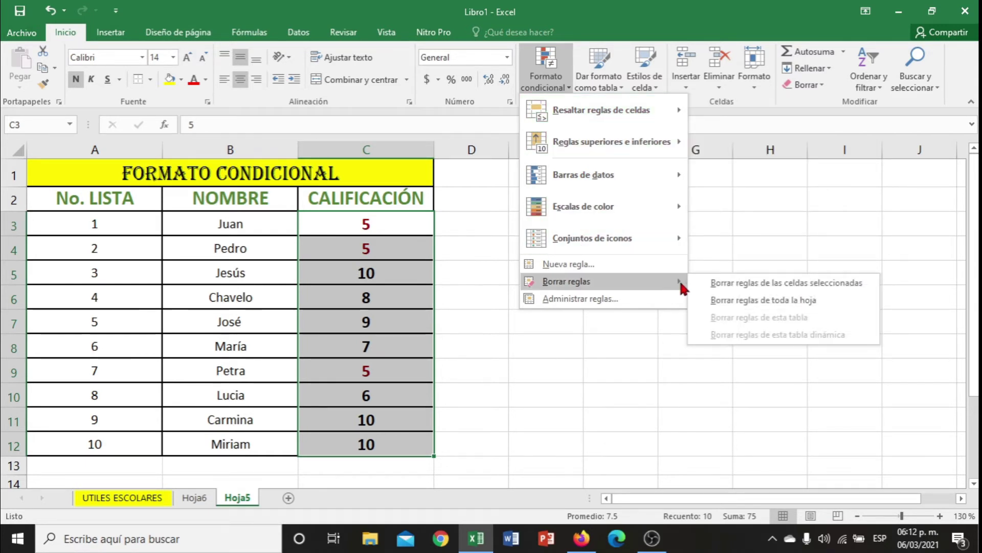
left_click(752, 285)
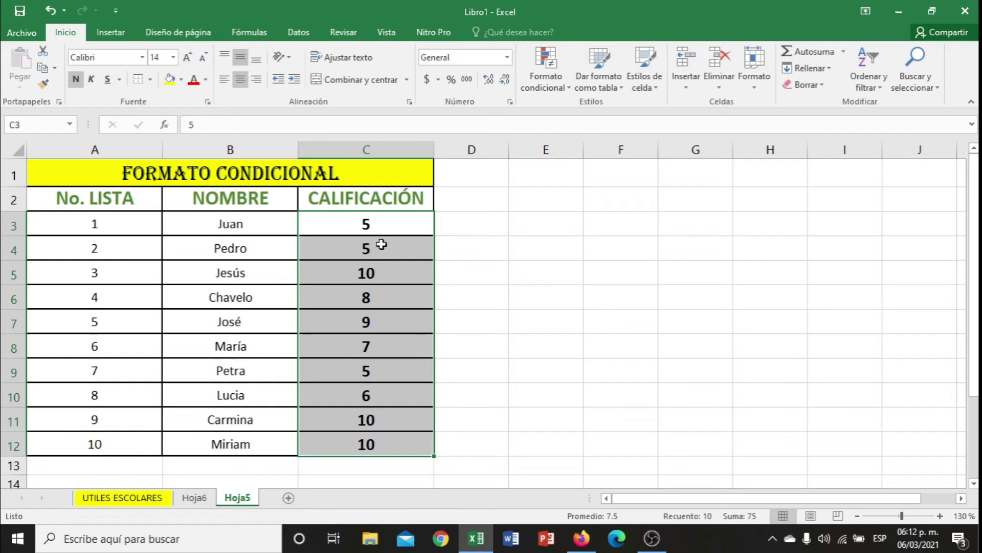
left_click(548, 77)
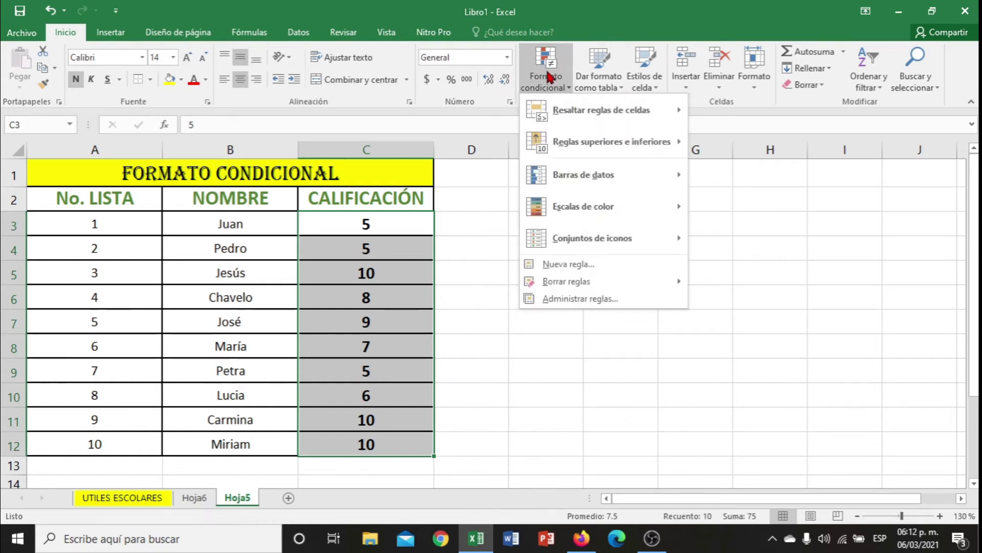
mouse_move(612, 141)
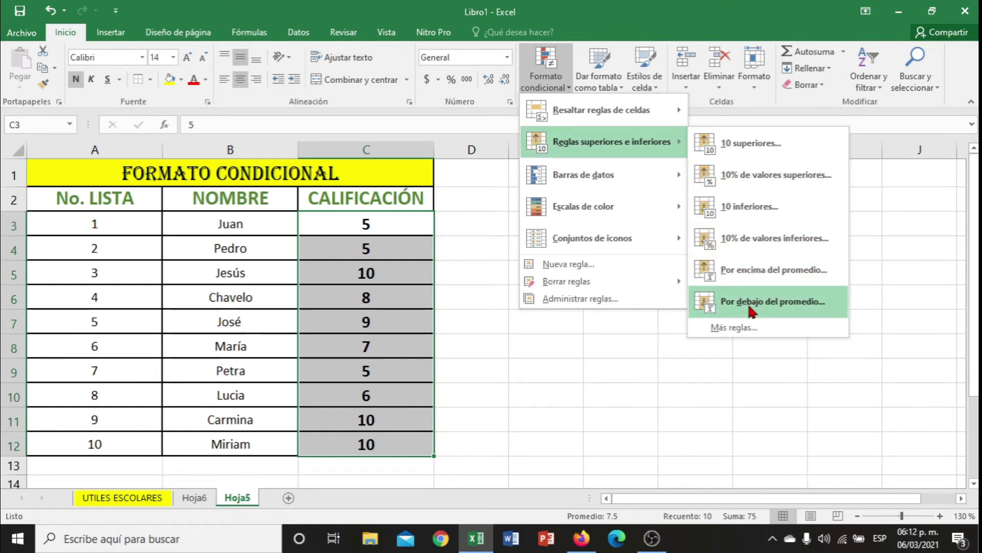
left_click(750, 307)
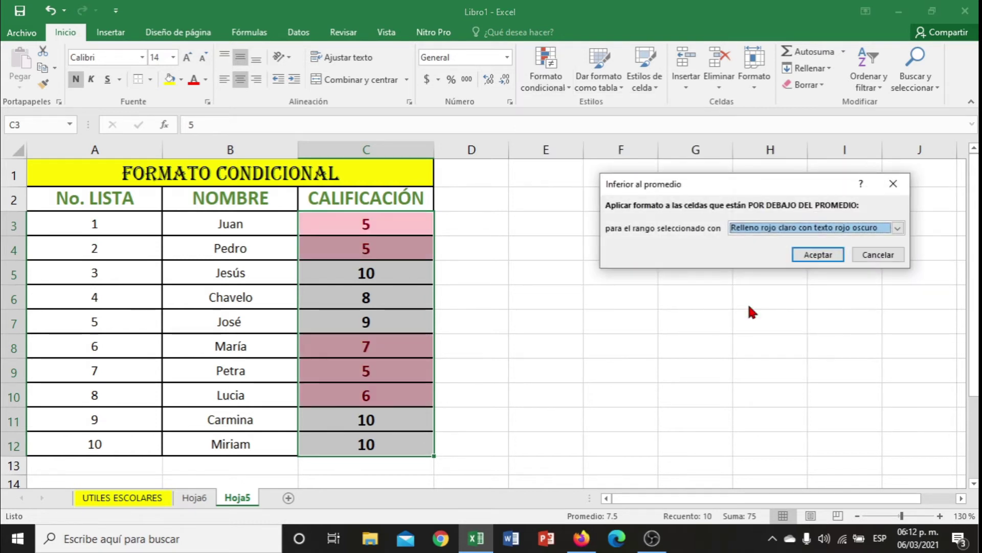
left_click(898, 228)
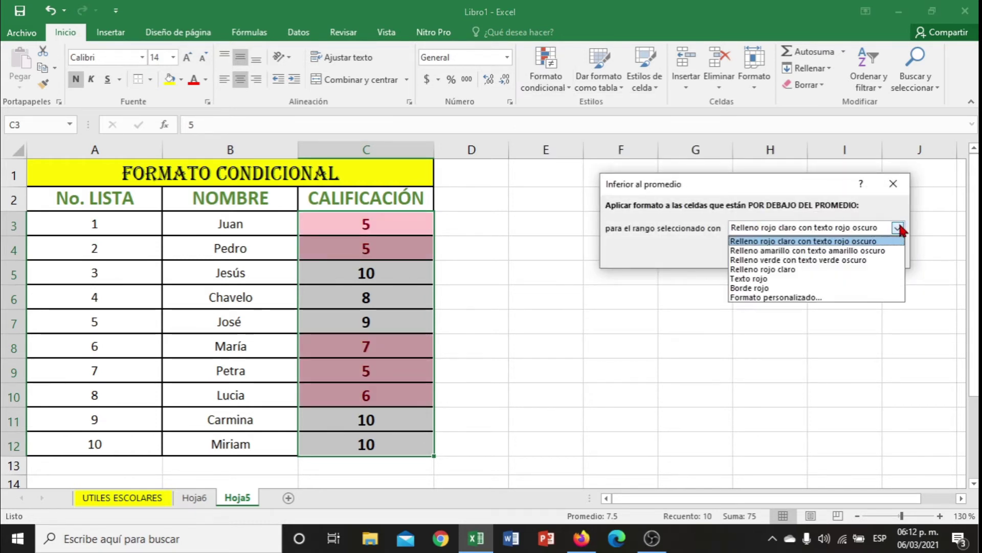
left_click(817, 261)
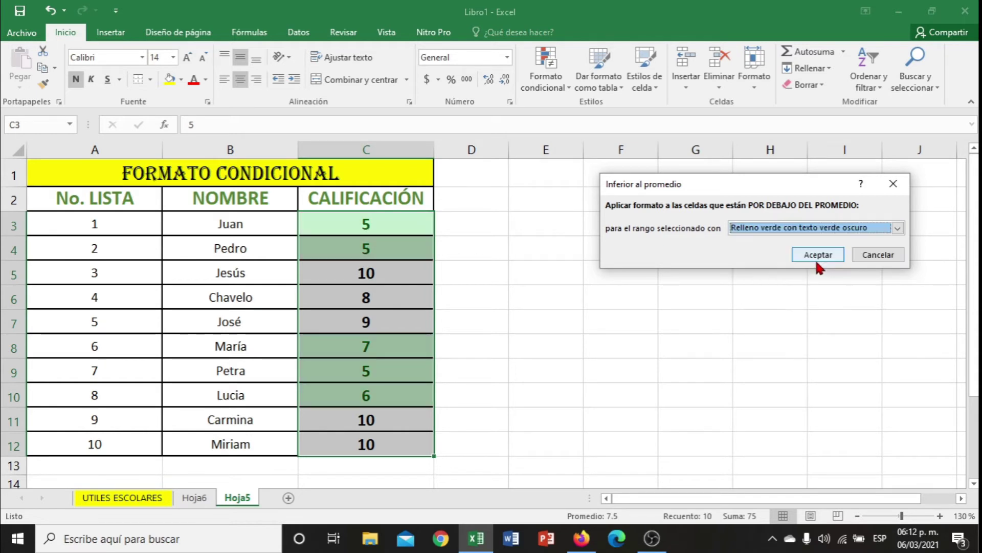
left_click(822, 254)
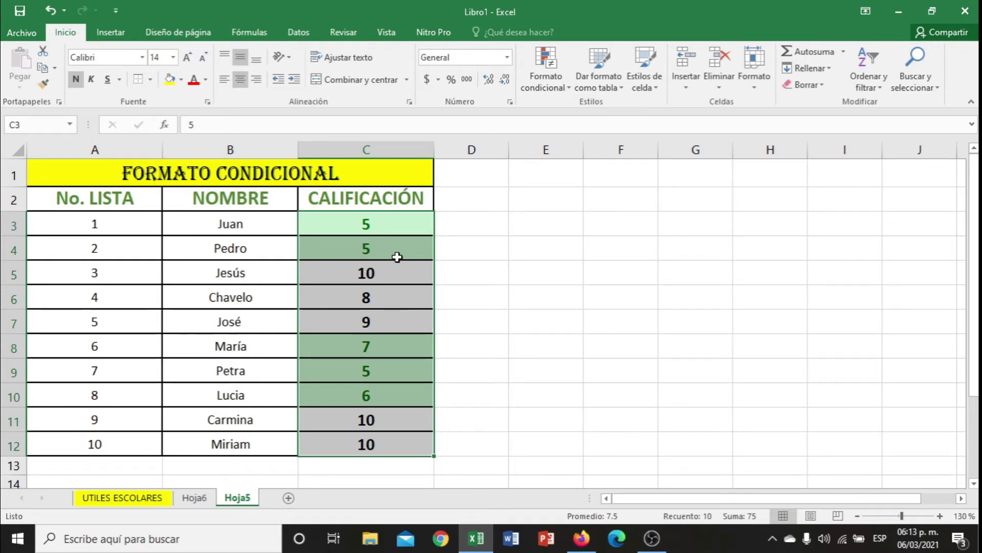
left_click(556, 91)
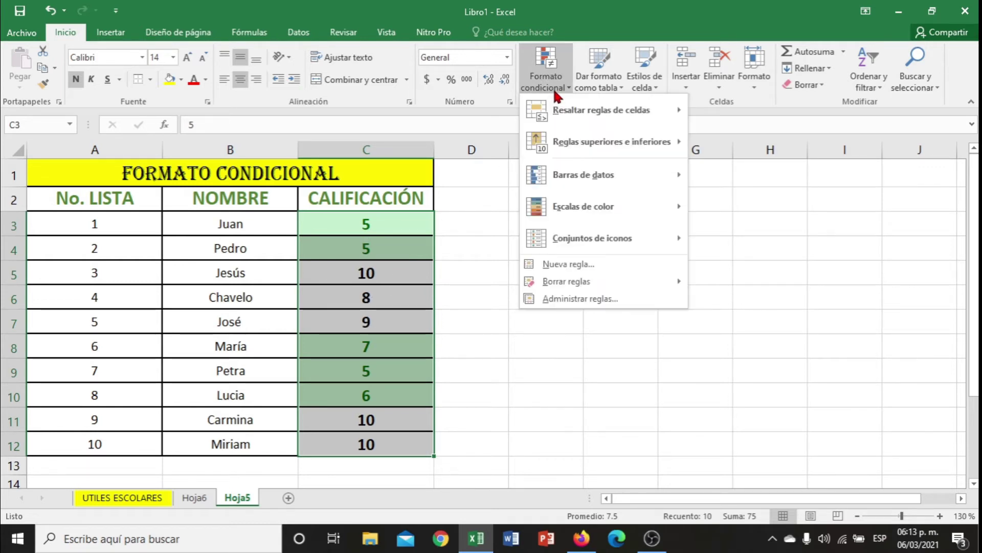
mouse_move(567, 281)
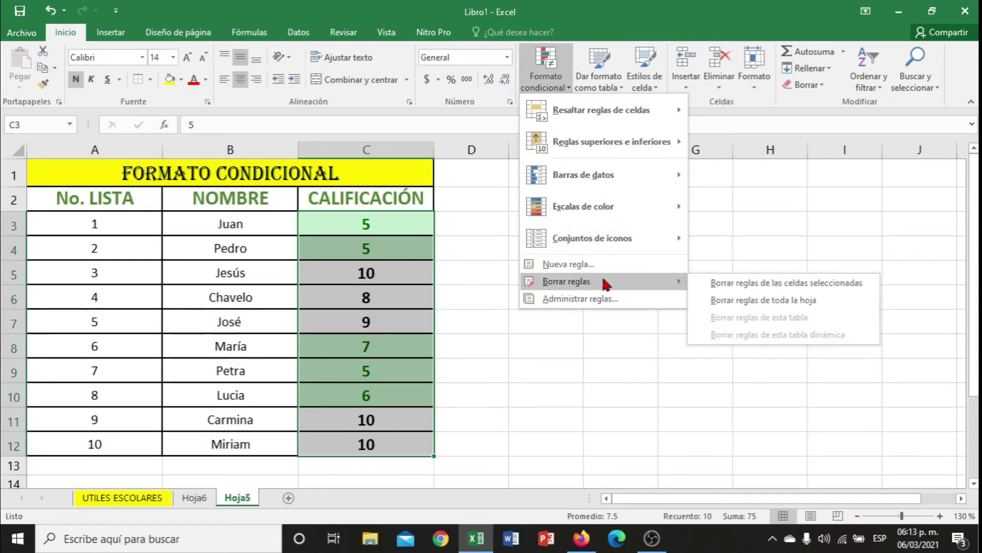
Clear the old rules and give grades C3:C12 blue gradient data bars
left_click(715, 284)
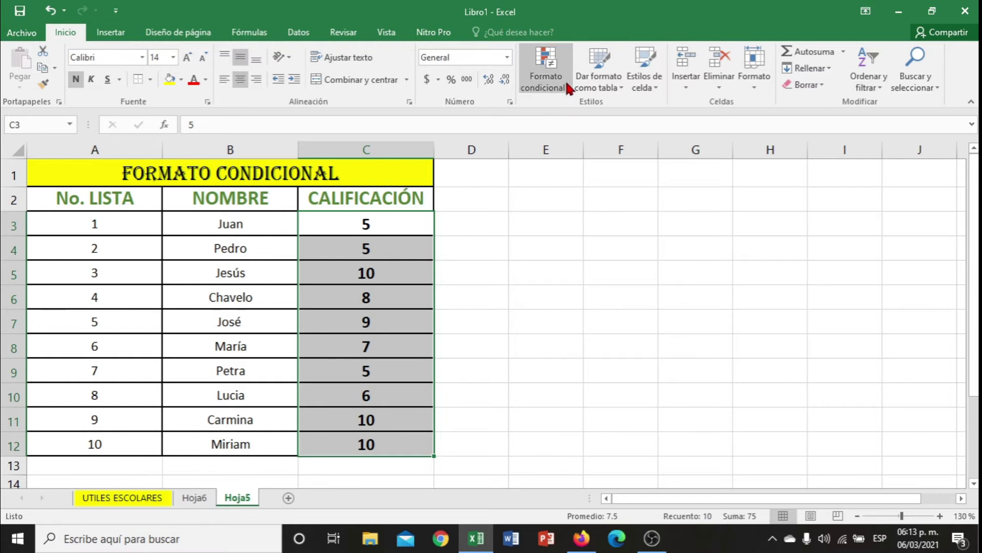
left_click(547, 80)
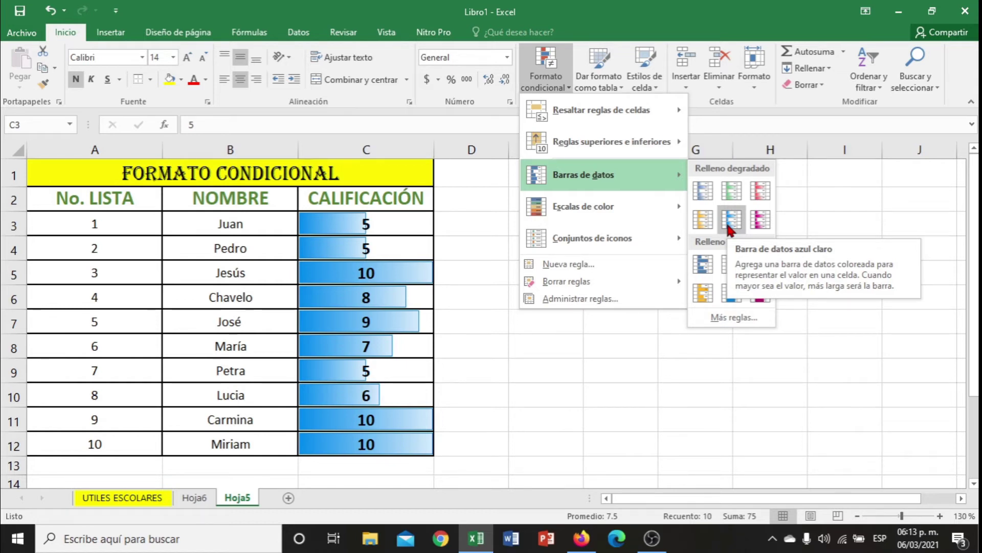
mouse_move(583, 206)
mouse_move(583, 175)
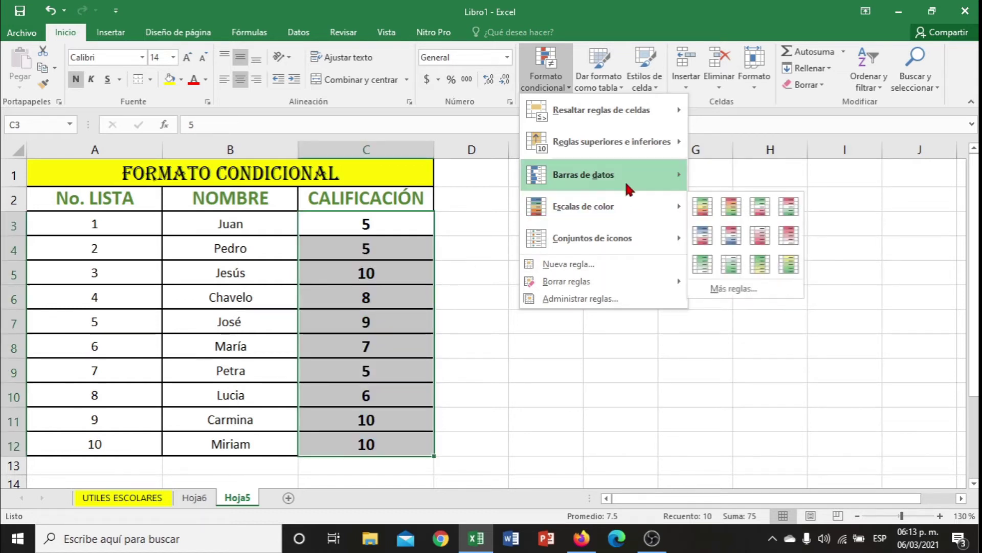
left_click(727, 220)
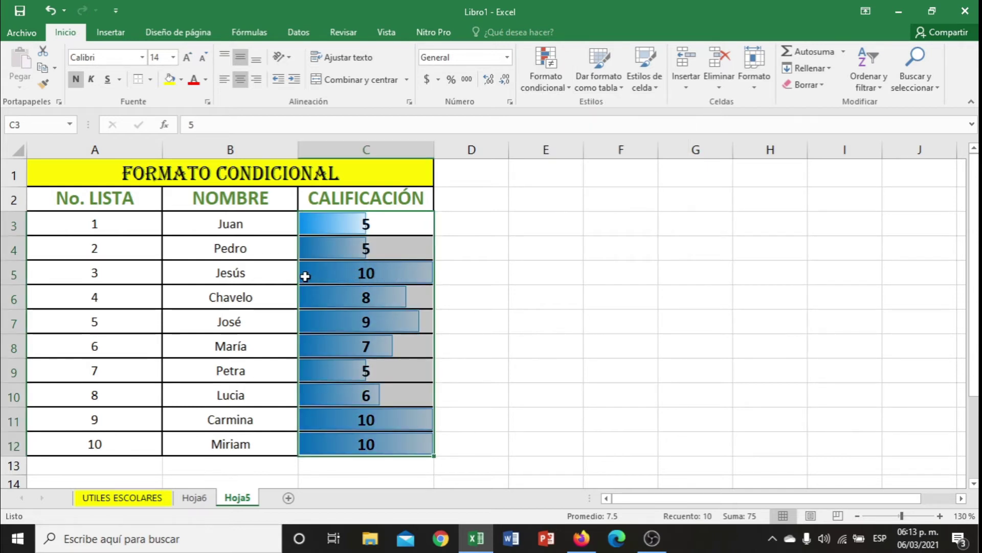
left_click(439, 286)
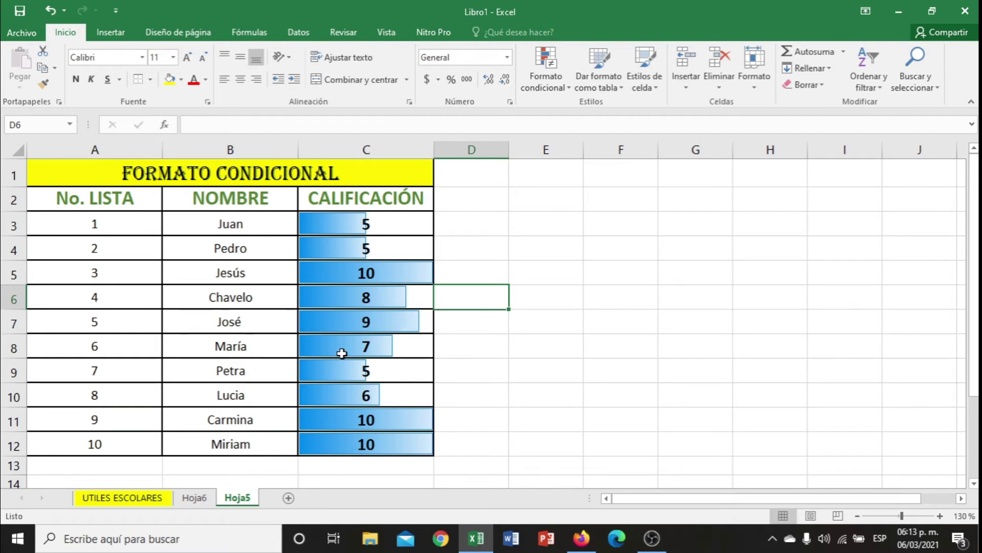
left_click_drag(351, 222, 333, 441)
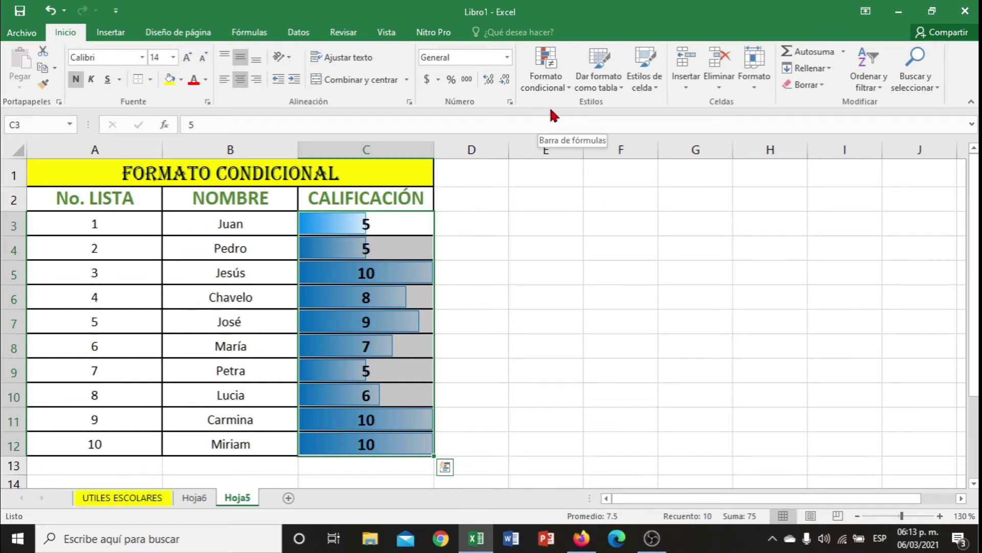
left_click(569, 95)
mouse_move(584, 207)
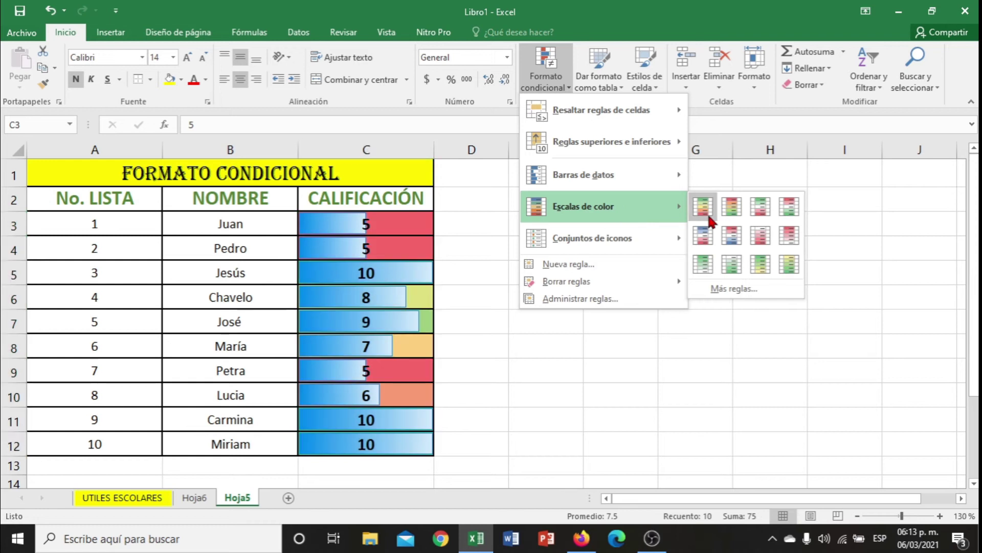
mouse_move(592, 238)
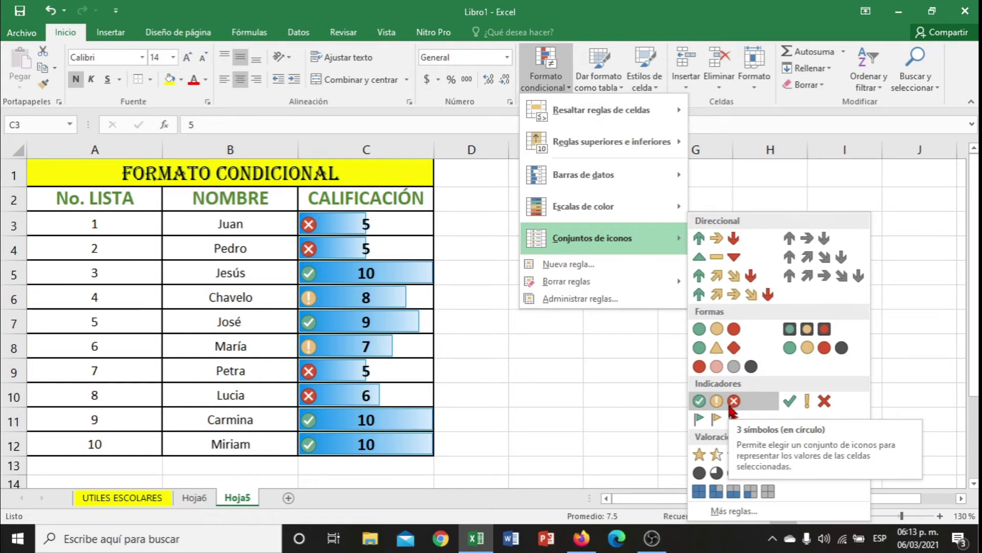
Add the circled 3-symbol icon set to the grades, then clear all rules from C3:C12
left_click(734, 401)
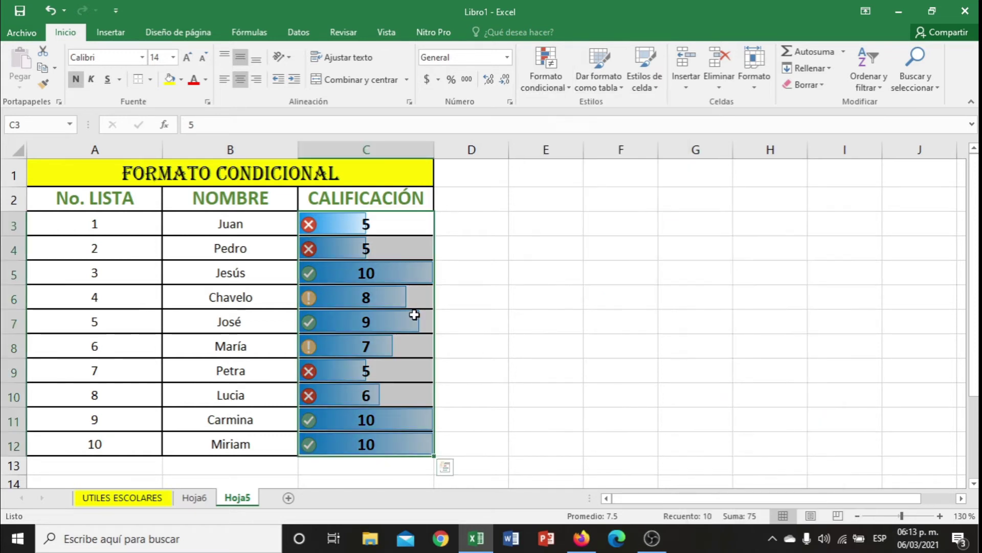
left_click(460, 246)
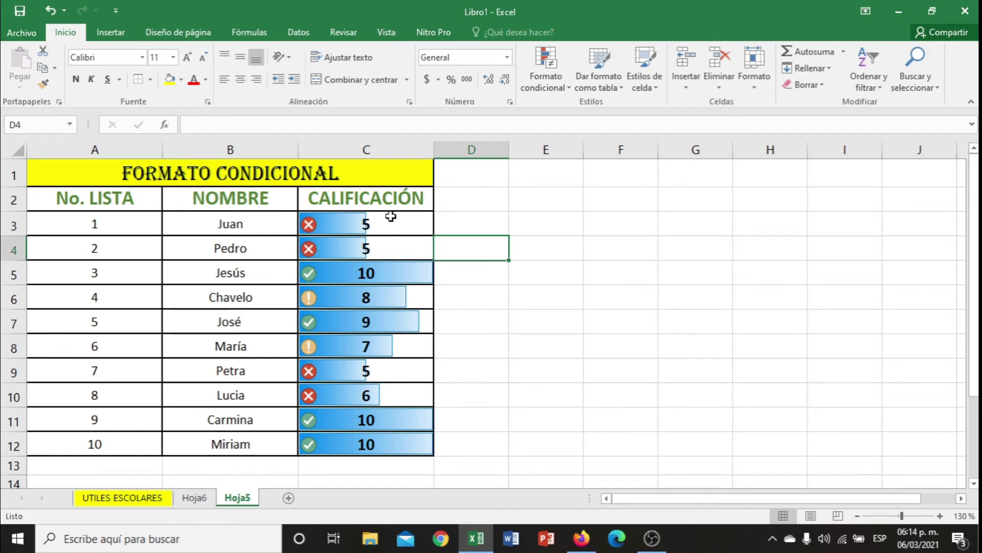
left_click_drag(391, 217, 403, 448)
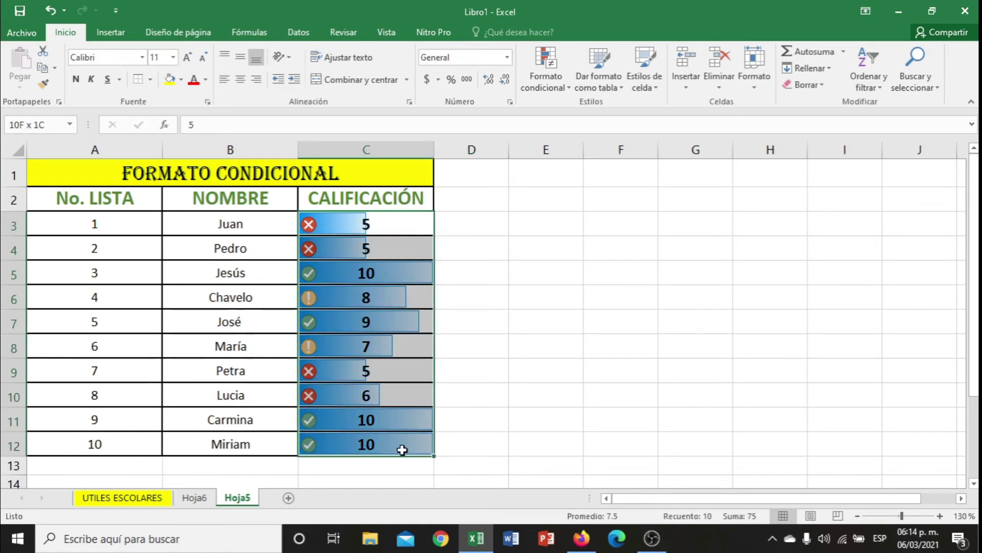
left_click(550, 88)
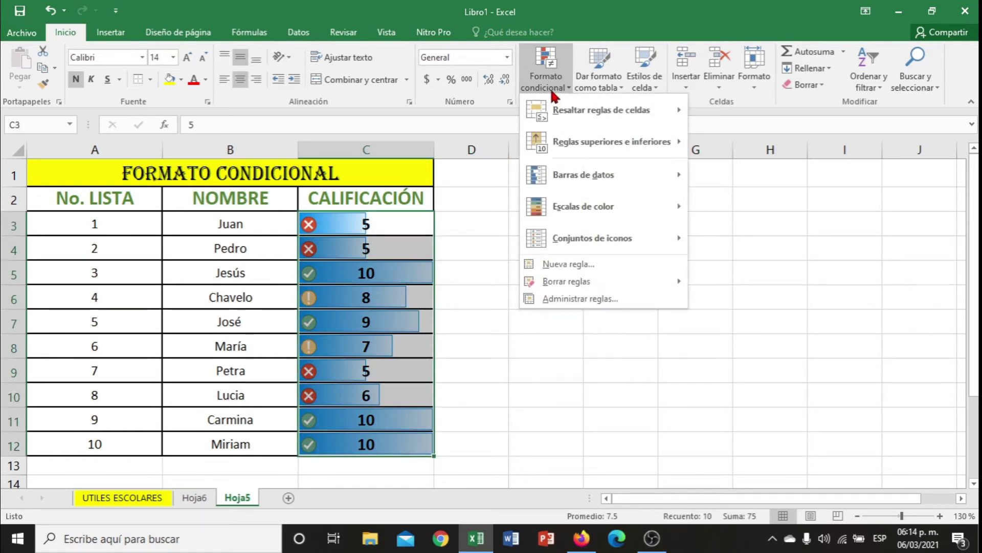
mouse_move(566, 281)
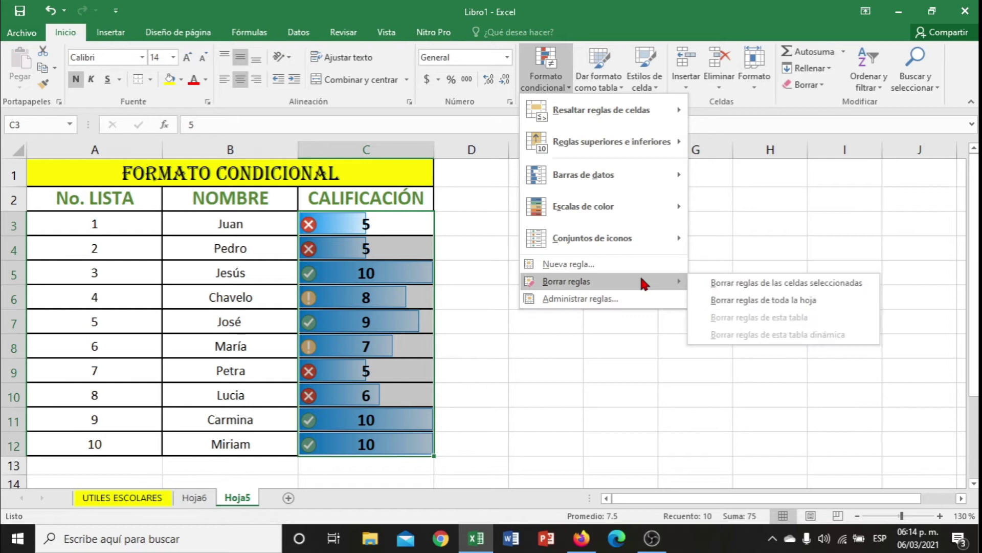
left_click(718, 285)
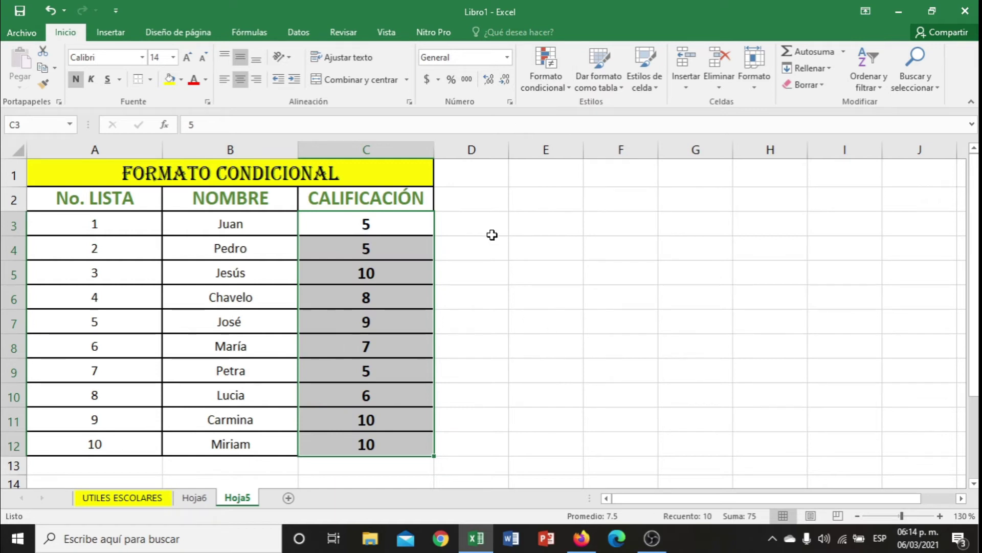
Highlight grades less than 6 with light red fill and dark red text
left_click(566, 92)
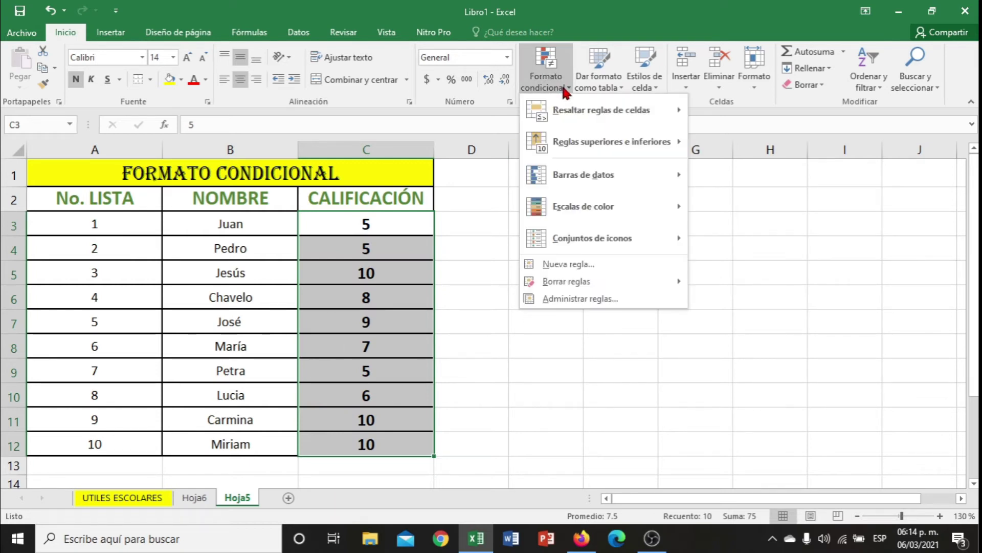
left_click(607, 266)
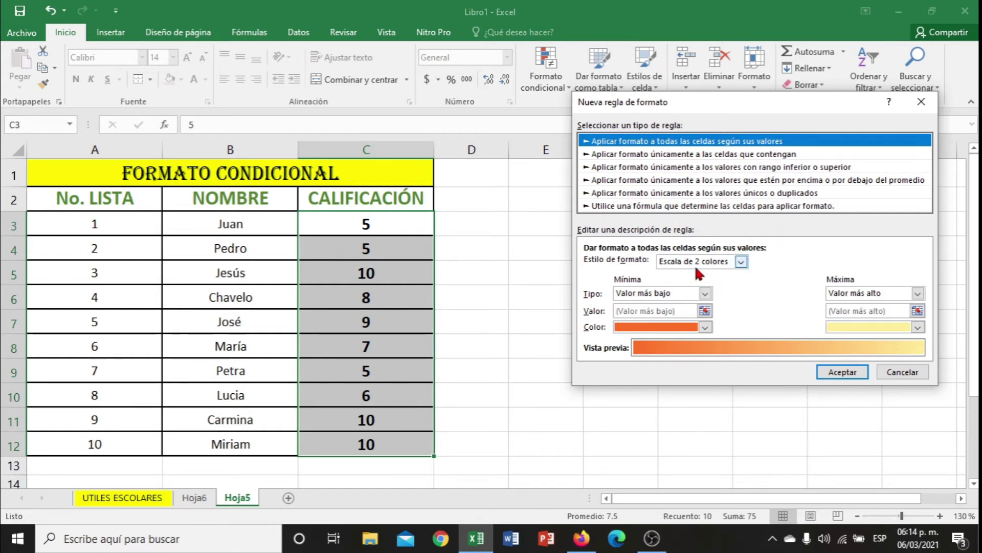
left_click(922, 99)
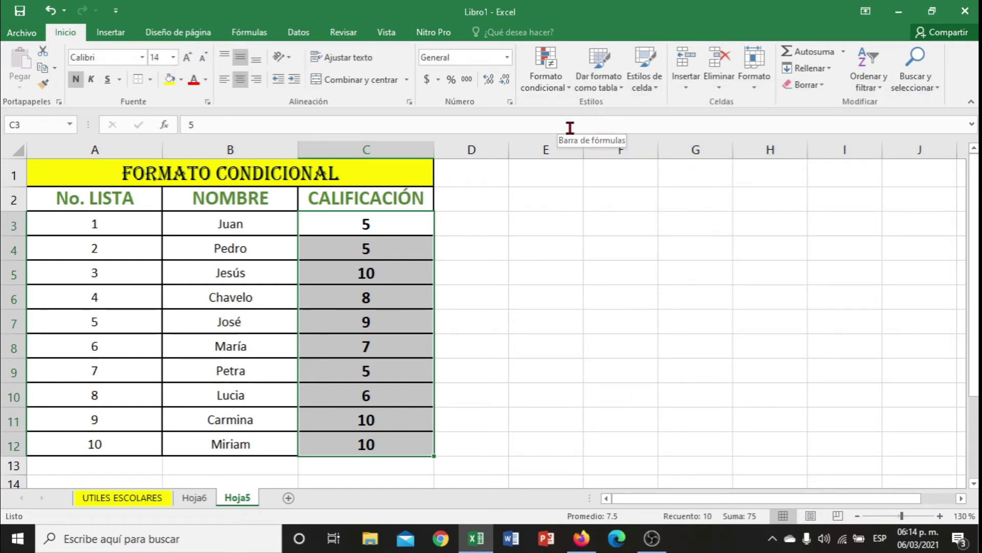
left_click(563, 92)
mouse_move(601, 110)
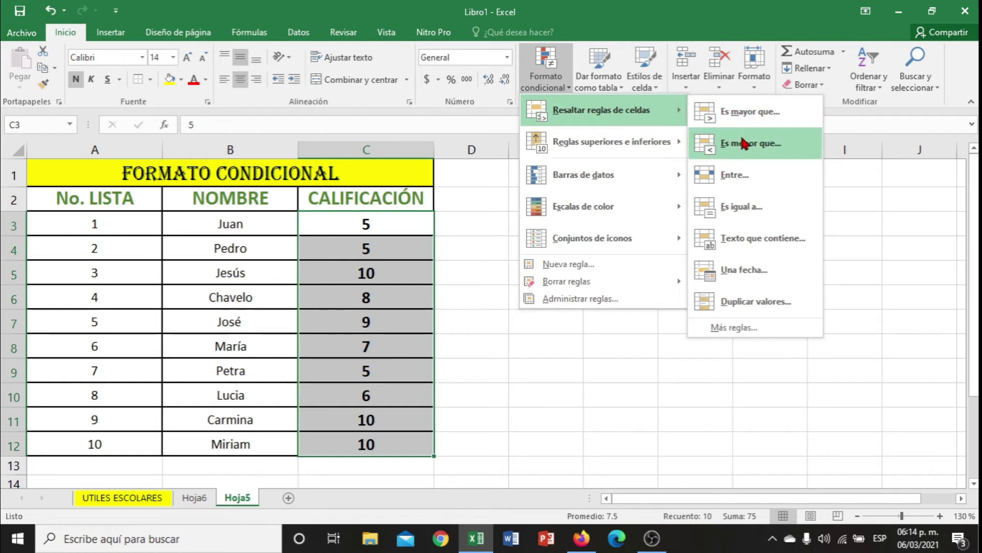
left_click(748, 149)
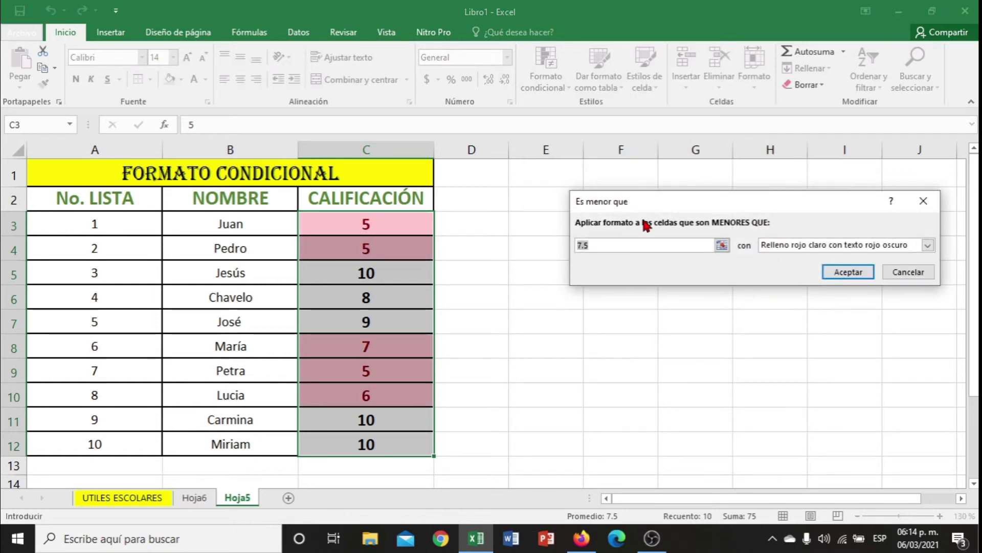
key("BackSpace")
type("6")
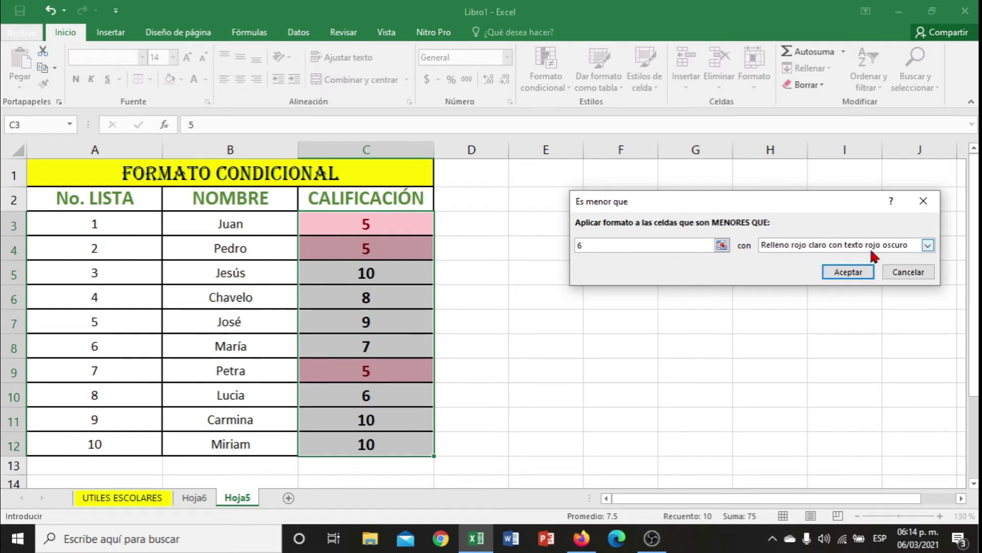
left_click(848, 271)
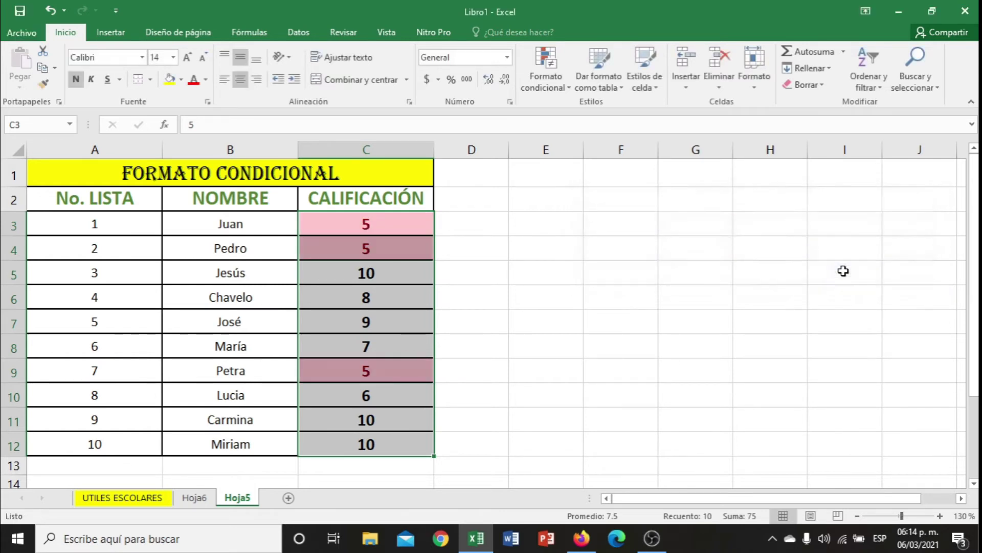
left_click(544, 267)
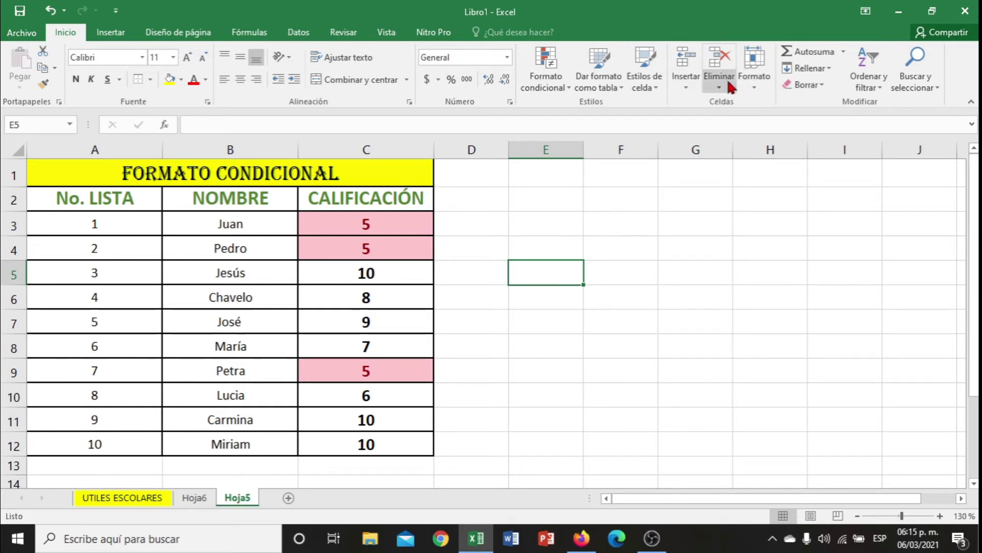
left_click(758, 92)
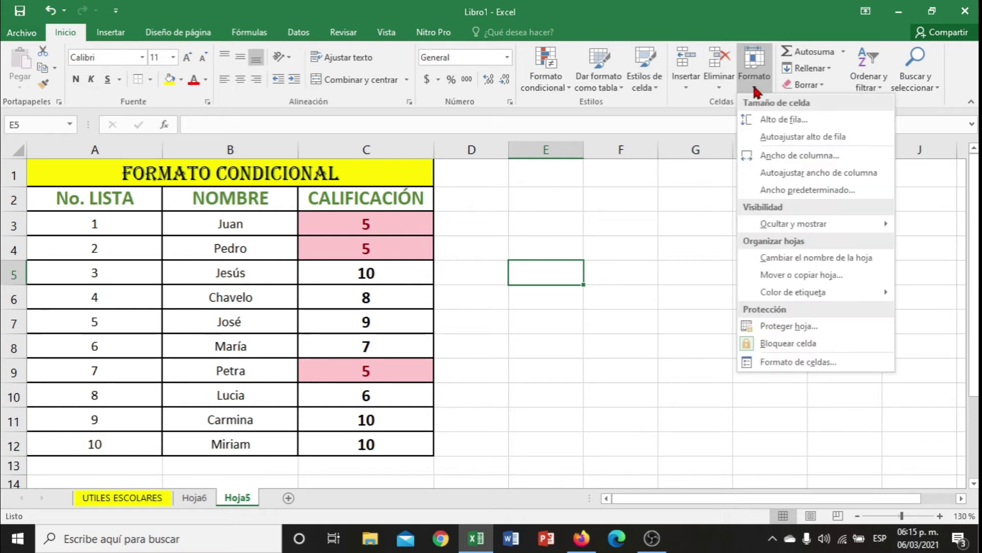
Rename the grades sheet to 'FORMATO CONDICIONAL'
left_click(783, 258)
type("FORMATO")
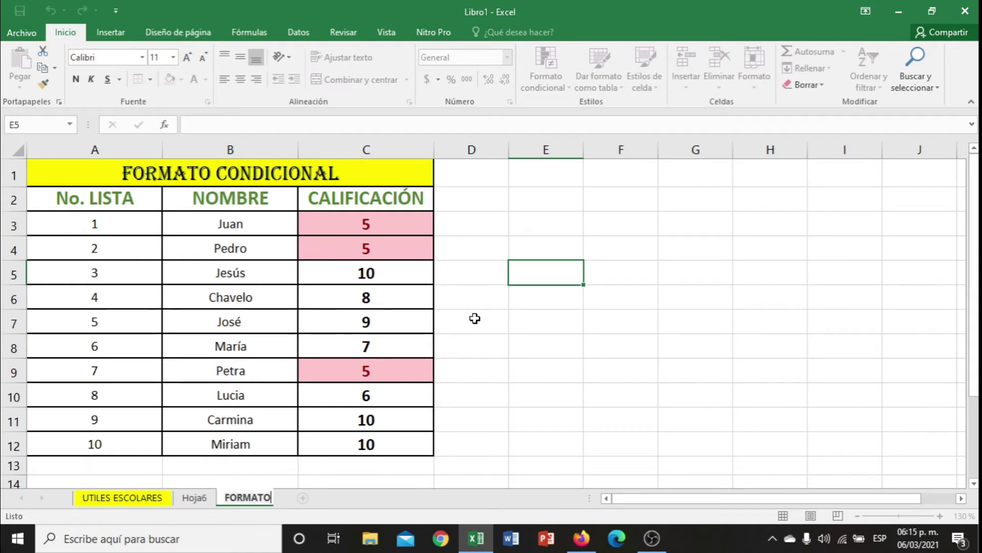
type(" CONDICIONAL")
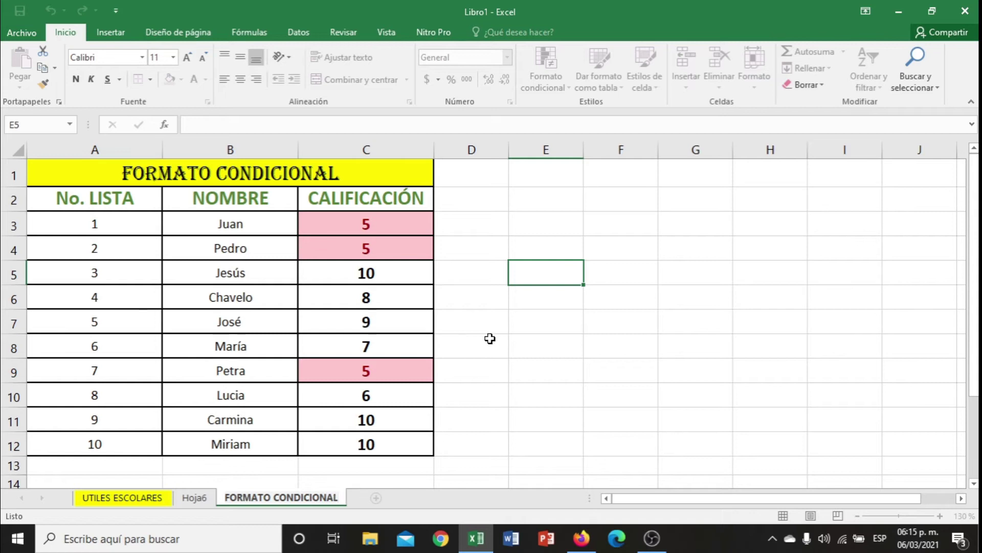
key("Return")
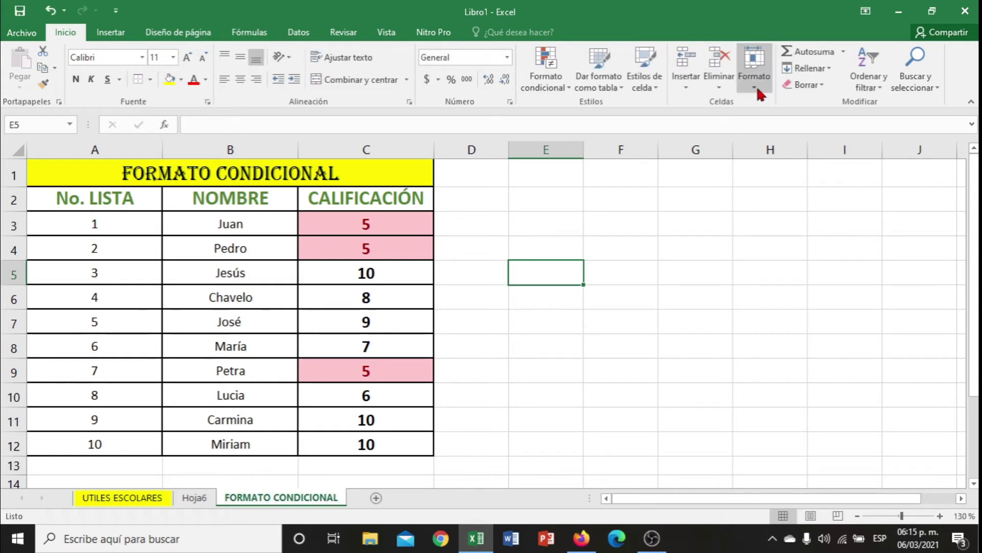
Colour the FORMATO CONDICIONAL tab dark blue and switch to UTILES ESCOLARES
left_click(756, 84)
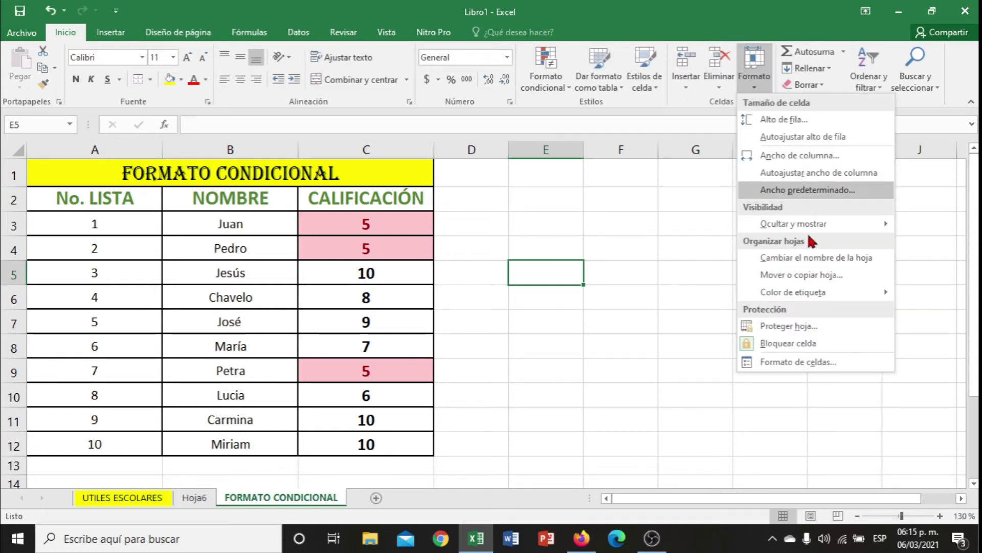
mouse_move(794, 292)
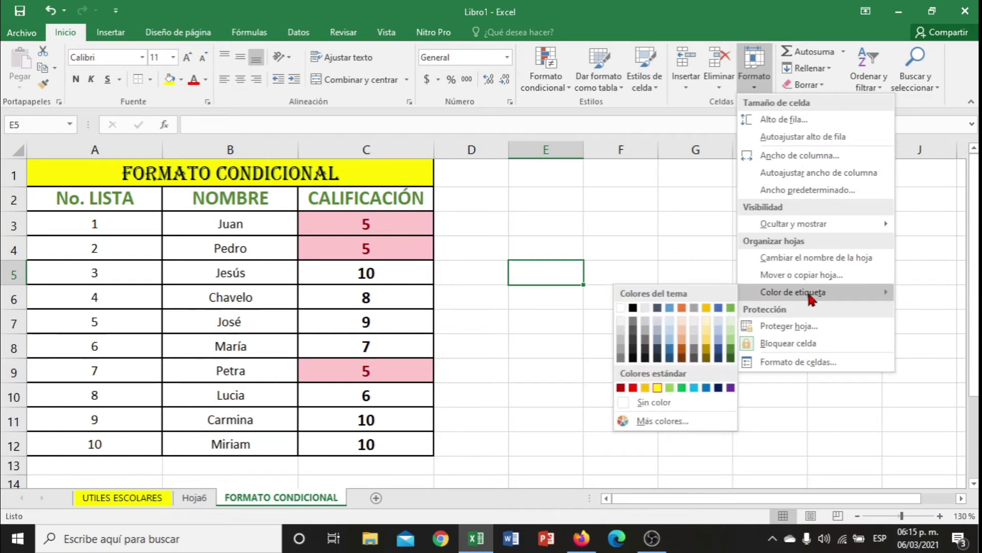
left_click(718, 357)
left_click(149, 499)
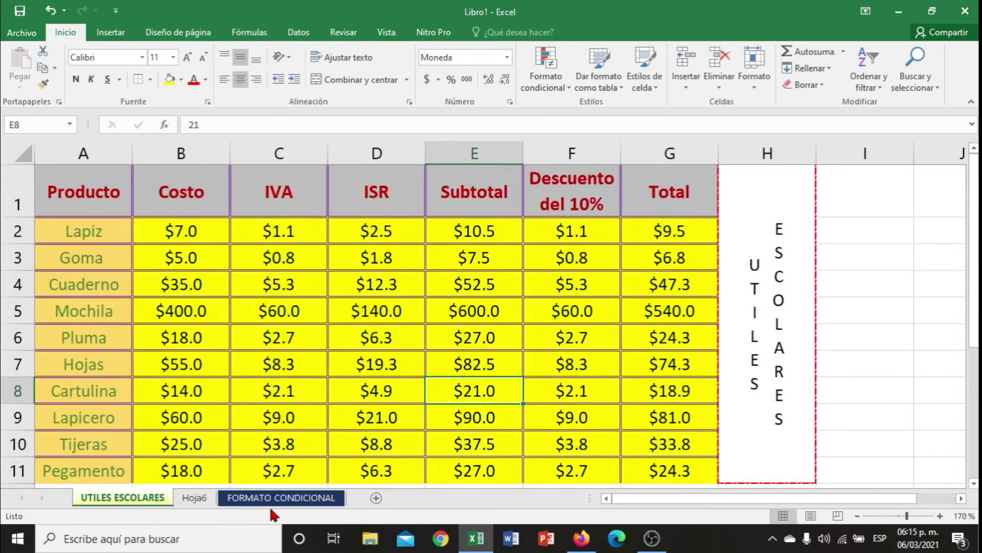
Hide the empty Hoja6 sheet
left_click(194, 498)
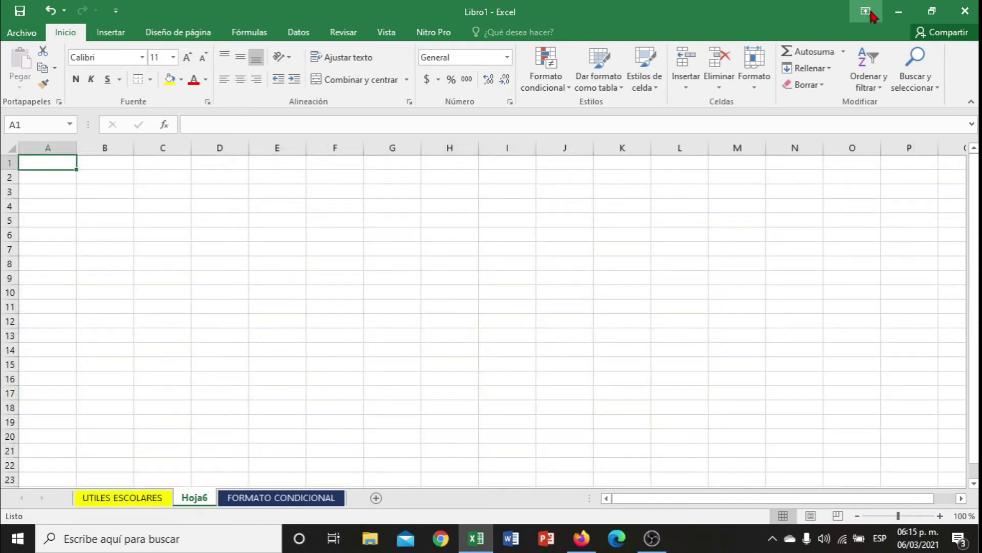
left_click(754, 87)
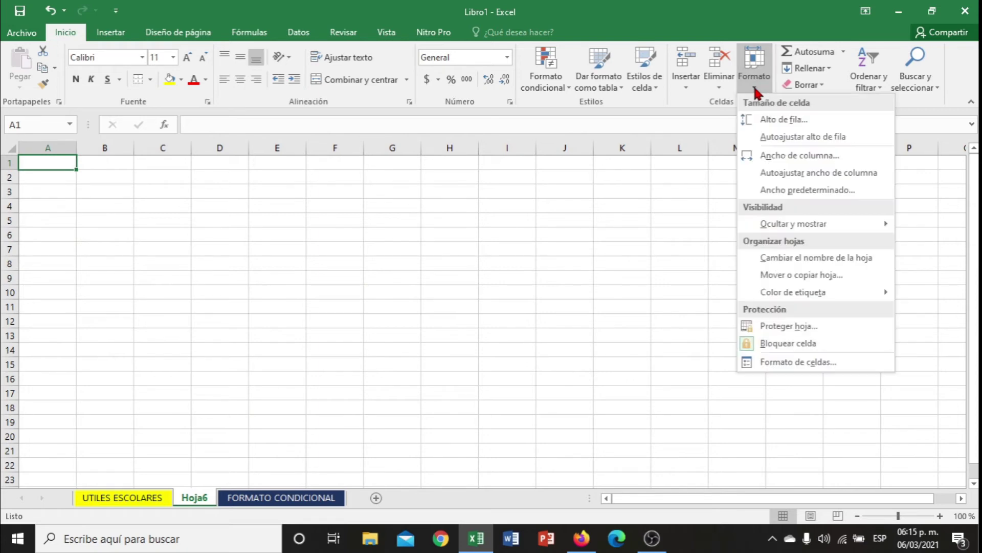
mouse_move(814, 223)
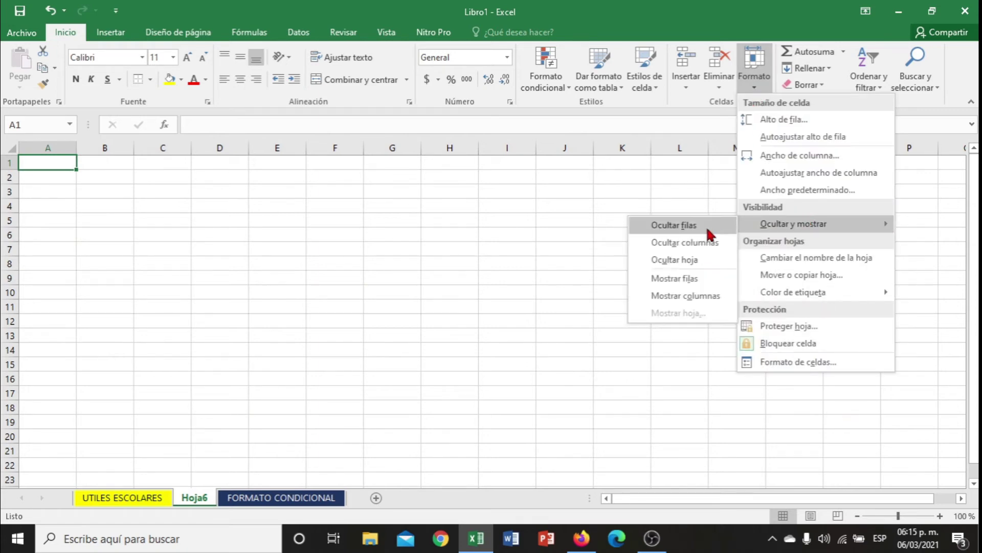
left_click(696, 259)
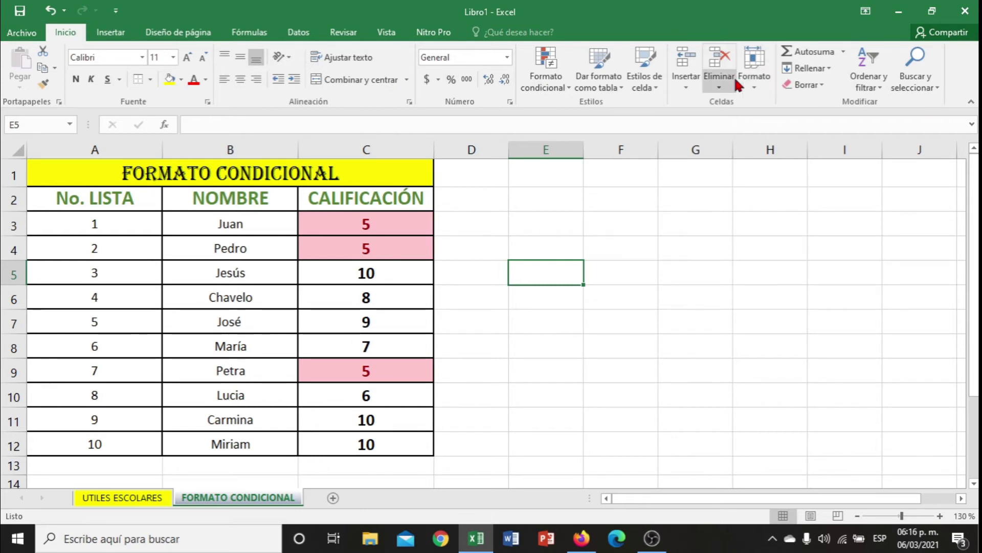
Unhide Hoja6 from the list of hidden sheets
left_click(757, 86)
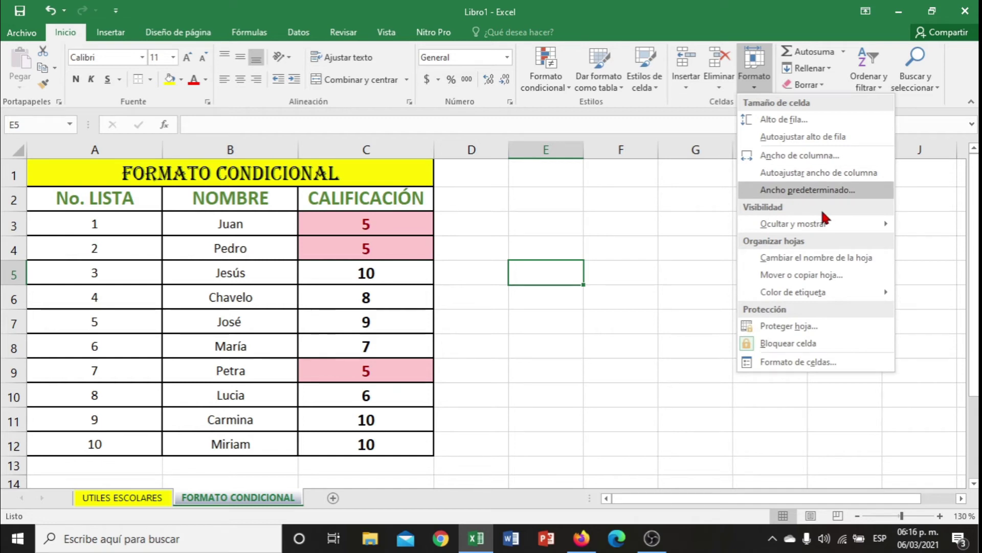
mouse_move(793, 223)
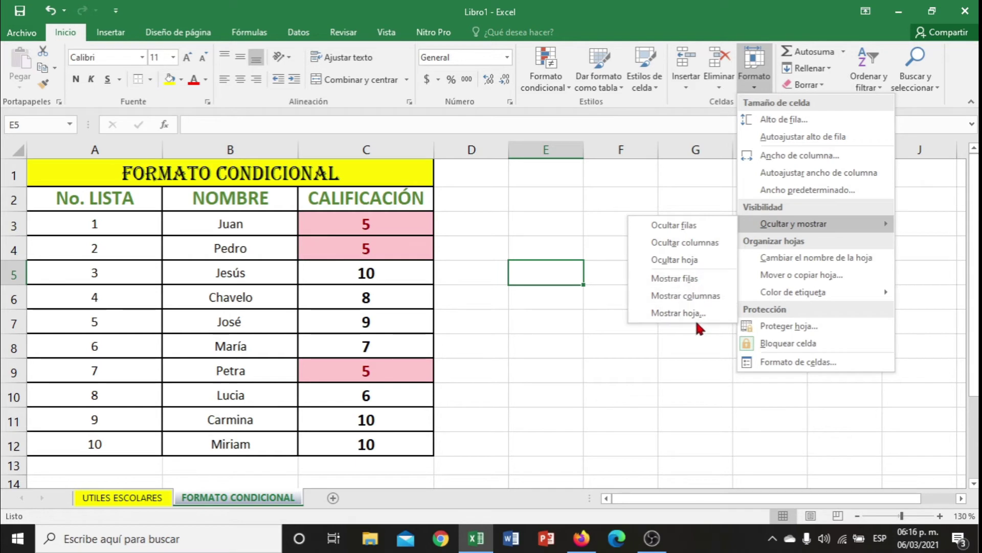
left_click(681, 313)
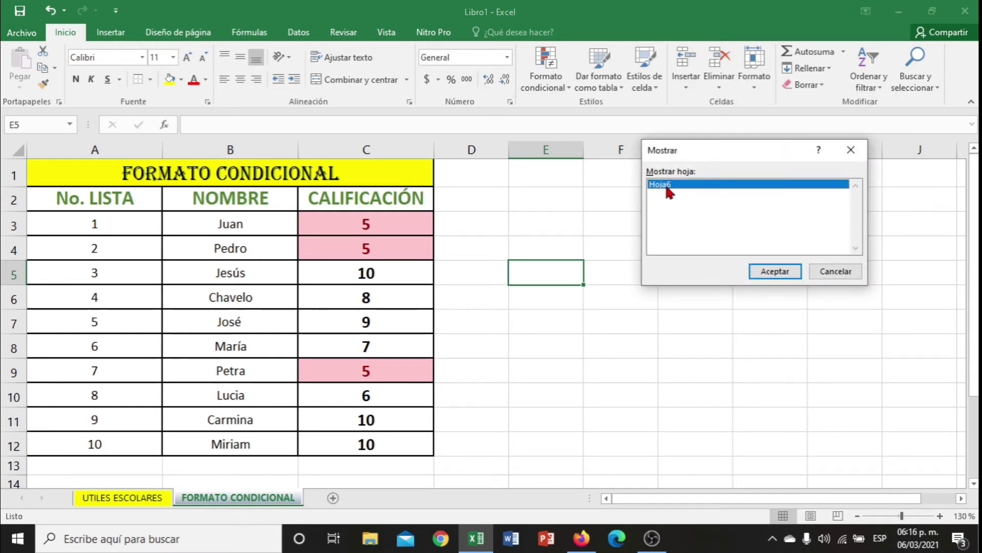
left_click(774, 271)
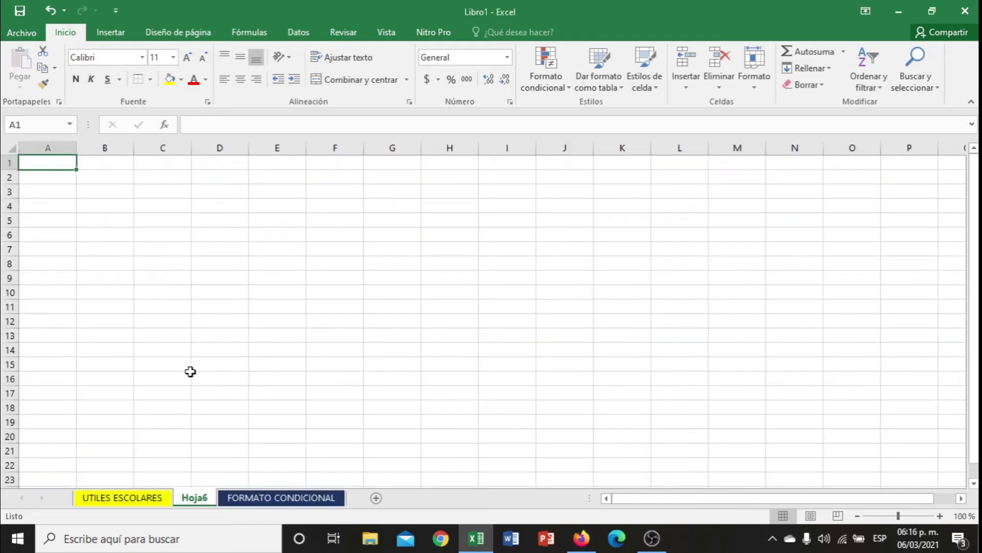
Delete Hoja6, check UTILES ESCOLARES, and return to FORMATO CONDICIONAL
left_click(720, 90)
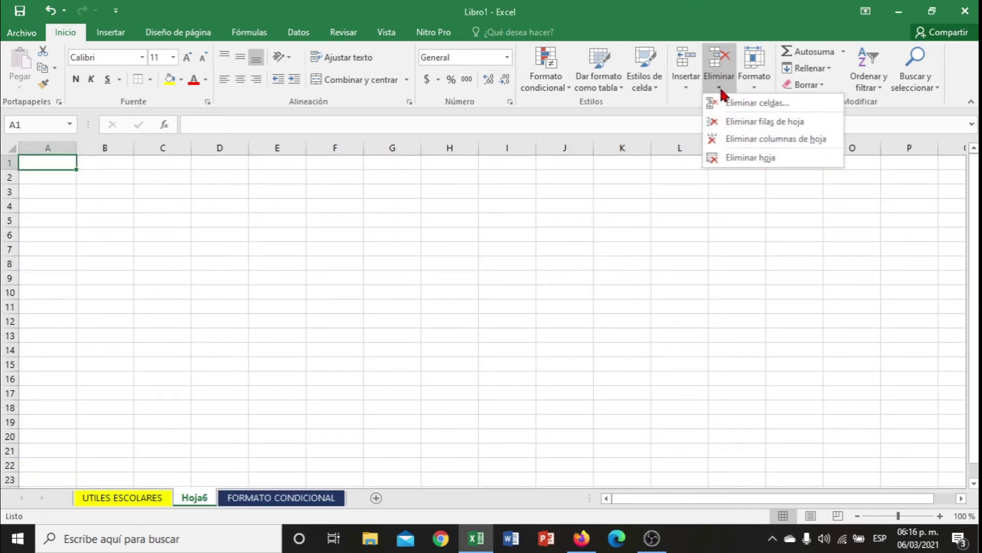
left_click(745, 159)
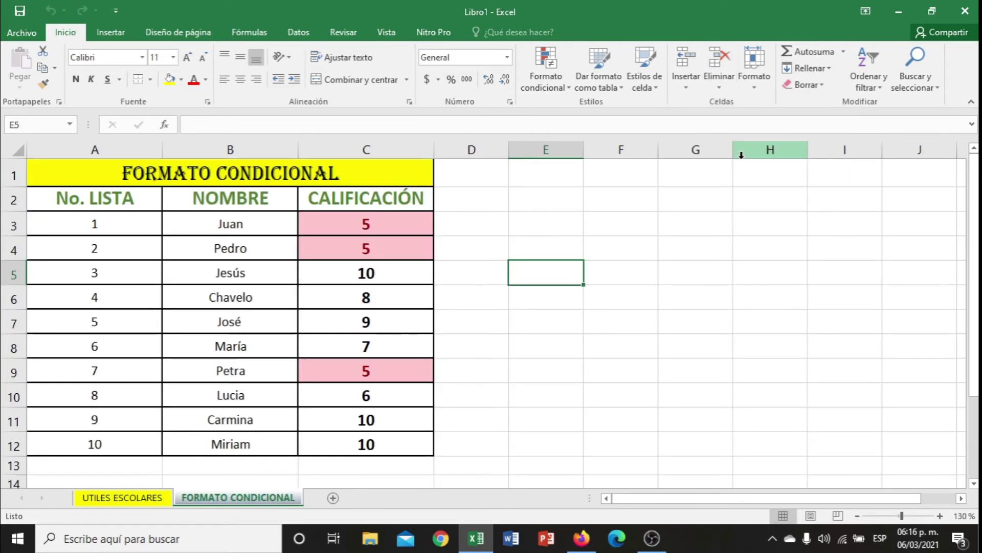
left_click(672, 270)
left_click(126, 501)
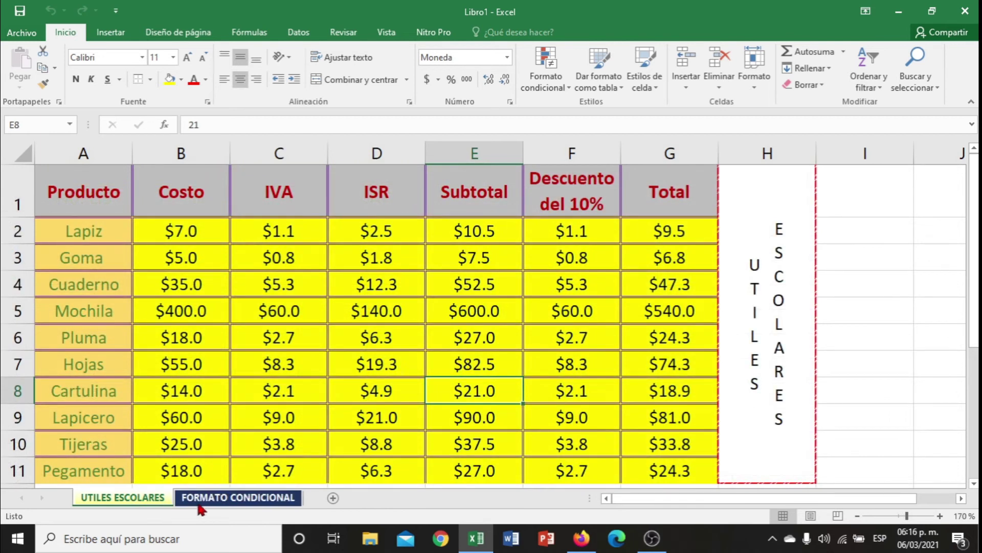
left_click(200, 506)
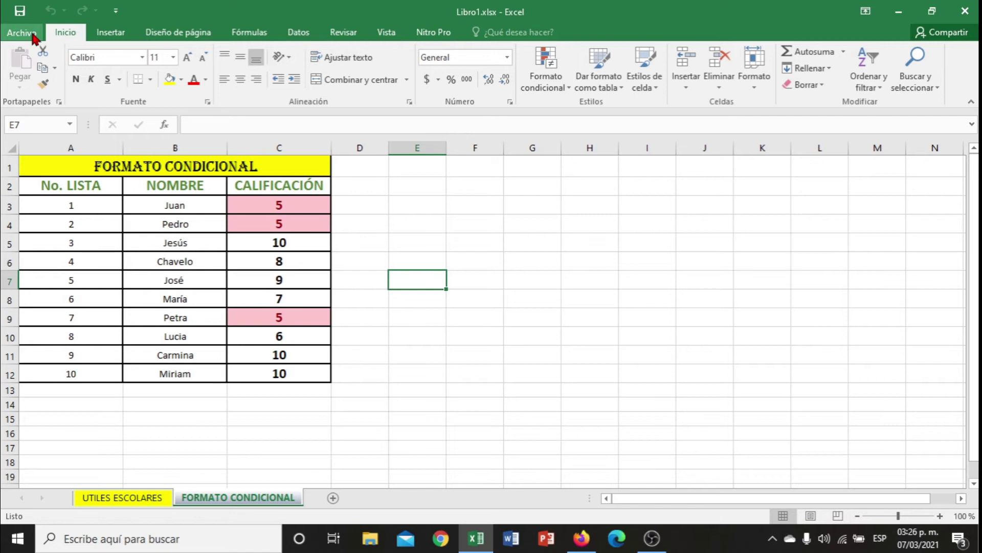
Apply Estrecho (narrow) margins and Horizontal (landscape) orientation to the sheet
left_click(194, 35)
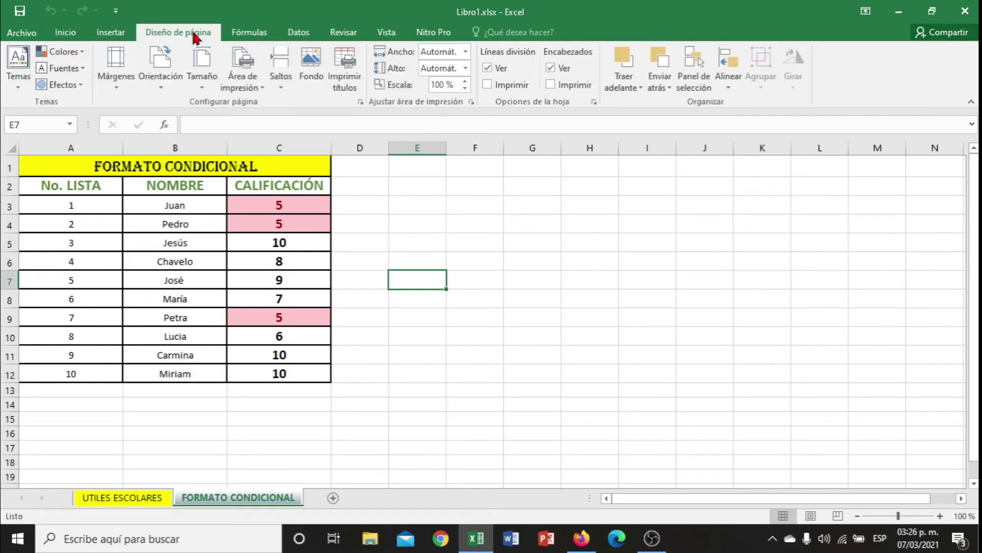
left_click(116, 77)
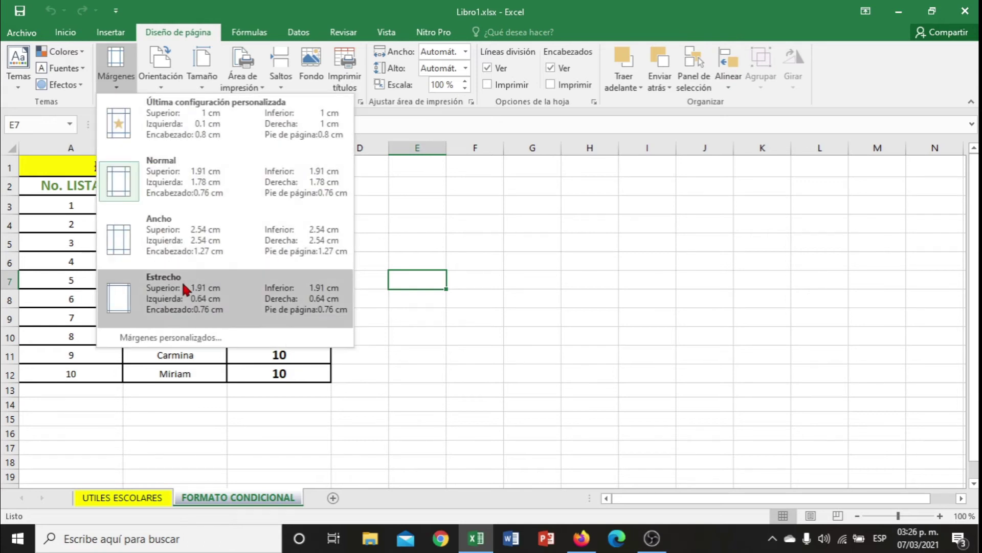
left_click(185, 289)
left_click(159, 86)
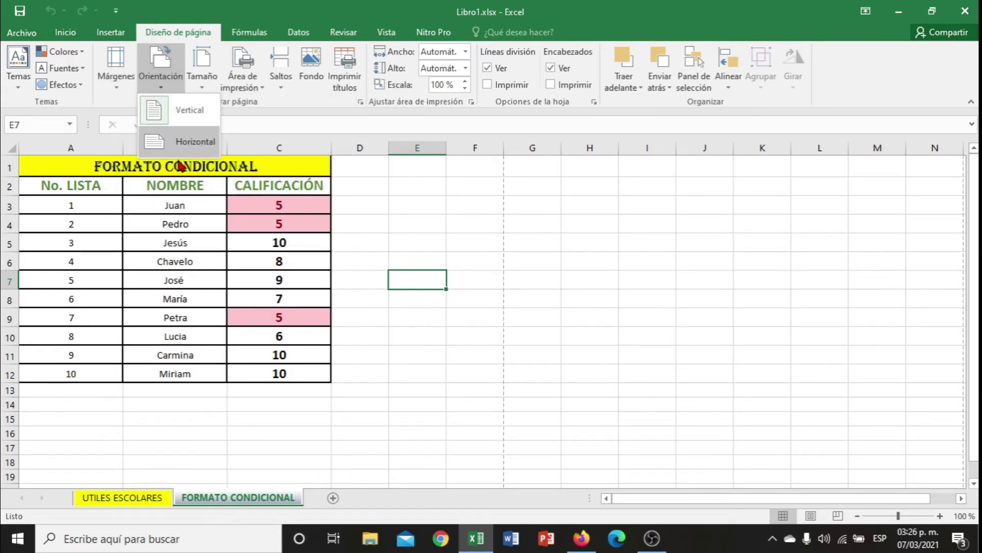
left_click(188, 146)
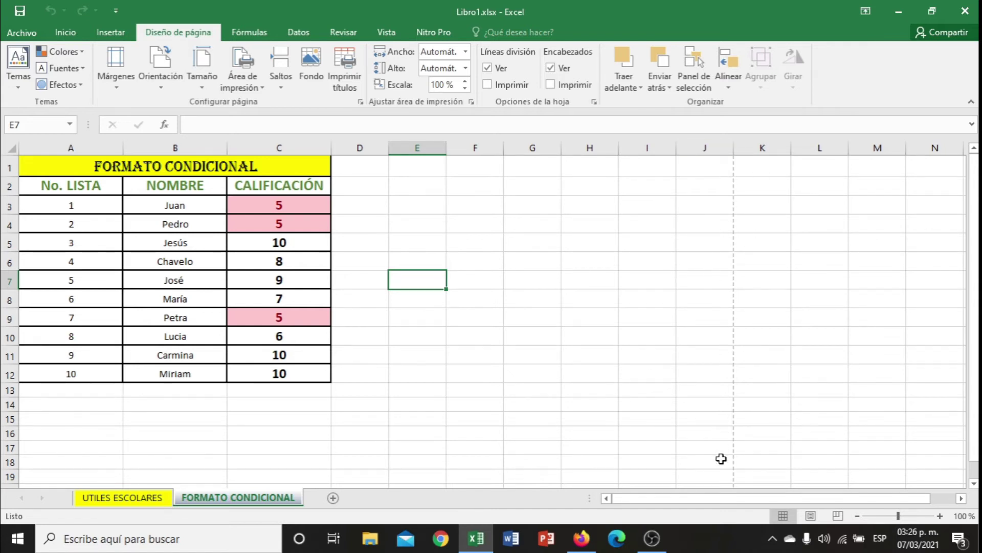
scroll(650, 397, "down", 4)
scroll(647, 379, "up", 2)
scroll(647, 380, "down", 2)
scroll(536, 323, "up", 4)
left_click_drag(92, 149, 278, 149)
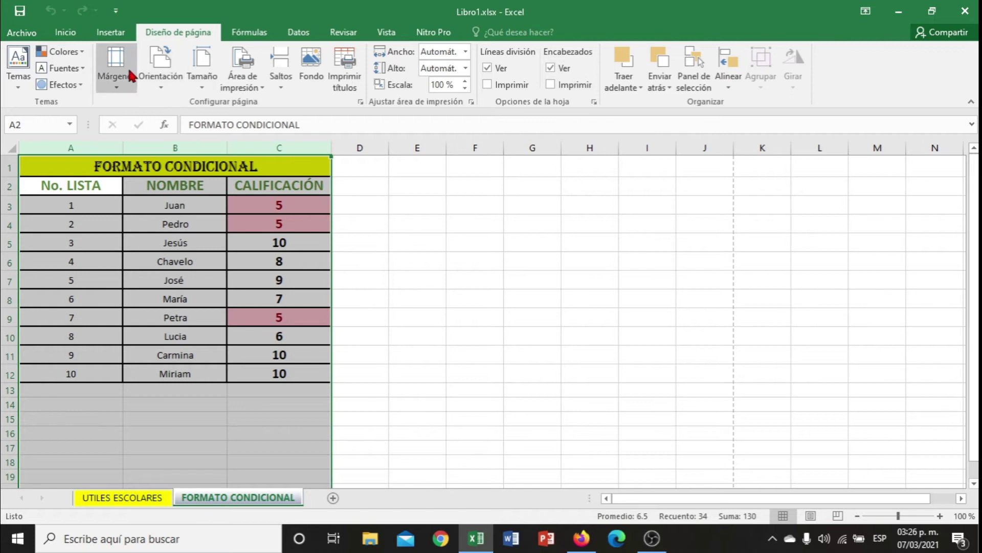
Set columns A to C to width 15
left_click(66, 33)
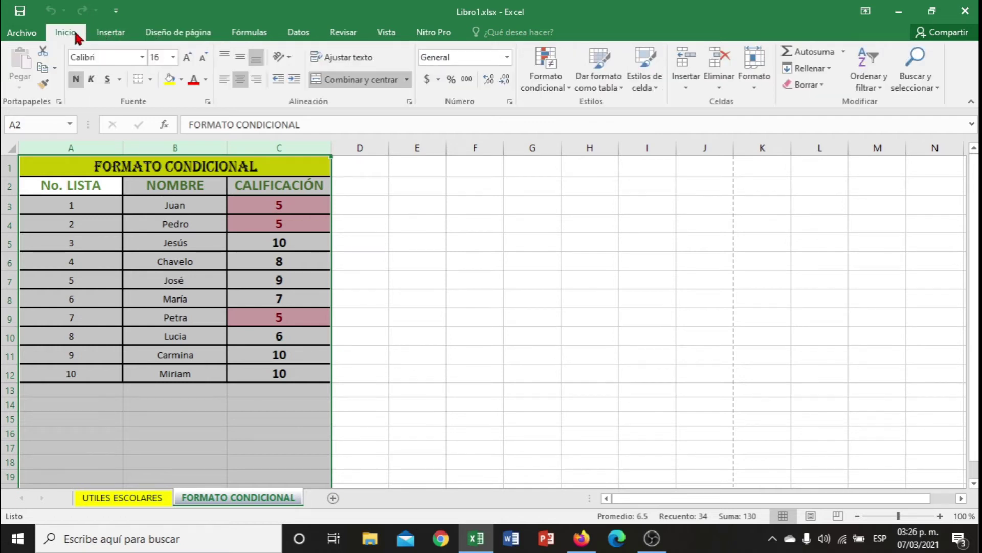
left_click(755, 87)
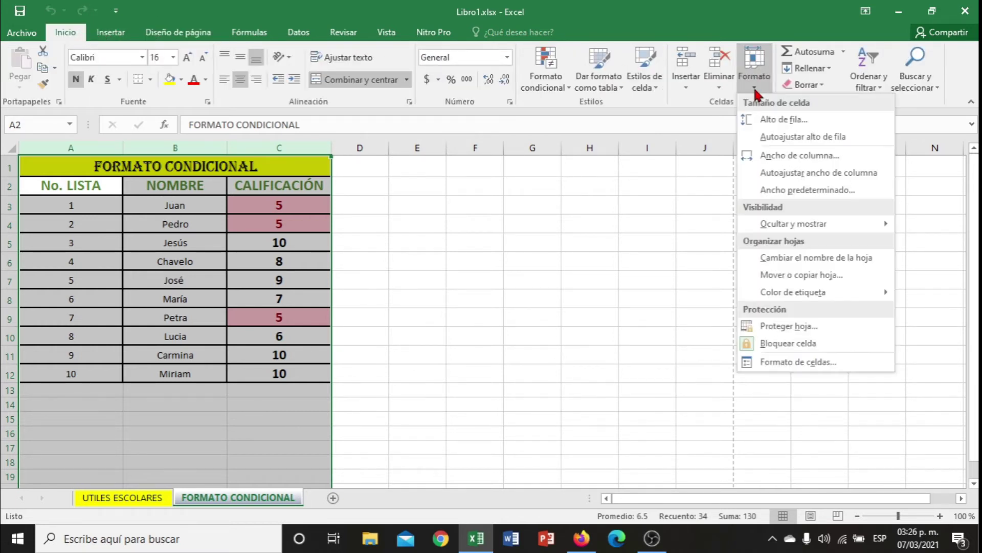
left_click(819, 160)
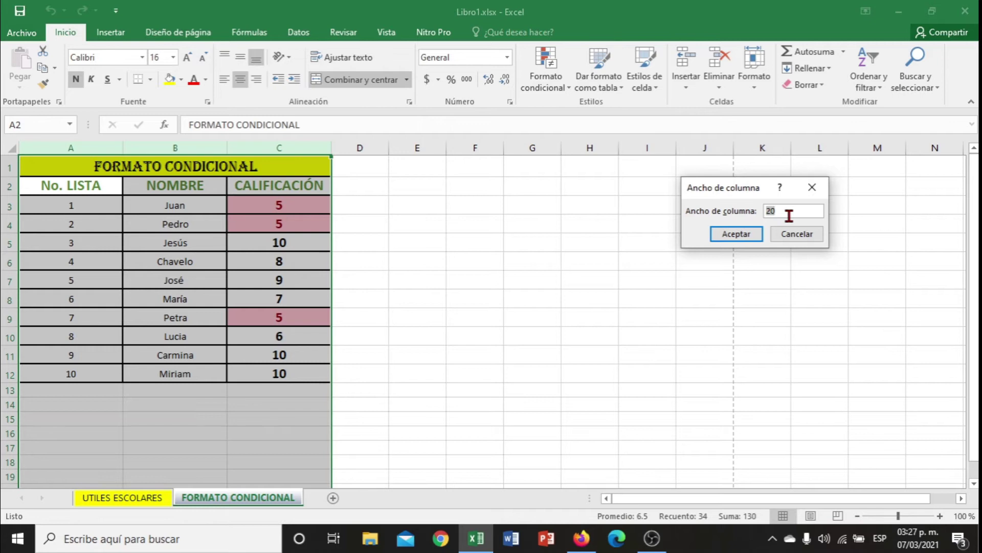
left_click(735, 234)
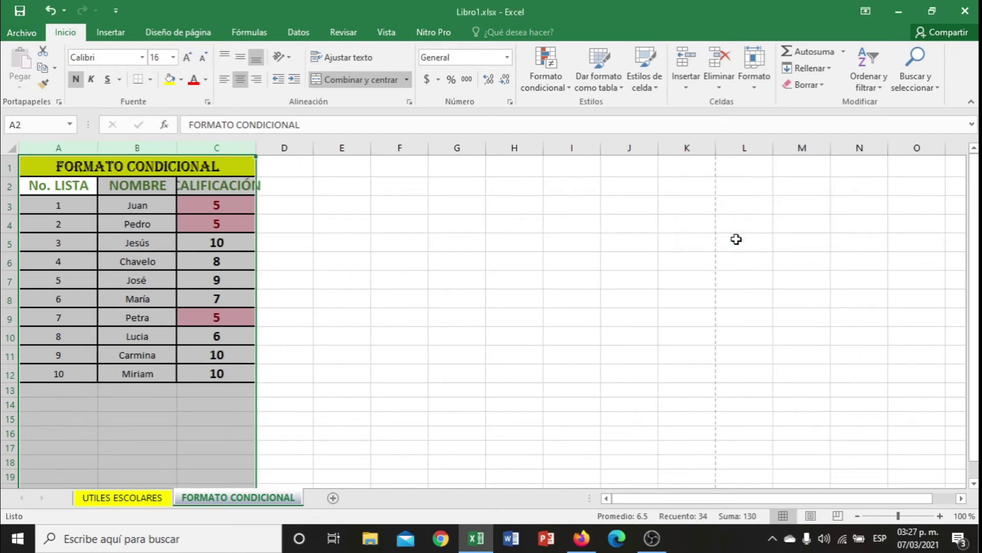
left_click(280, 254)
Make the A2:C2 headings font size 12
left_click(56, 182)
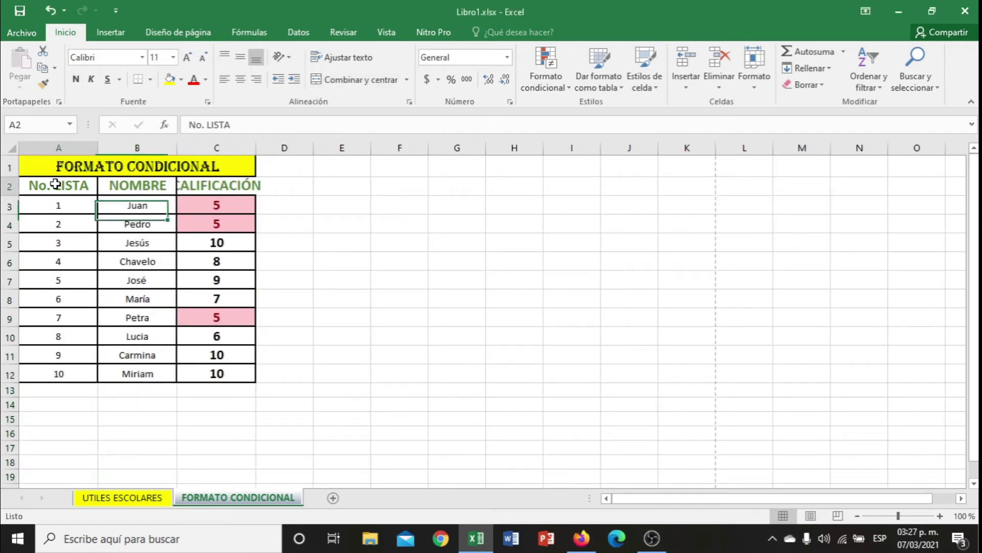
left_click(219, 187)
left_click_drag(81, 186, 192, 189)
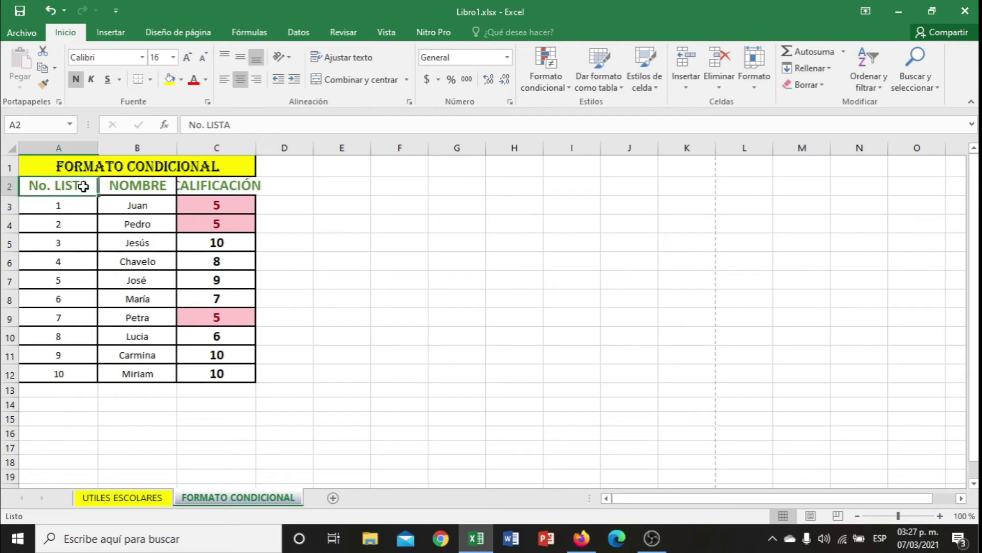
left_click(172, 57)
left_click(156, 124)
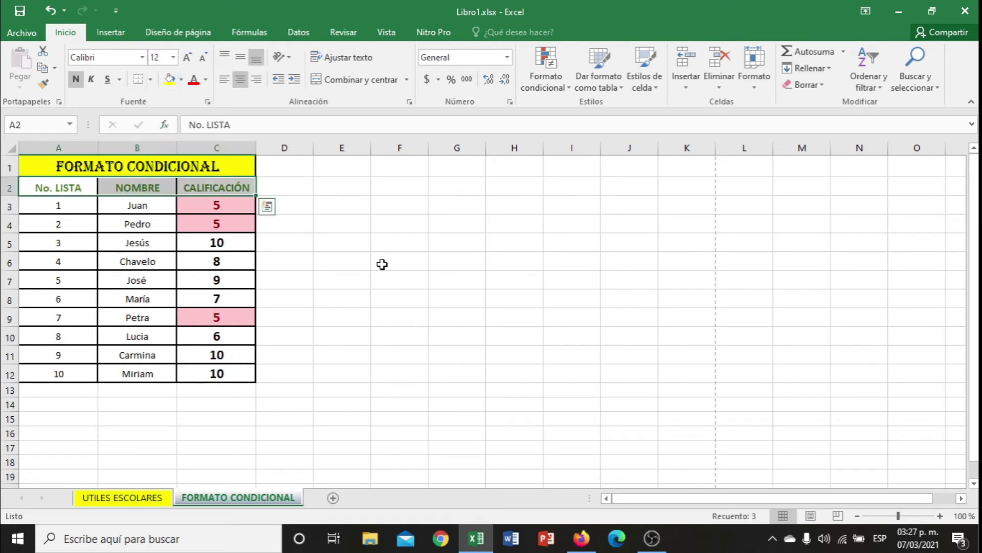
left_click(369, 251)
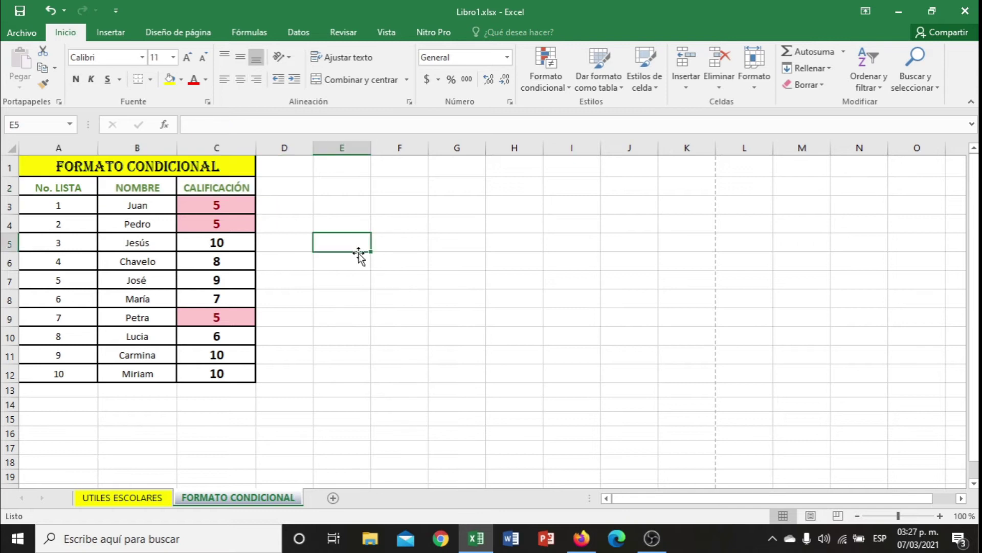
left_click(385, 252)
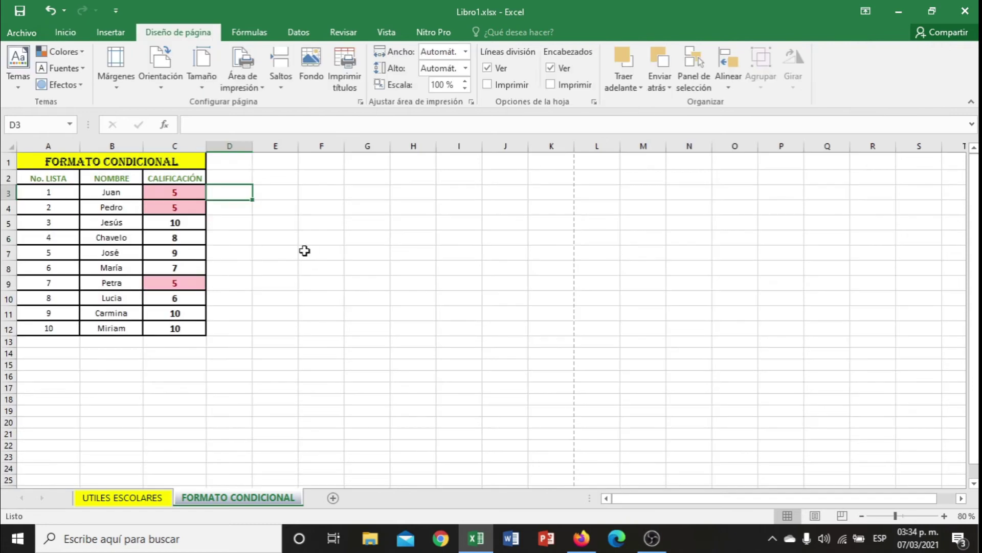
left_click(262, 221)
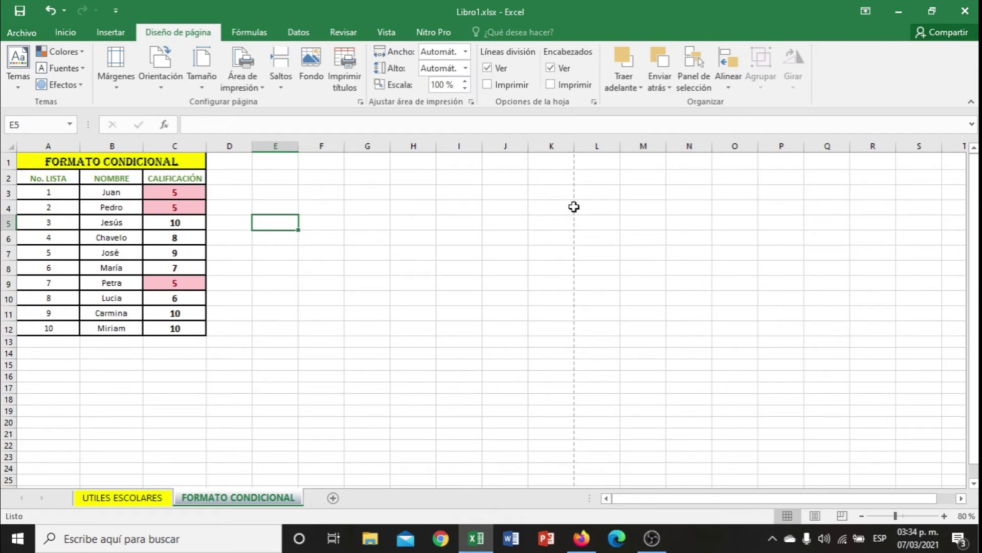
left_click(488, 68)
left_click(488, 68)
left_click(494, 70)
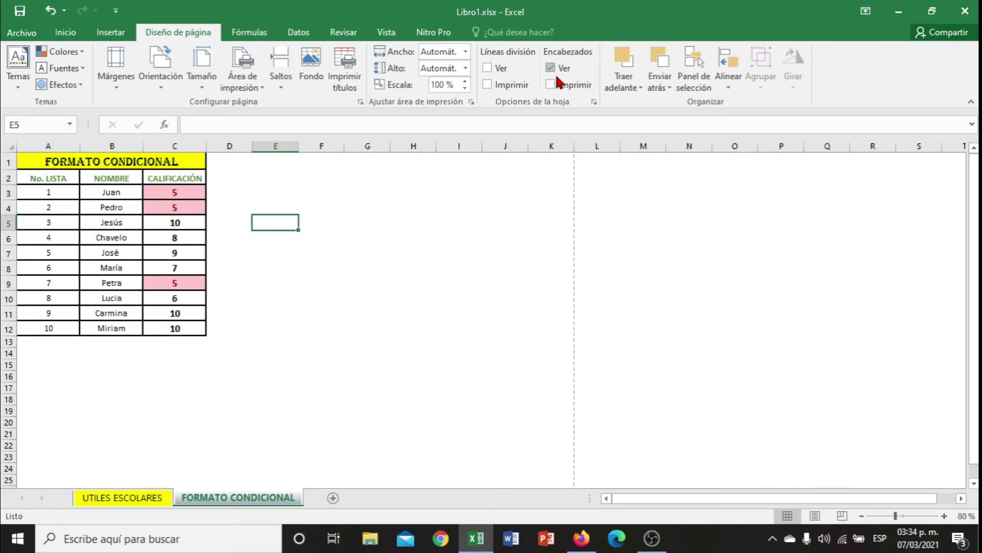
left_click(493, 67)
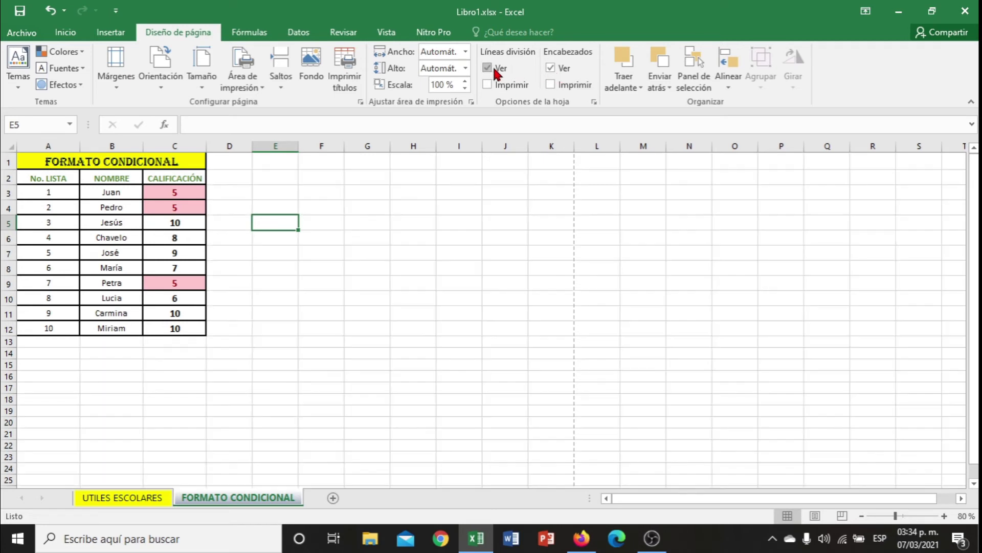
left_click(551, 68)
left_click(551, 68)
left_click(594, 103)
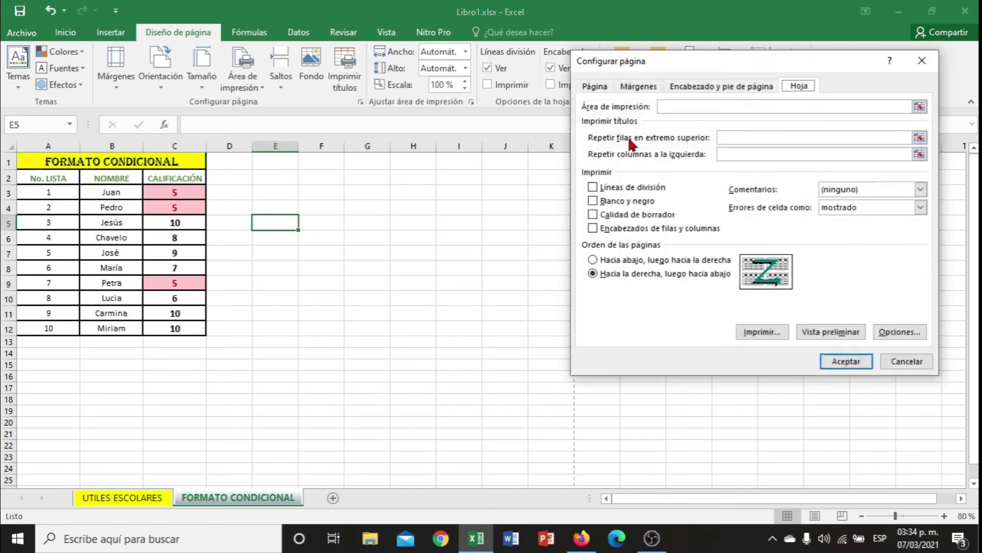
In Page Setup's custom header, insert the page number left and total page count right
left_click(638, 88)
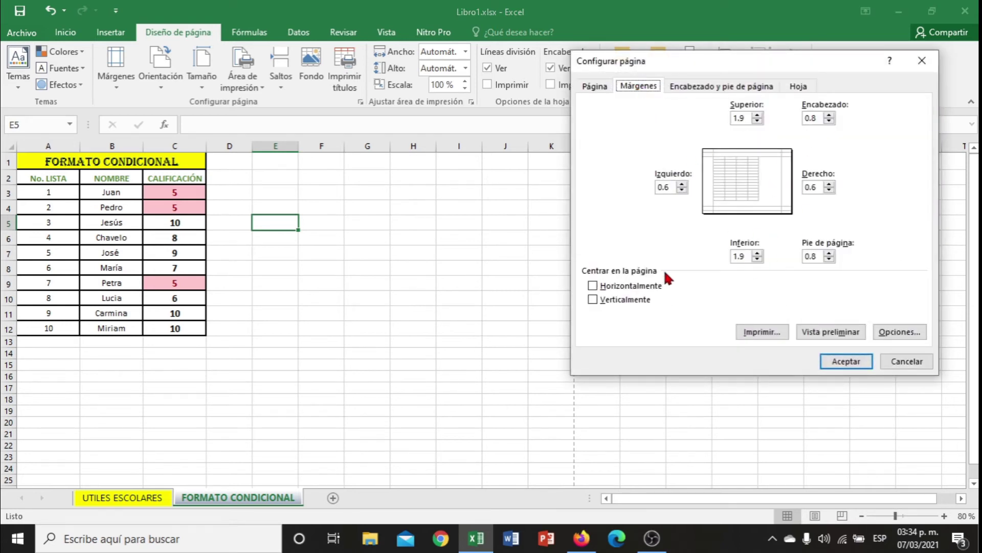
left_click(593, 86)
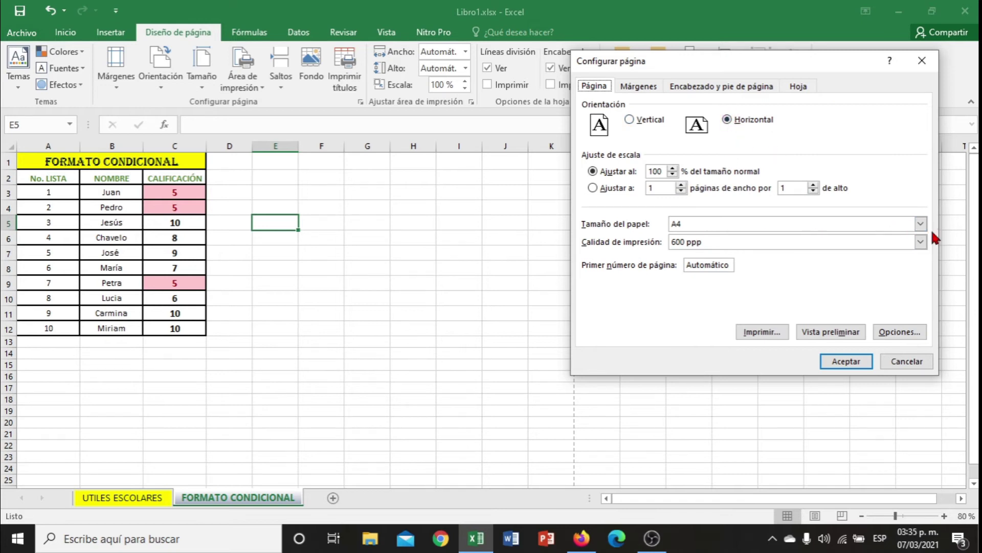
left_click(691, 87)
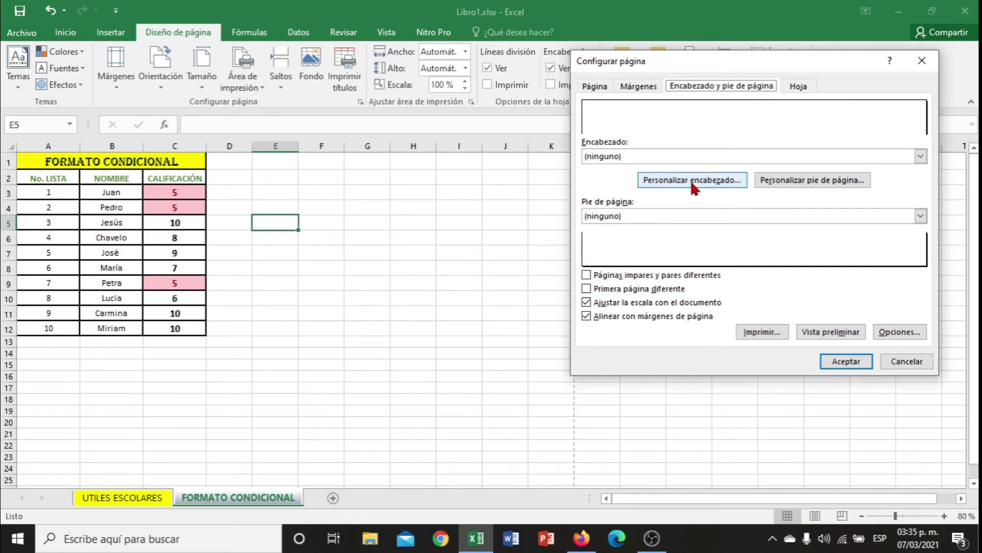
left_click(703, 187)
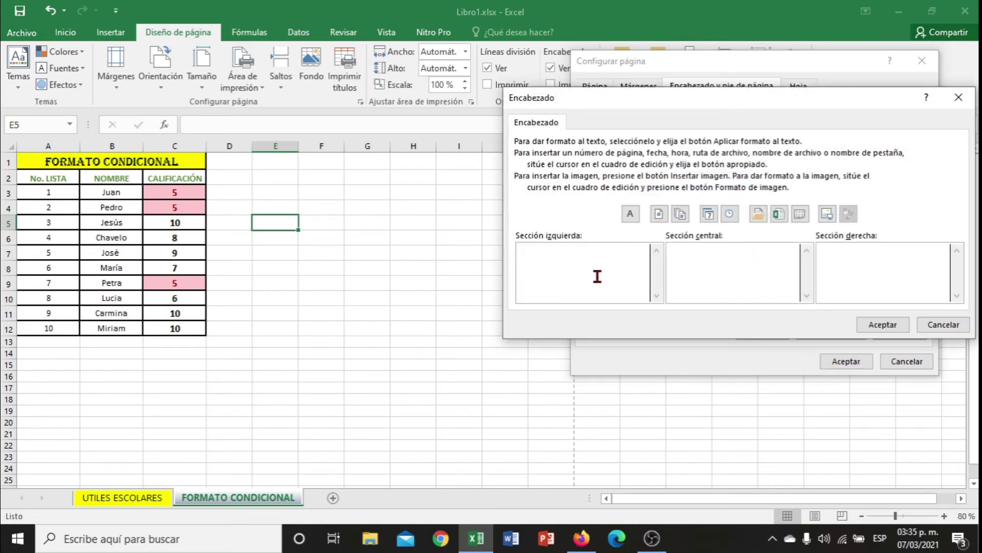
left_click(659, 216)
left_click(681, 214)
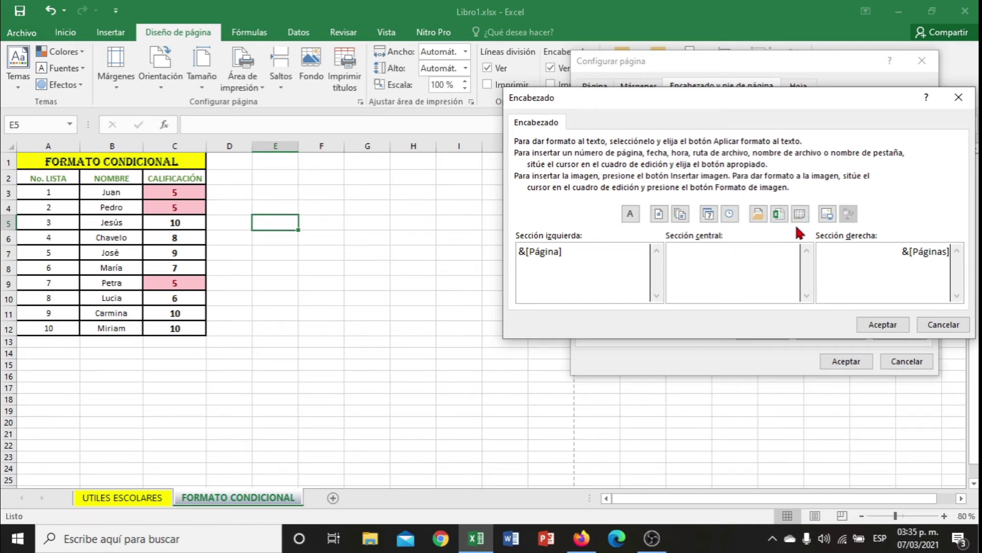
left_click(827, 214)
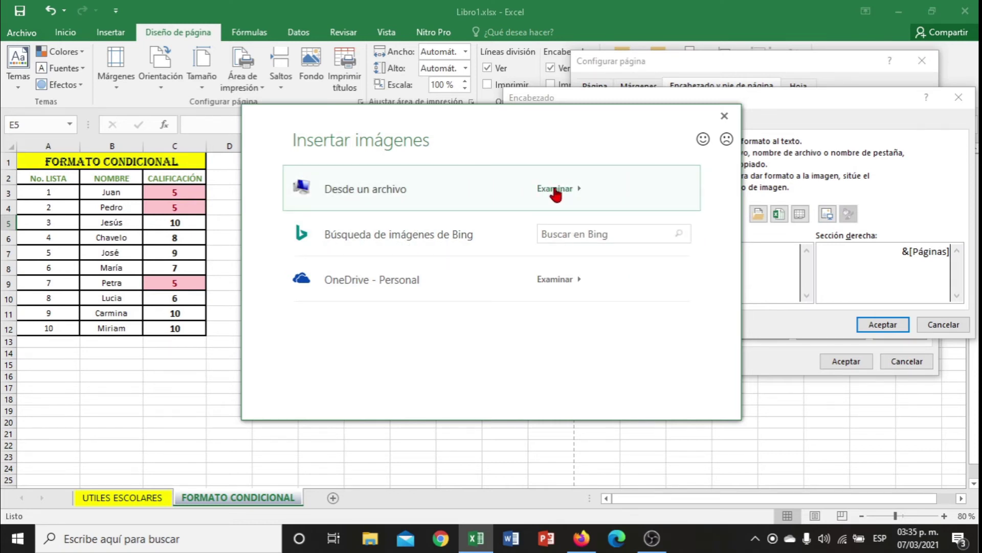
Insert the picture 2.jpg from Escritorio into the header's centre section
left_click(556, 189)
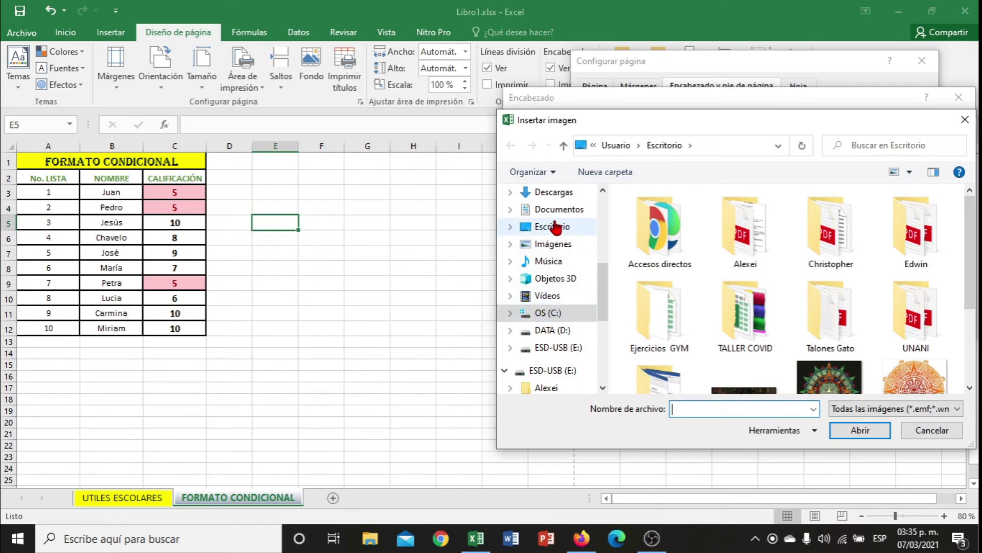
left_click(553, 226)
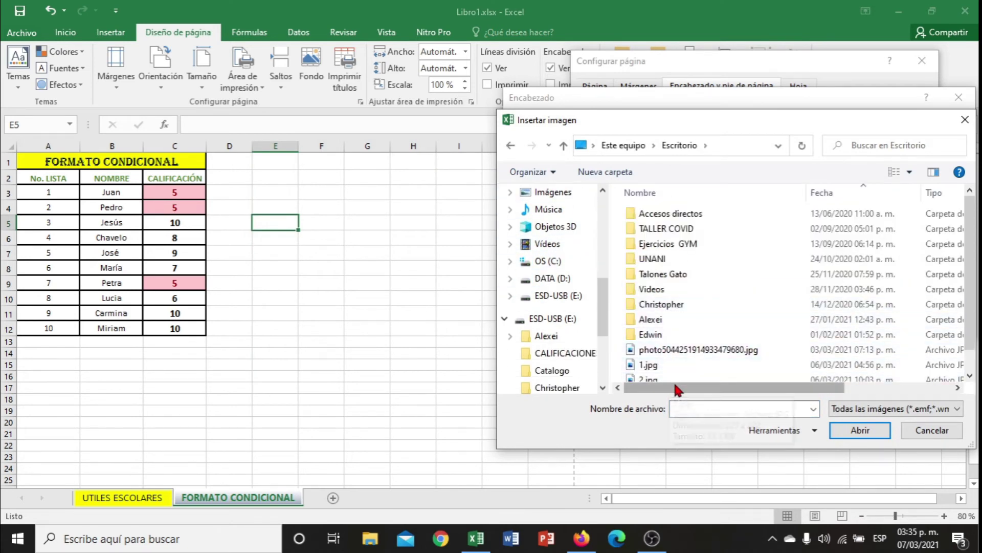
scroll(975, 361, "down", 1)
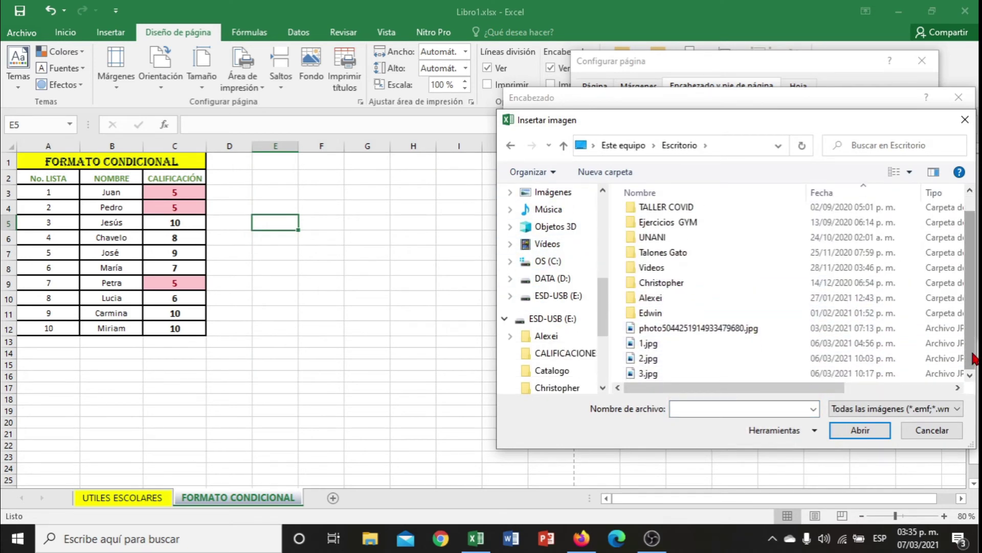
left_click(649, 360)
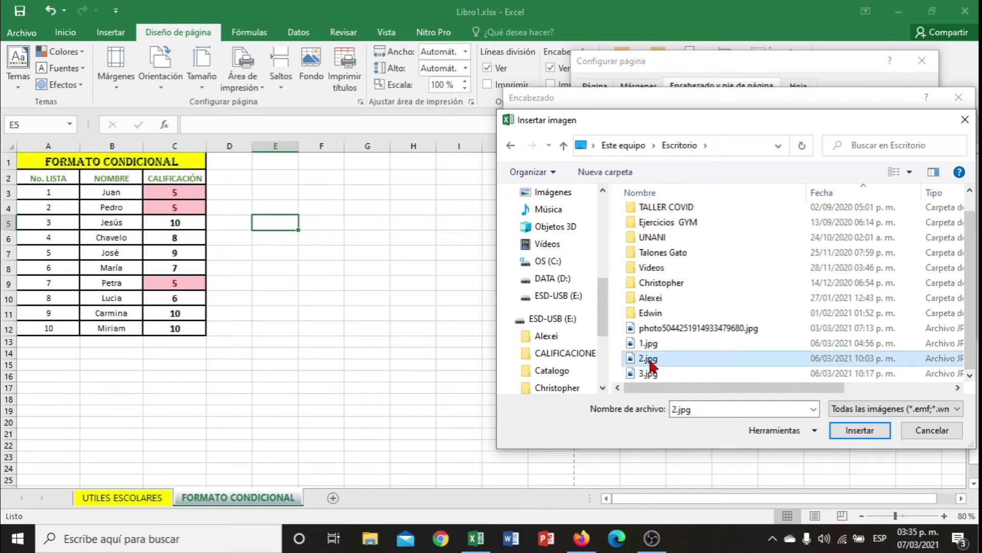
left_click(855, 432)
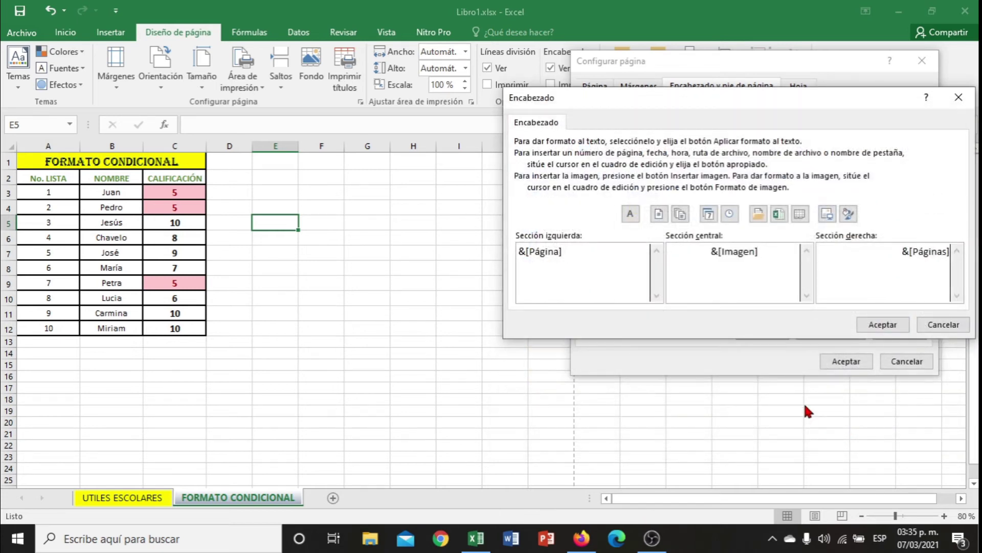
Accept the header and check the picture in the print preview
left_click(883, 324)
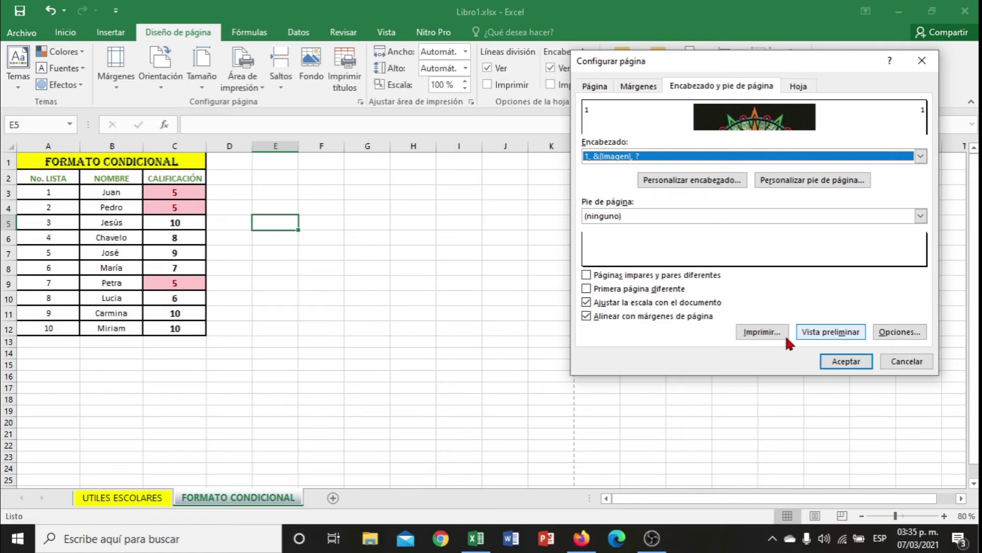
left_click(836, 334)
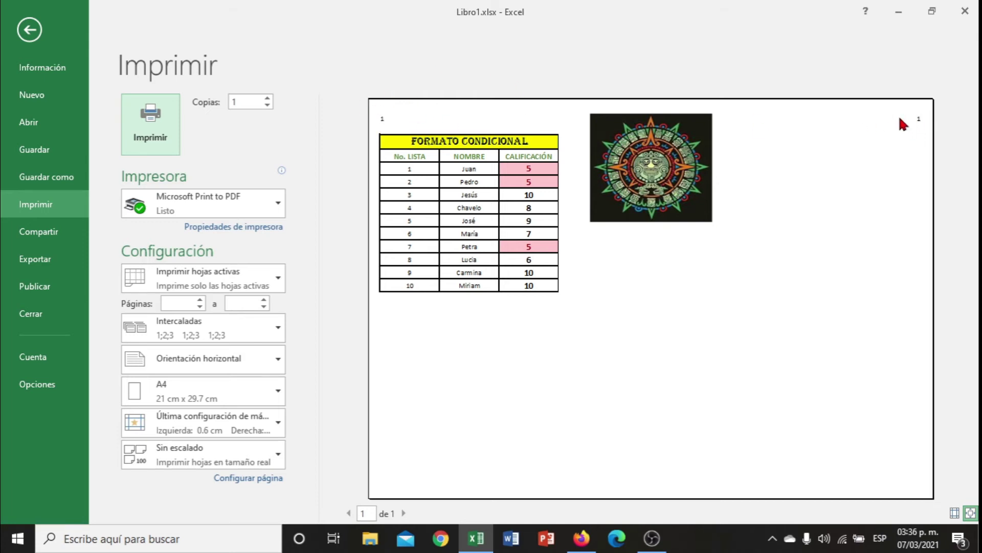
left_click(25, 29)
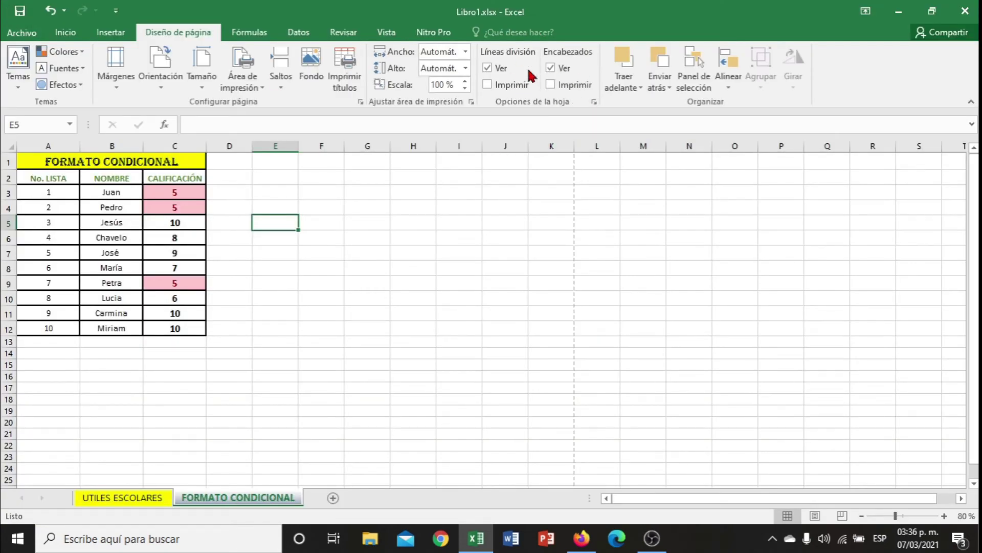
left_click(594, 102)
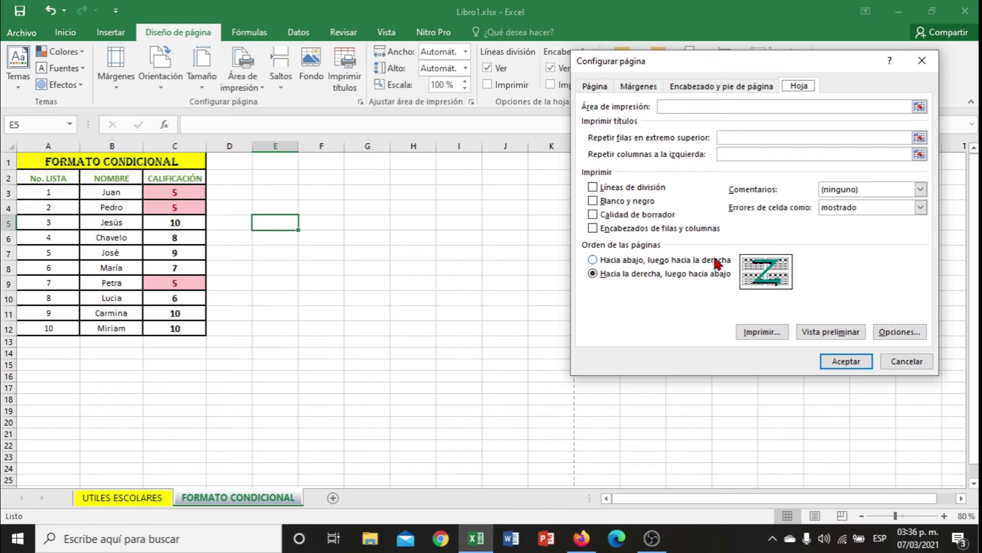
Try the down-then-across page order and zoom out to view the page breaks
left_click(592, 260)
key("Return")
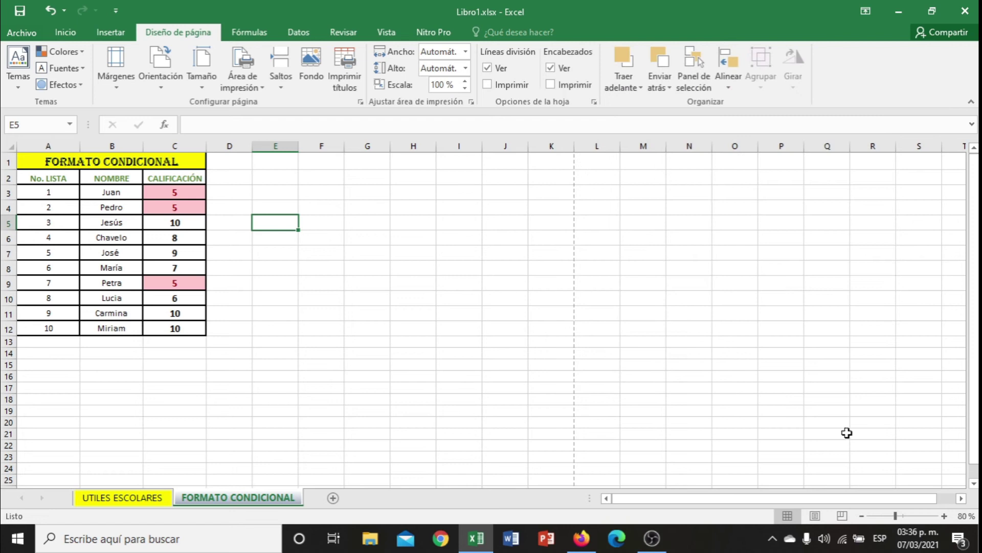
left_click(863, 516)
left_click(863, 516)
left_click(863, 515)
left_click(862, 516)
left_click(862, 516)
left_click(862, 516)
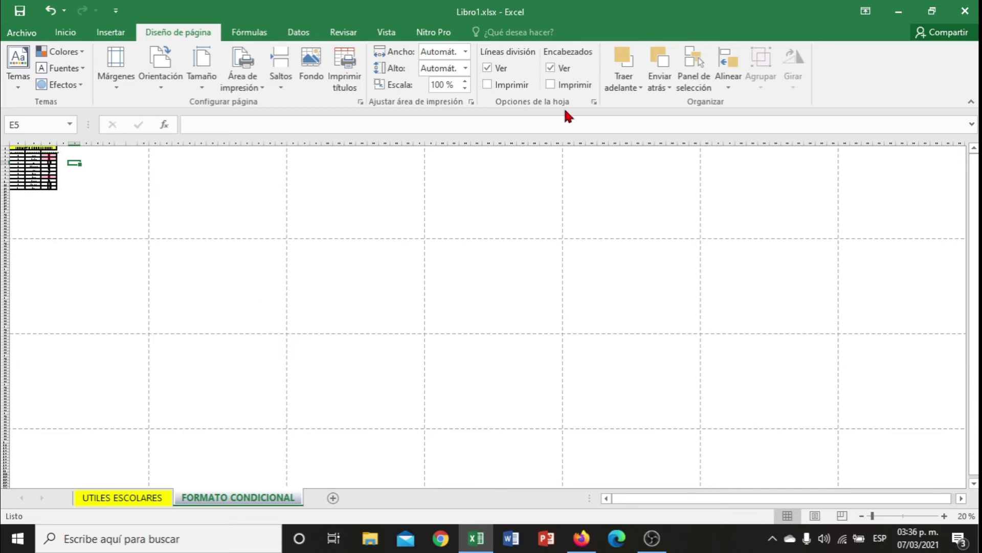
Change the page order to 'Hacia la derecha, luego hacia abajo' in Configurar página
left_click(594, 103)
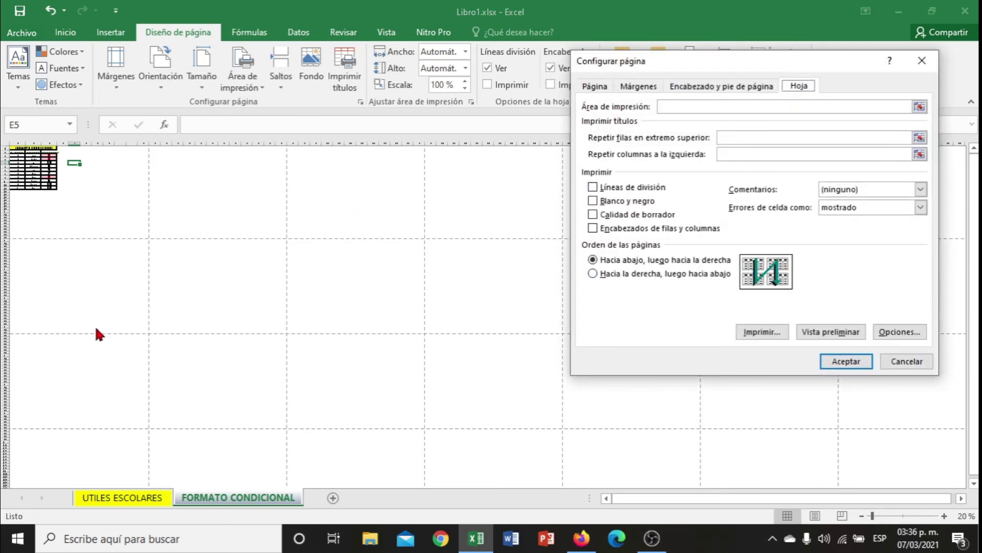
left_click(593, 274)
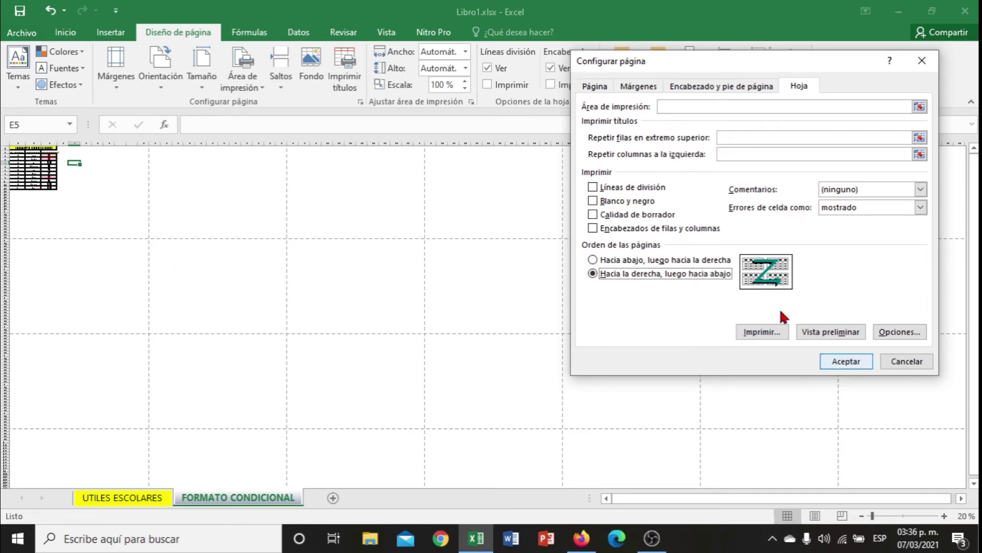
left_click(745, 88)
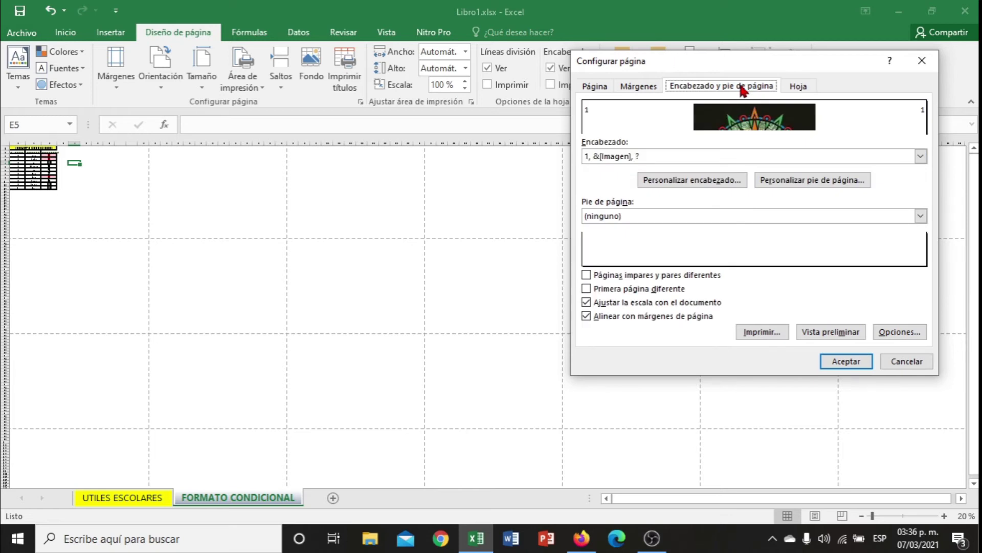
Swap &[Páginas] in the custom header's right section for the date, then print-preview the page
left_click(715, 182)
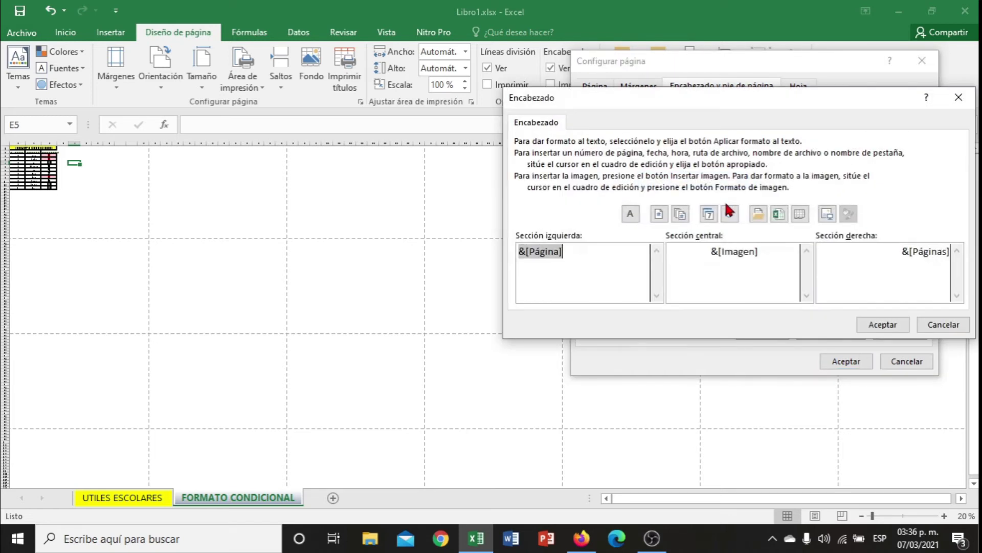
left_click(951, 252)
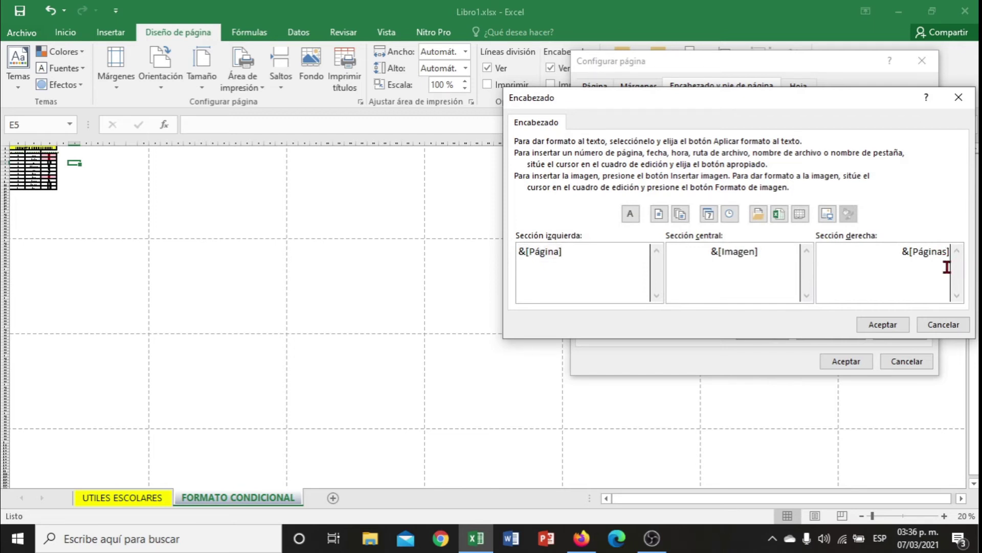
key("BackSpace")
key("BackSpace")
key("BackSpace")
key("BackSpace")
key("BackSpace")
key("BackSpace")
left_click(708, 215)
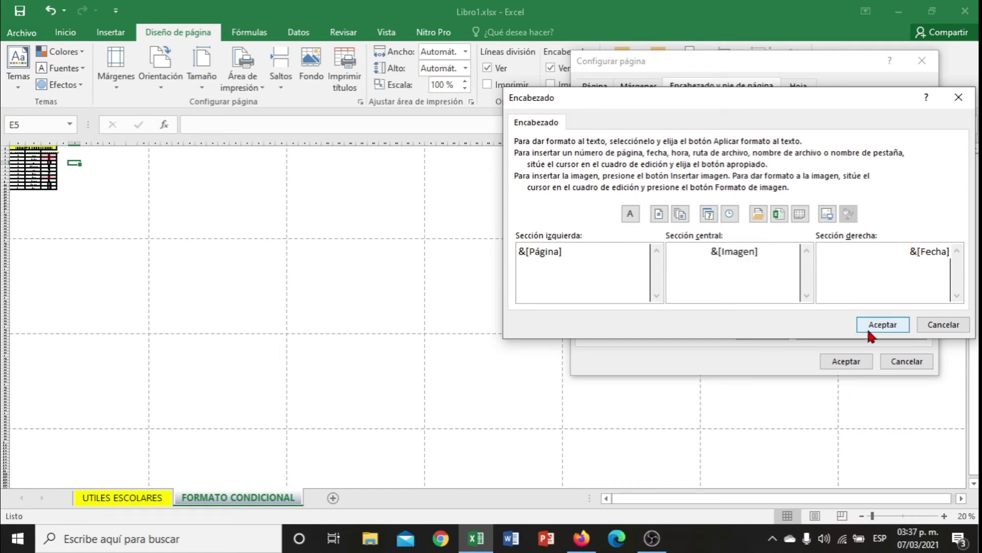
left_click(882, 324)
left_click(830, 332)
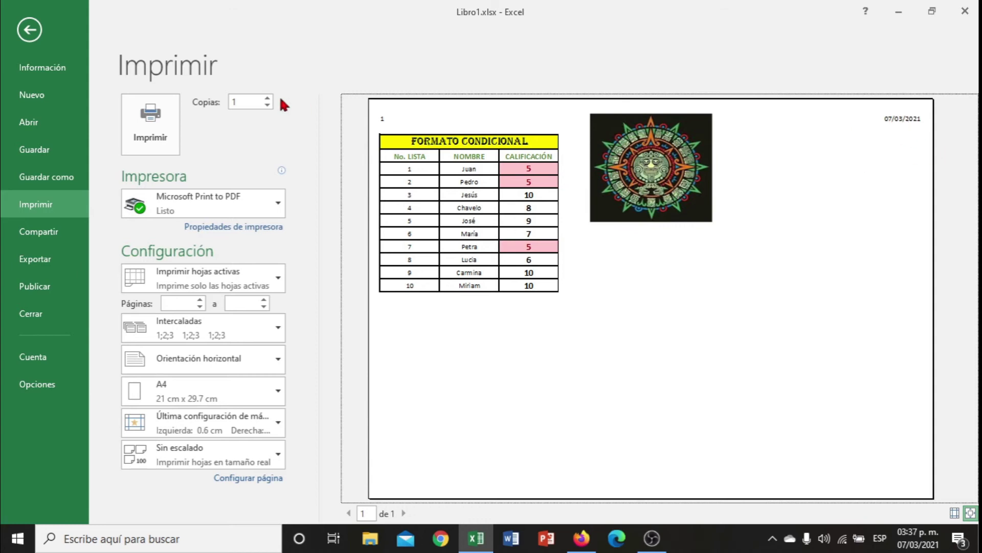
Close the print preview and set the worksheet zoom to 70%
left_click(29, 29)
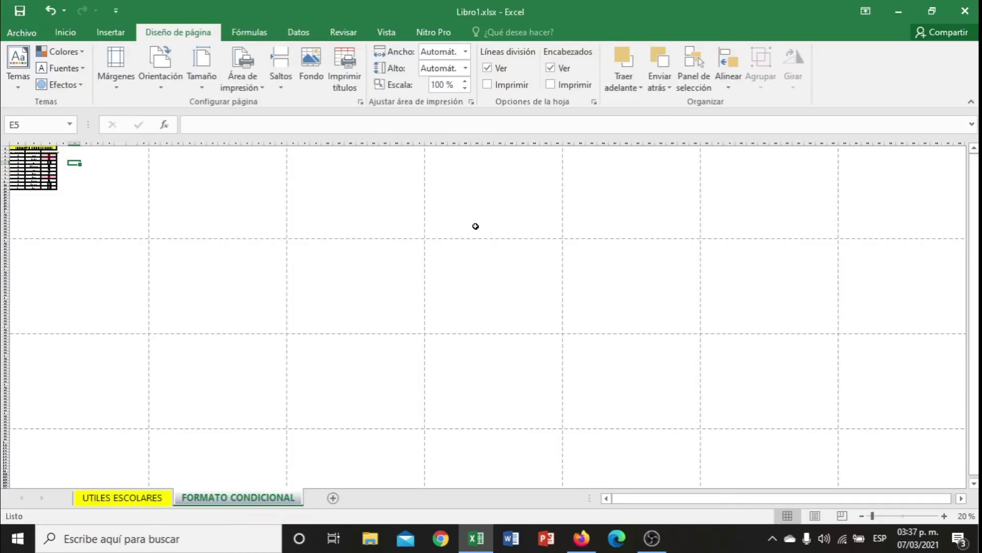
left_click(945, 516)
left_click(945, 516)
left_click(944, 515)
left_click(944, 516)
left_click(944, 516)
left_click(944, 515)
left_click(944, 515)
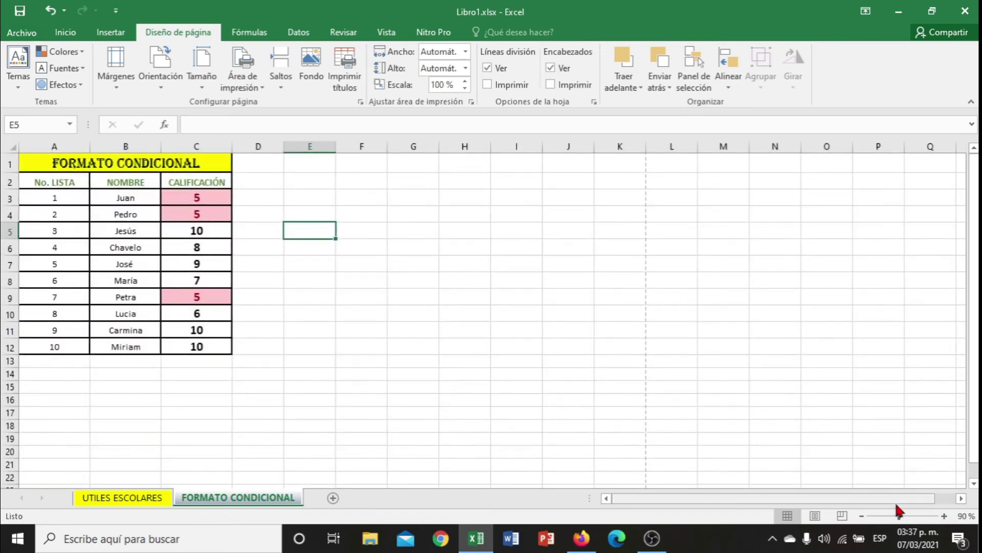
left_click(862, 516)
left_click(862, 515)
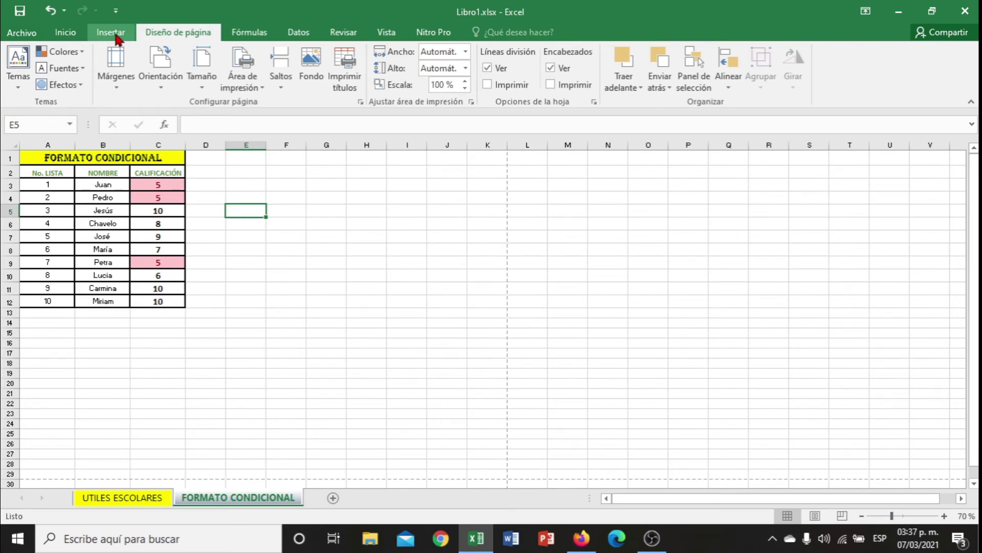
left_click(110, 33)
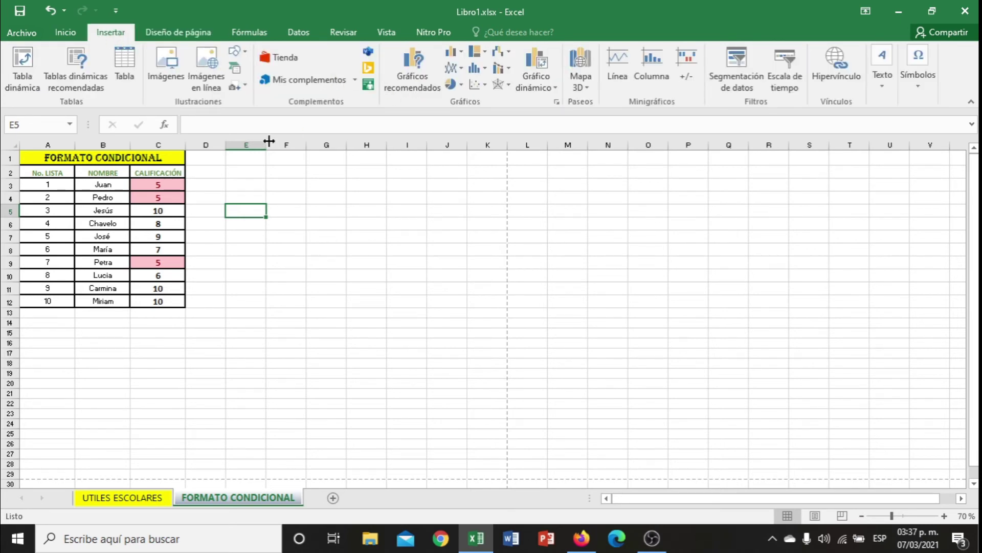
Select the grade table from the FORMATO CONDICIONAL title cell A1 through C12
left_click(123, 160)
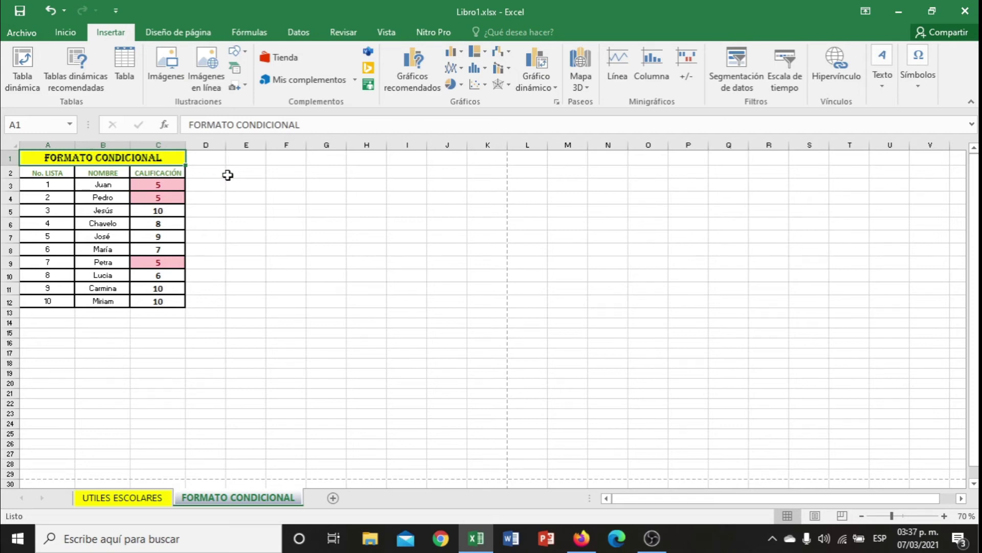
key("shift+Right")
key("shift+Right")
key("shift+Down")
key("shift+Down")
key("shift+Down")
key("shift+Down")
key("shift+Down")
key("shift+Down")
key("shift+Down")
key("shift+Down")
key("shift+Down")
key("shift+Down")
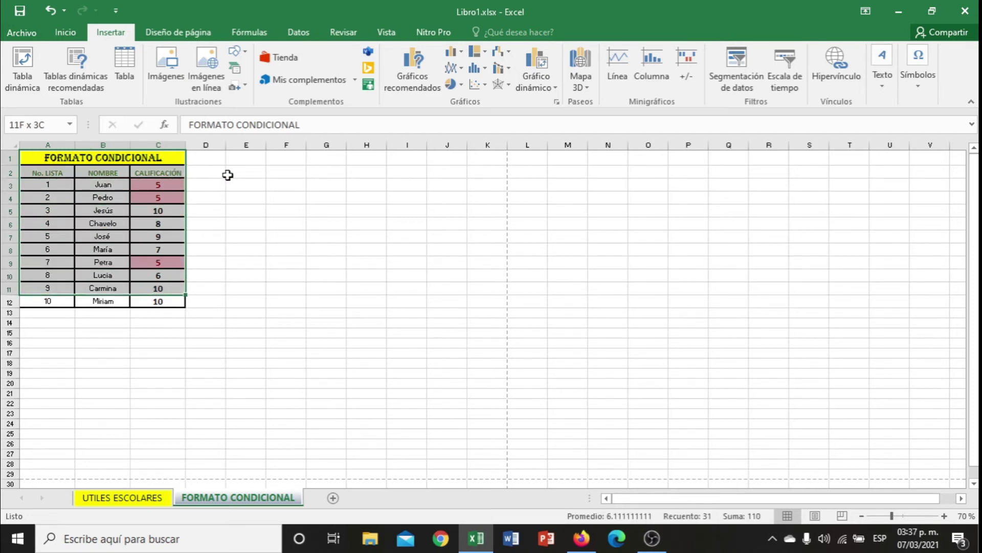
key("shift+Down")
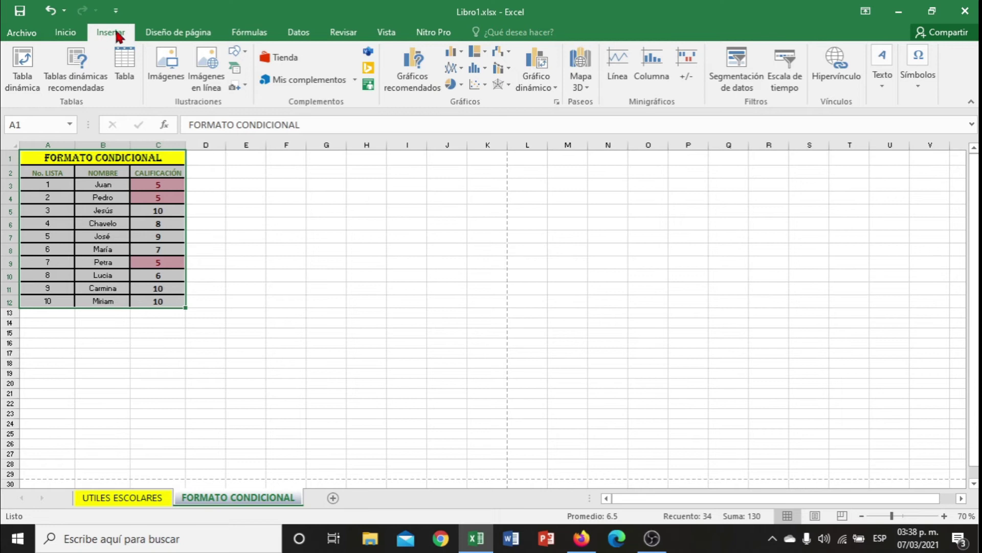
left_click(436, 83)
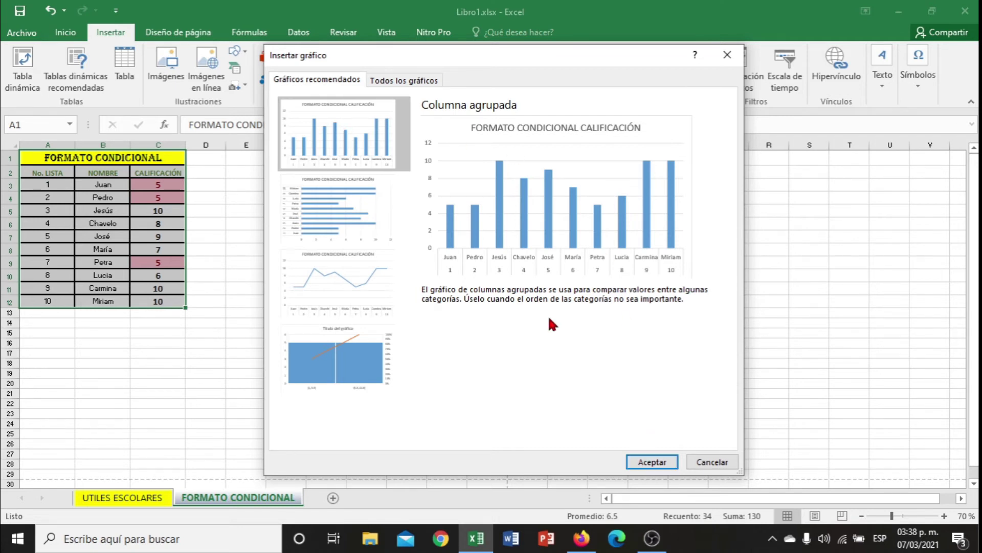
left_click(412, 83)
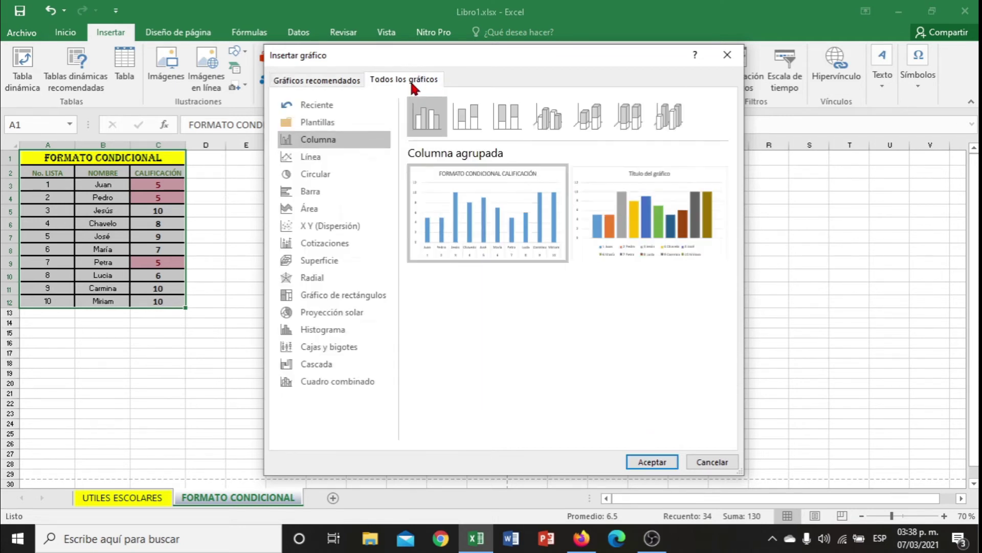
left_click(342, 160)
left_click(328, 174)
left_click(330, 226)
left_click(358, 296)
left_click(358, 330)
left_click(360, 347)
left_click(358, 261)
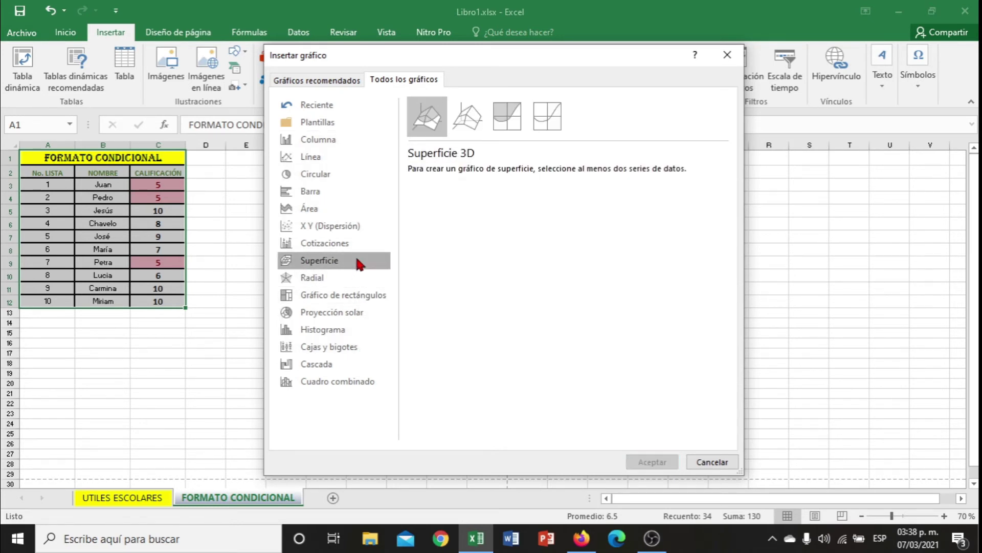
left_click(347, 136)
left_click(322, 80)
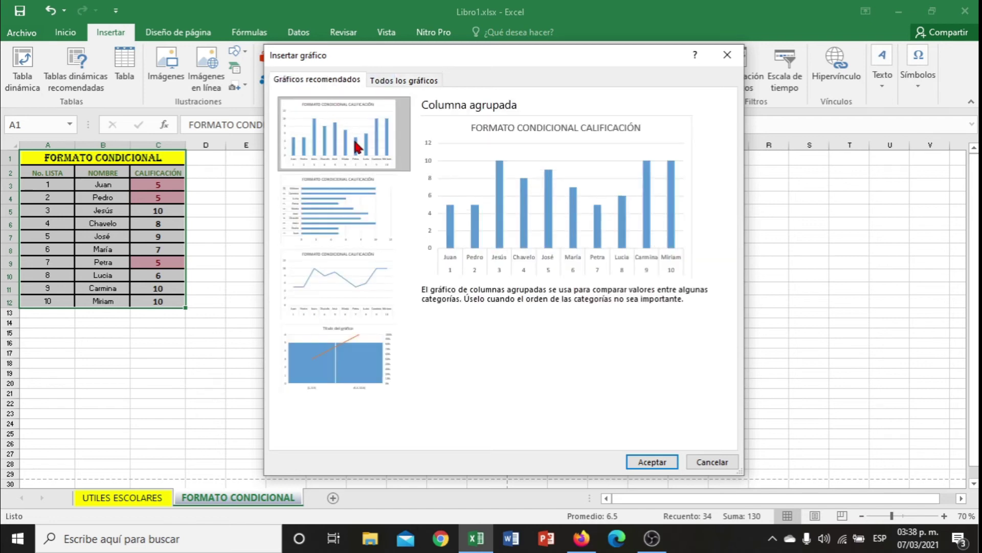
left_click(652, 462)
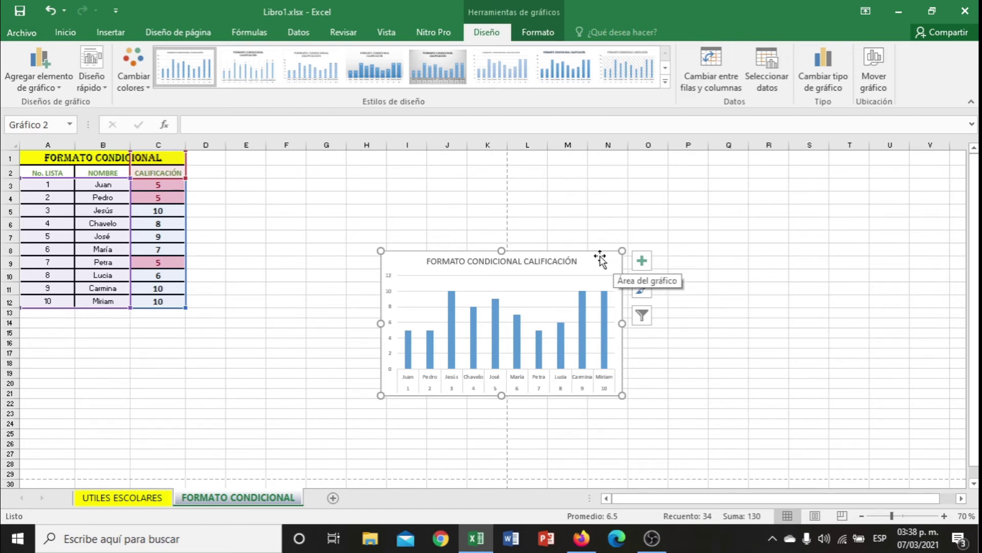
left_click_drag(599, 259, 481, 254)
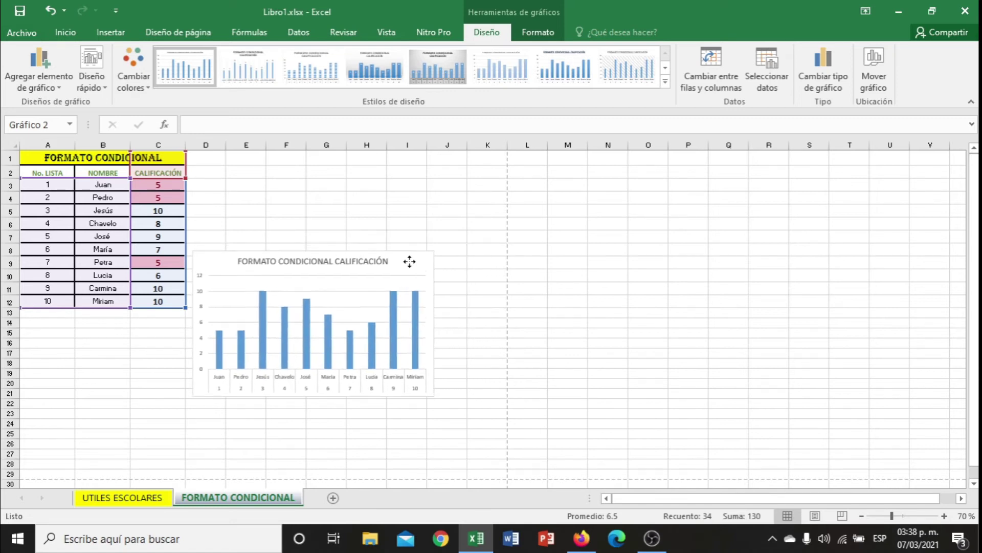
left_click_drag(482, 254, 404, 261)
left_click_drag(433, 398, 499, 430)
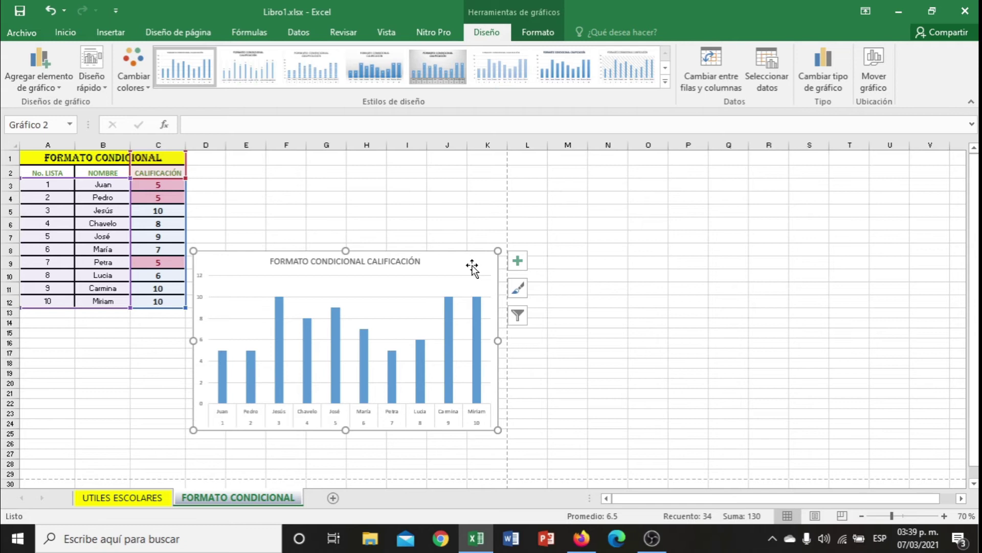
key("Delete")
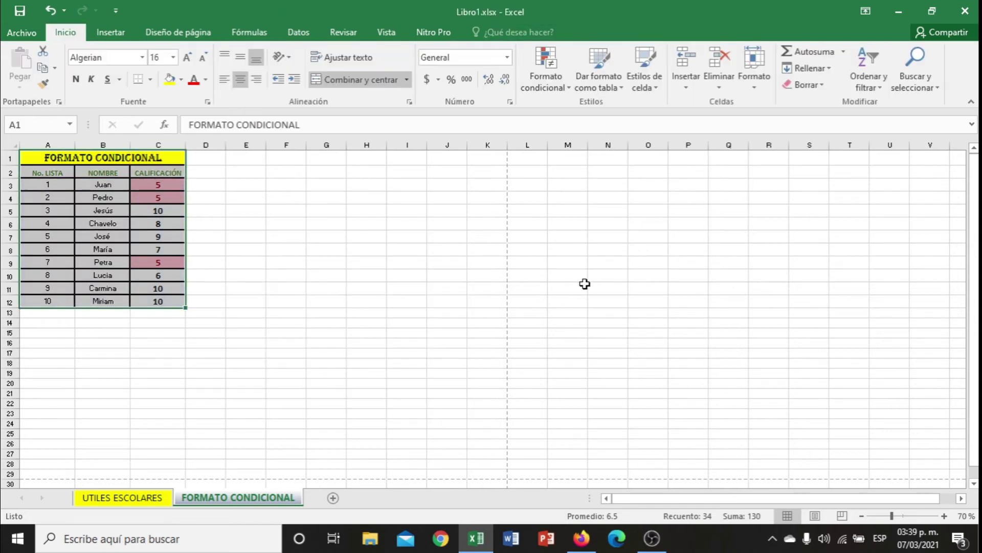
Request Recommended Charts with empty cell G7 selected, then dismiss the data-selection warning
left_click(331, 273)
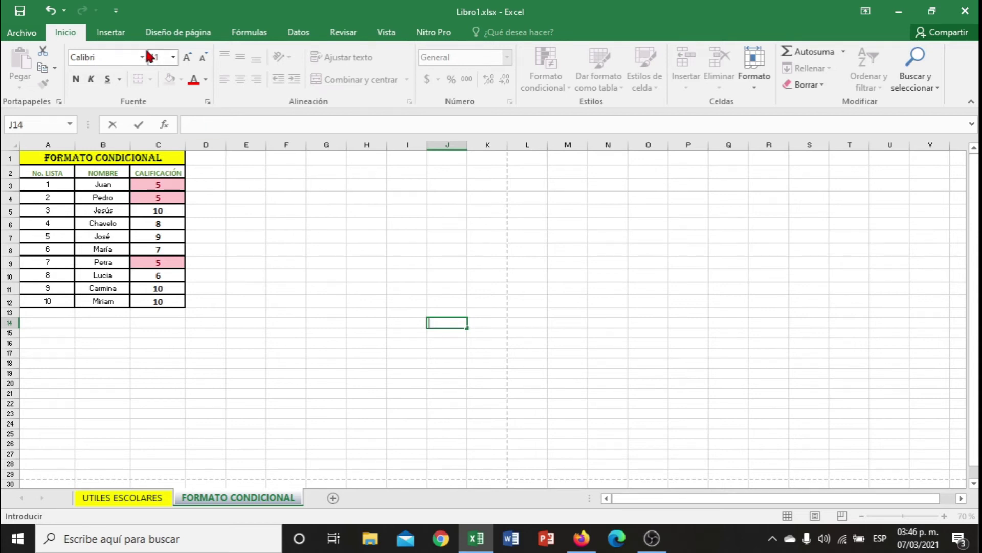
left_click(112, 33)
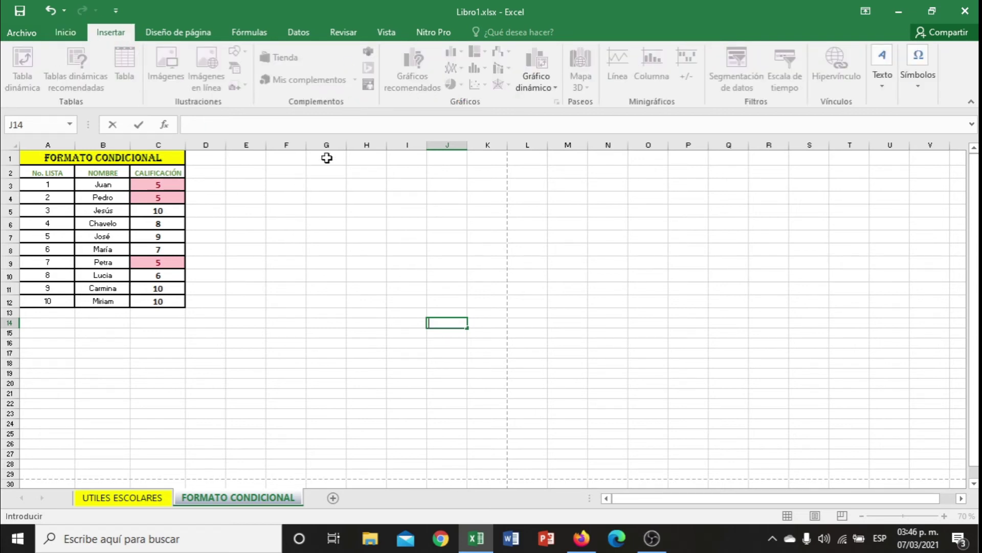
left_click(309, 236)
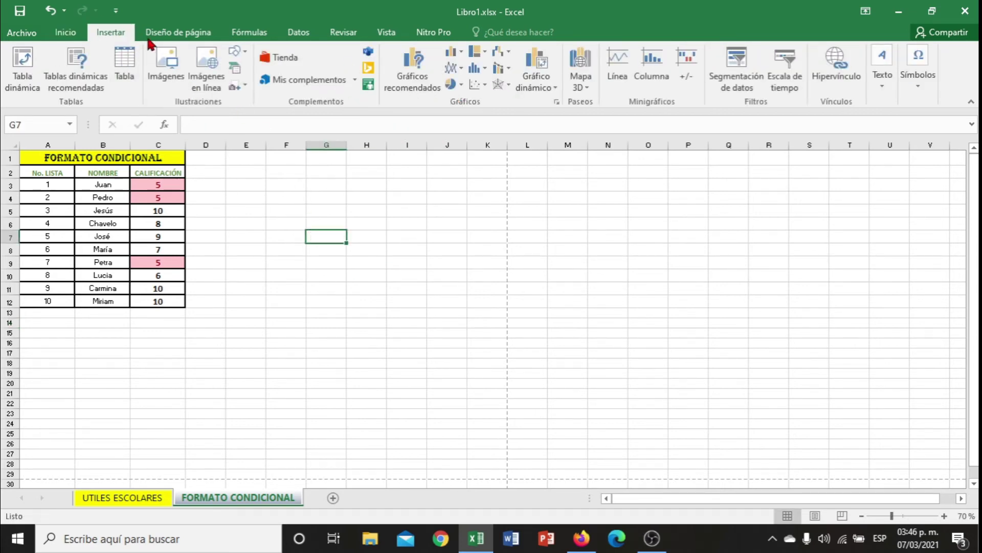
left_click(422, 82)
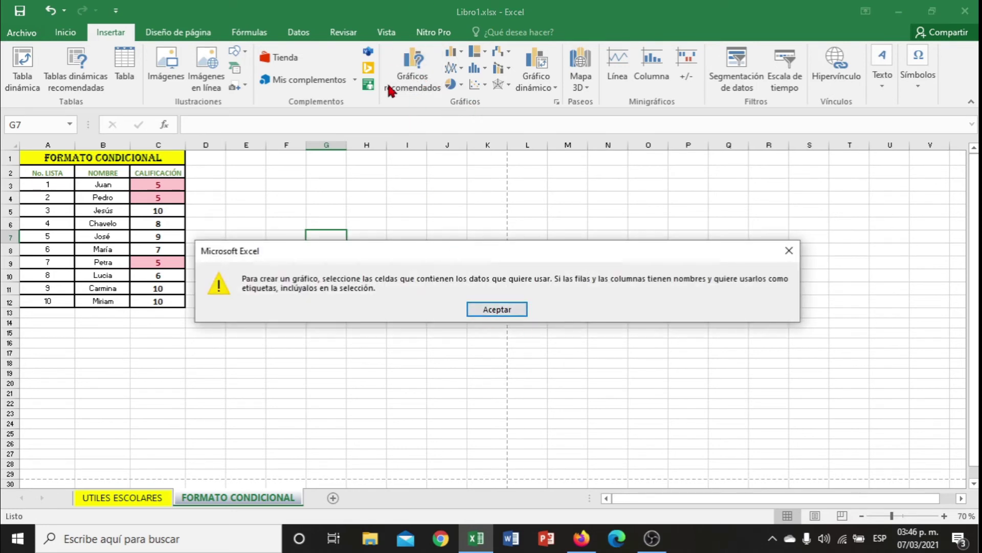
left_click(482, 310)
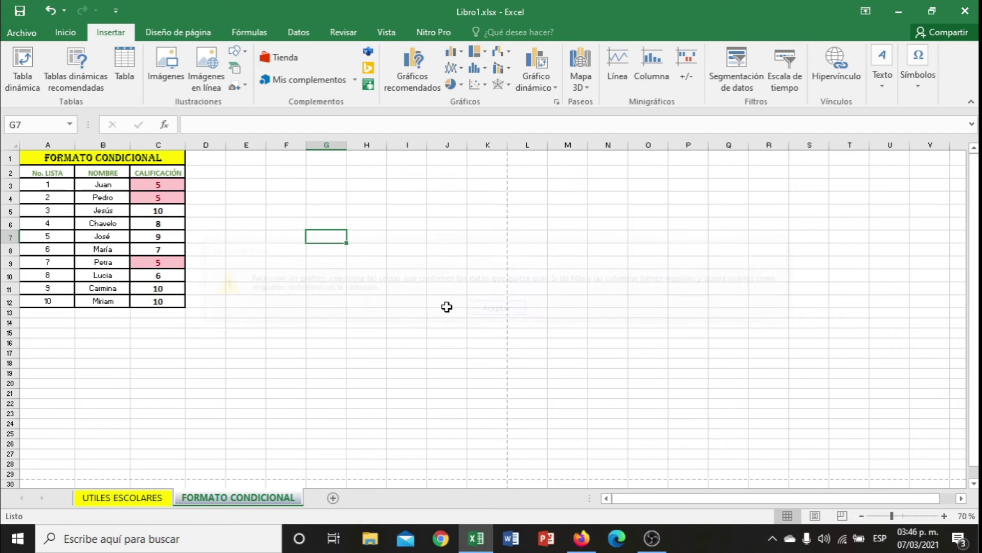
Insert a 2-D clustered column chart and place it beside the table, stretched to column K
left_click(461, 54)
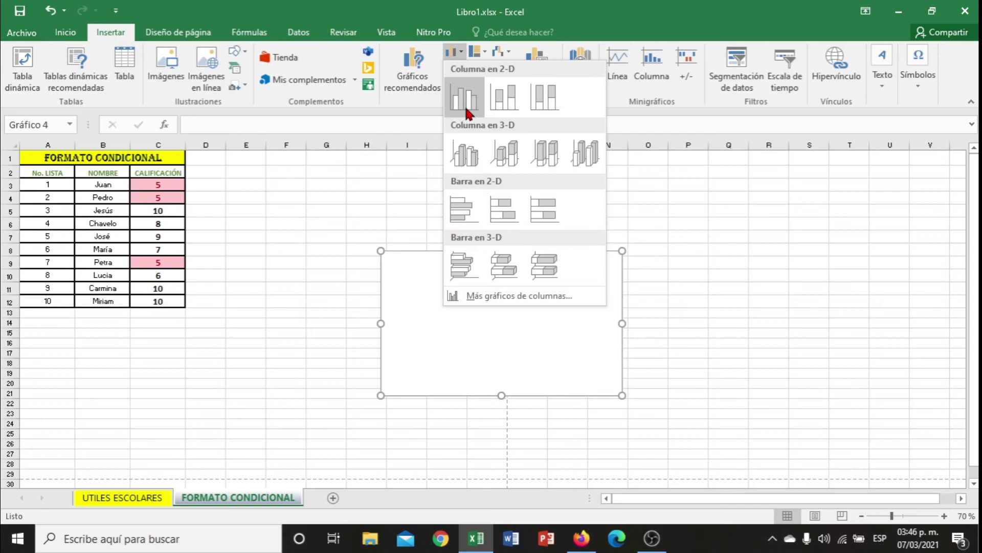
left_click(466, 112)
mouse_move(456, 287)
left_mouse_down()
mouse_move(256, 209)
mouse_move(263, 186)
left_mouse_up()
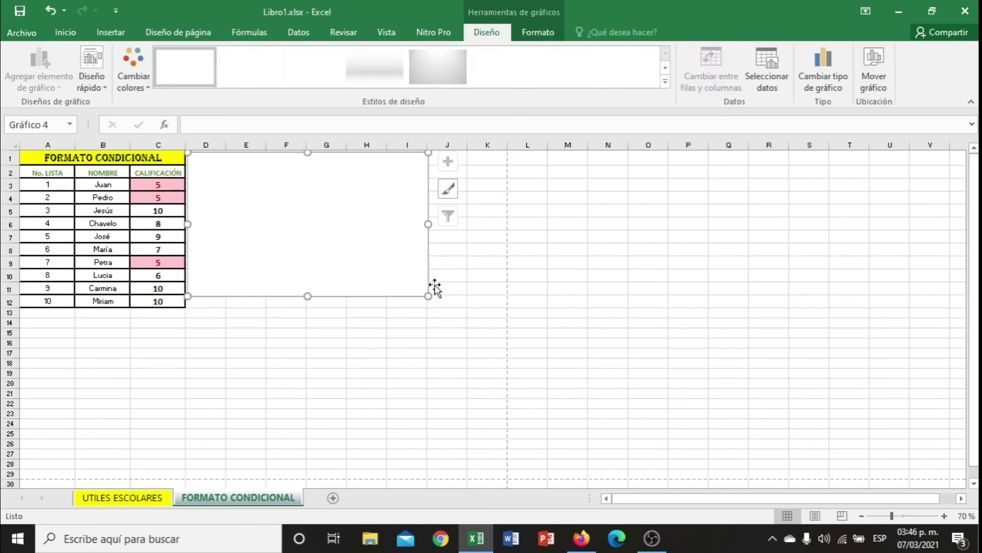
left_click_drag(428, 297, 496, 306)
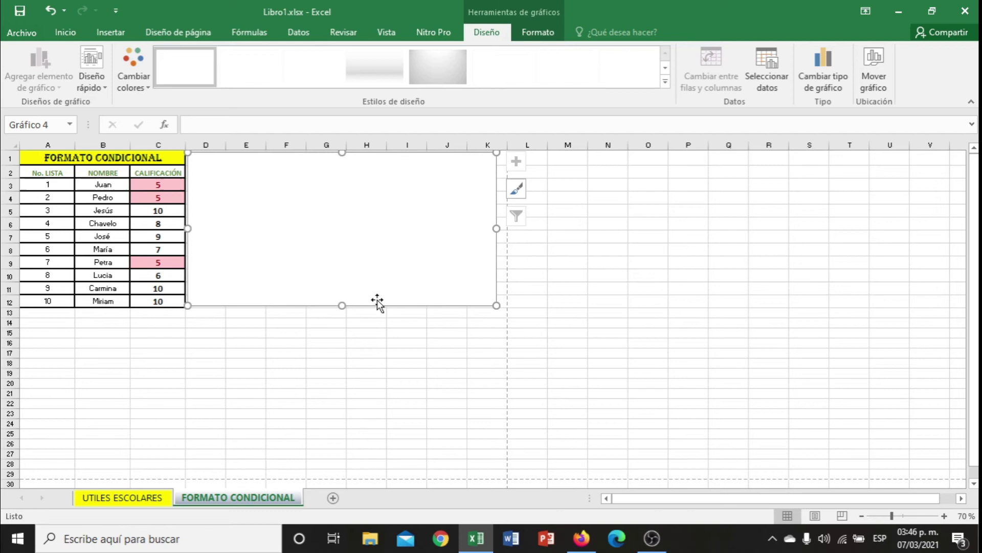
left_click_drag(342, 306, 342, 308)
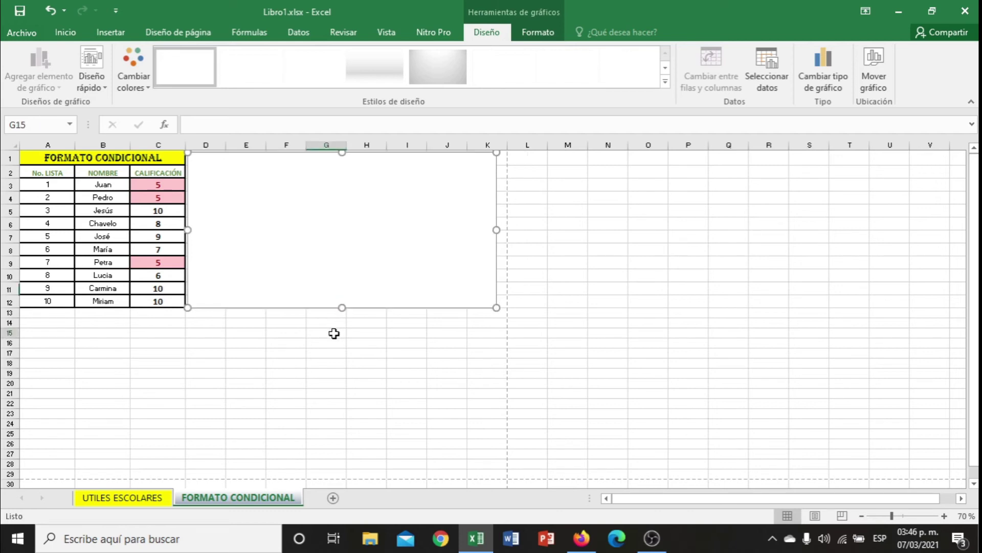
Reselect the blank chart and look over its Formato and Diseño ribbon options
left_click(334, 334)
left_click(335, 241)
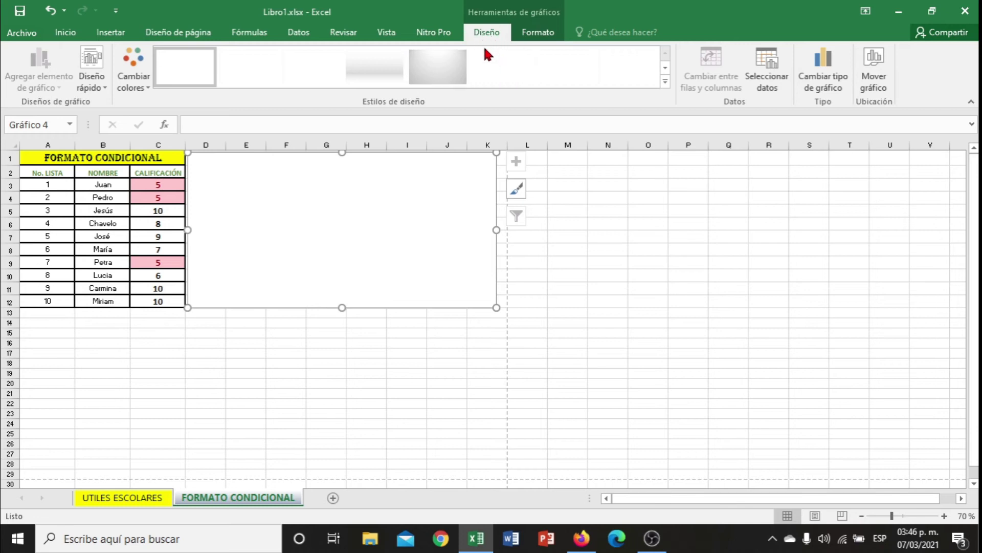
left_click(541, 36)
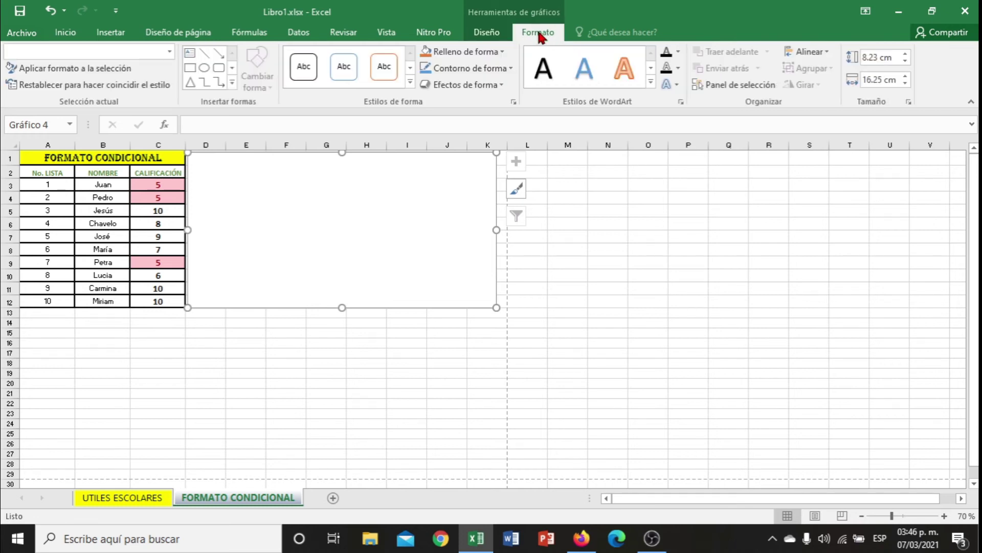
left_click(486, 34)
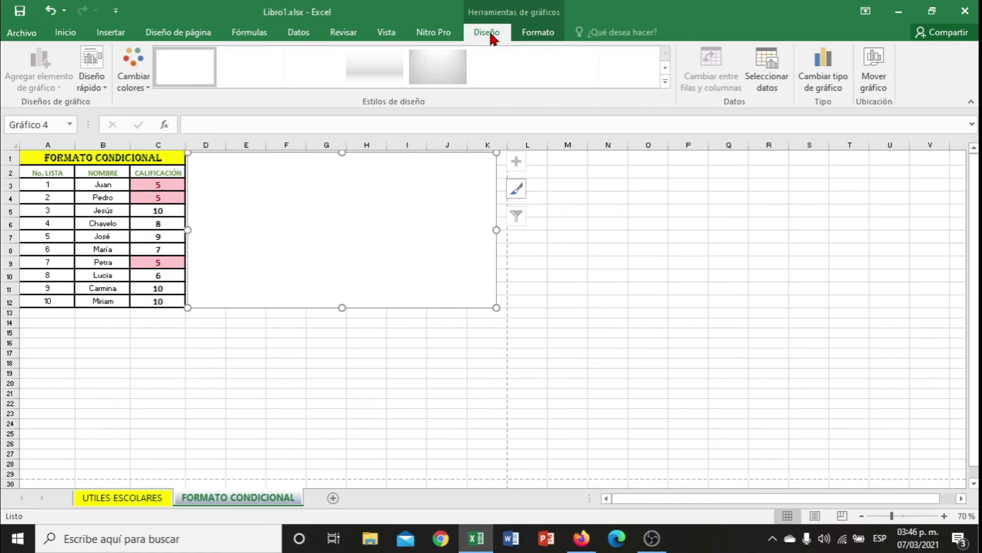
left_click(573, 234)
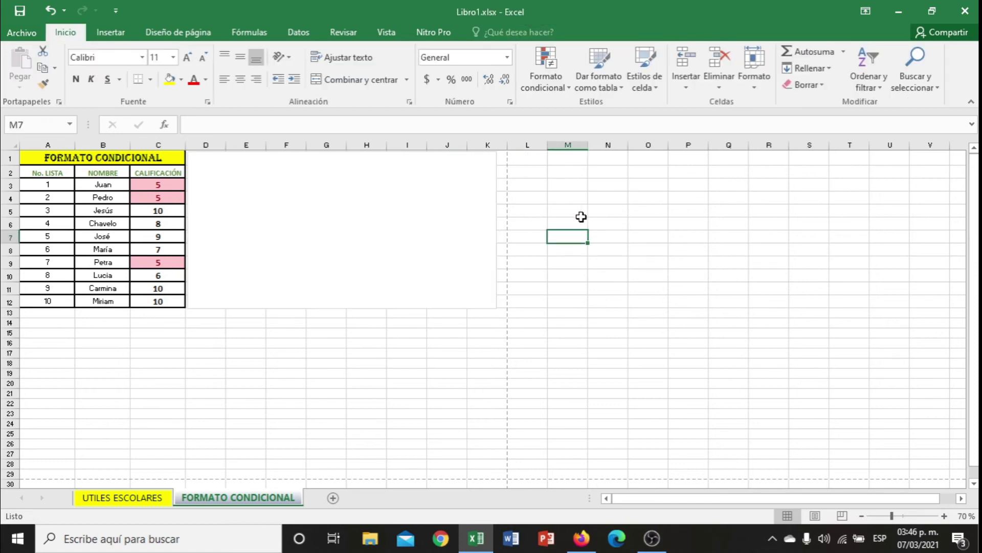
left_click(395, 219)
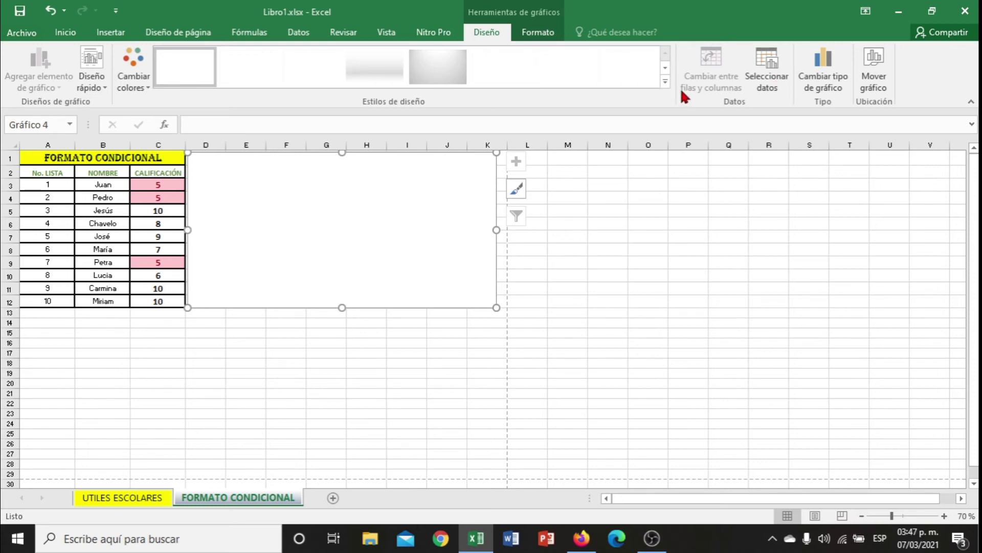
left_click(772, 87)
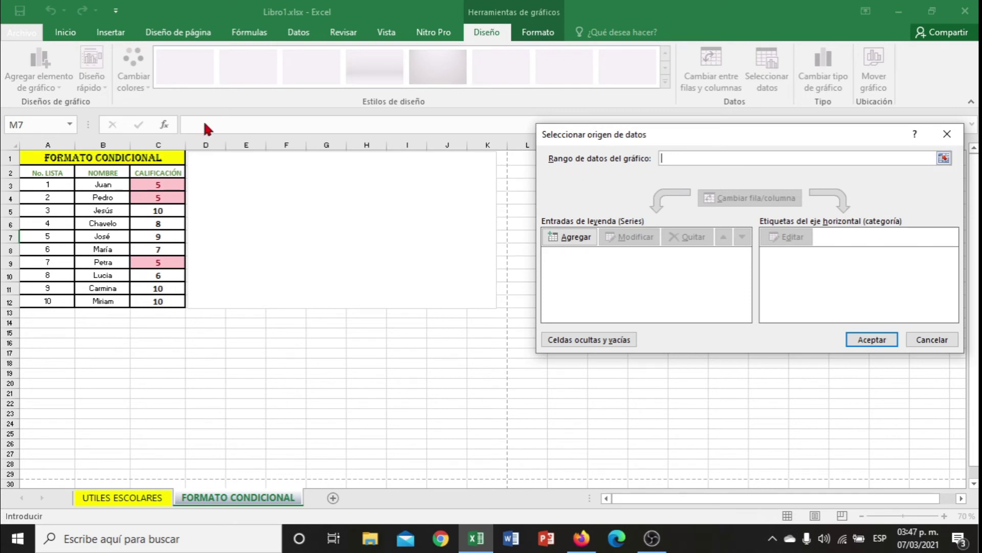
left_click(42, 184)
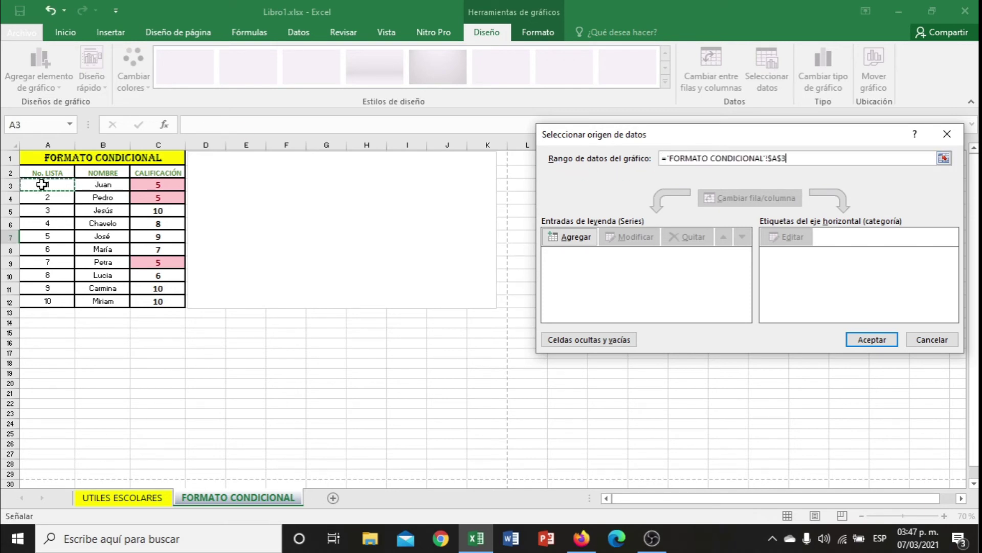
left_click_drag(42, 183, 158, 185)
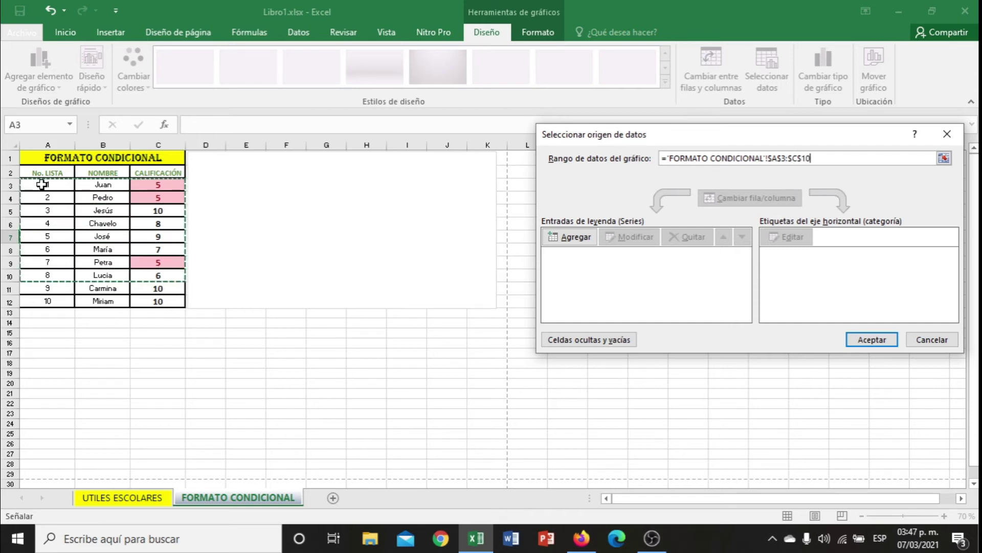
left_click_drag(158, 184, 157, 301)
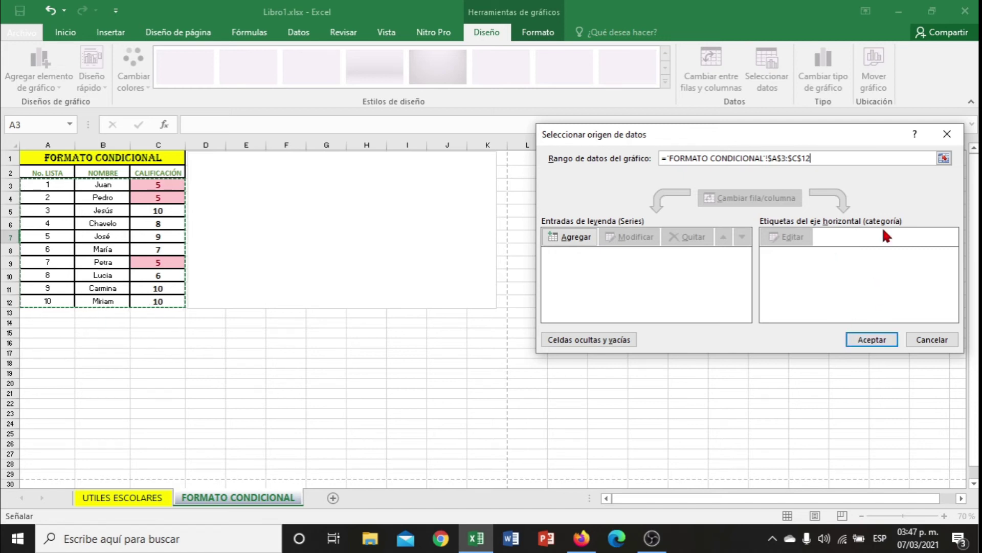
left_click(944, 158)
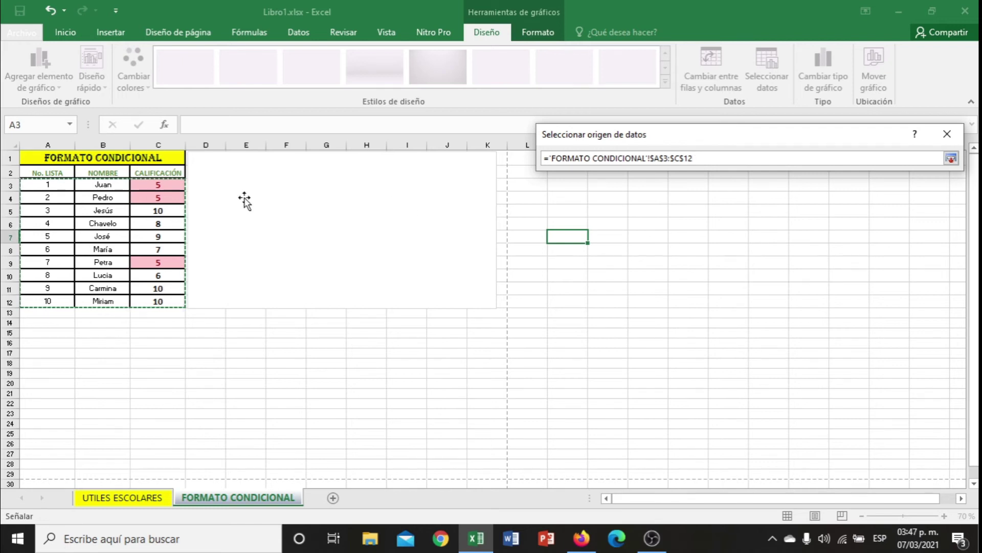
left_click(950, 158)
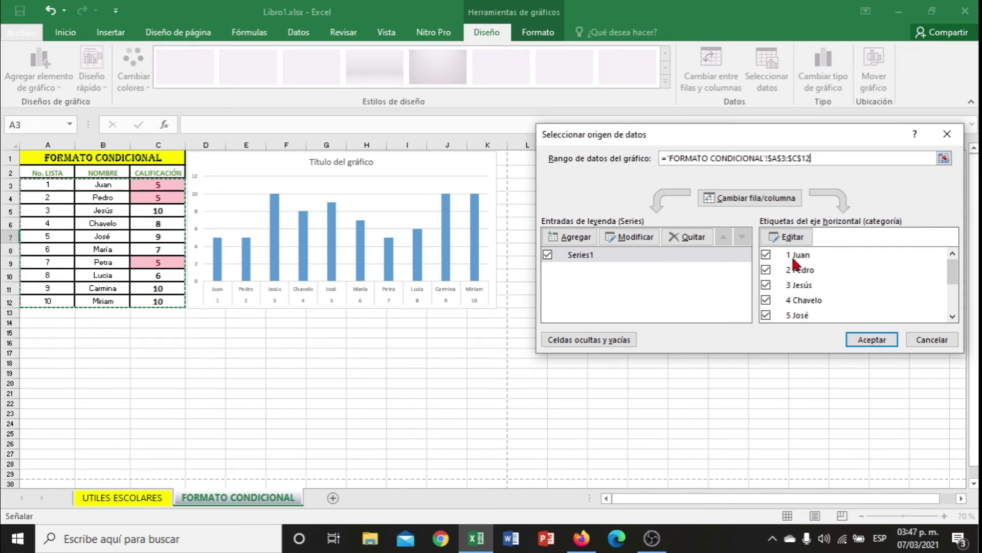
left_click(573, 236)
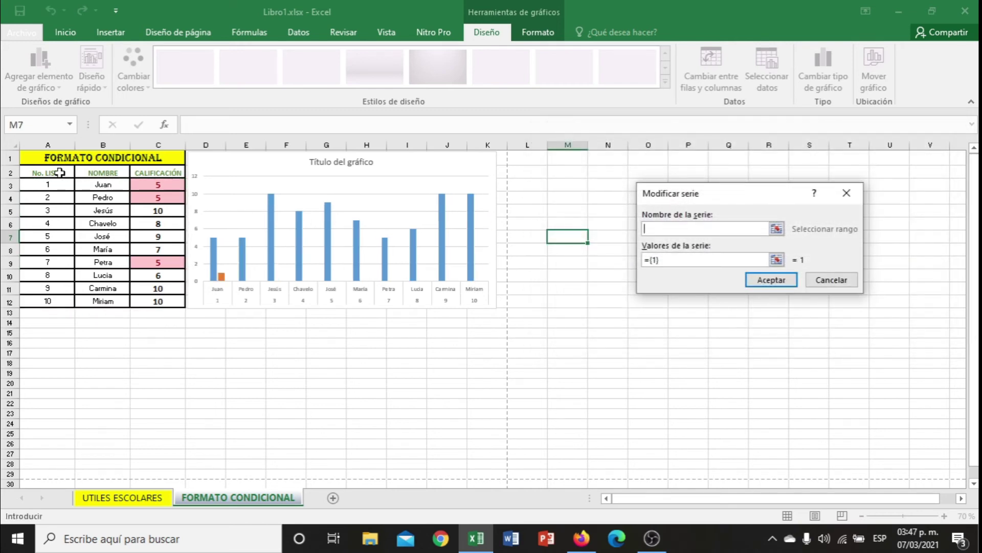
left_click(60, 173)
left_click_drag(58, 175, 158, 173)
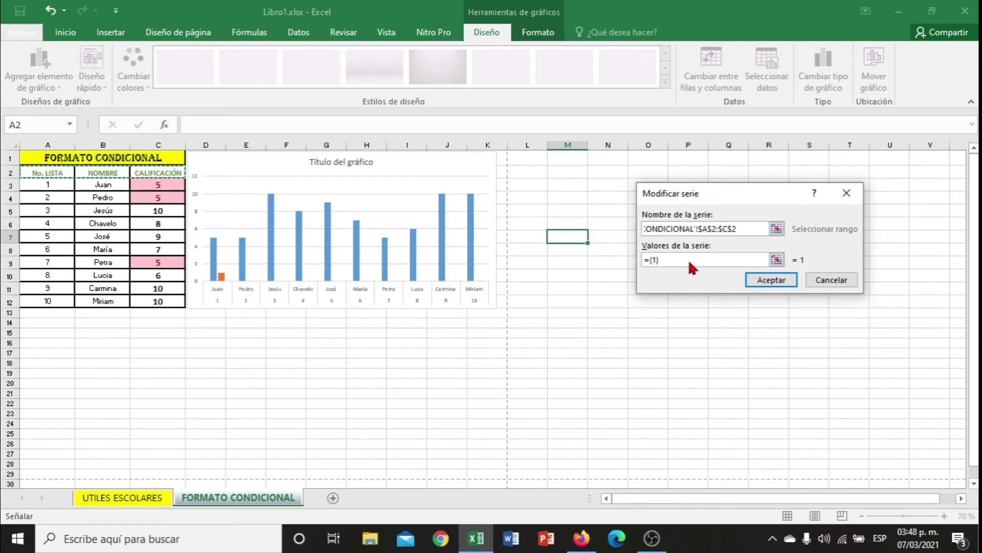
left_click(771, 280)
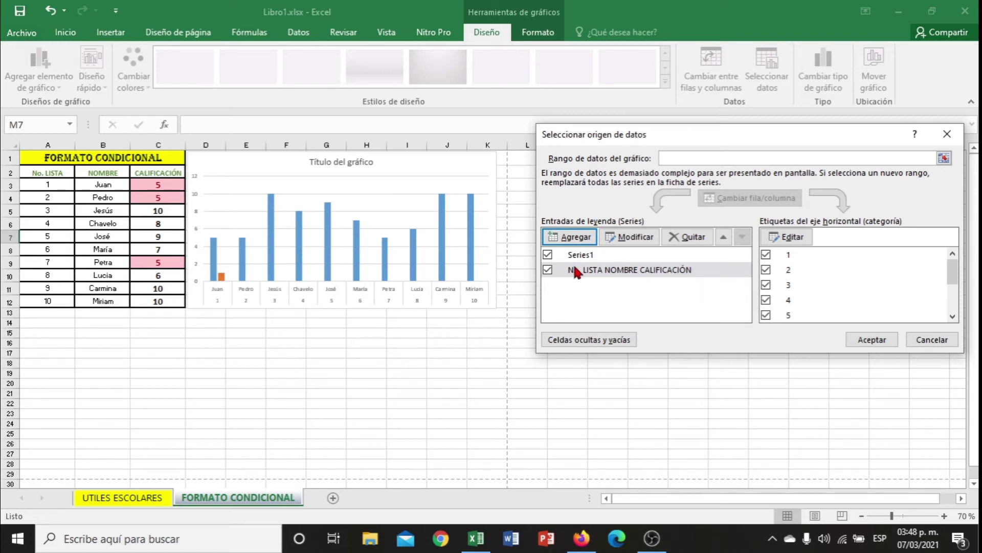
left_click(549, 270)
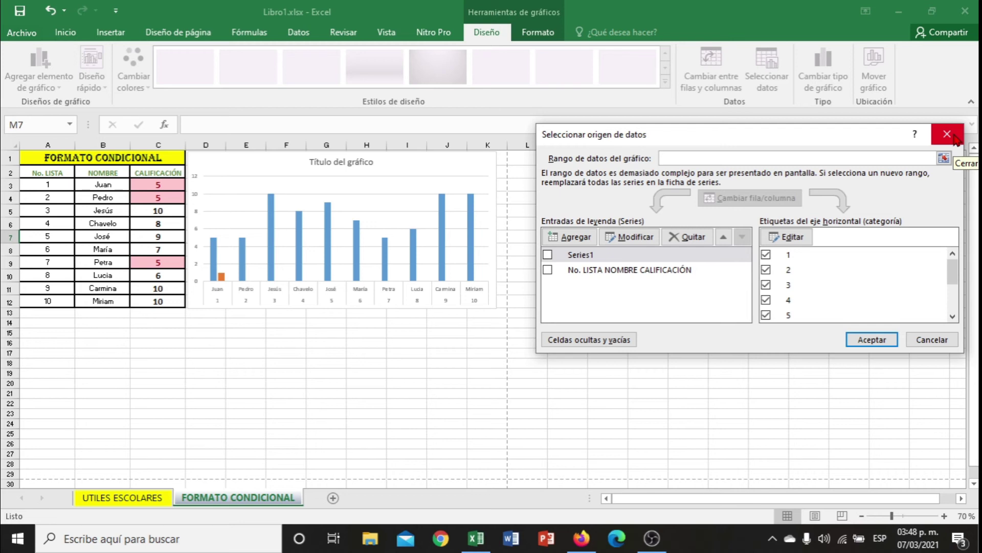
left_click(948, 134)
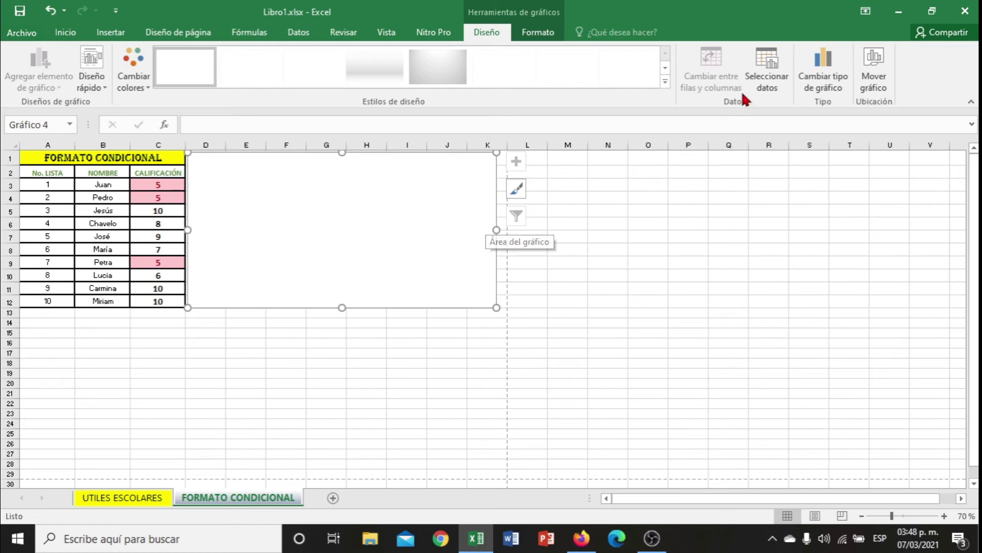
Set the chart's data range to A3:C12 in Seleccionar datos and apply it
left_click(775, 86)
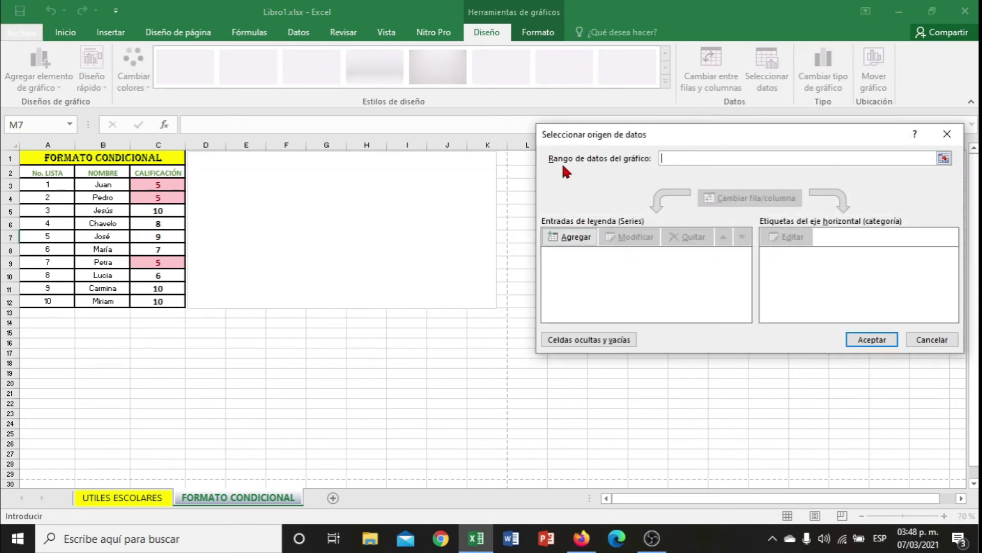
left_click(38, 180)
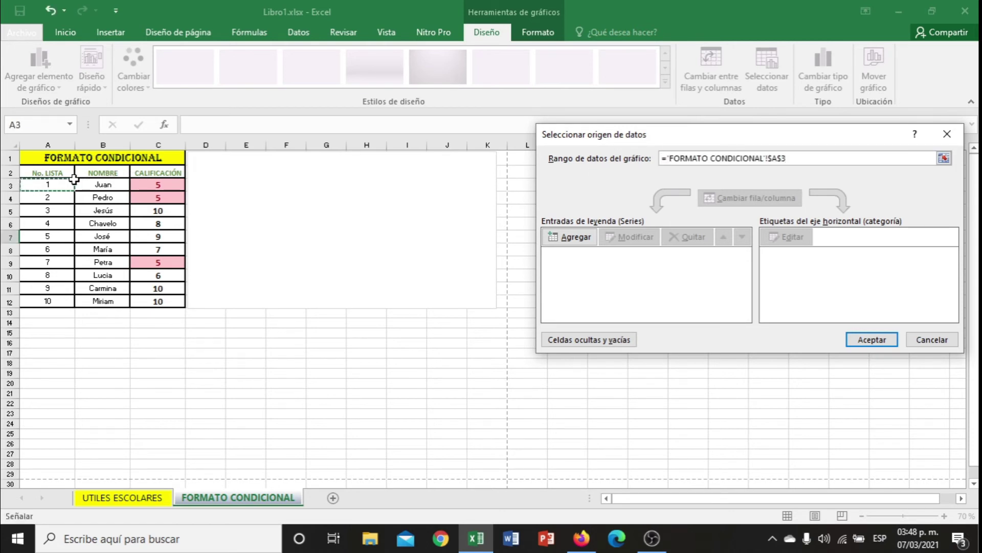
key("shift+Right")
key("shift+Right")
key("shift+Down")
key("shift+Down")
key("shift+Down")
key("shift+Down")
key("shift+Down")
key("shift+Down")
key("shift+Down")
key("shift+Down")
key("shift+Down")
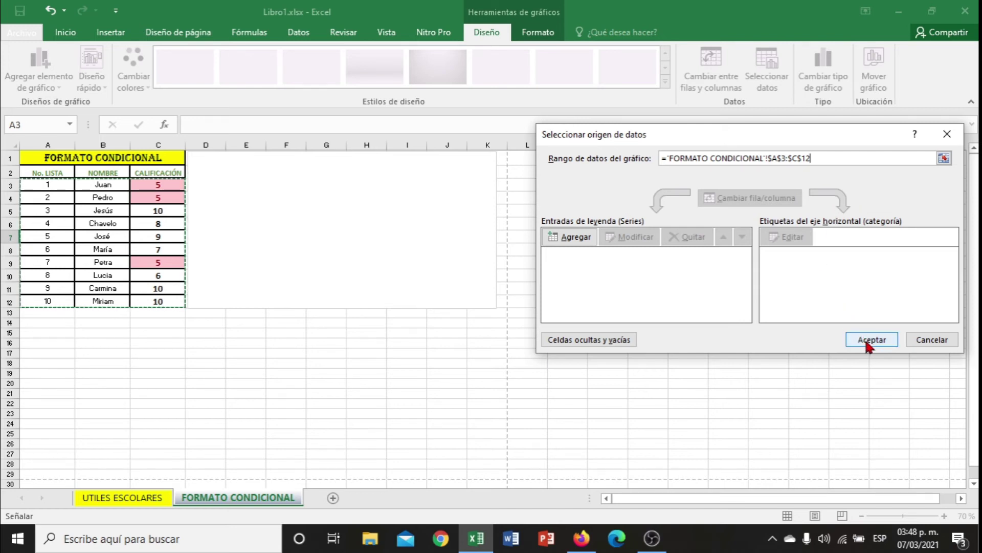
left_click(944, 160)
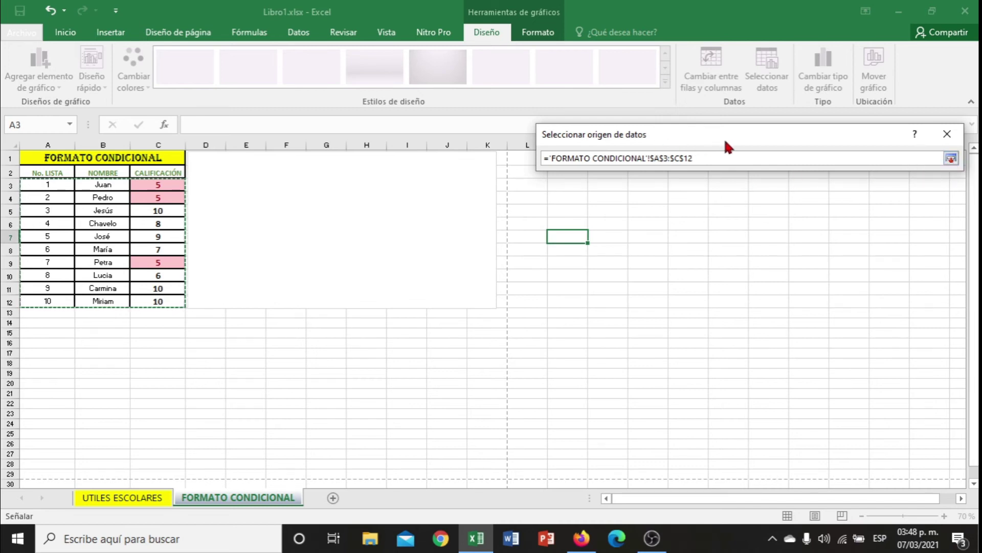
left_click_drag(728, 147, 441, 119)
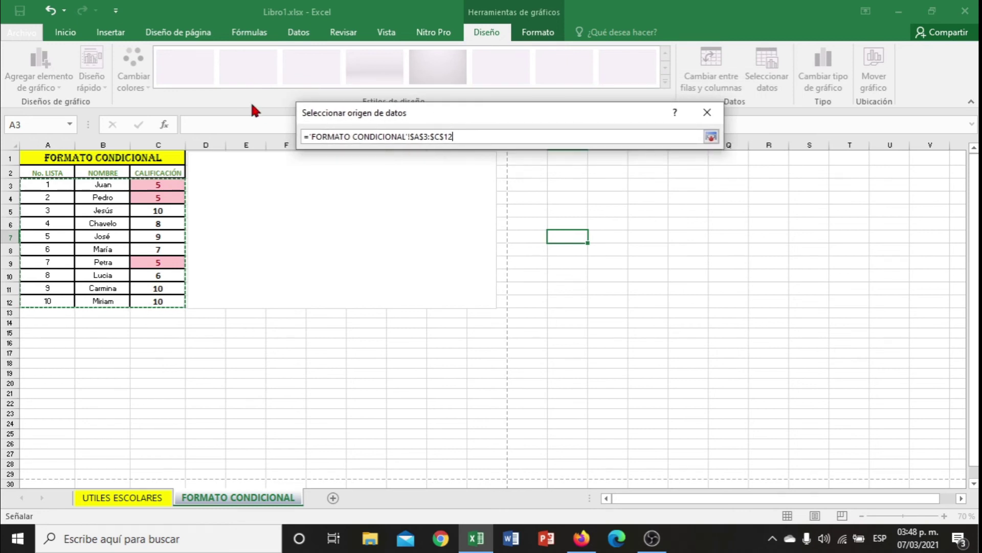
left_click_drag(434, 112, 649, 133)
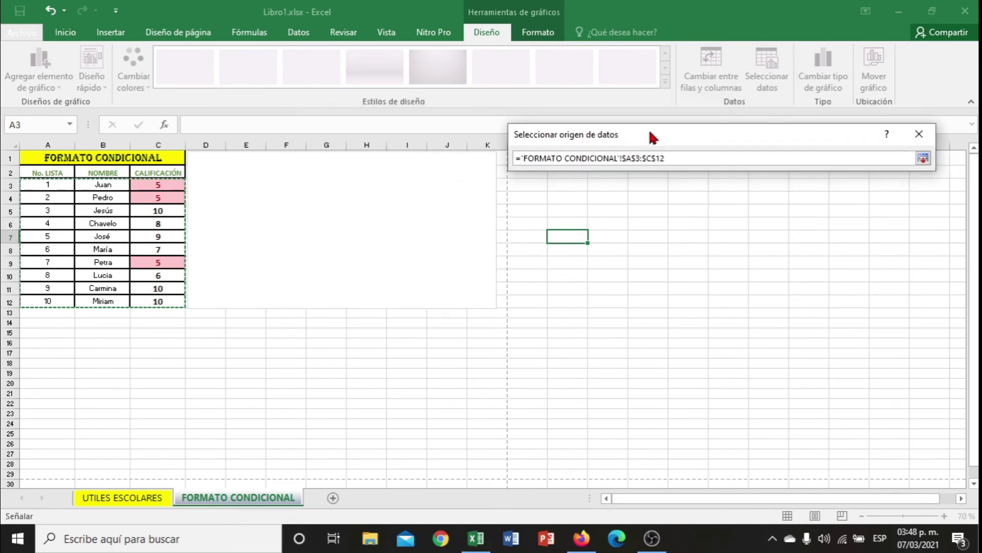
left_click(923, 158)
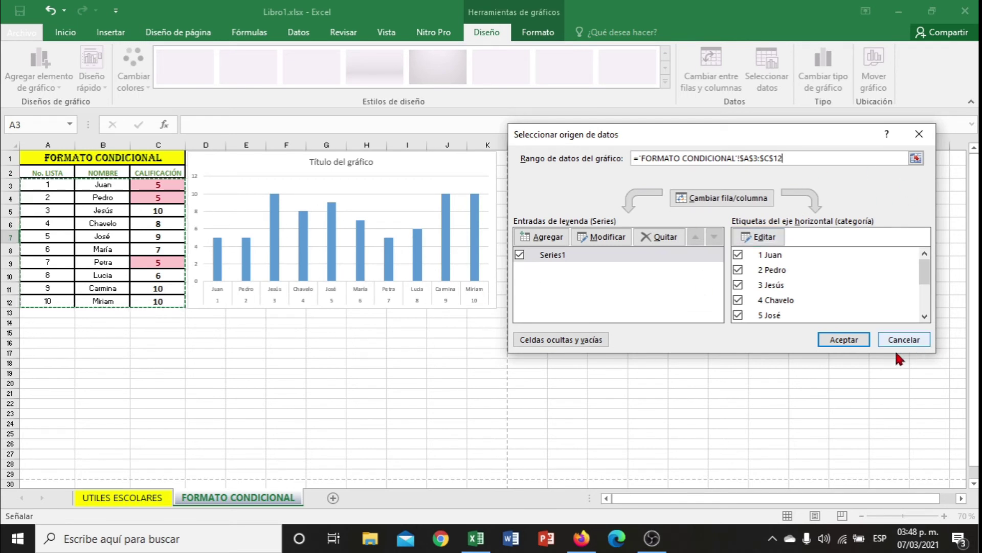
left_click(844, 339)
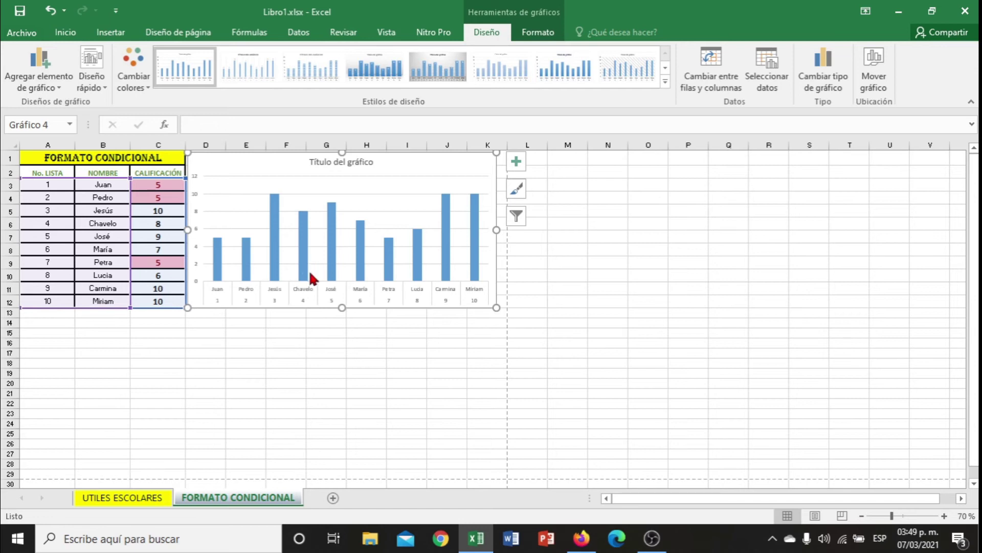
left_click(945, 516)
Zoom the sheet from 110% up to 130% to enlarge the table and chart
left_click(945, 516)
left_click(945, 516)
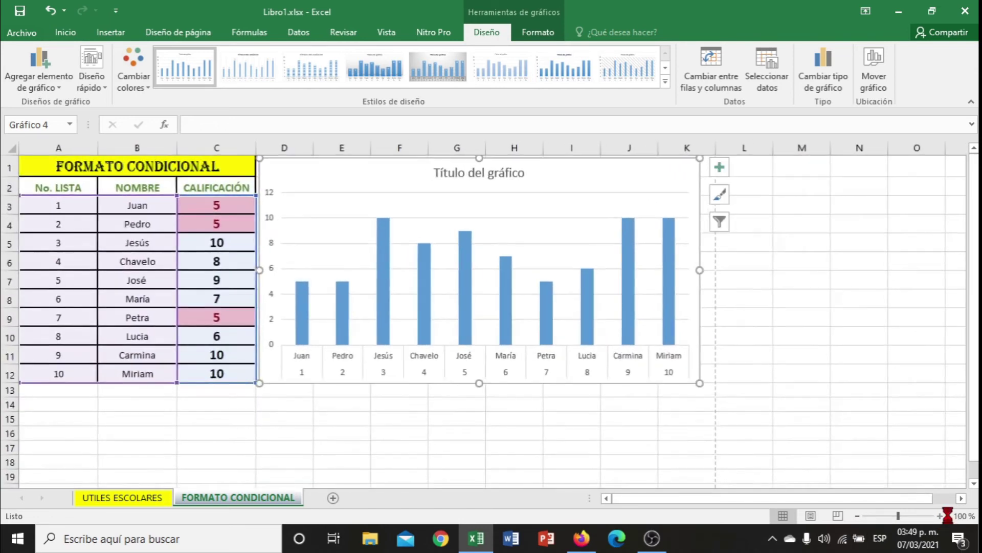
left_click(944, 516)
left_click(962, 516)
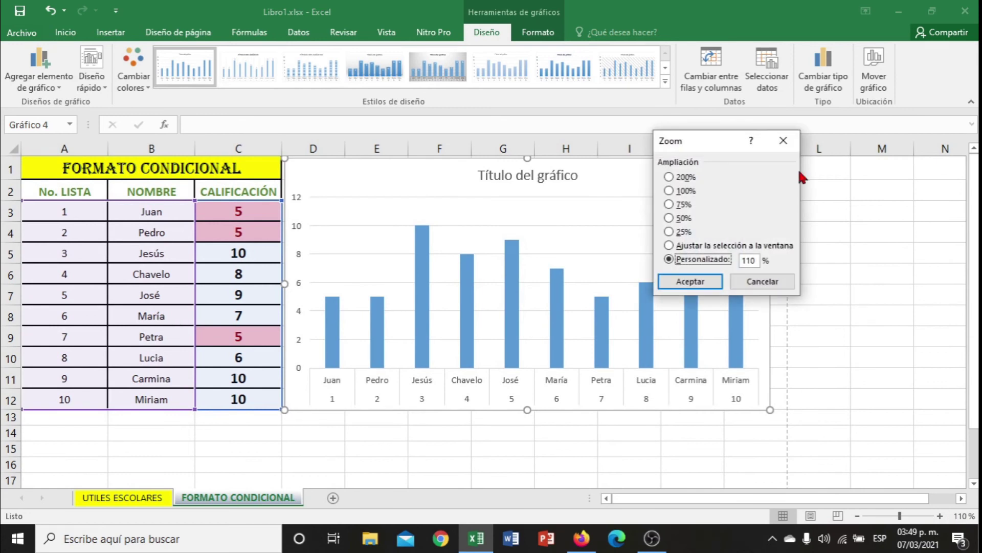
left_click(784, 140)
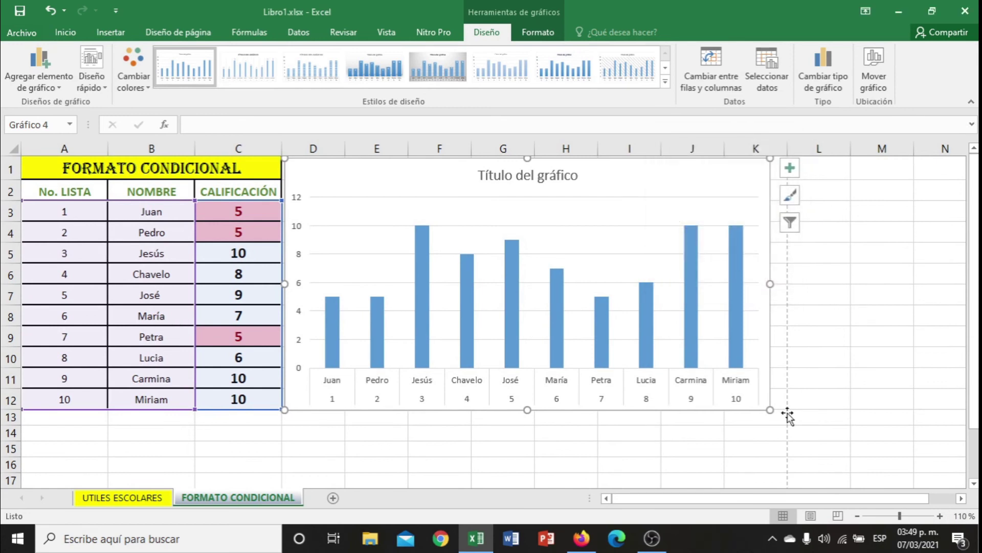
left_click(941, 517)
left_click(941, 516)
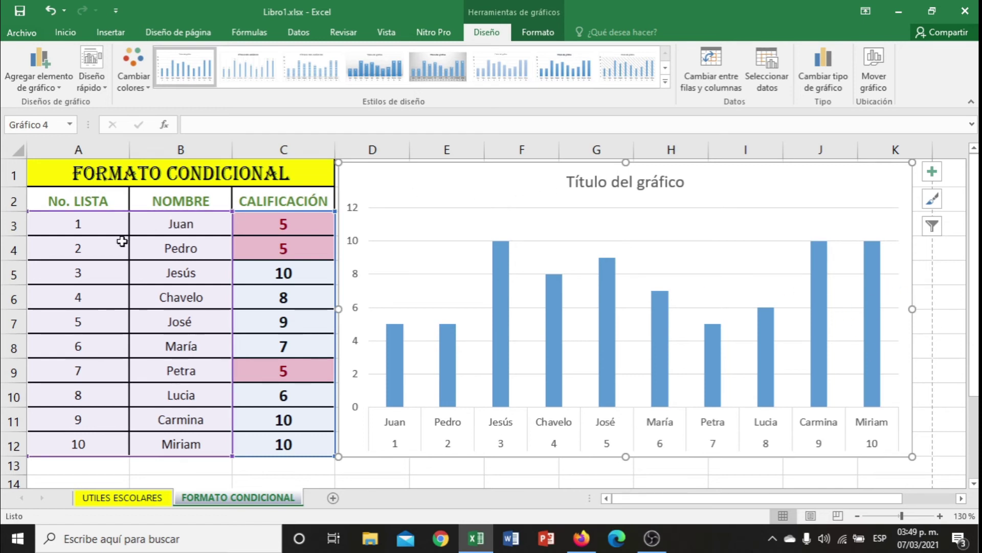
Add a primary horizontal axis title reading 'Nombres'
left_click(61, 91)
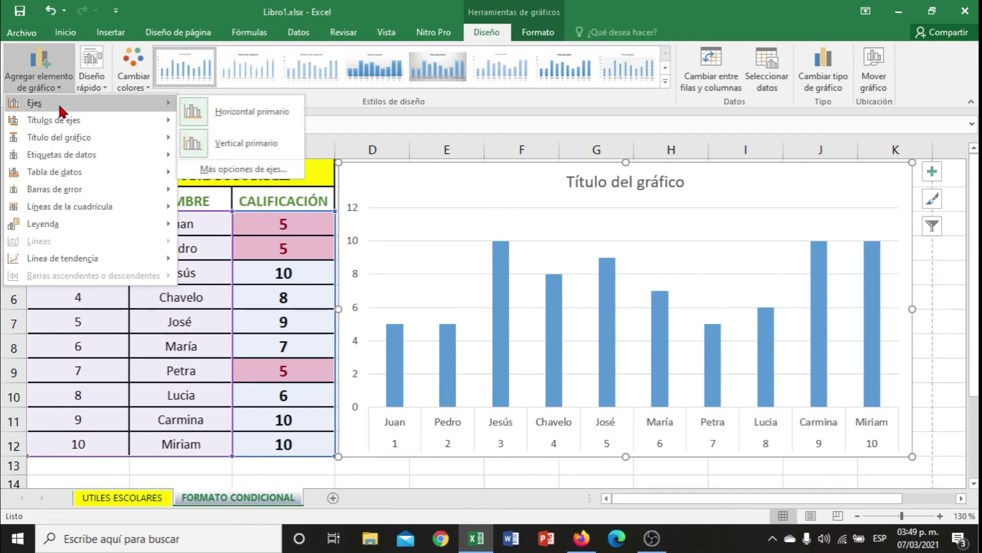
mouse_move(54, 120)
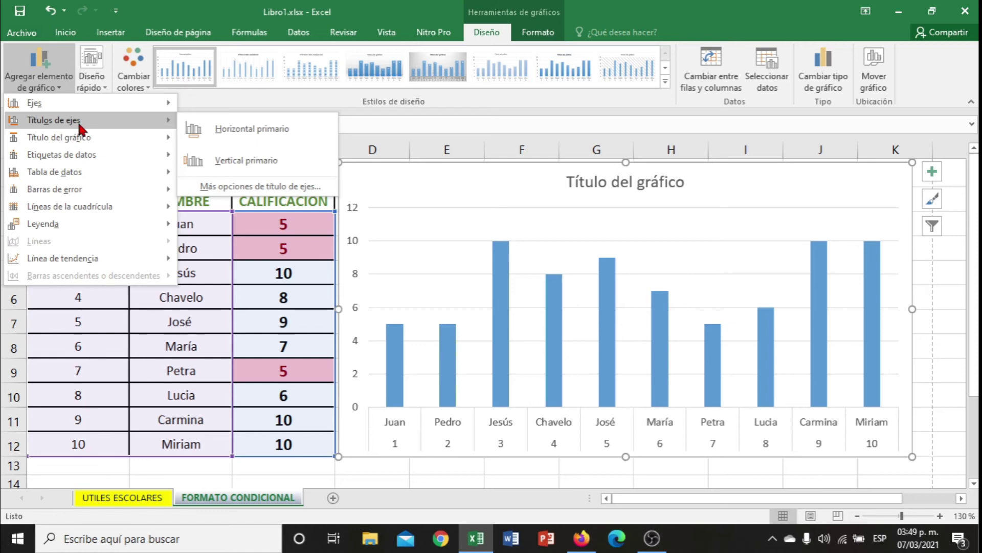
left_click(255, 133)
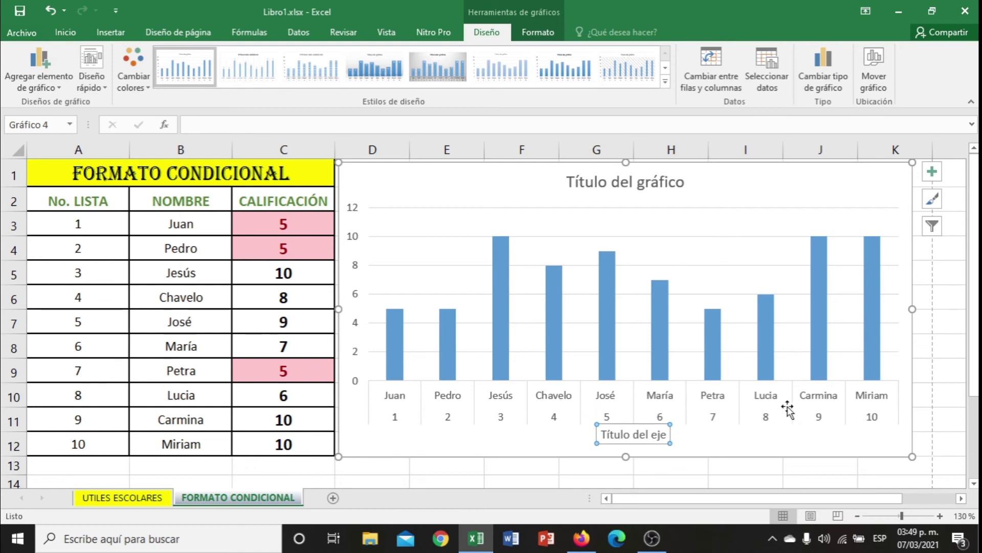
left_click(663, 434)
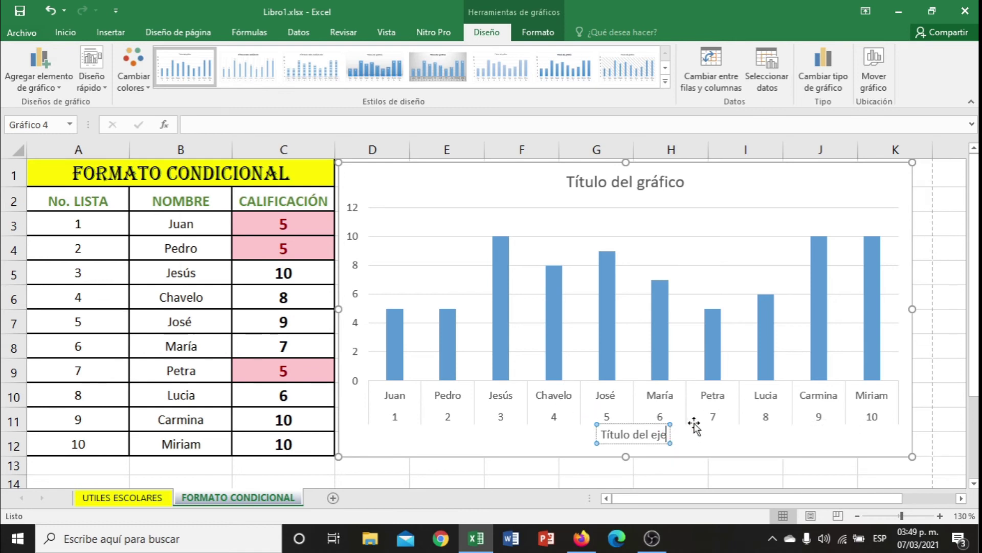
key("BackSpace")
key("BackSpace")
key("BackSpace")
key("BackSpace")
key("BackSpace")
key("BackSpace")
key("BackSpace")
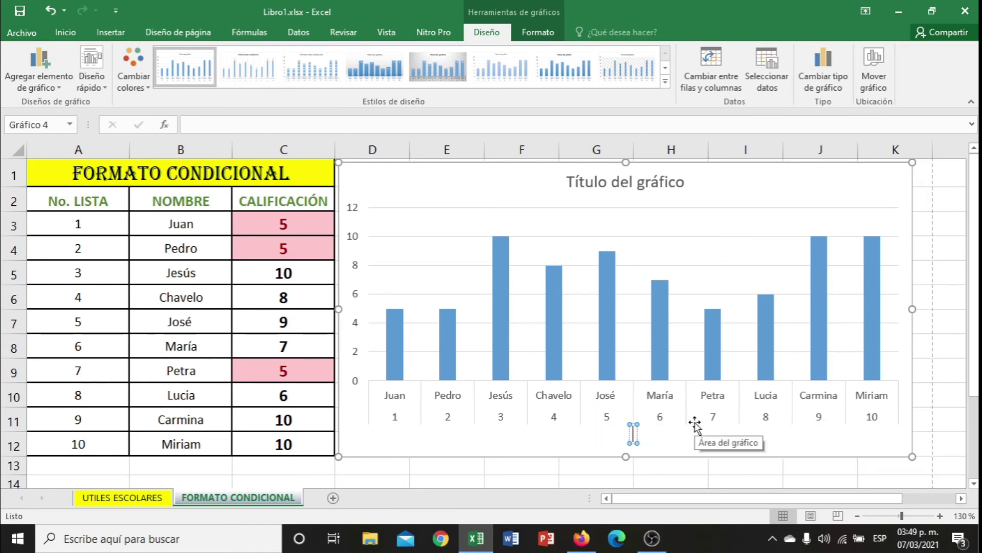
type("Nombres")
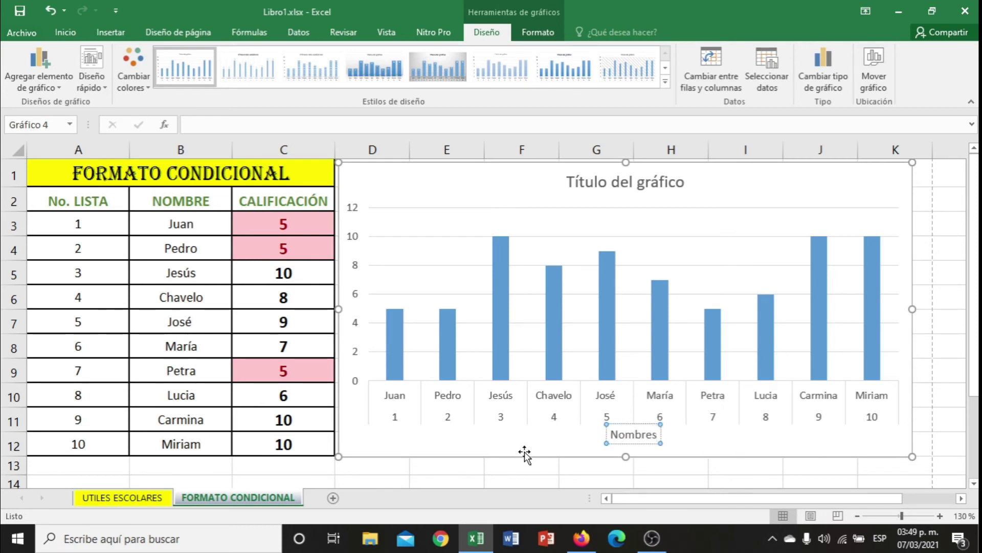
left_click(526, 451)
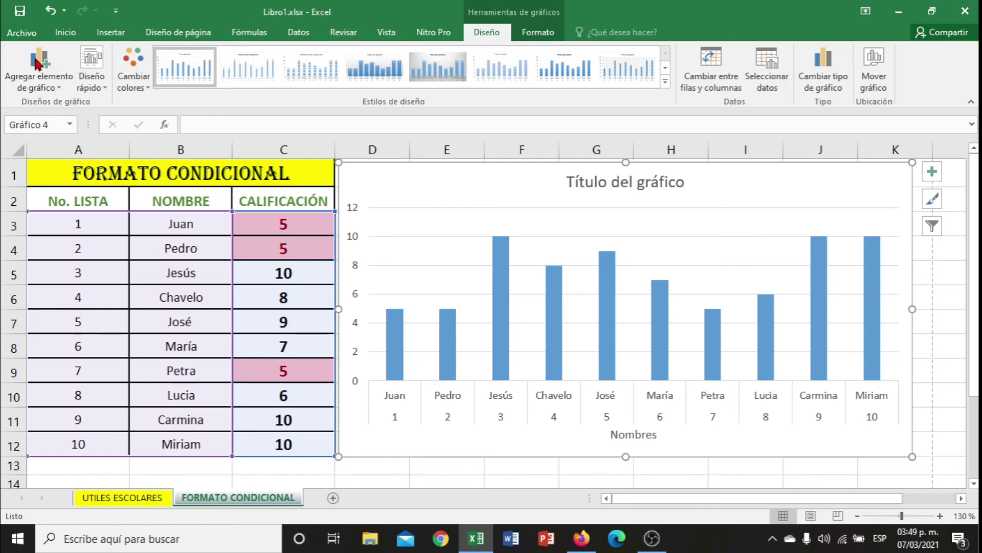
Add a primary vertical axis title reading 'Calificación'
left_click(61, 91)
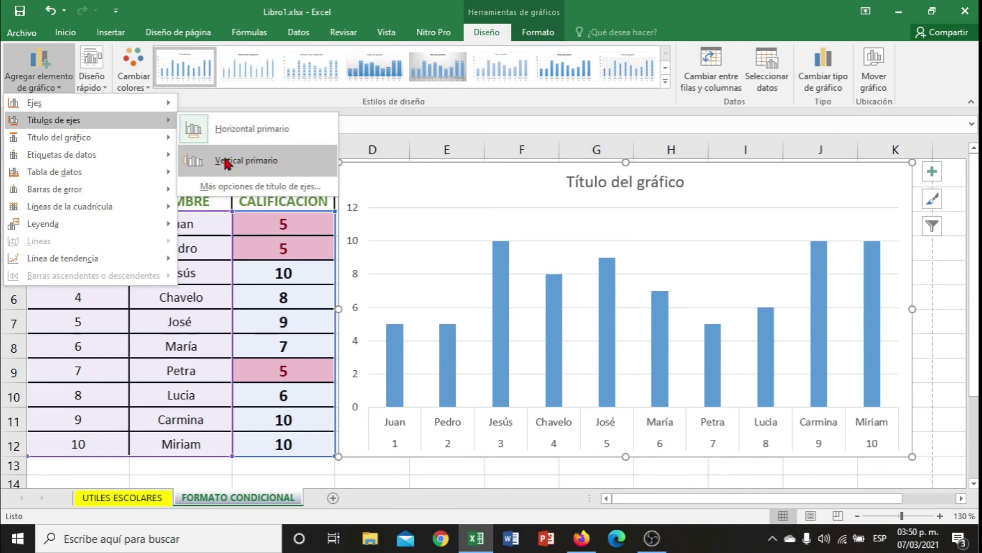
left_click(226, 167)
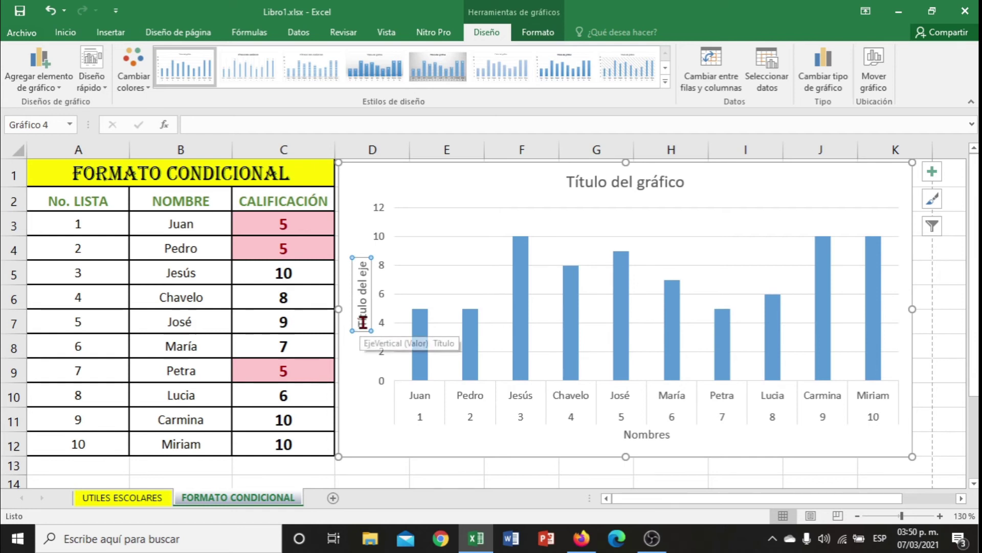
key("Delete")
type("í")
key("Right")
key("Right")
key("Right")
key("Right")
key("Right")
key("Right")
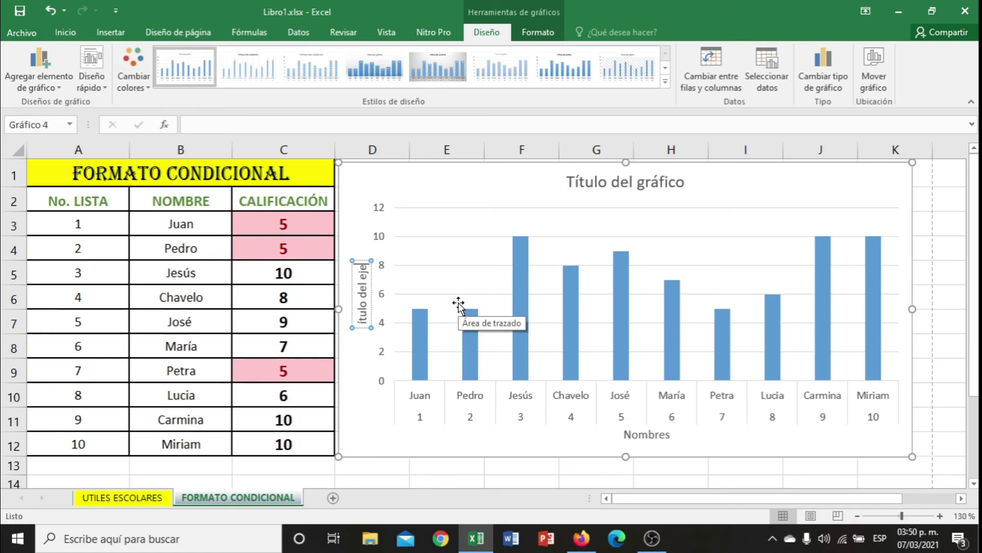
key("BackSpace")
key("BackSpace")
key("BackSpace")
key("BackSpace")
key("BackSpace")
key("BackSpace")
key("BackSpace")
key("BackSpace")
key("BackSpace")
key("BackSpace")
key("BackSpace")
key("BackSpace")
type("Calificaci")
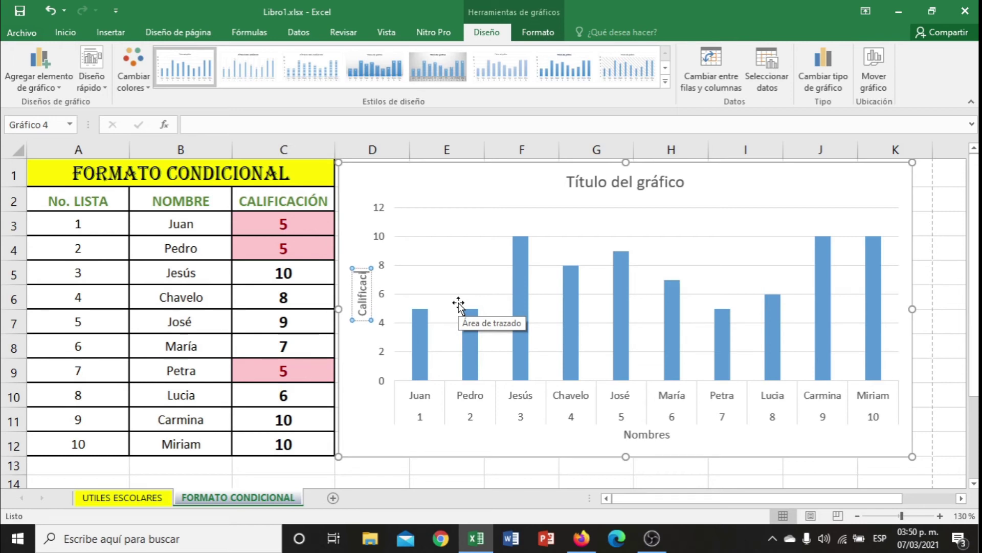
type("ón")
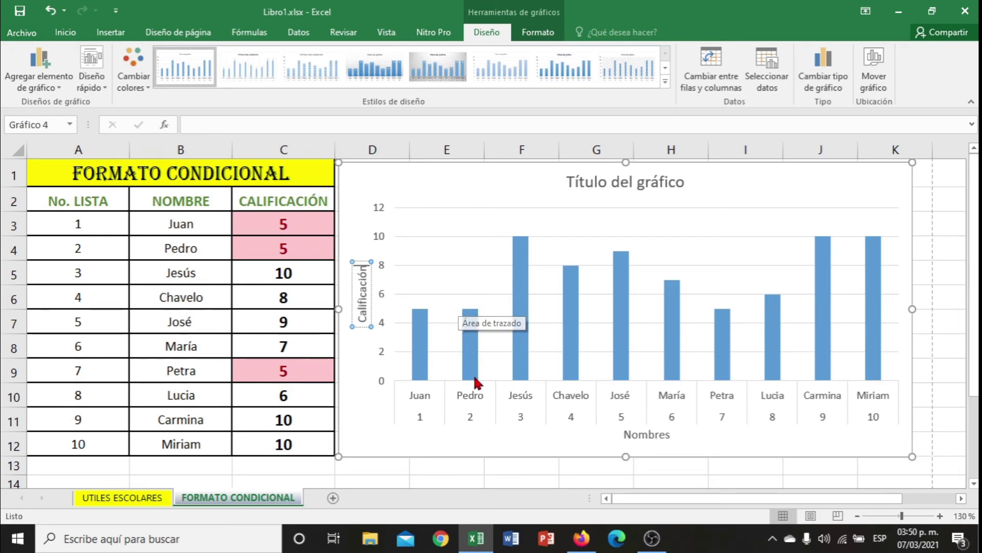
left_click(631, 183)
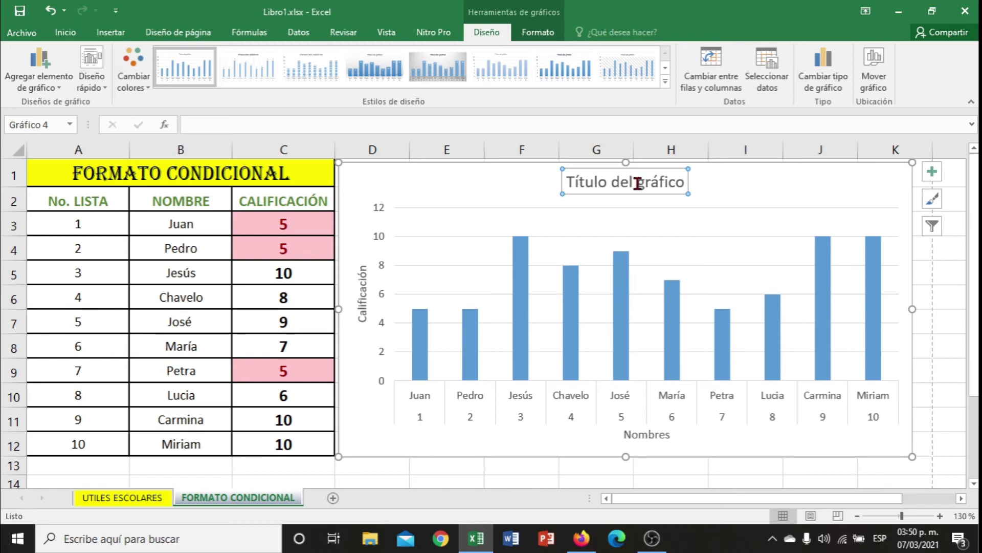
Place the chart title above the chart, change it to 'Formato Condicional', and select its text
left_click(63, 85)
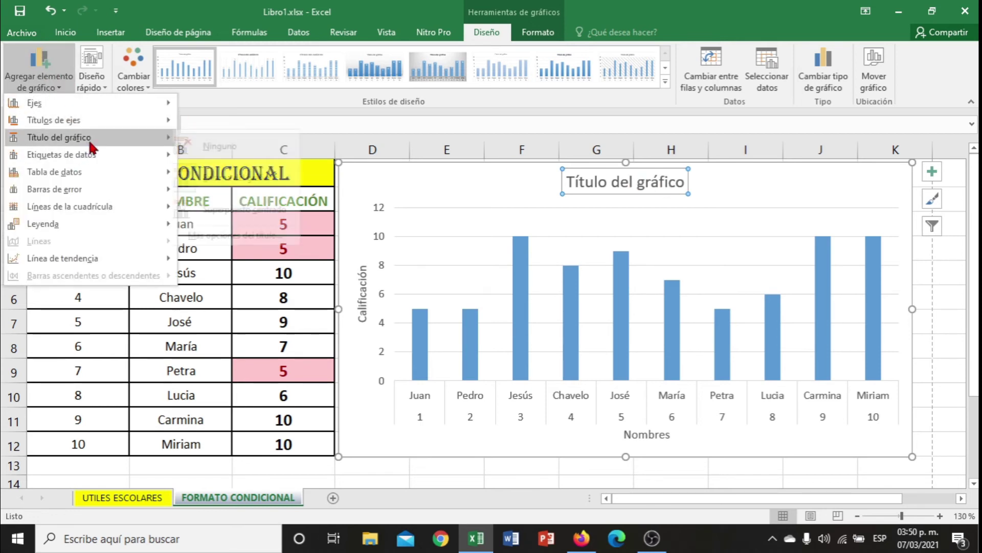
mouse_move(60, 136)
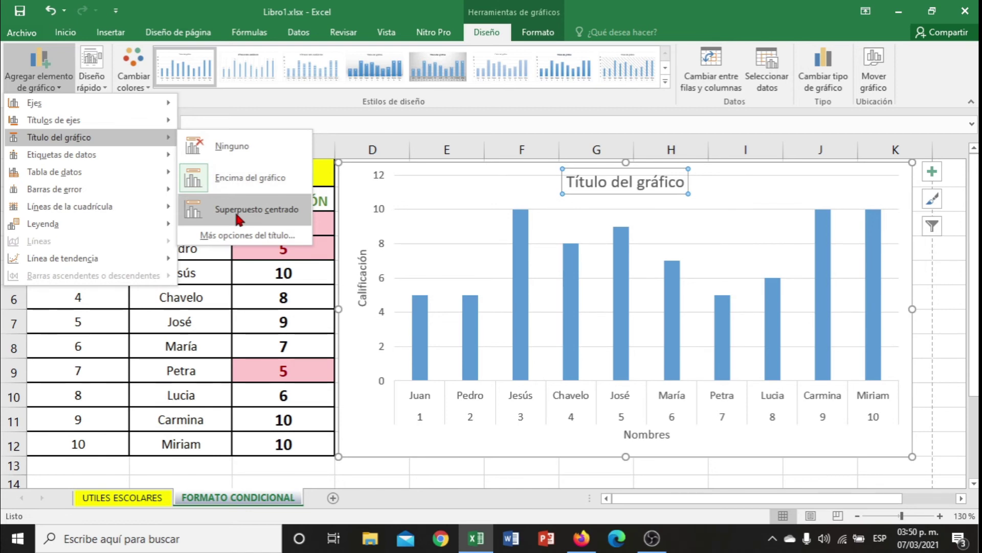
left_click(240, 183)
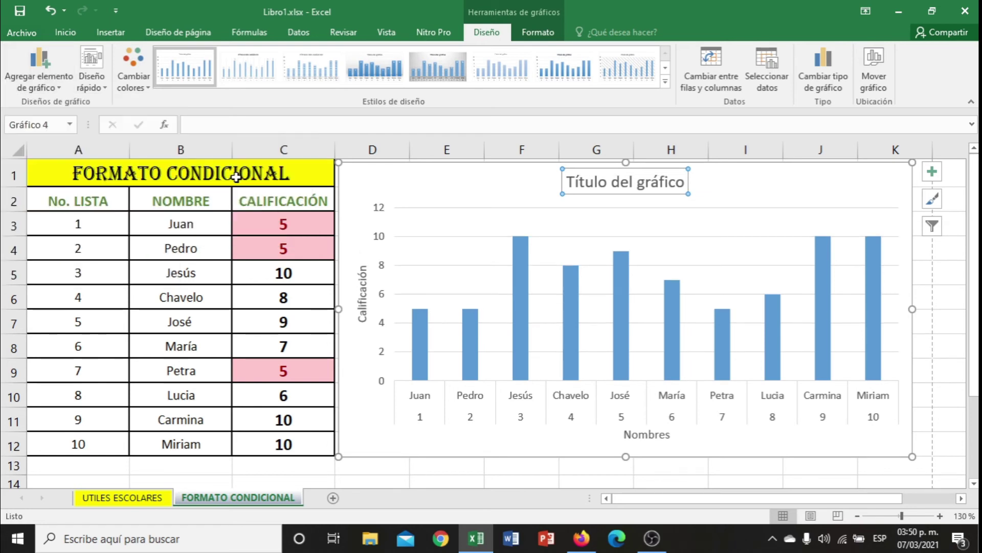
left_click(684, 182)
key("BackSpace")
key("BackSpace")
key("BackSpace")
key("BackSpace")
key("BackSpace")
key("BackSpace")
key("BackSpace")
type("Formato Condicional")
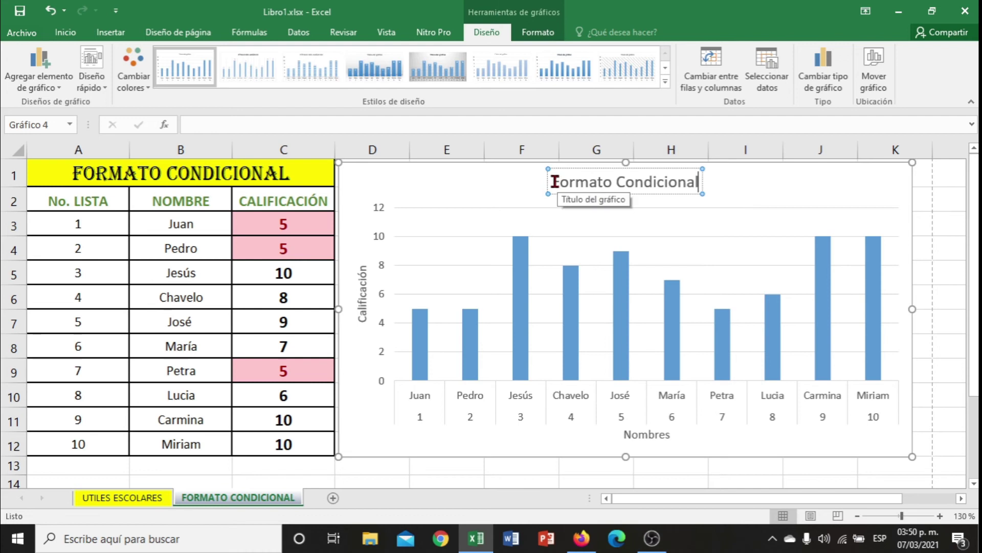
left_click_drag(551, 182, 698, 184)
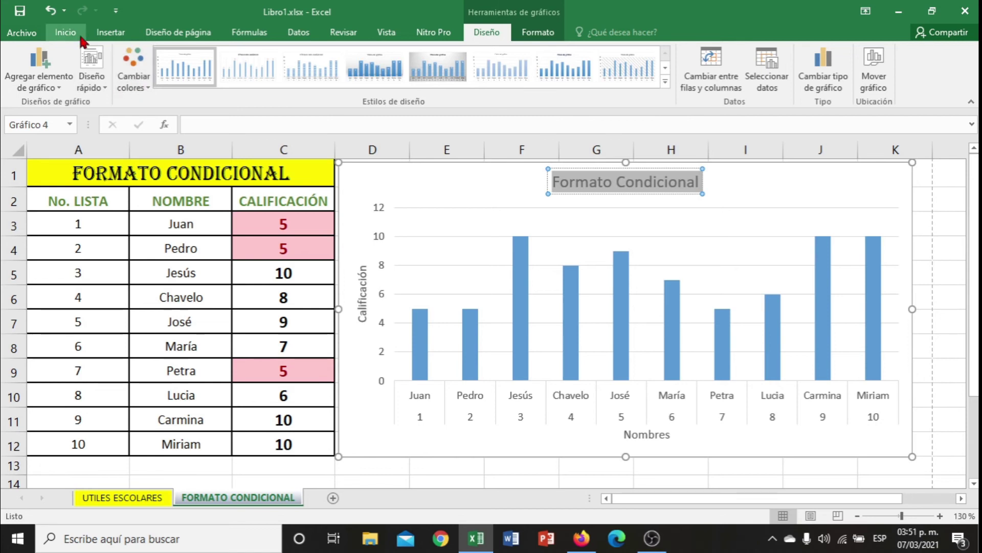
left_click(66, 32)
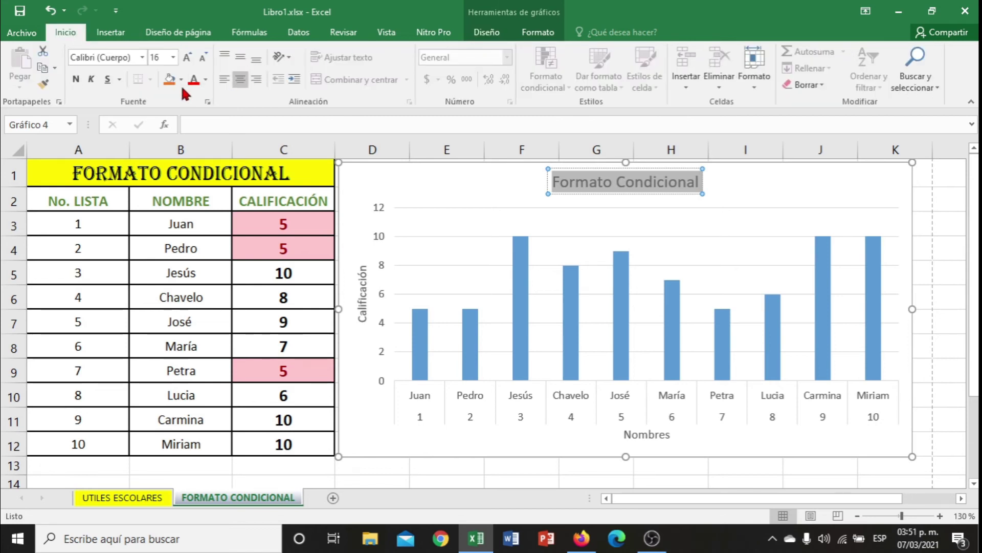
Make the 'Formato Condicional' chart title red Algerian text on an orange fill
left_click(195, 80)
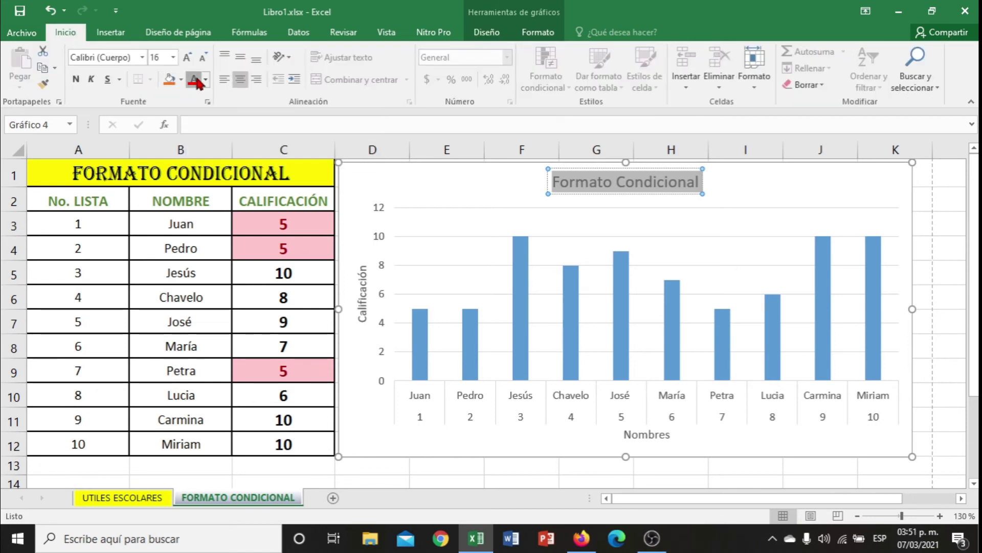
left_click(171, 82)
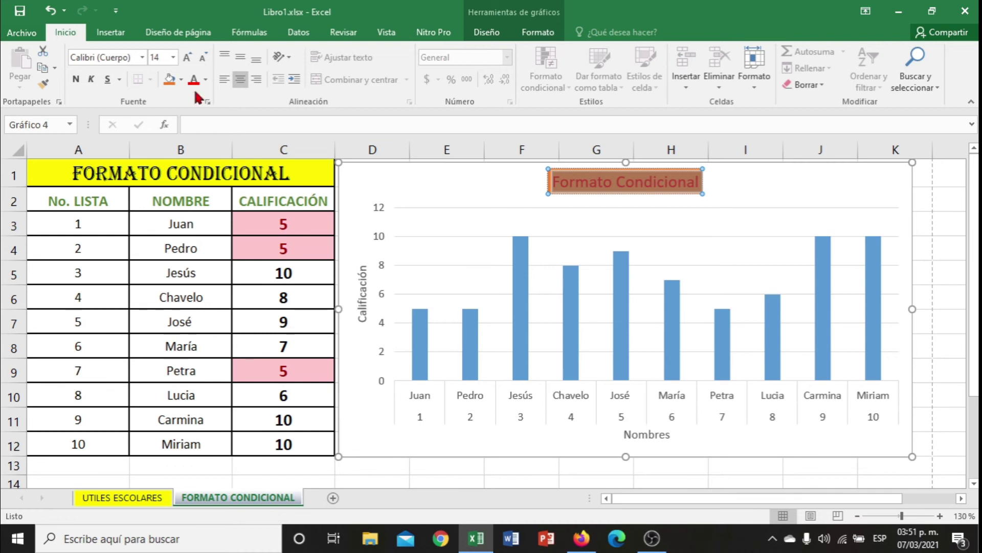
left_click(140, 58)
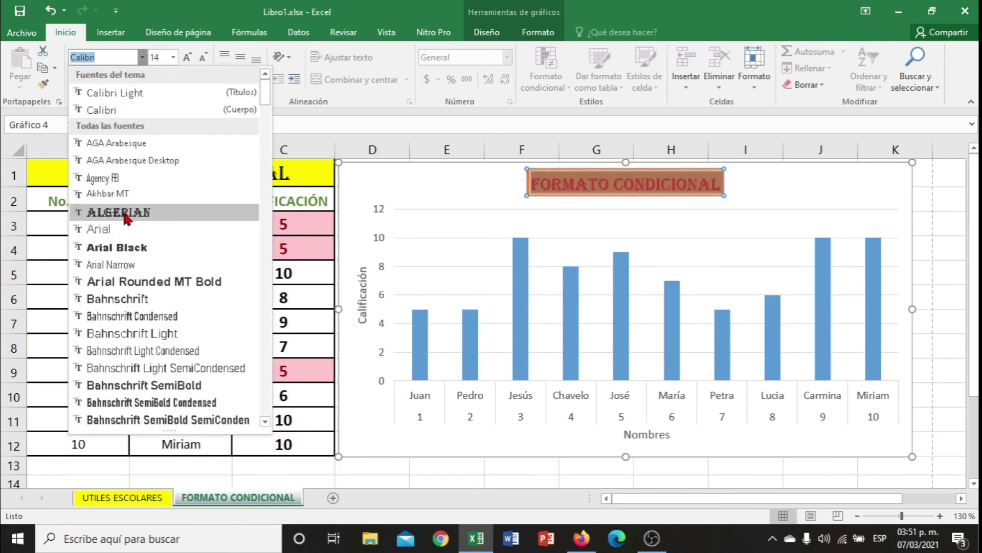
left_click(127, 212)
Select the whole chart and bring up the Diseño list of chart elements to add
left_click(440, 189)
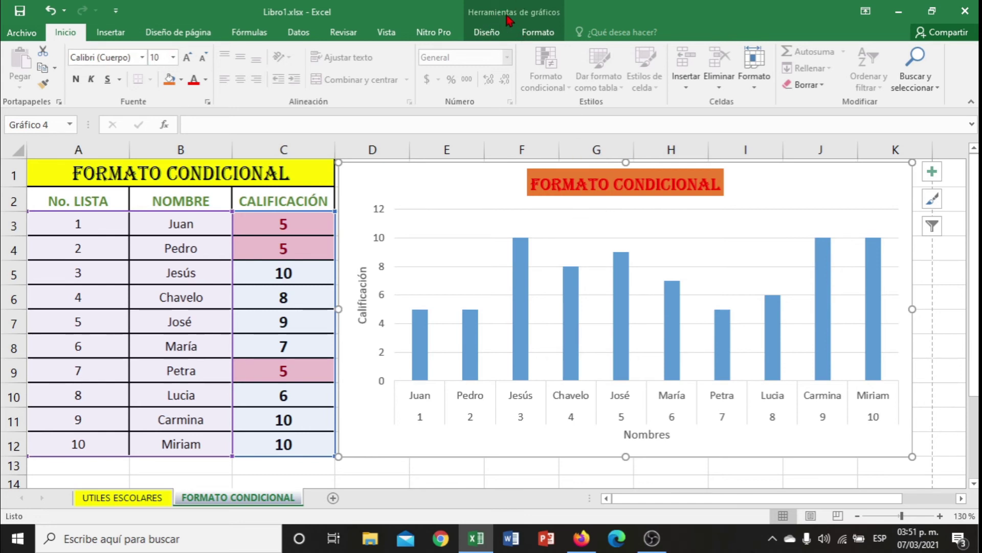
left_click(487, 32)
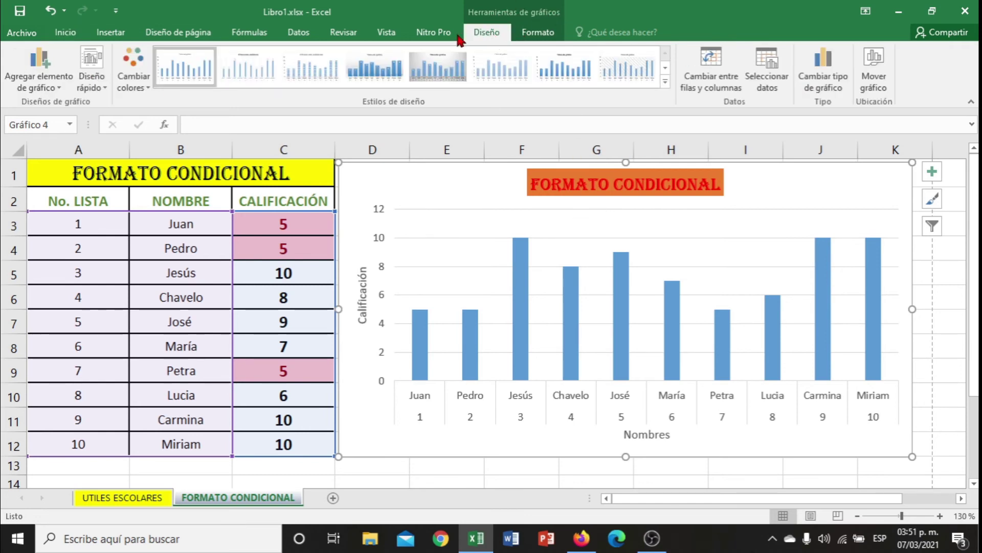
left_click(56, 88)
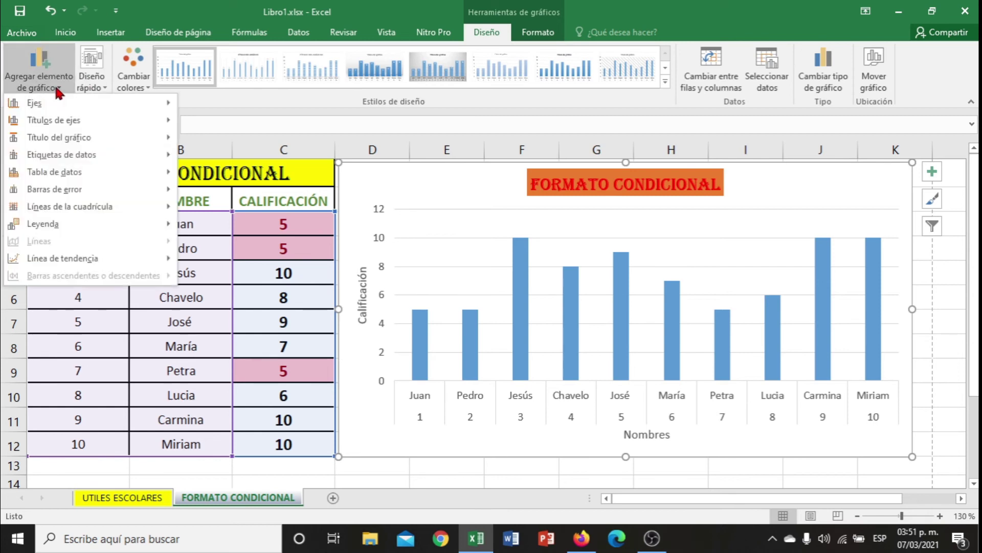
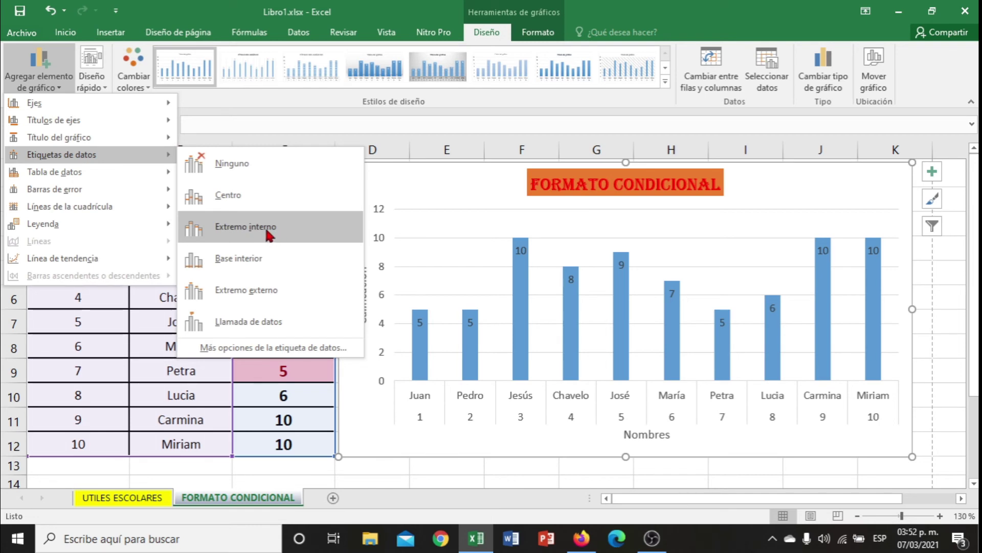
Place grade data labels at Extremo interno inside each bar and select the Calificación axis title
left_click(267, 231)
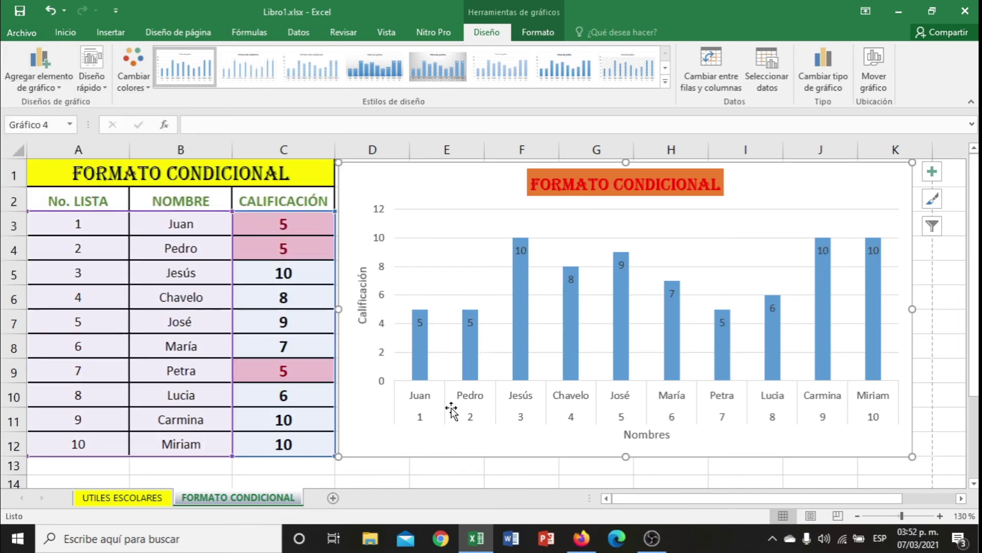
left_click(364, 284)
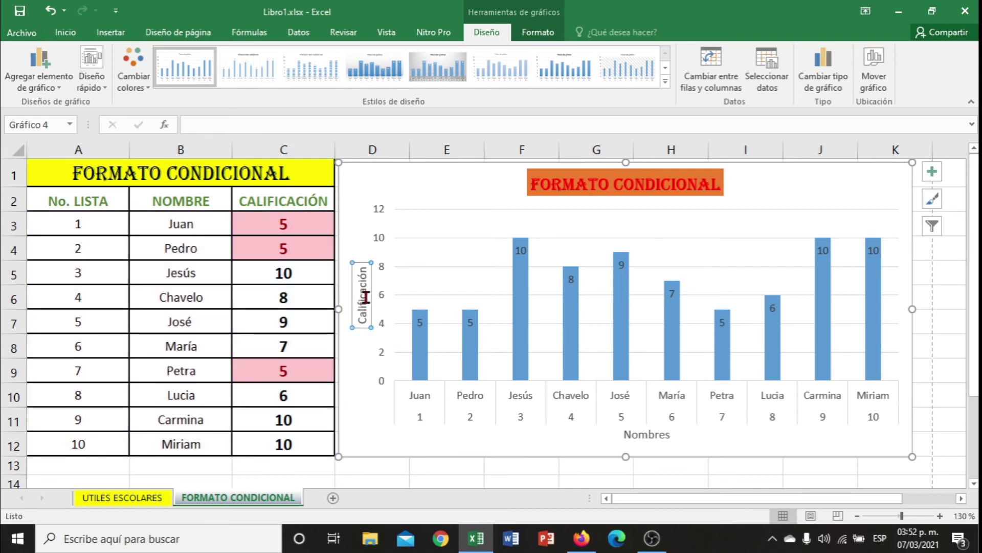
left_click(144, 88)
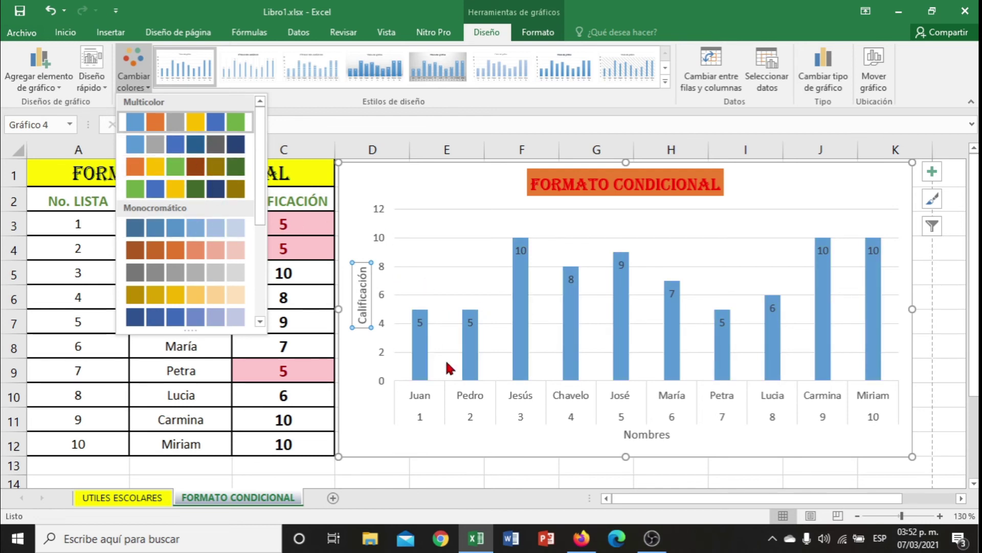
Apply the yellow Monocromático palette (Color 8) to the chart's bars
left_click(454, 413)
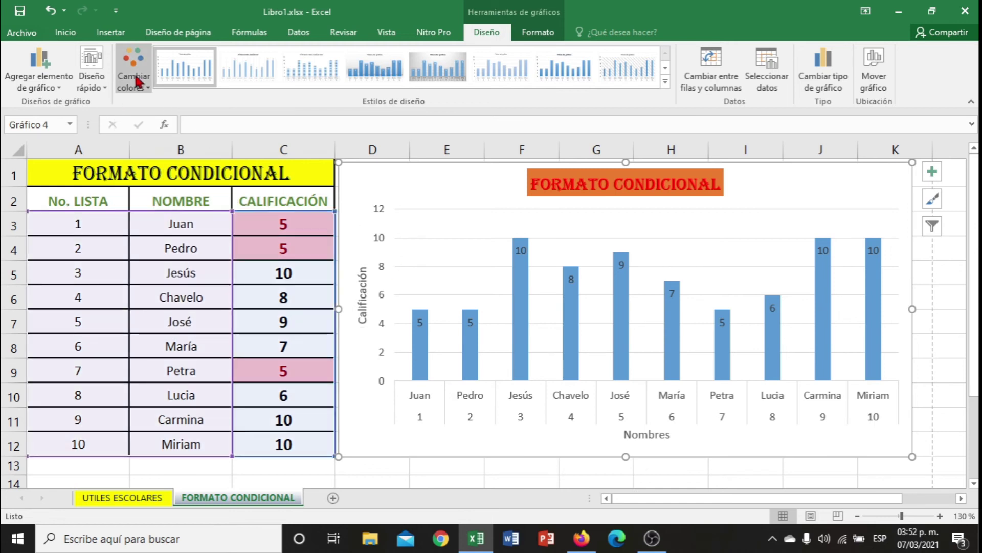
left_click(134, 72)
left_click(176, 145)
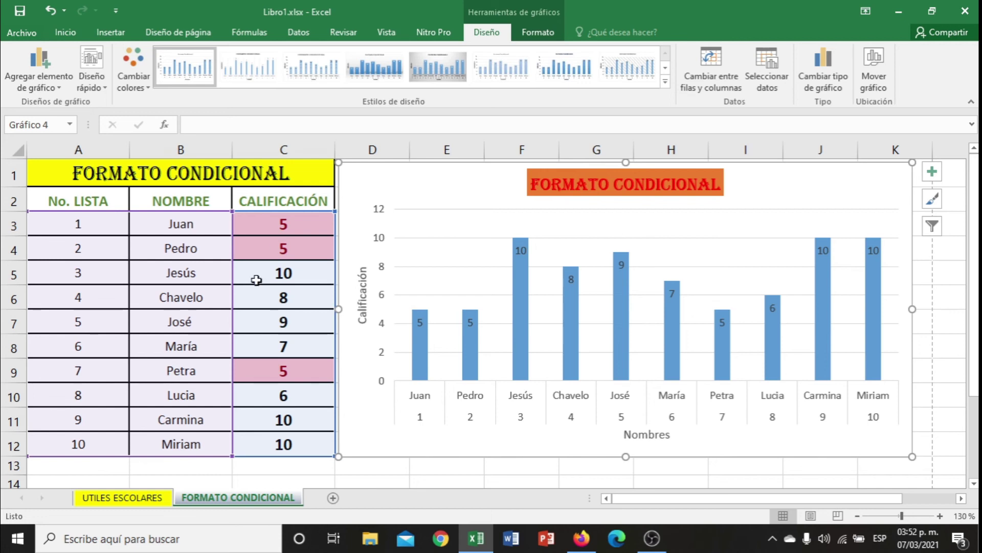
left_click(145, 87)
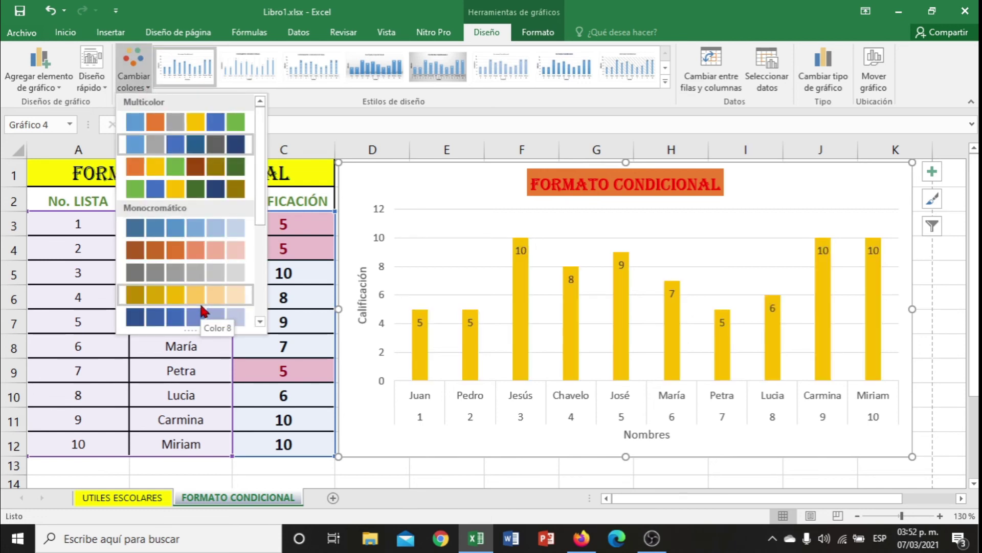
left_click(202, 305)
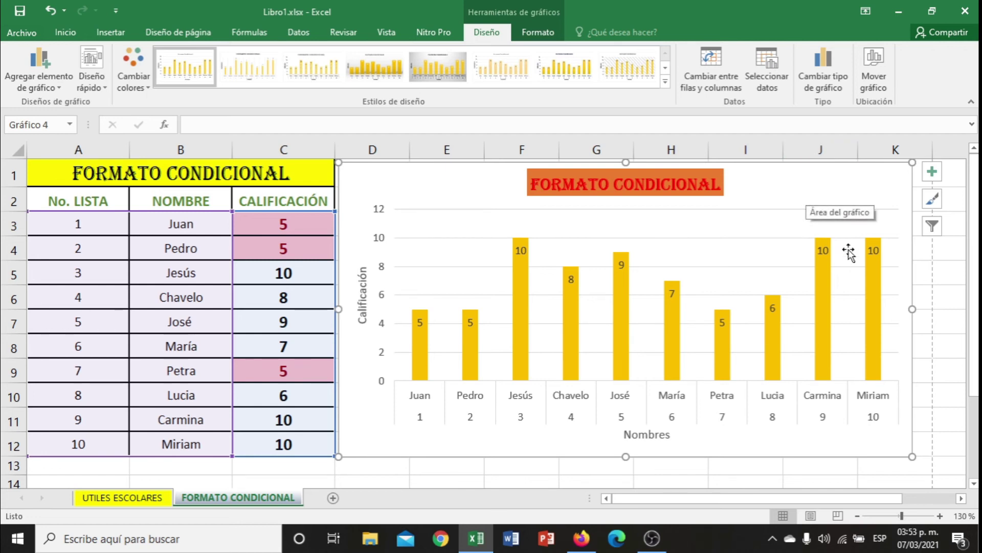
left_click(872, 374)
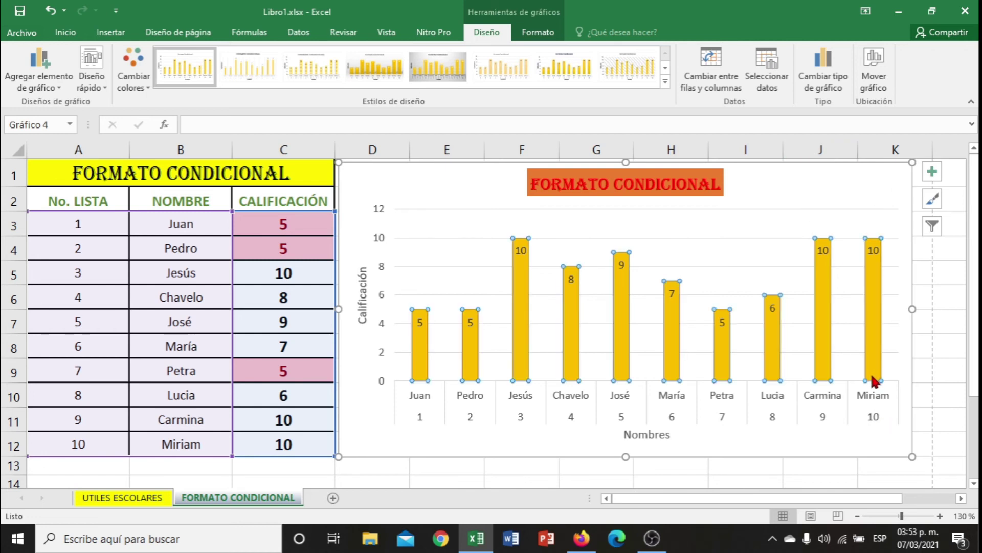
left_click(872, 376)
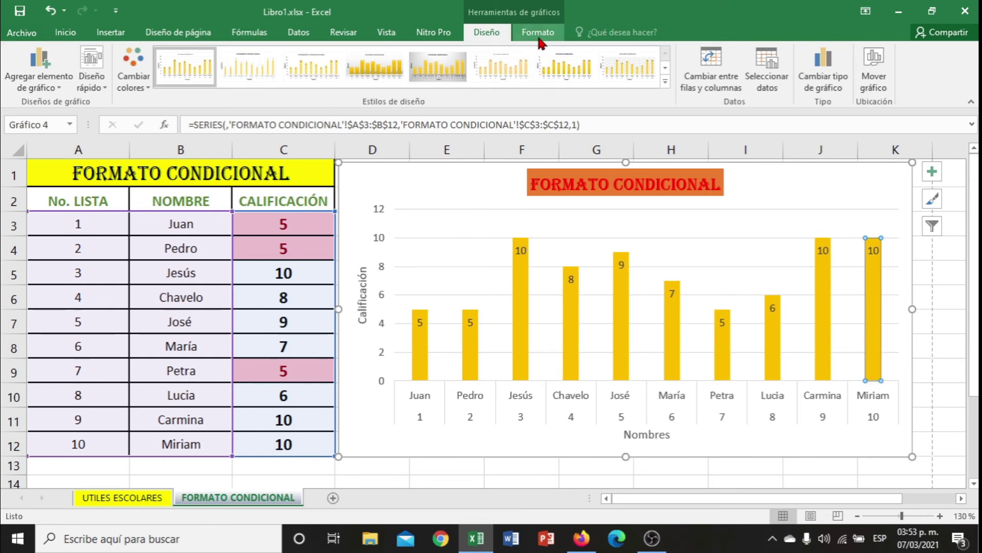
left_click(711, 66)
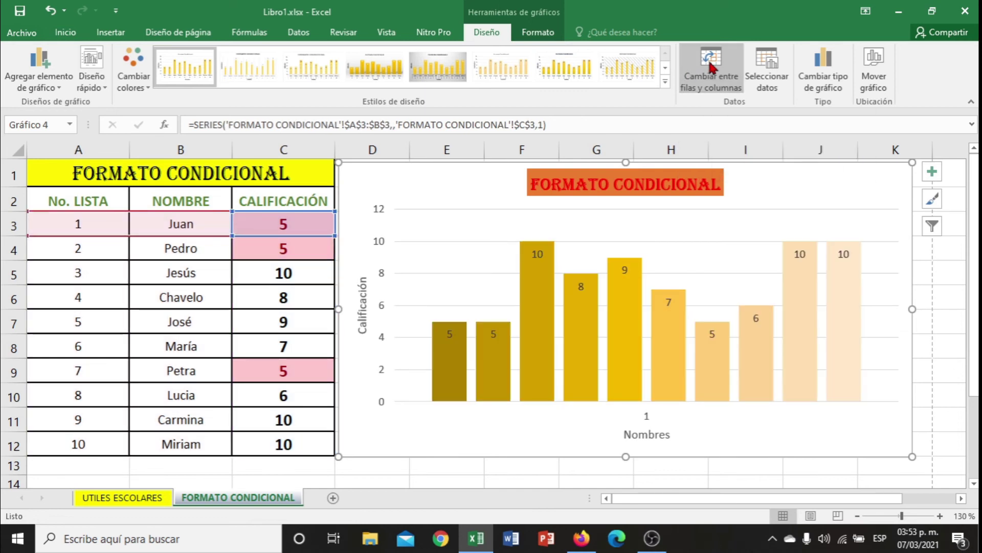
left_click(711, 66)
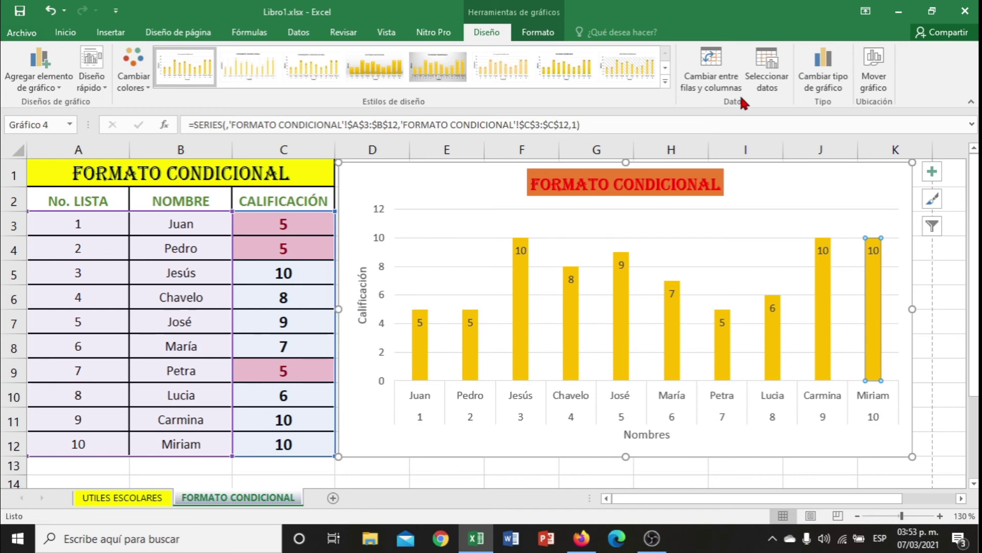
left_click(723, 76)
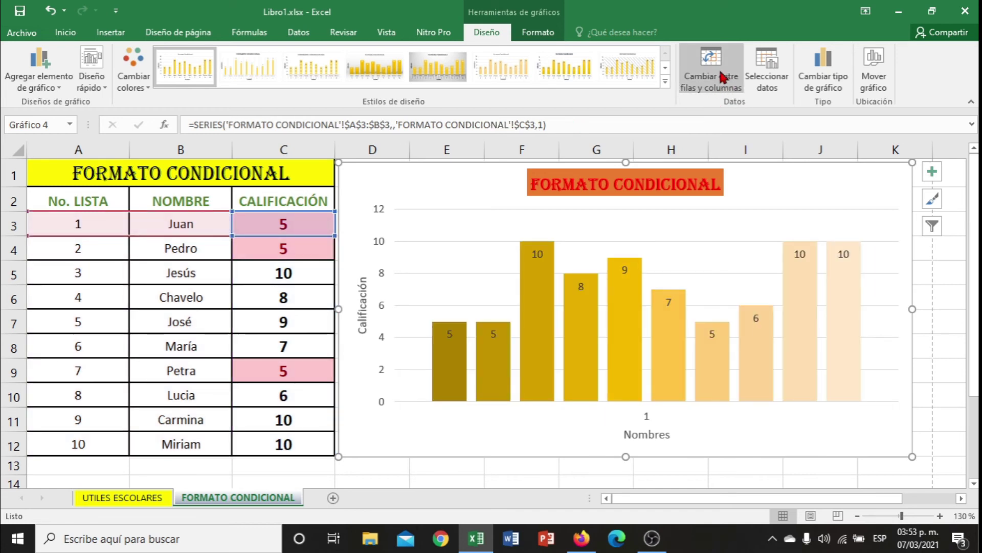
left_click(719, 75)
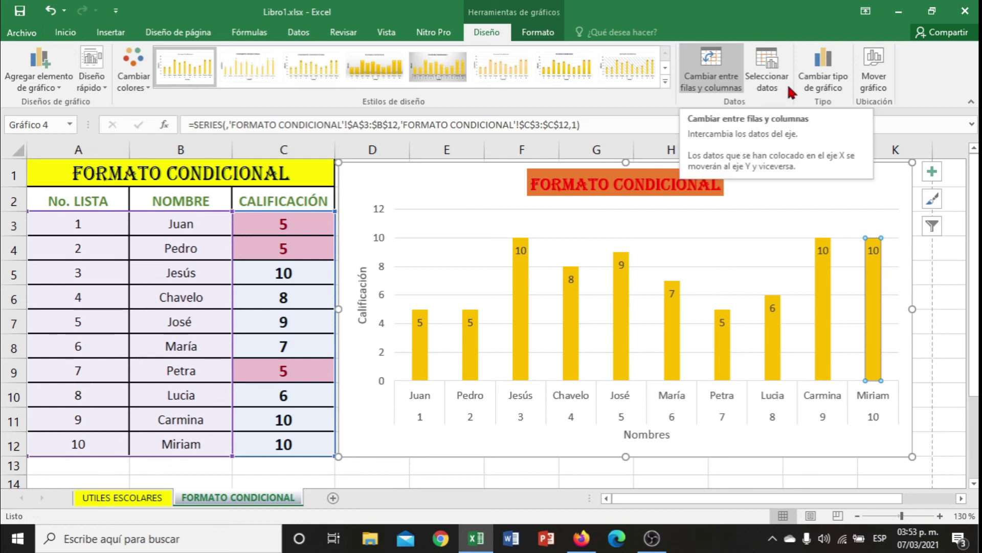
left_click(834, 87)
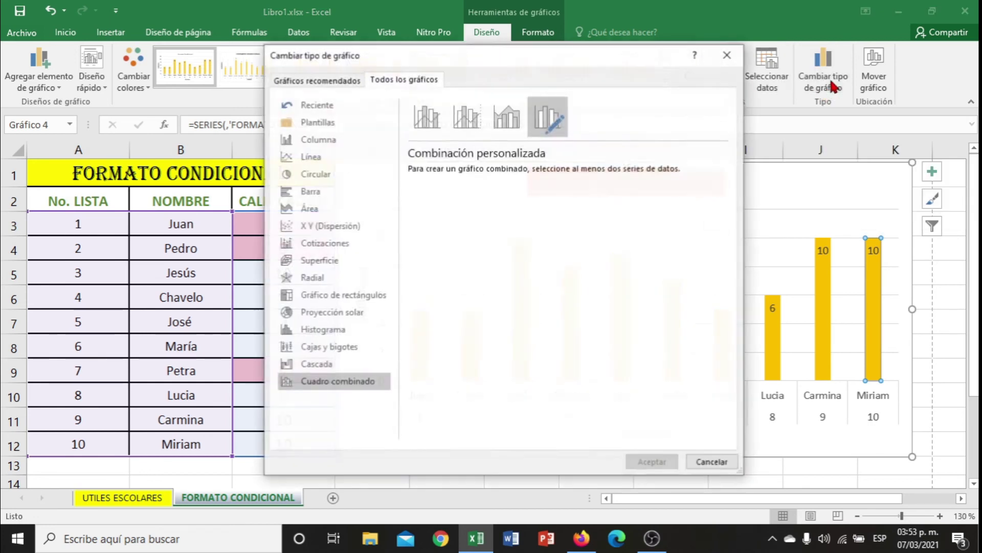
left_click(316, 175)
left_click(313, 192)
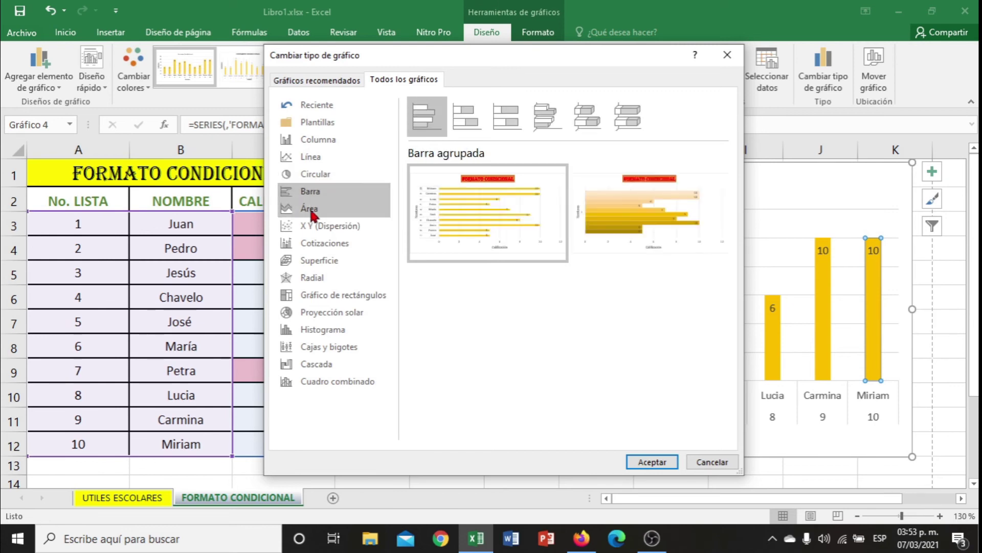
left_click(313, 243)
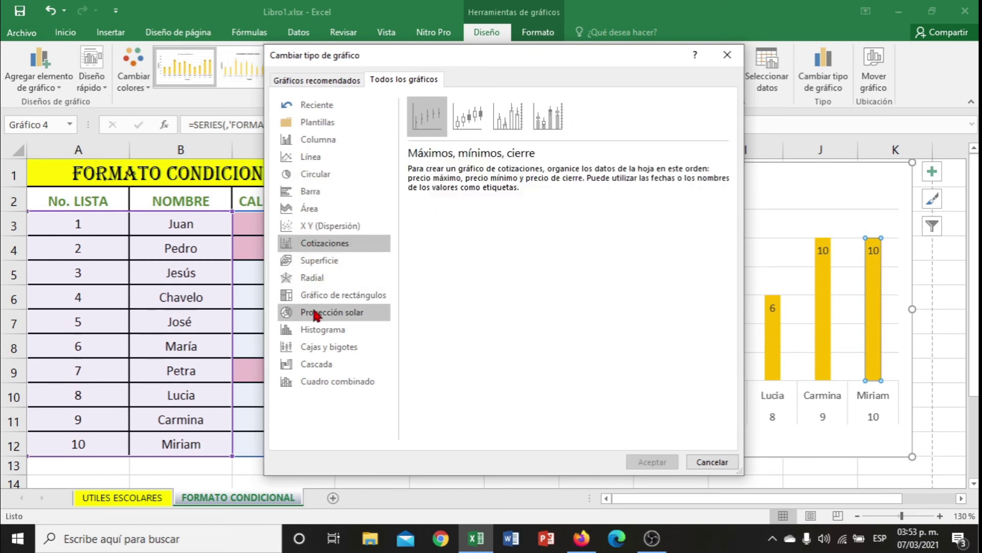
left_click(320, 335)
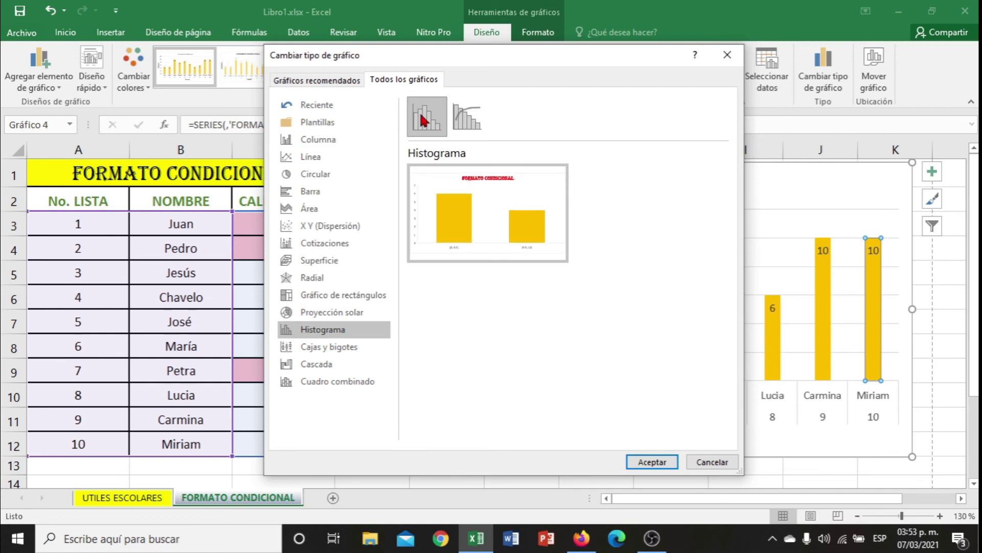
left_click(736, 59)
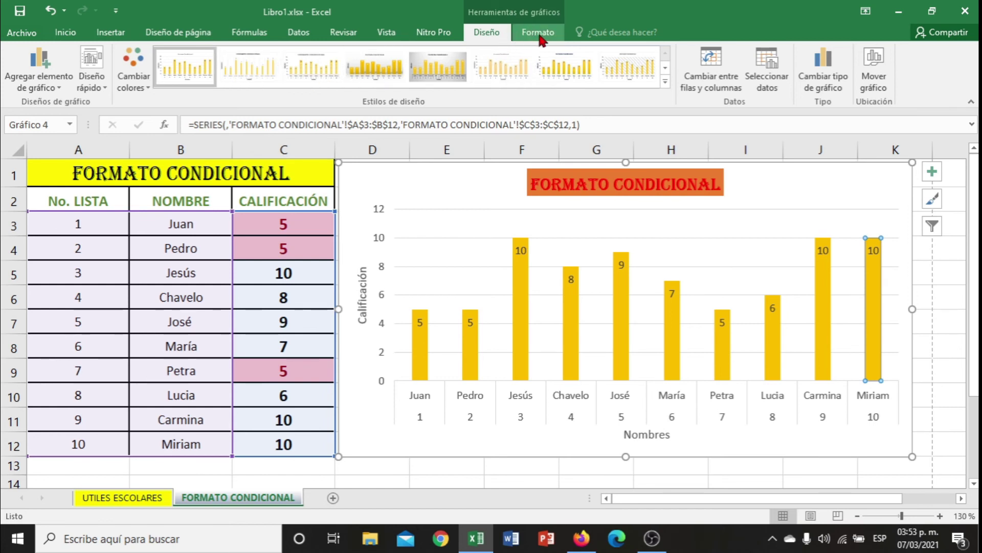
Fill Miriam's bar dark green using Relleno de forma on the Formato tab
left_click(541, 39)
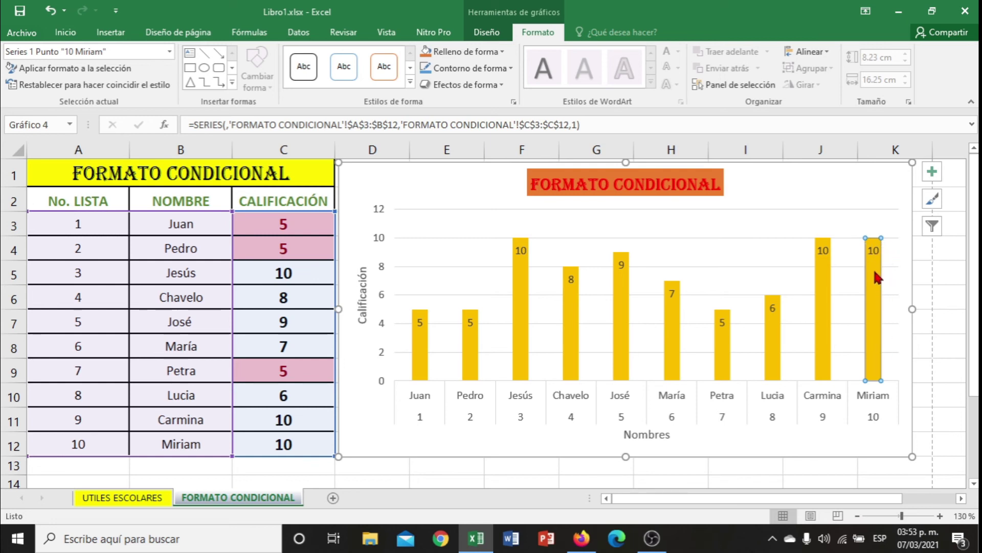
left_click(501, 51)
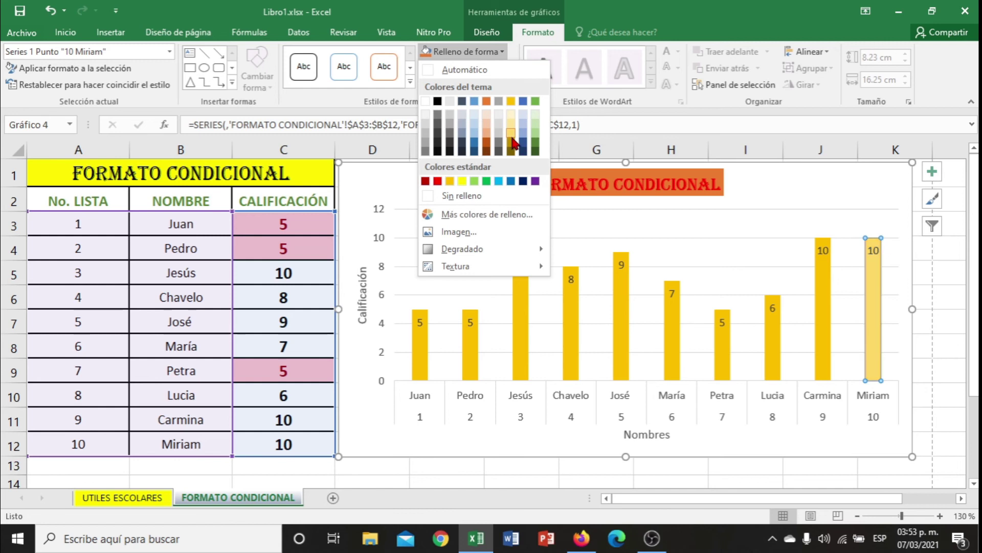
left_click(536, 146)
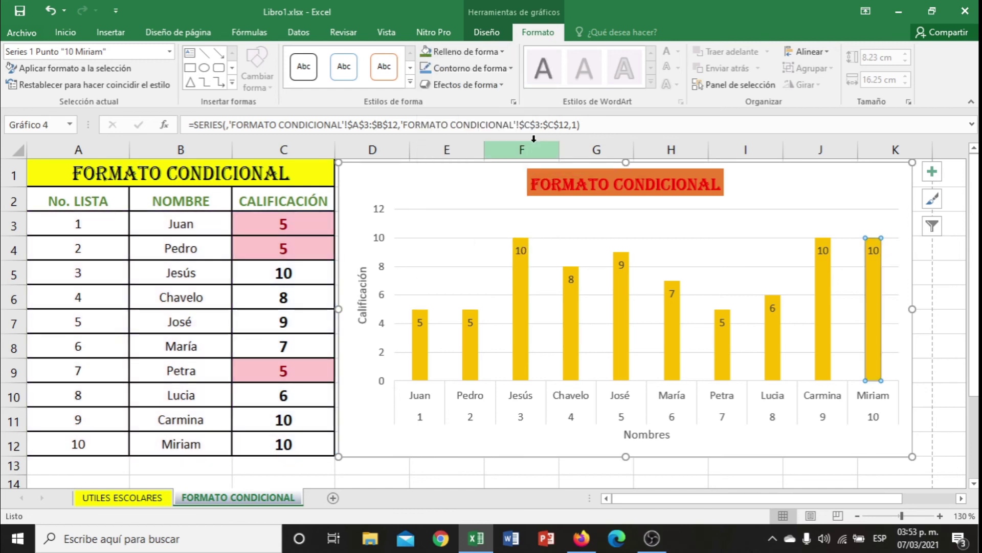
Fill Lucia's bar alone with purple
left_click(770, 339)
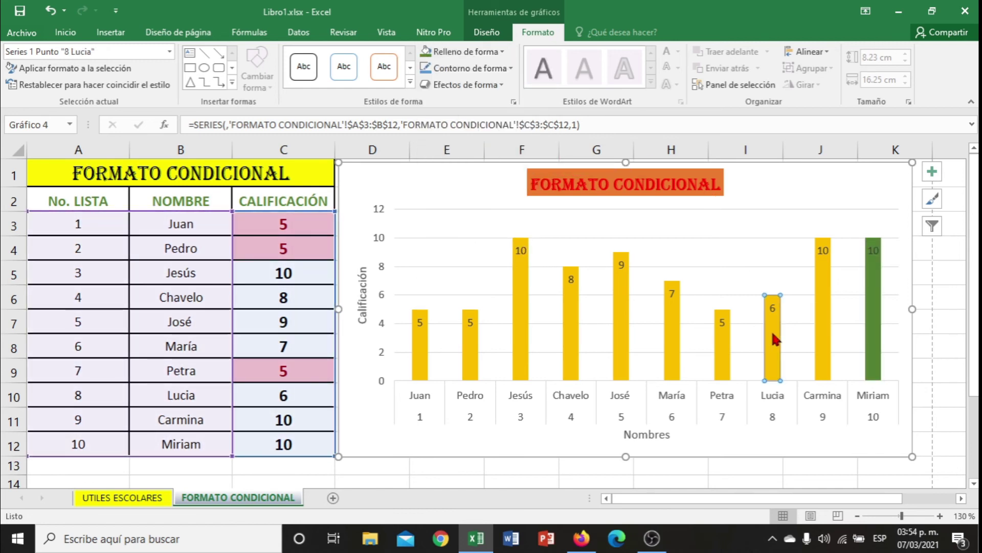
left_click(490, 53)
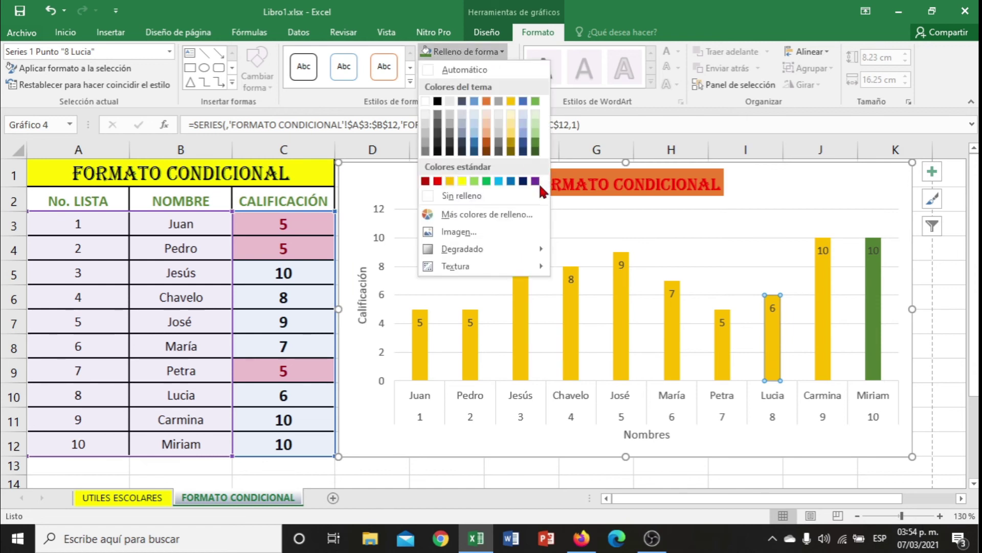
left_click(535, 181)
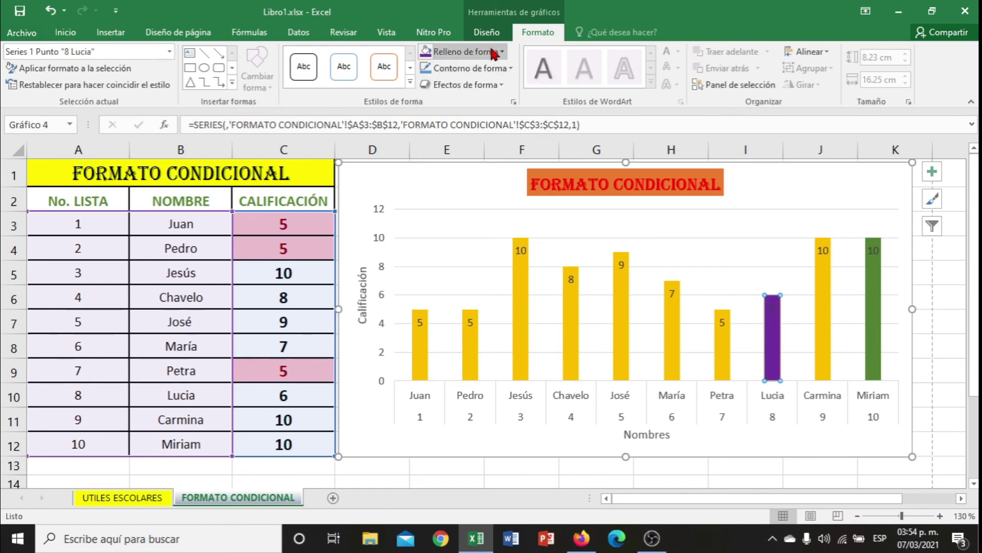
left_click(464, 52)
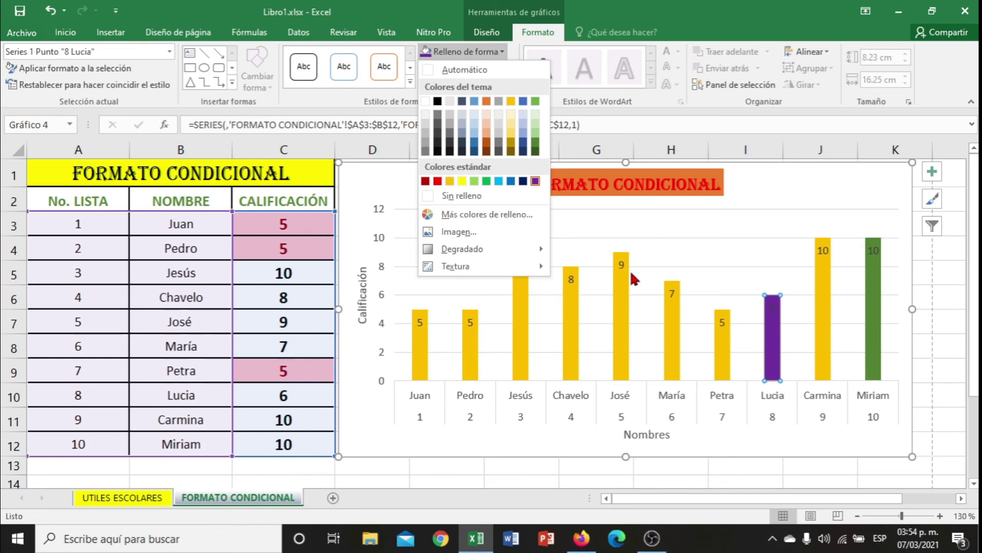
left_click(626, 340)
left_click(623, 342)
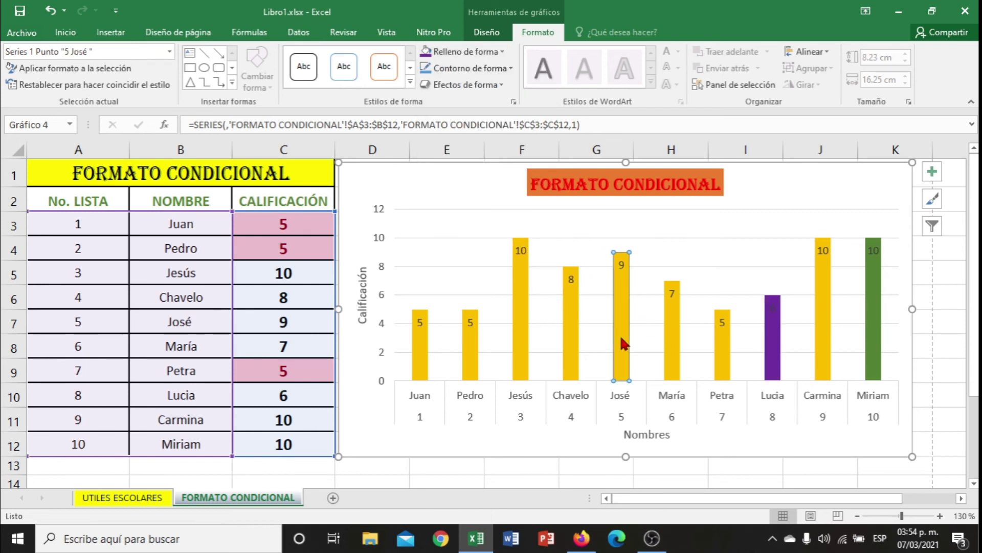
Give José's bar a dark blue outline and the second Estilos de forma preset
left_click(508, 71)
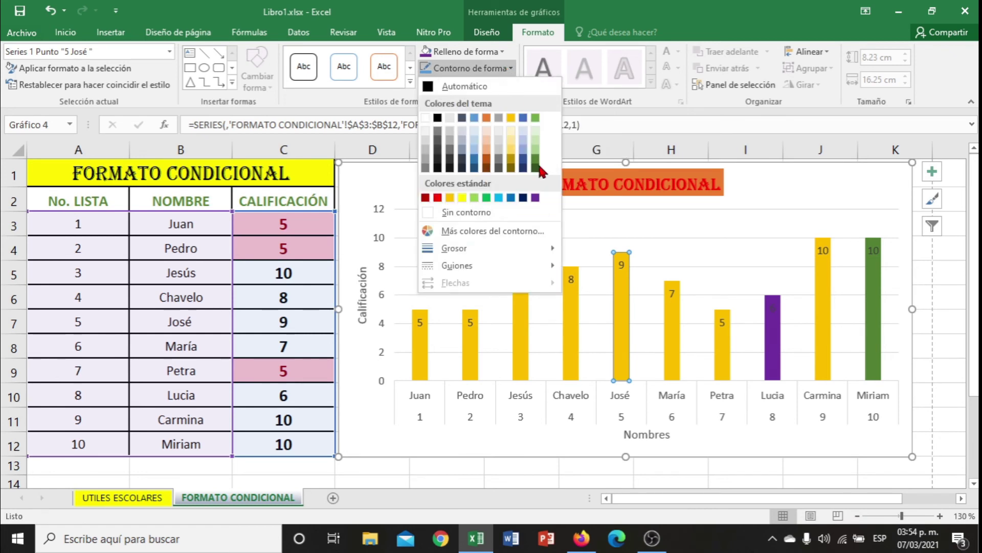
left_click(521, 197)
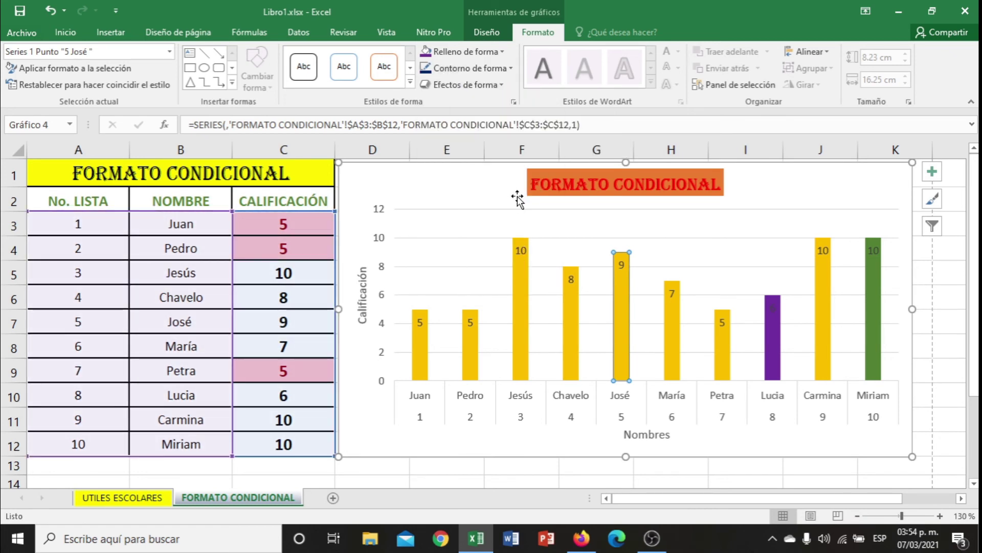
left_click(361, 78)
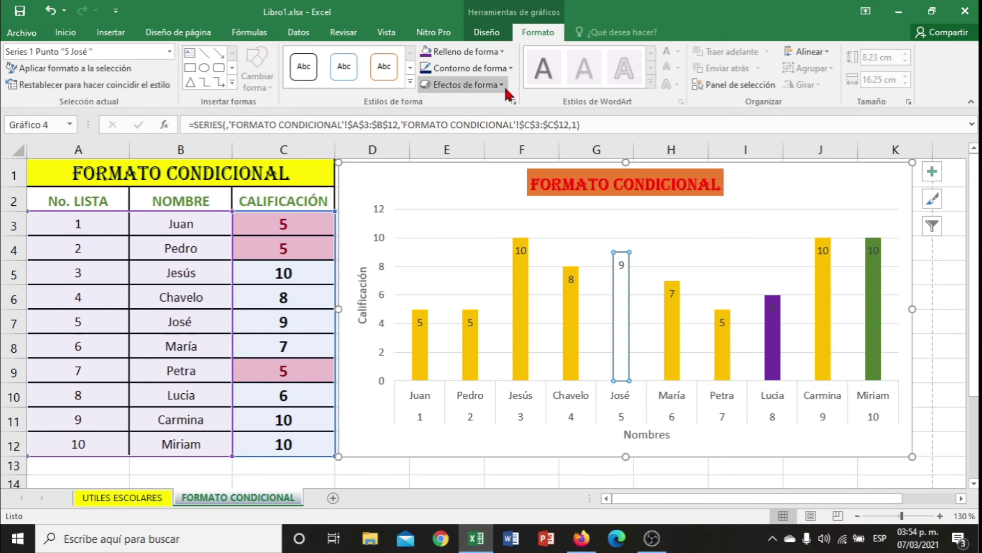
Apply a blue Iluminado glow from Efectos de forma to Jesús's bar
left_click(531, 323)
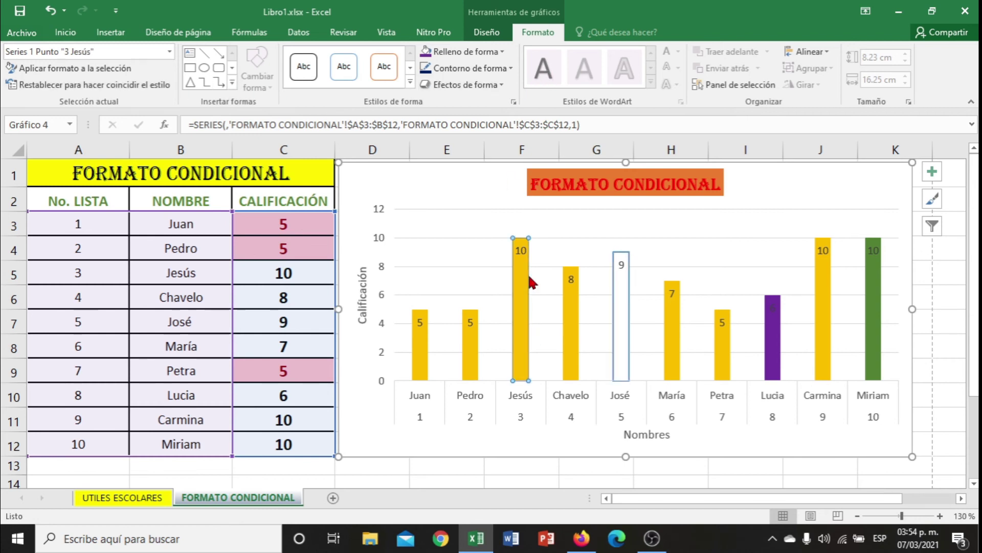
left_click(499, 85)
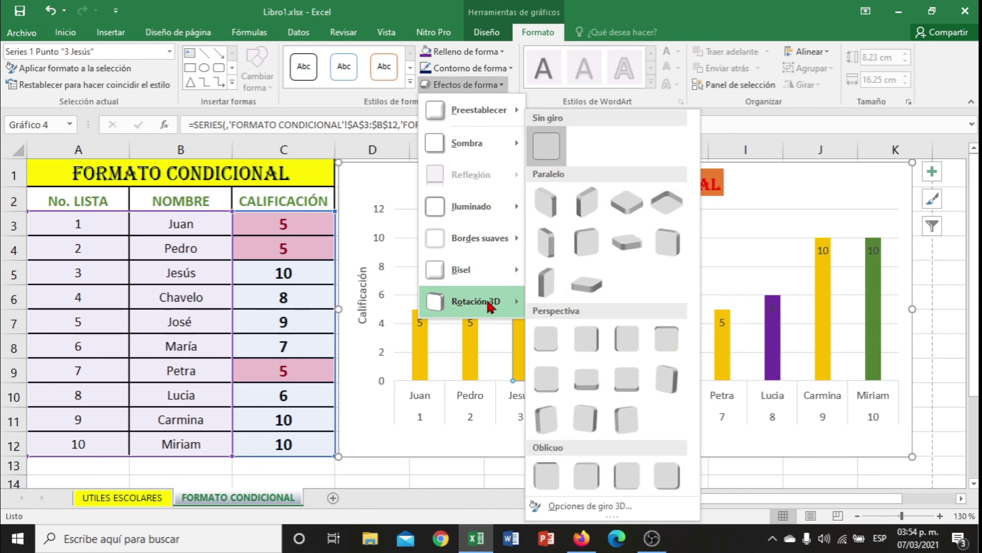
left_click(570, 289)
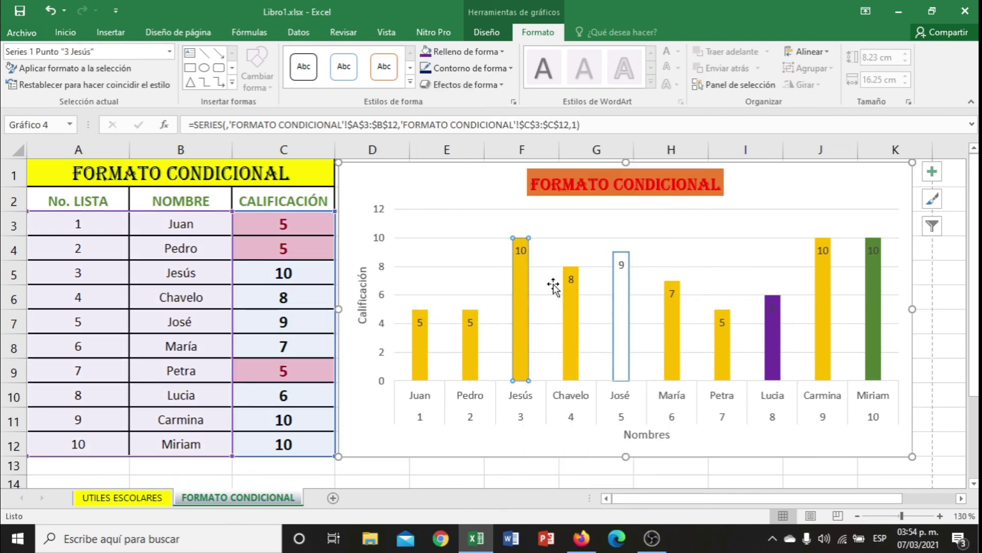
left_click(501, 85)
mouse_move(471, 206)
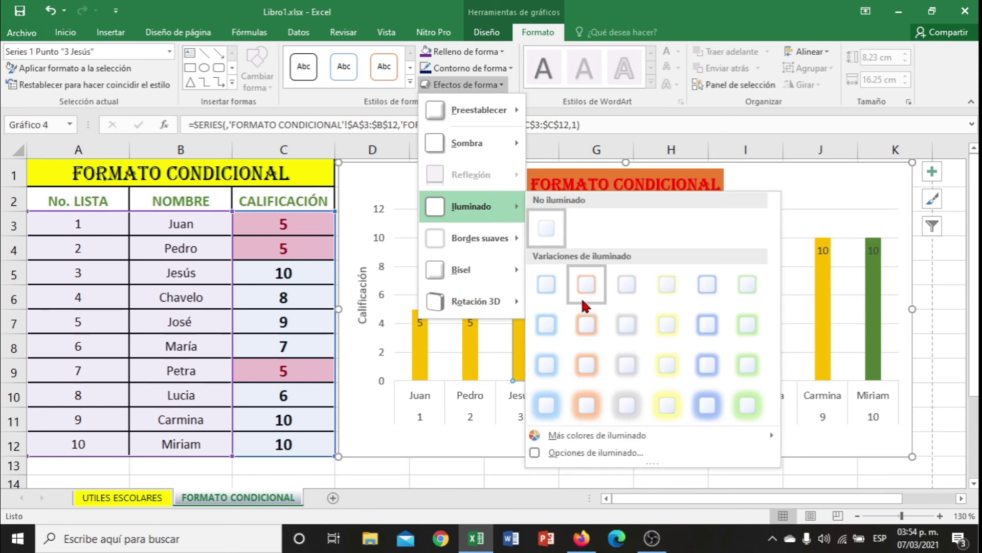
left_click(707, 405)
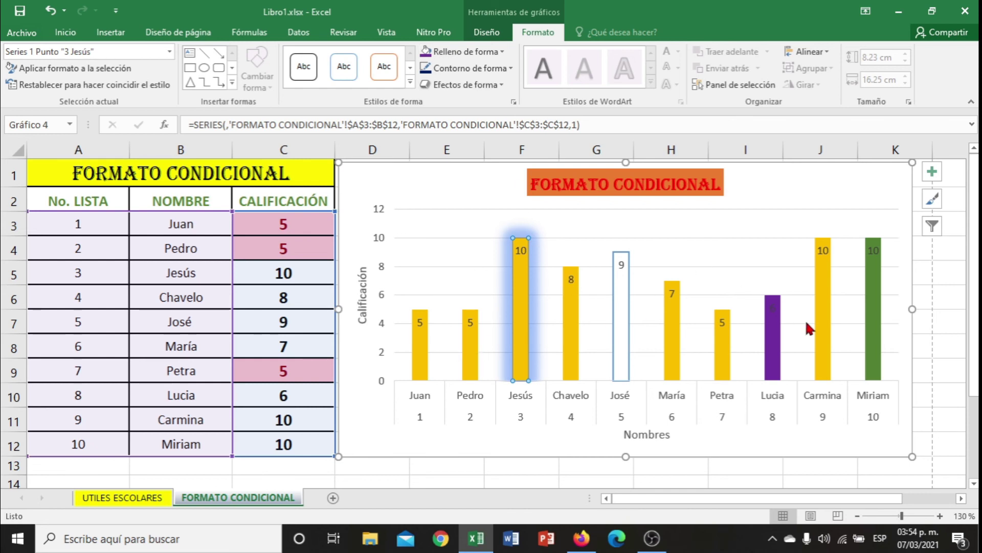
left_click(665, 402)
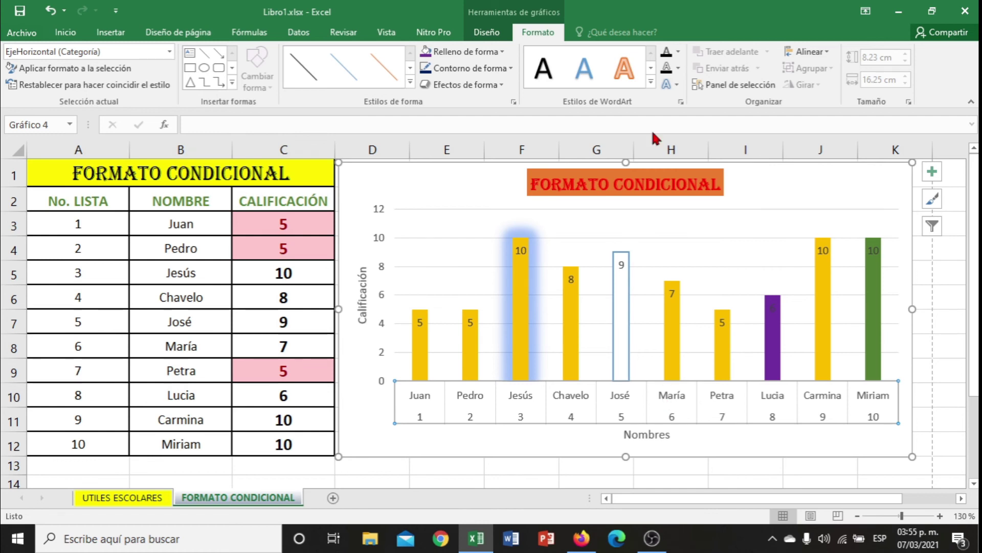
Try blue and orange WordArt styles on the horizontal axis labels, settling on light grey
left_click(587, 77)
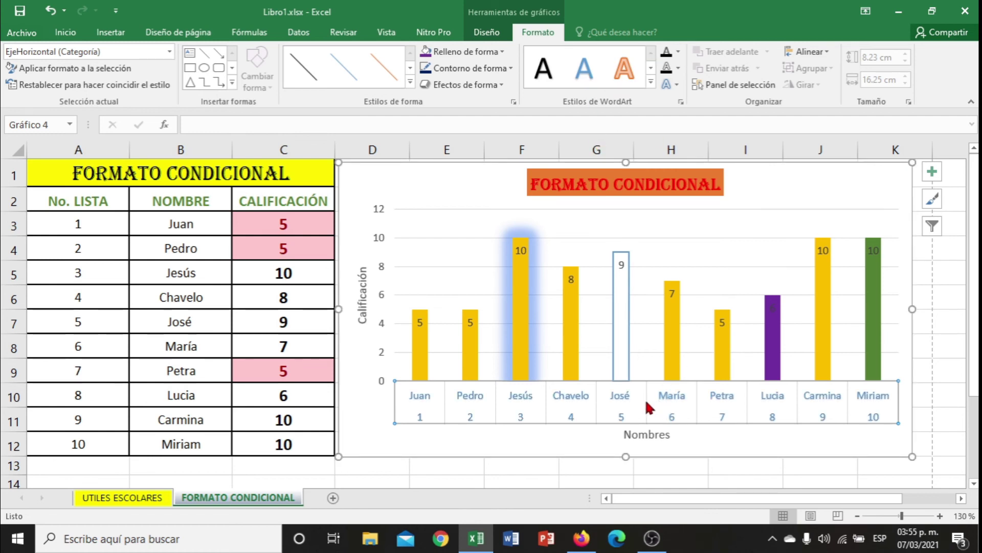
left_click(624, 68)
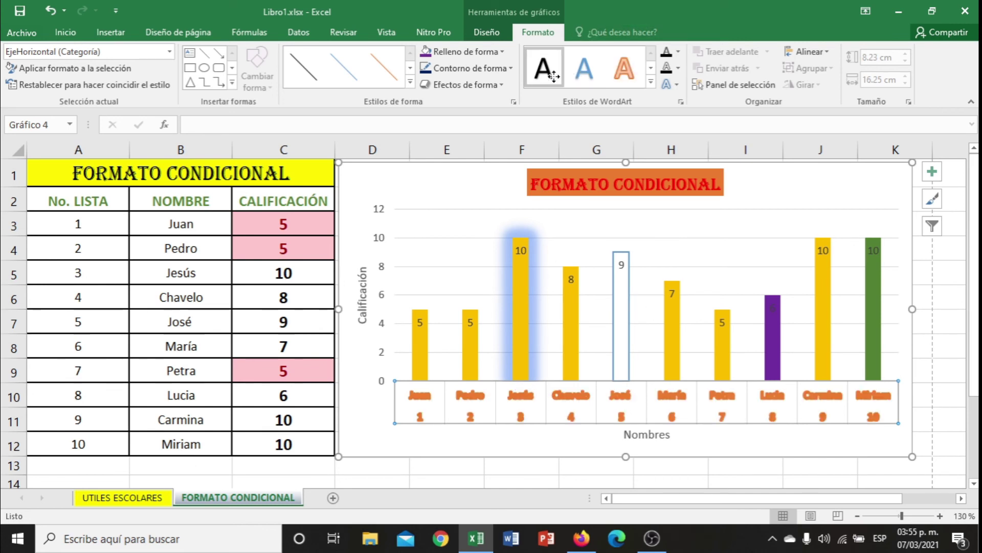
left_click(651, 81)
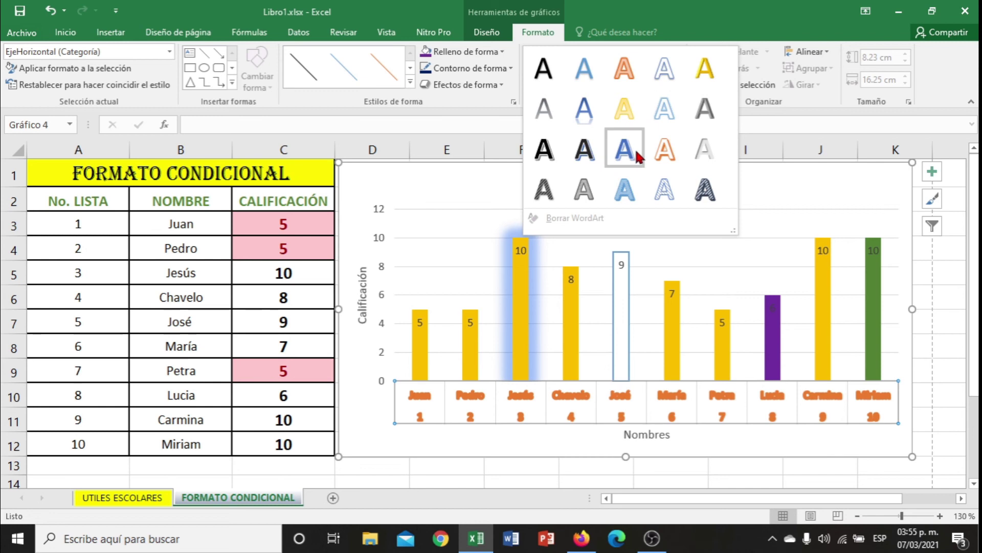
key("Escape")
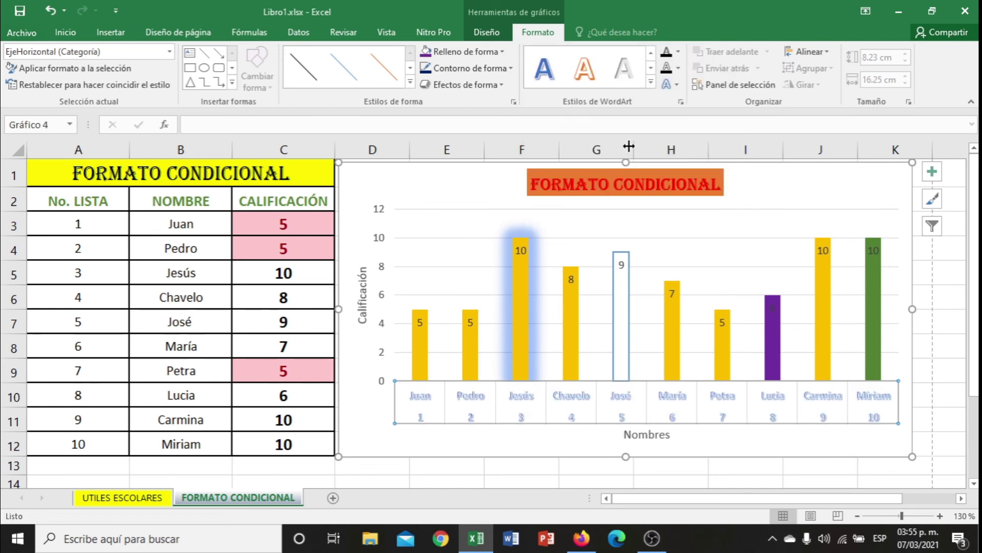
left_click(621, 73)
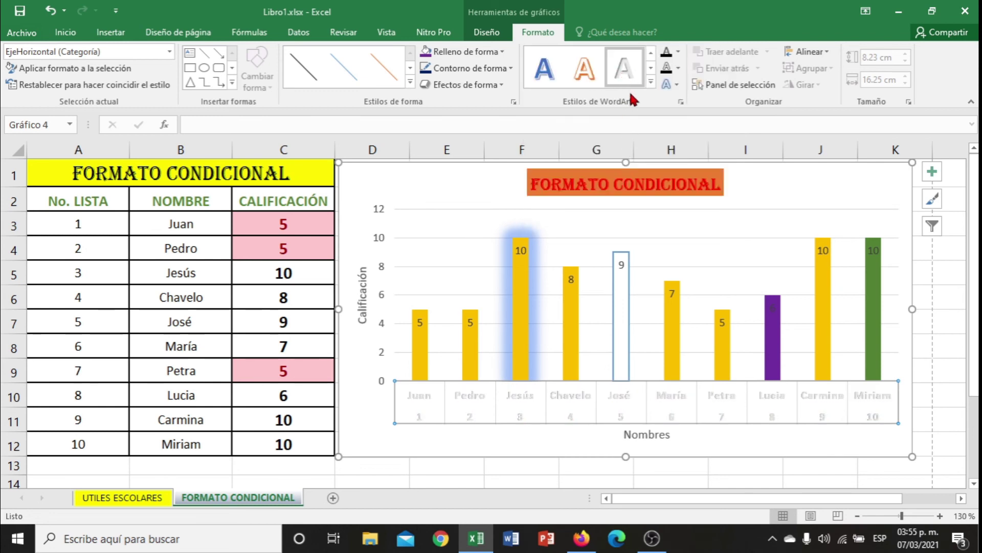
left_click(650, 330)
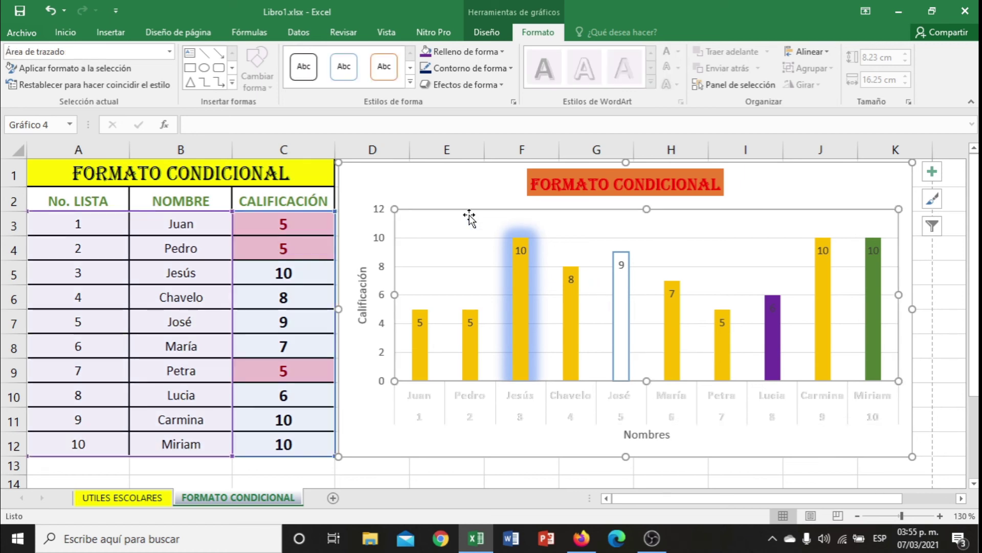
left_click(678, 326)
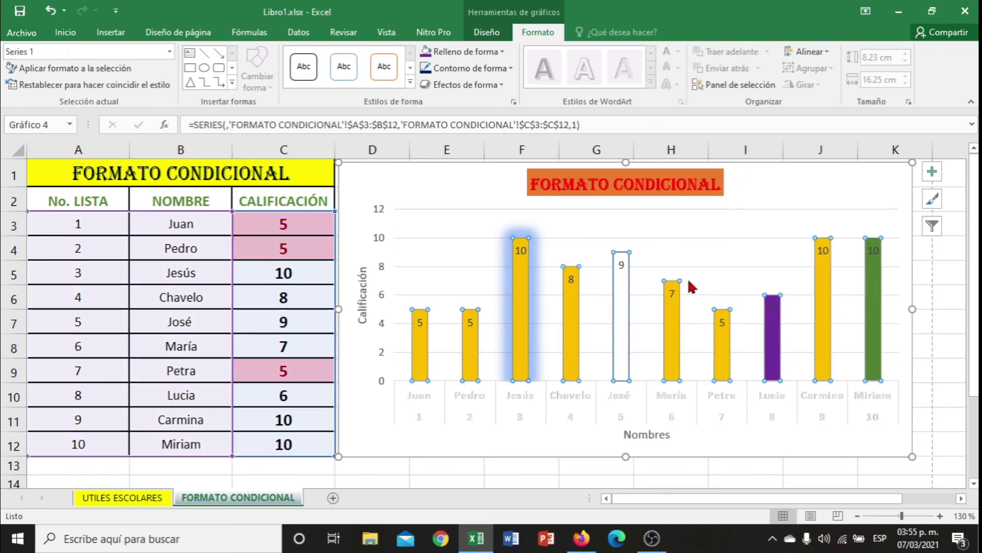
left_click(808, 184)
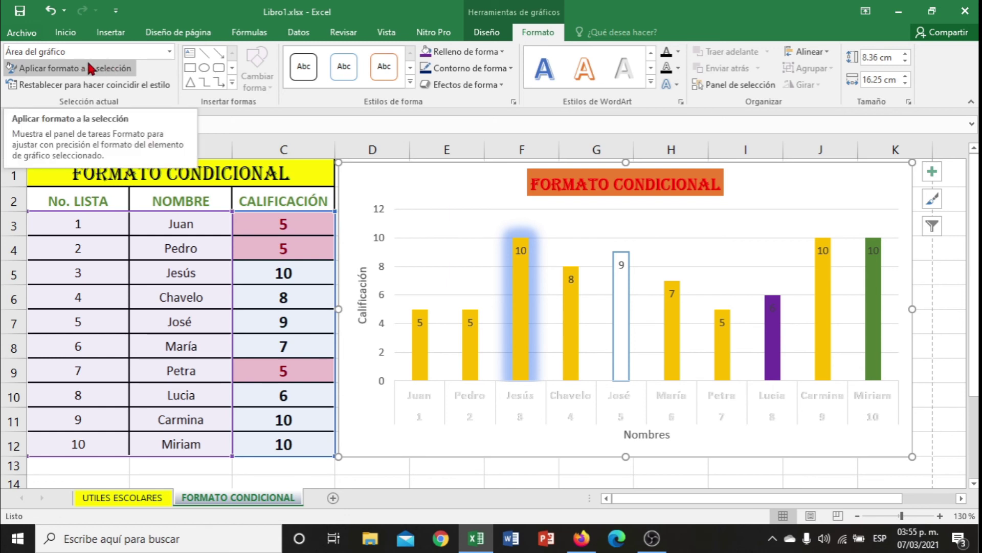
Fill the Área del gráfico with the picture 3.jpg via Relleno con imagen o textura
left_click(169, 52)
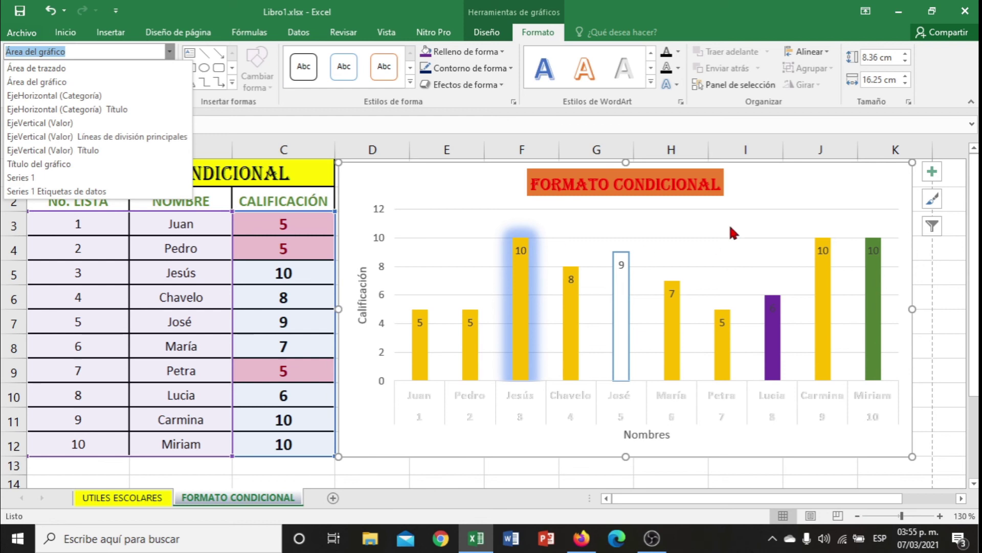
left_click(88, 80)
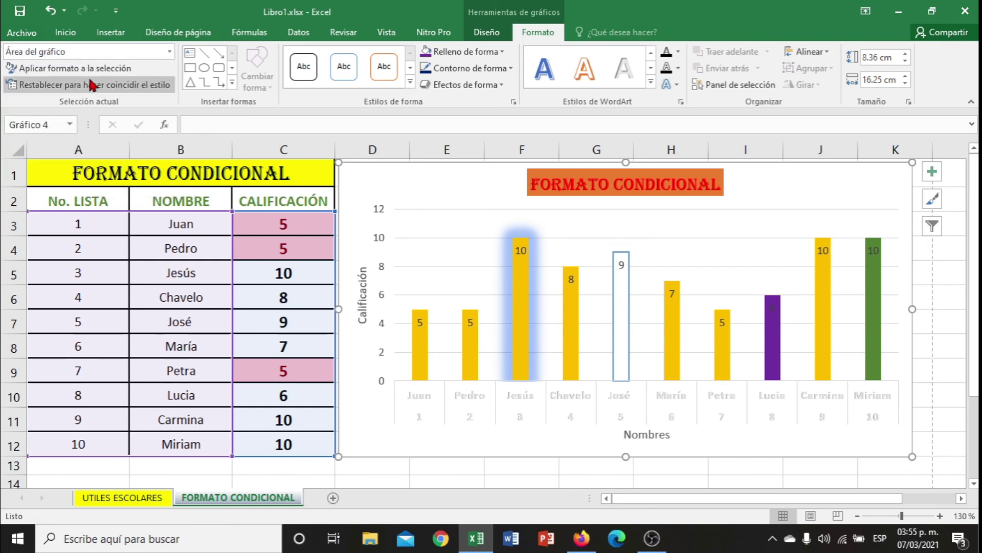
left_click(105, 70)
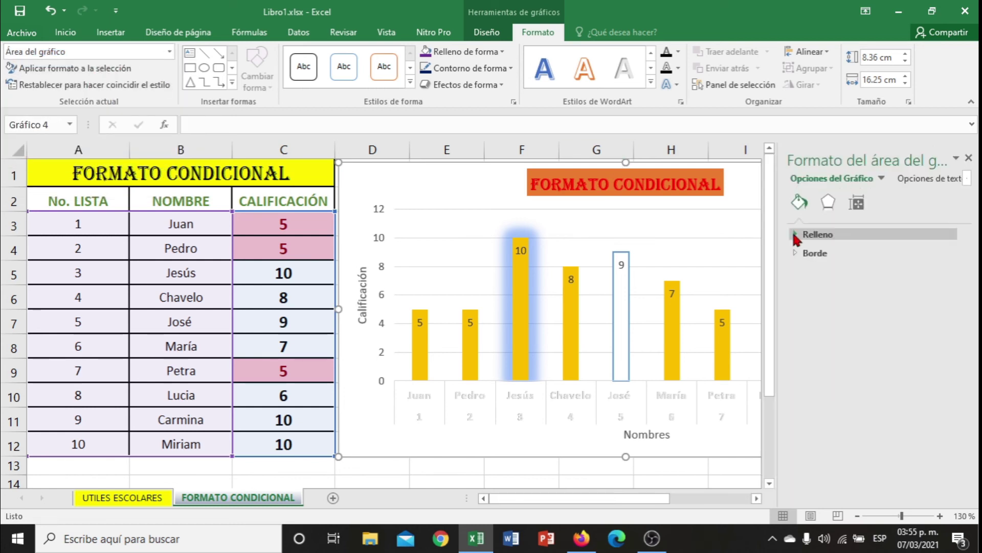
left_click(818, 235)
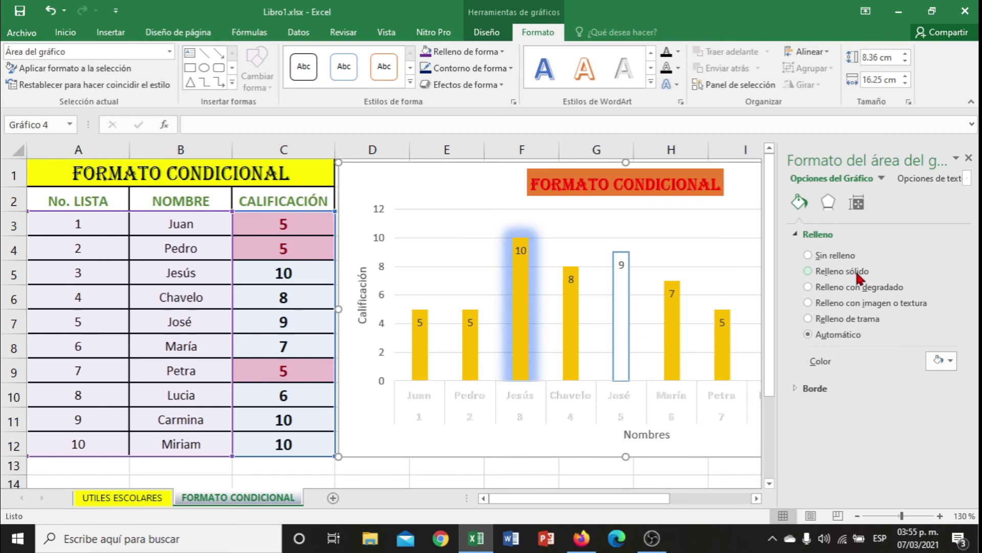
left_click(888, 304)
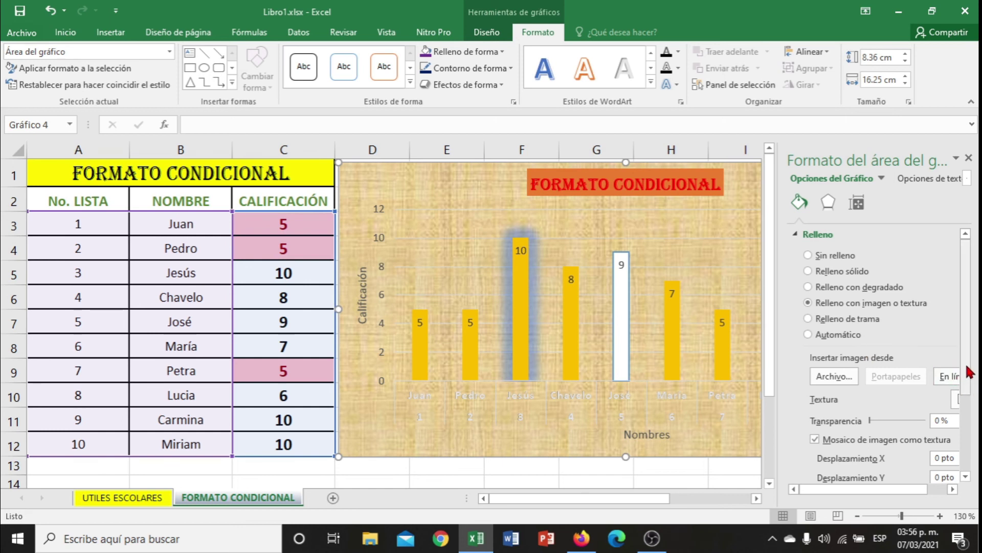
scroll(968, 372, "down", 3)
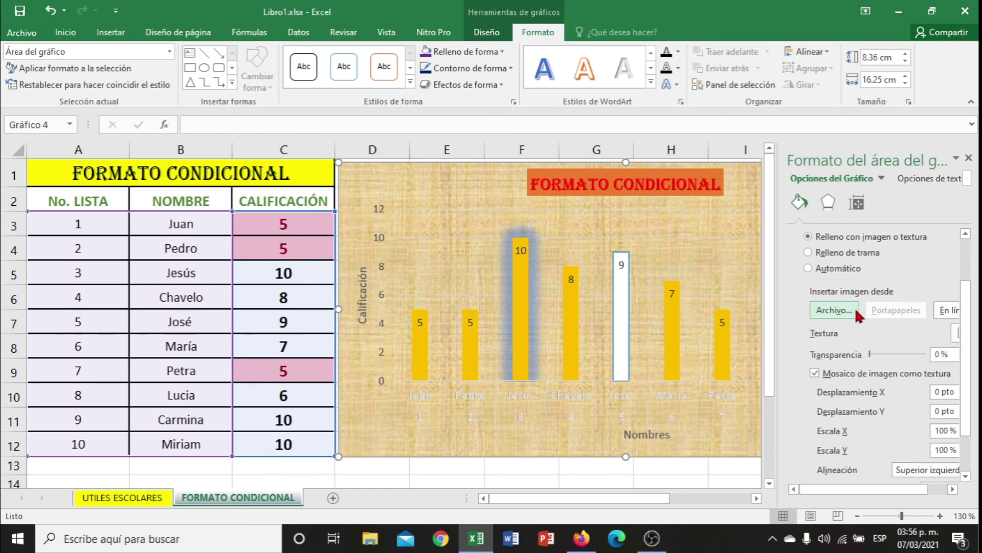
left_click(830, 310)
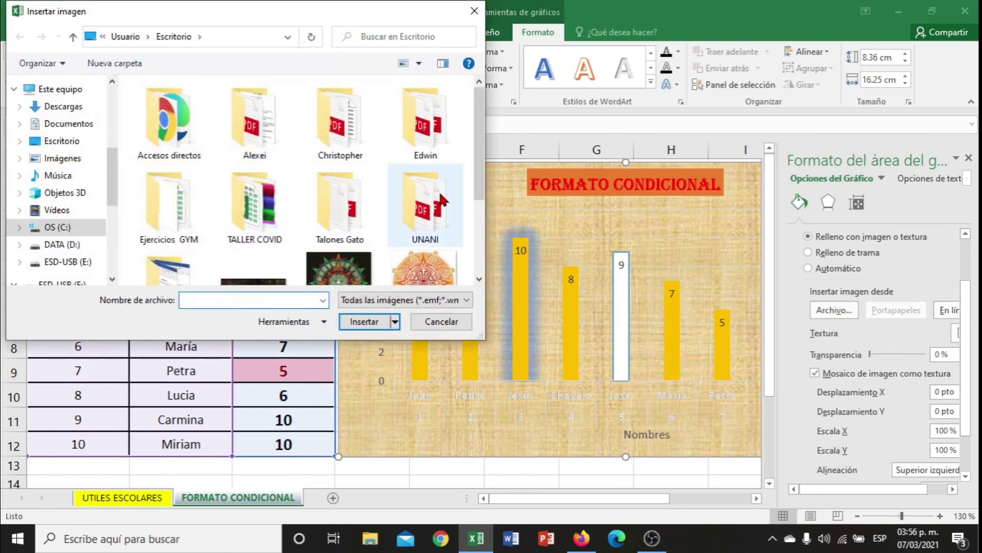
left_click(434, 278)
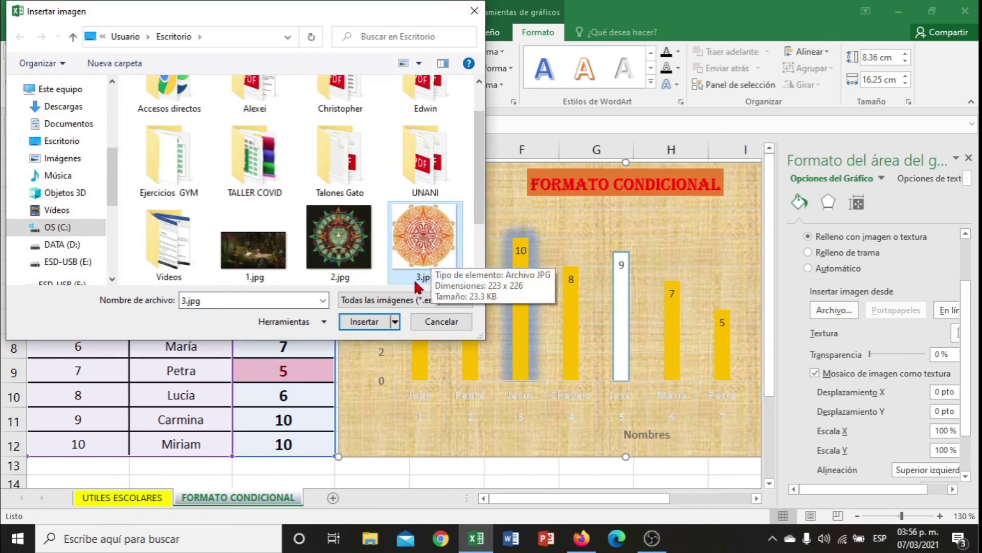
left_click(364, 322)
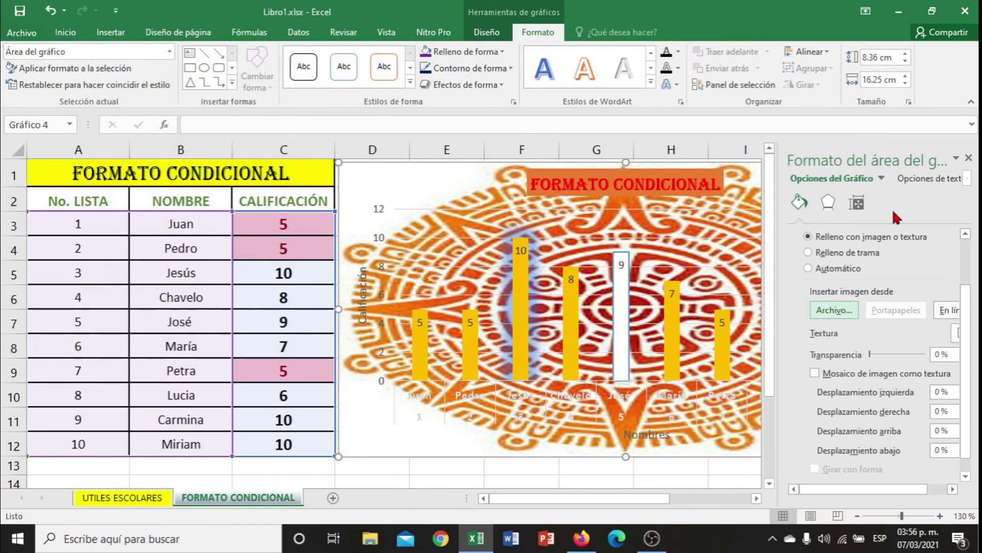
left_click(969, 158)
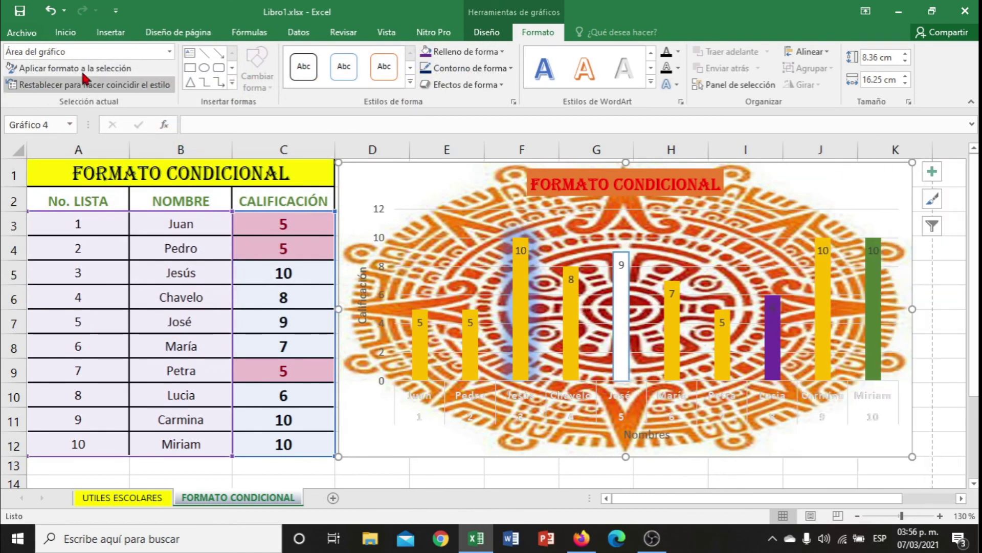
left_click(169, 52)
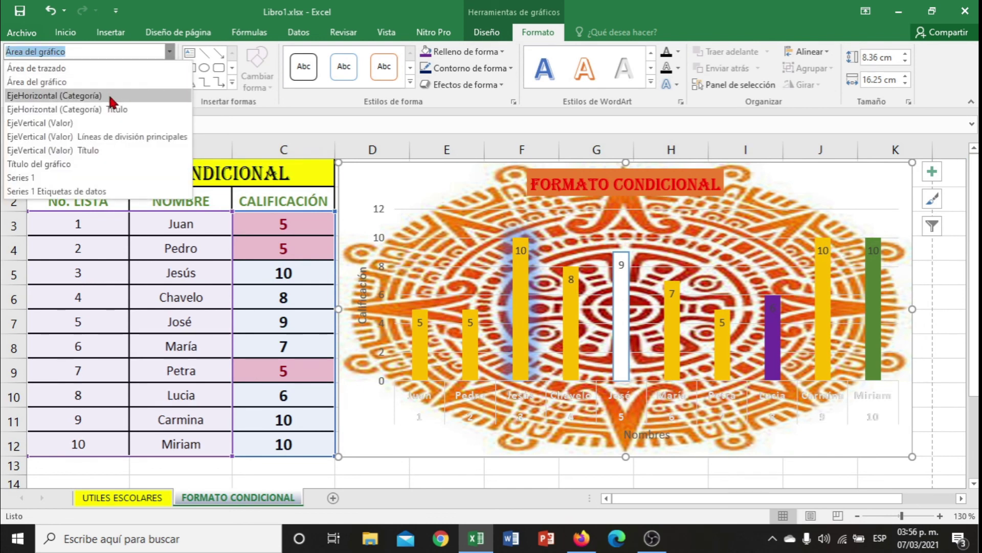
Give the EjeHorizontal (Categoría) axis labels a Relleno sólido fill
left_click(111, 97)
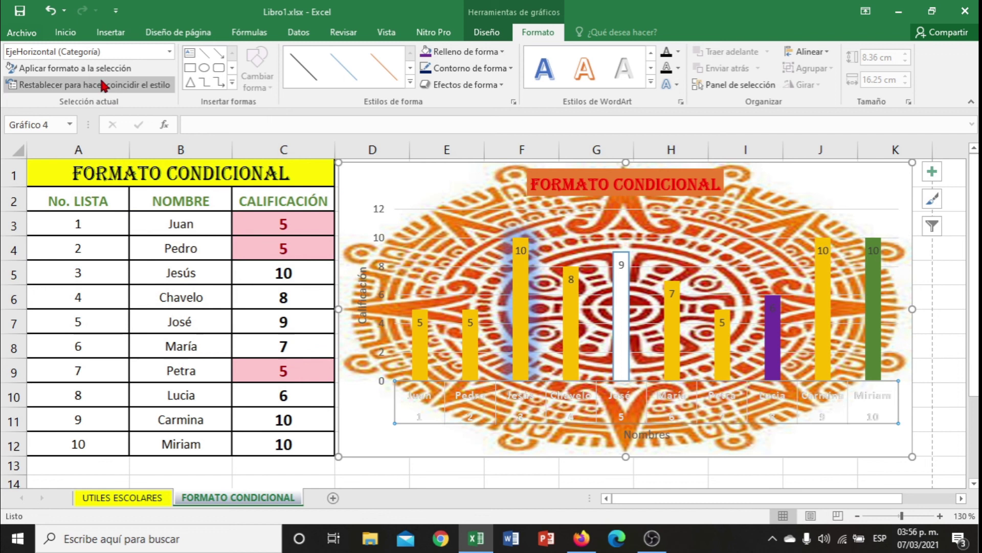
left_click(134, 69)
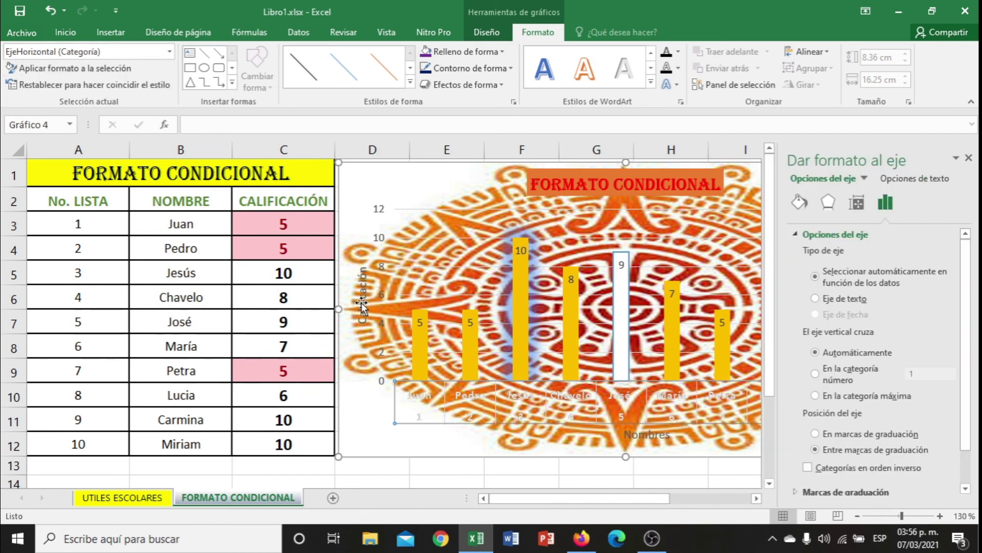
left_click(800, 202)
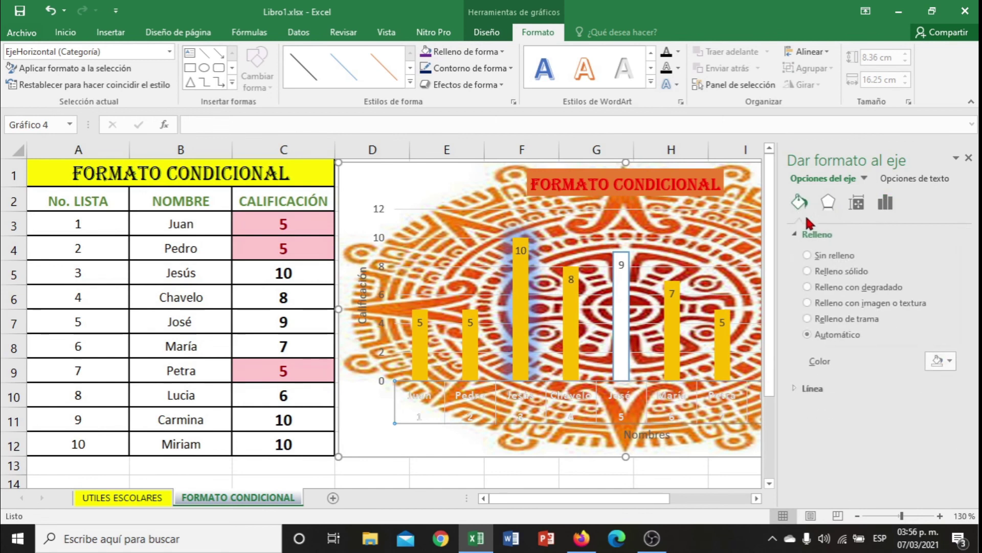
left_click(849, 271)
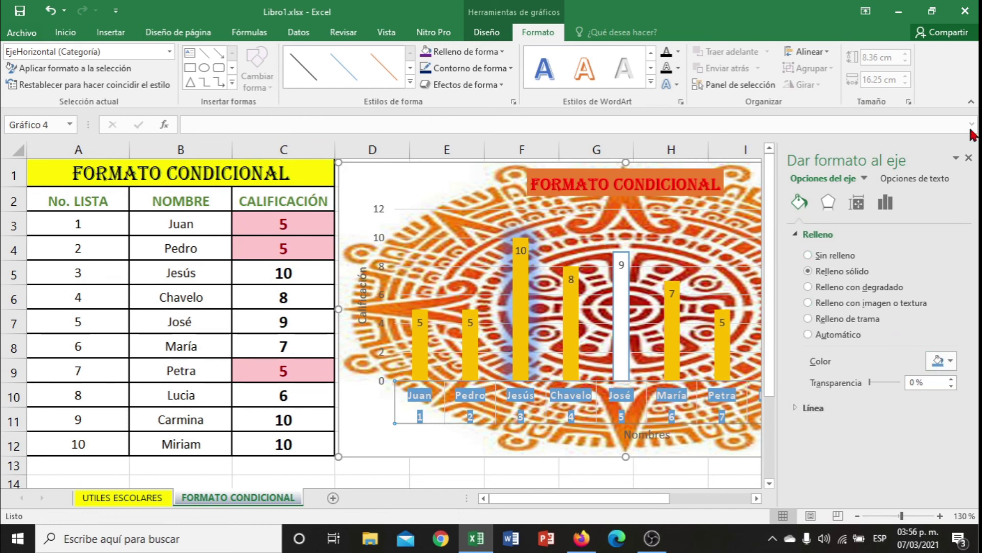
left_click(968, 157)
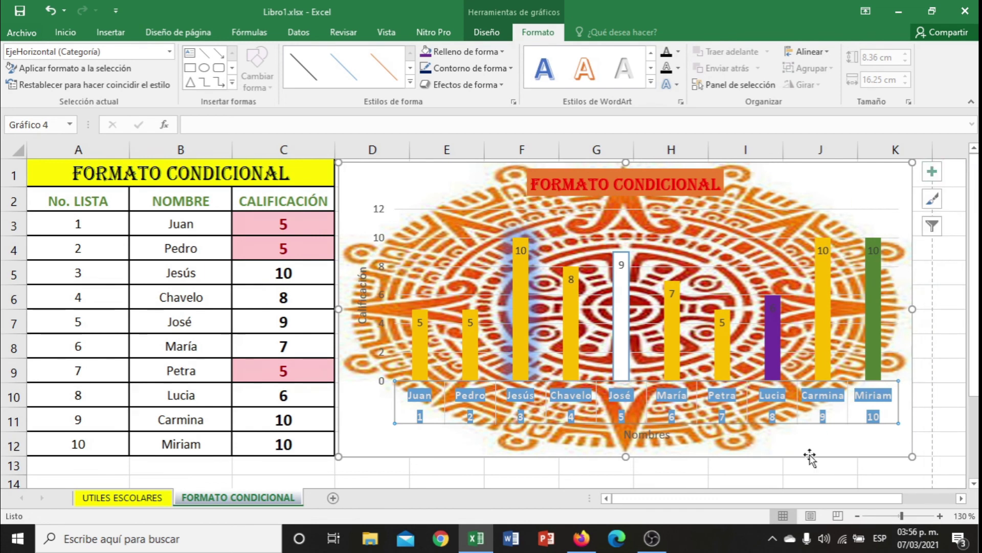
left_click(809, 435)
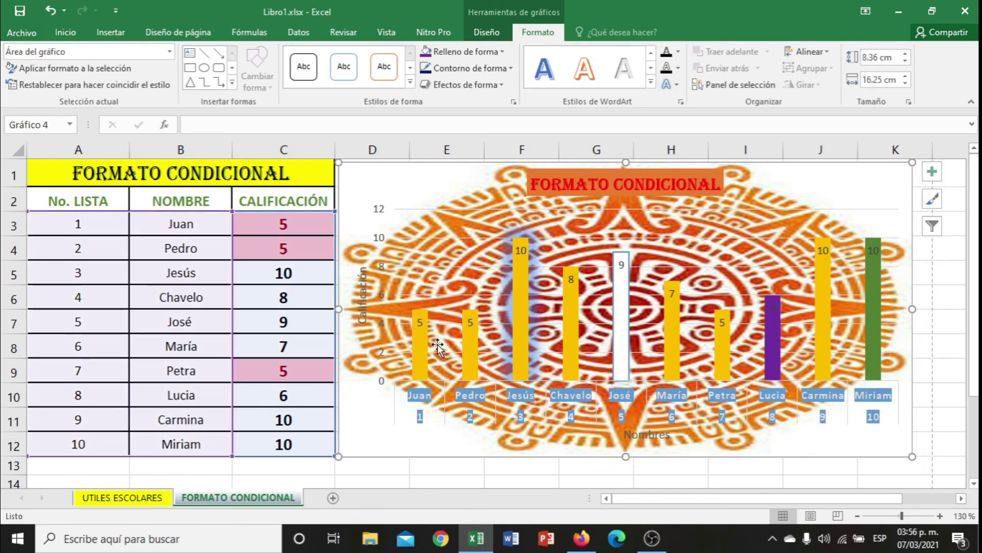
left_click(169, 52)
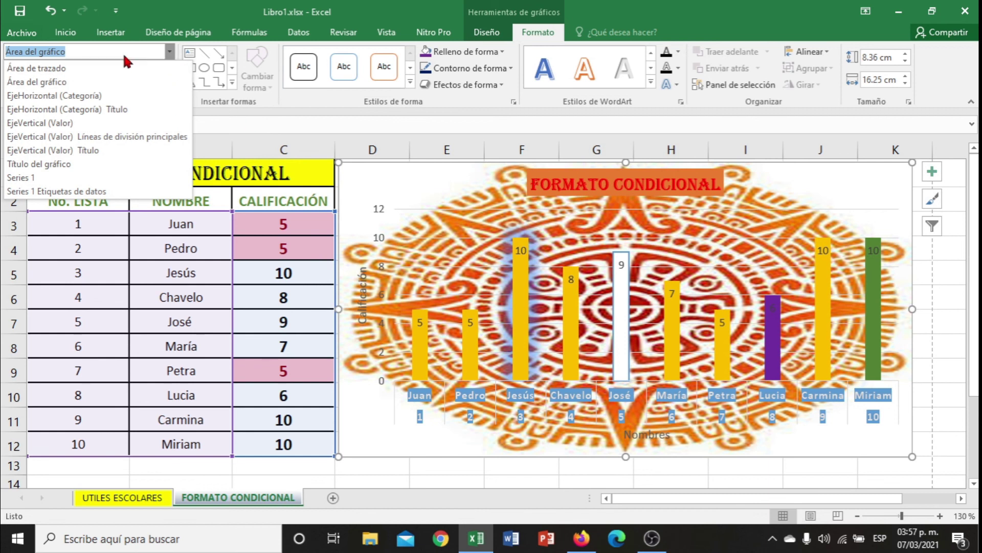
Try heavily softened edges on Pedro's bar alone
left_click(435, 171)
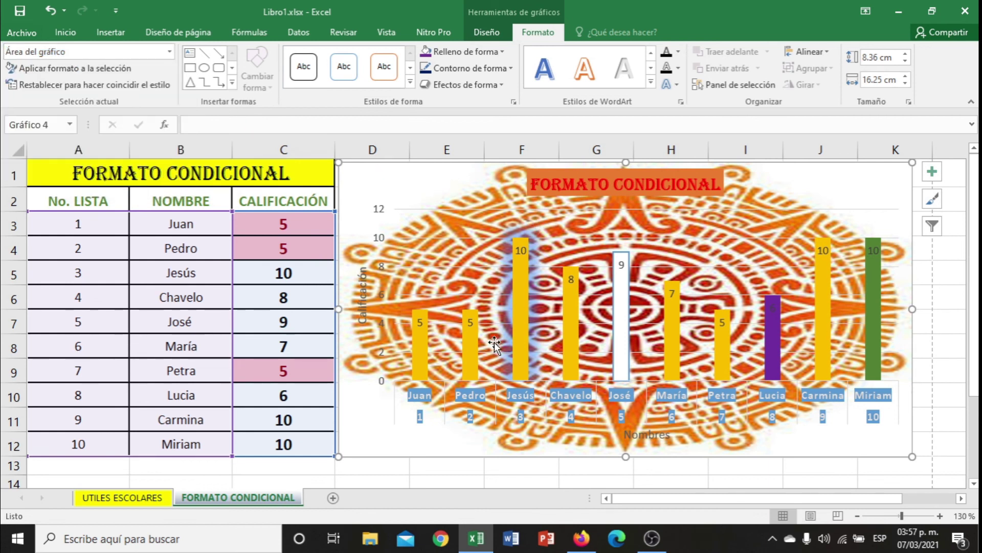
double_click(466, 344)
left_click(465, 348)
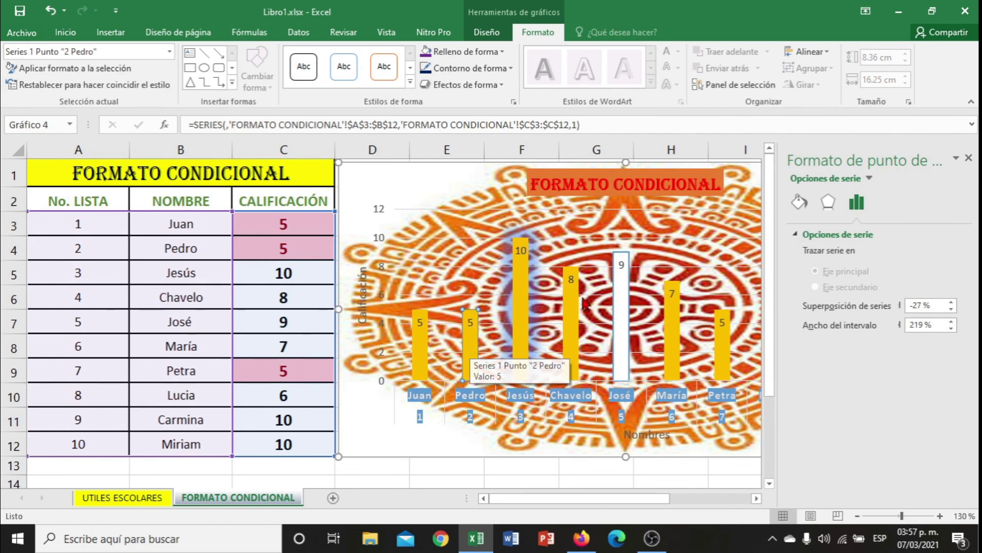
left_click(801, 208)
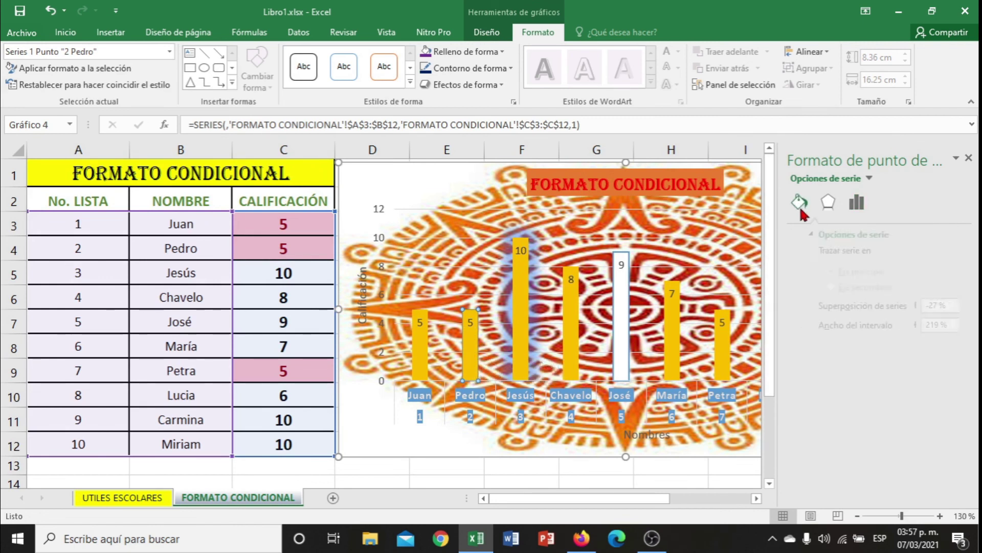
left_click(828, 203)
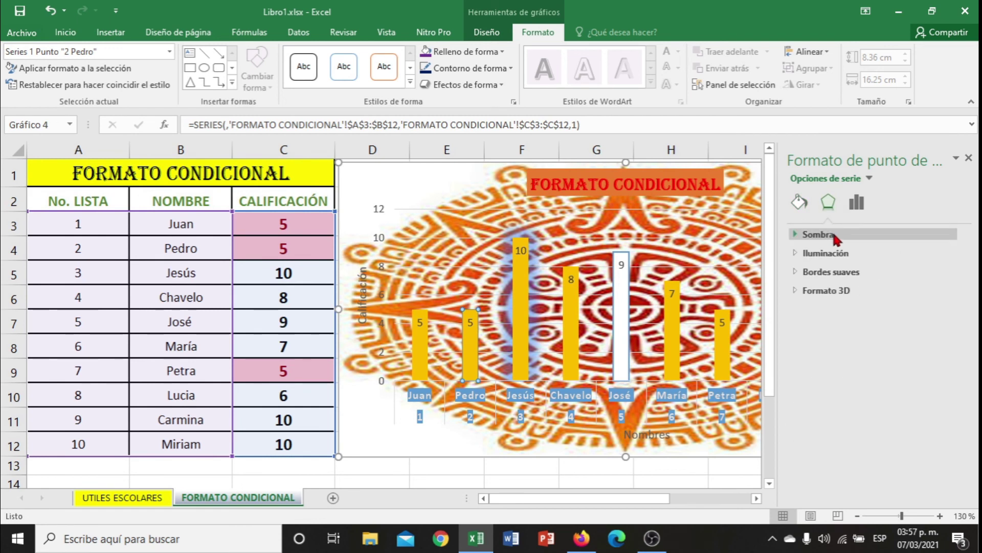
left_click(838, 272)
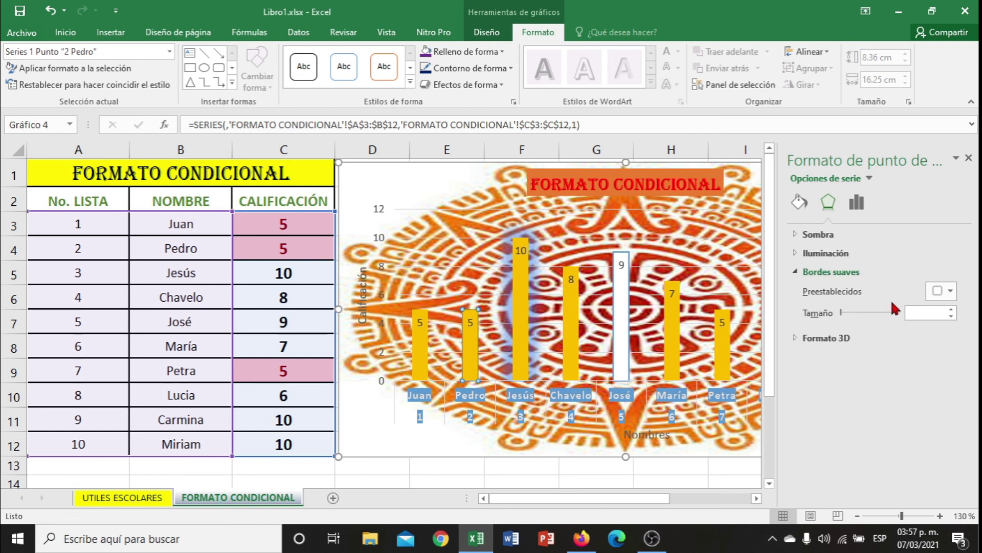
left_click_drag(842, 311, 879, 311)
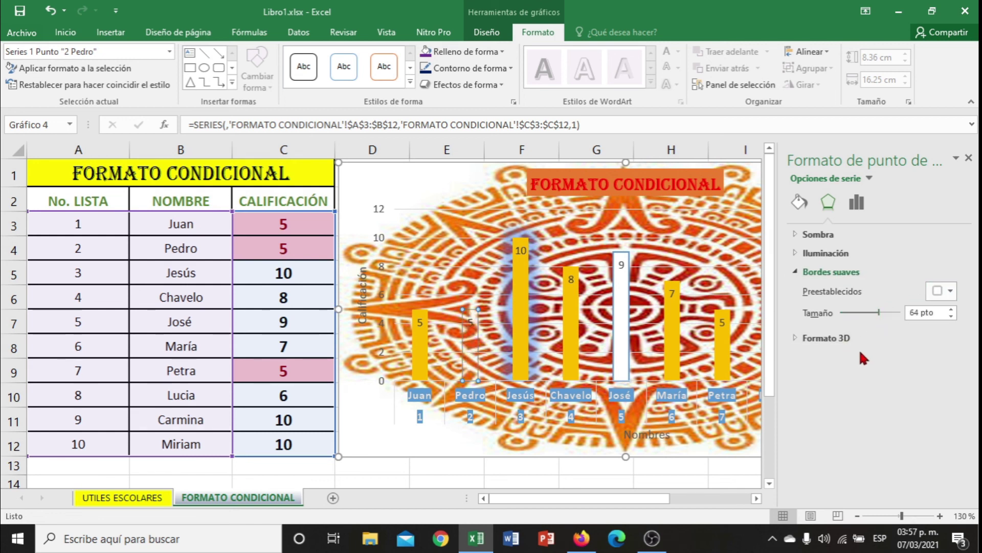
left_click_drag(779, 468, 784, 468)
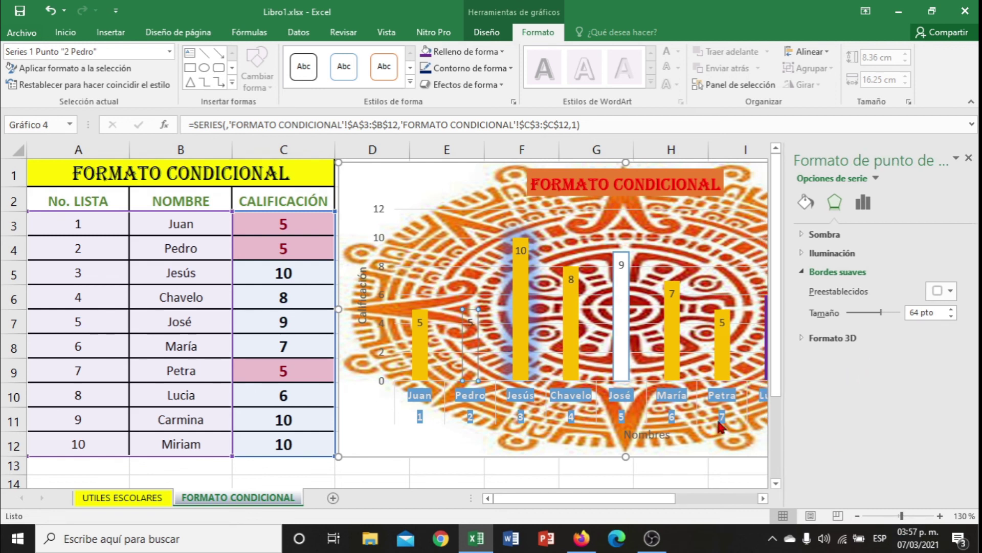
Set the whole grade series' soft edges to 0 pt after trying 7 pt
left_click(466, 323)
left_click(461, 322)
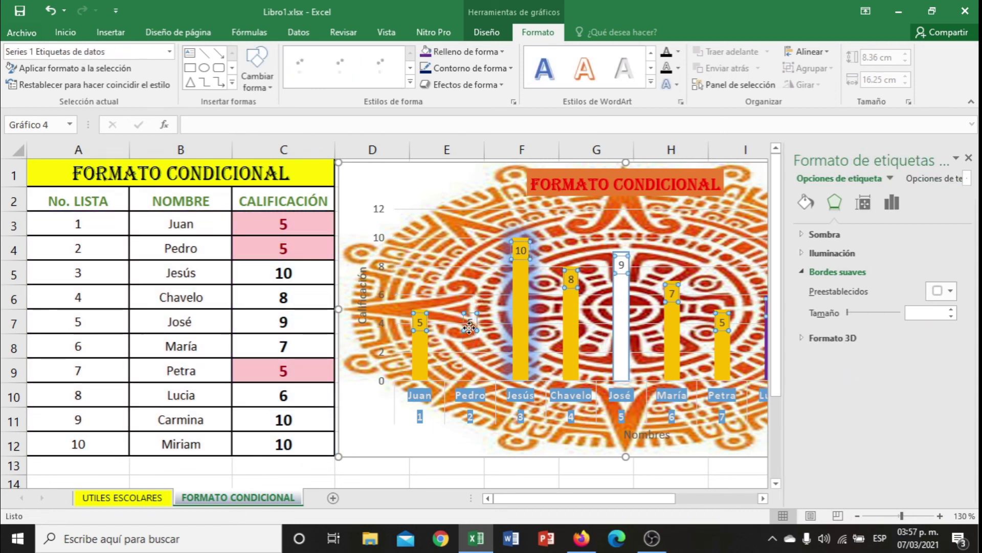
left_click(476, 350)
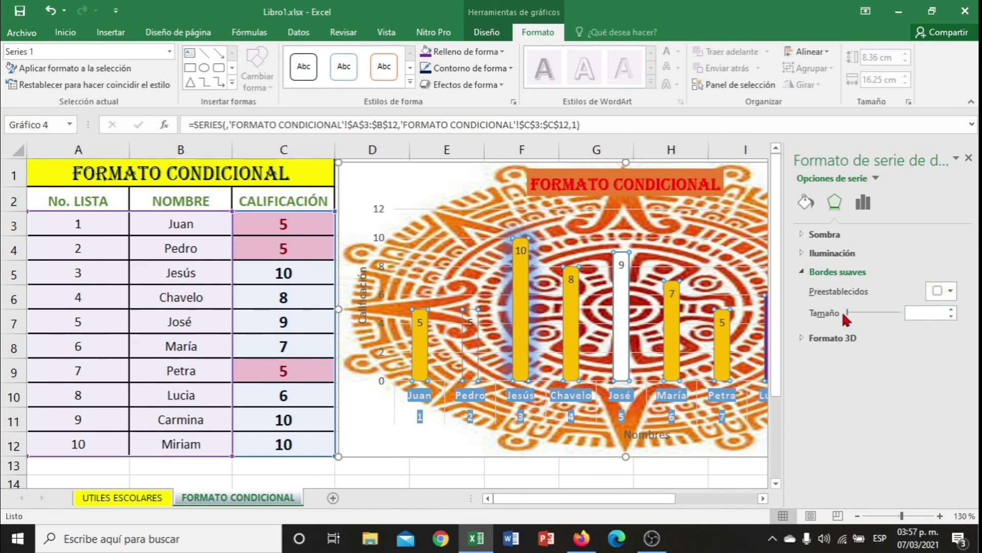
left_click(875, 312)
left_click_drag(874, 311, 872, 311)
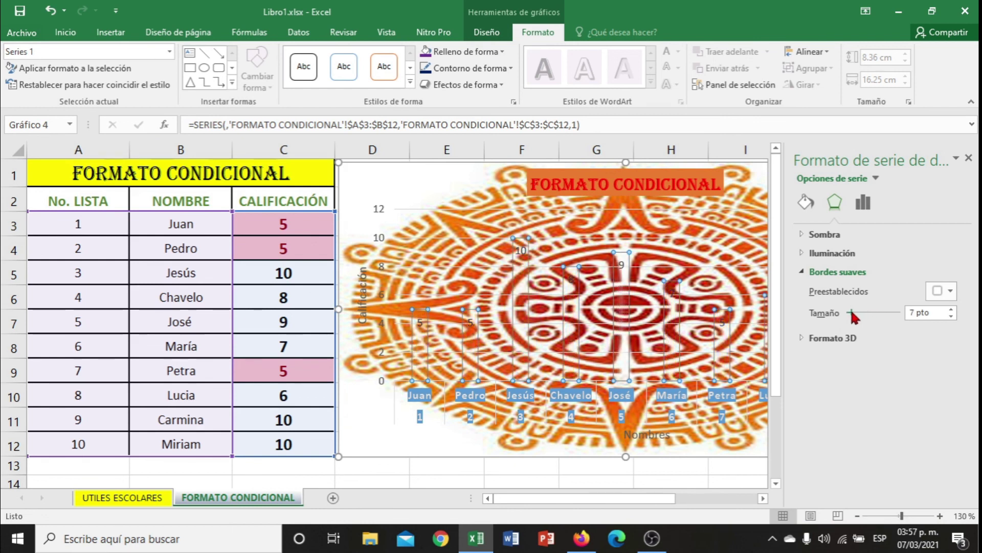
left_click_drag(854, 312, 837, 313)
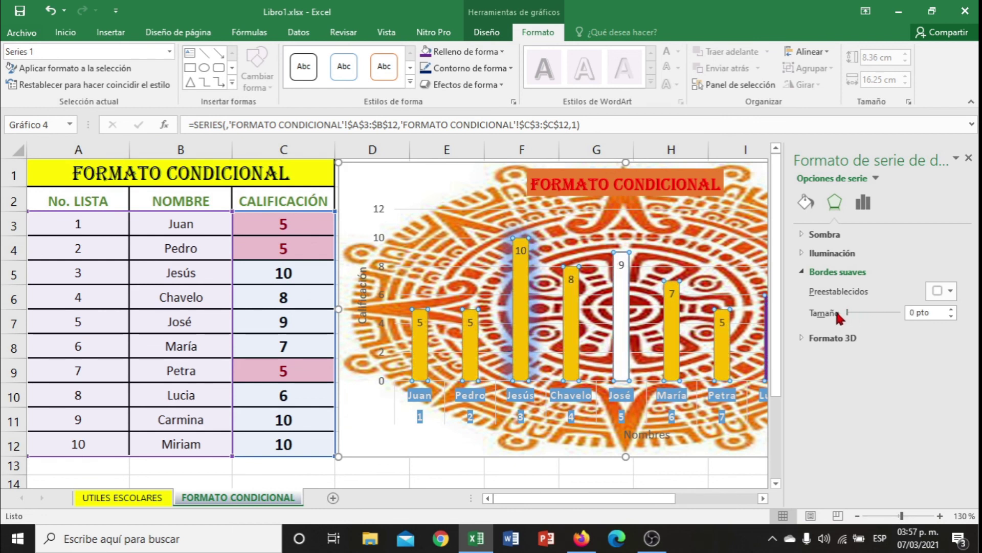
left_click(863, 203)
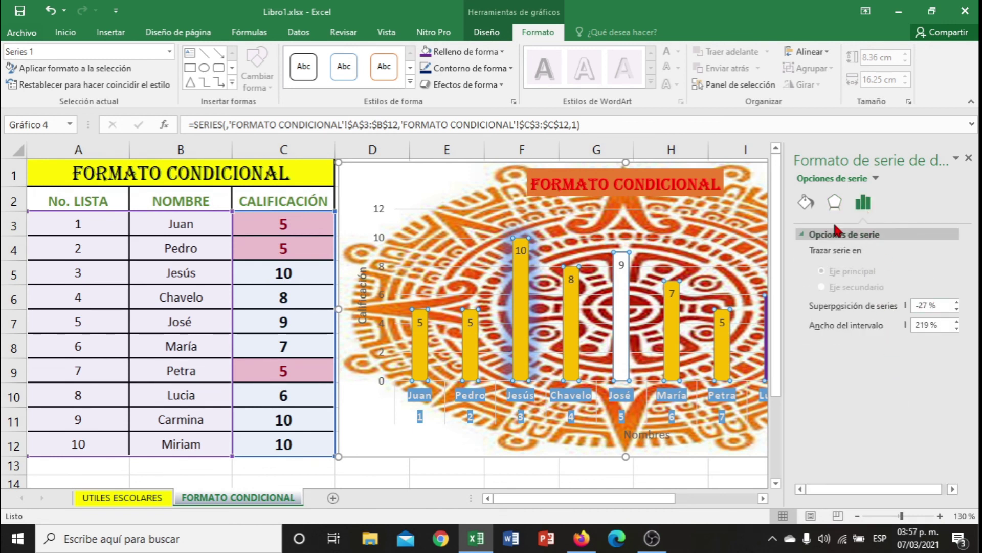
Give the whole grade bar series a solid fill
left_click(810, 203)
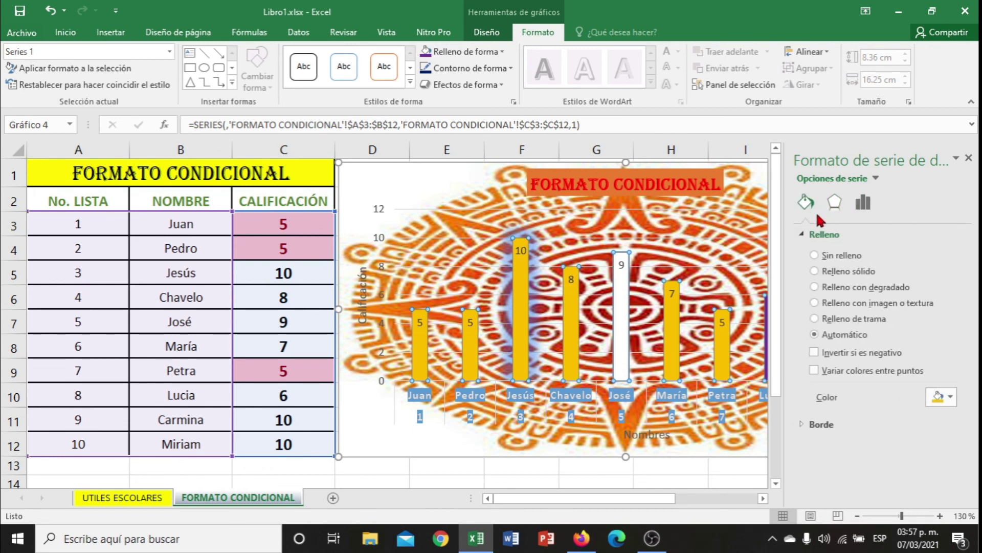
left_click(822, 275)
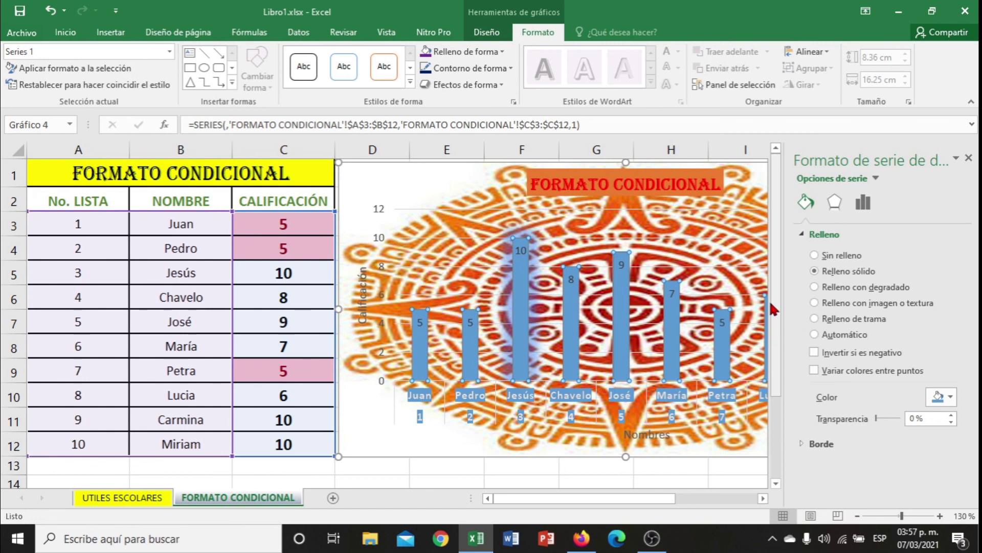
left_click(968, 161)
Colour Lucia's bar purple with Relleno de forma
double_click(876, 325)
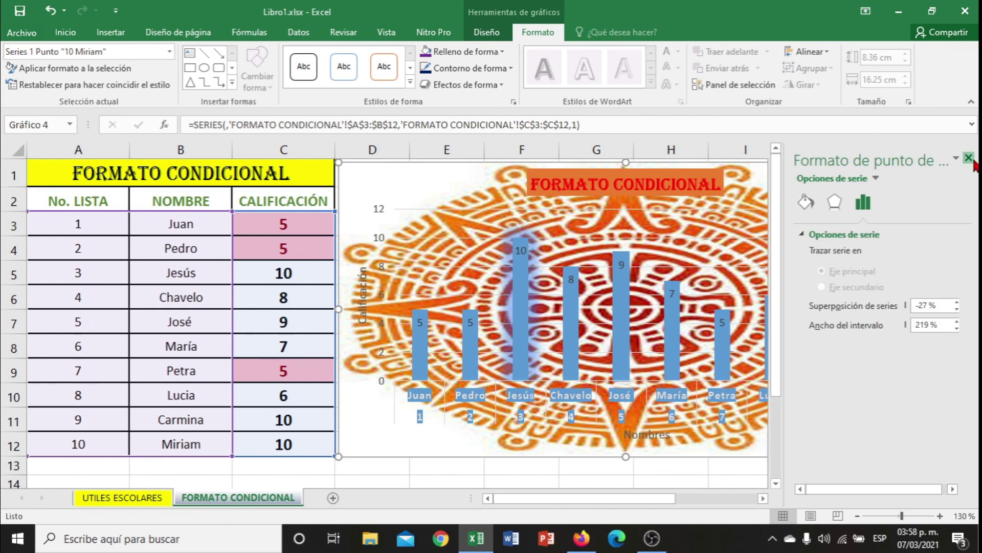
left_click(968, 158)
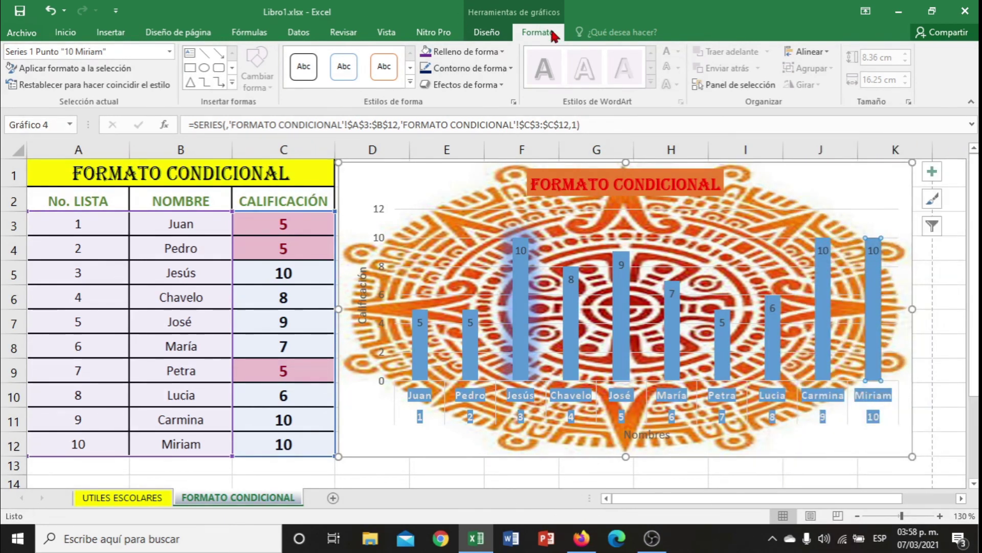
left_click(774, 331)
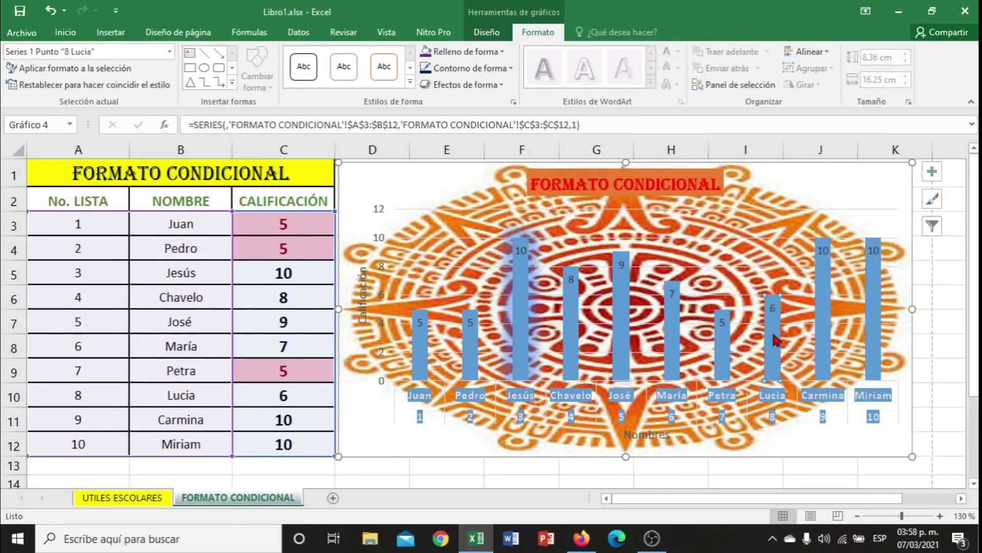
left_click(465, 52)
left_click(535, 181)
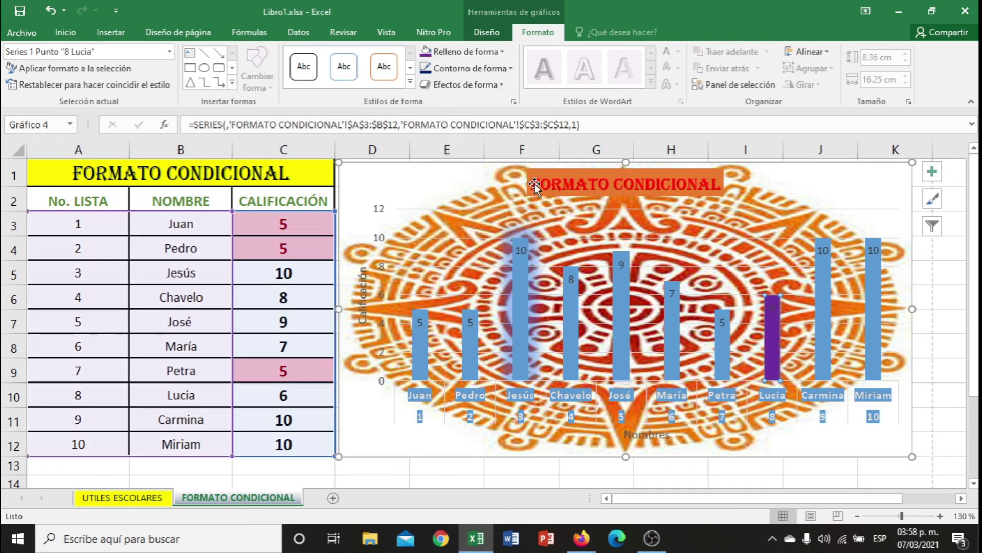
left_click(625, 412)
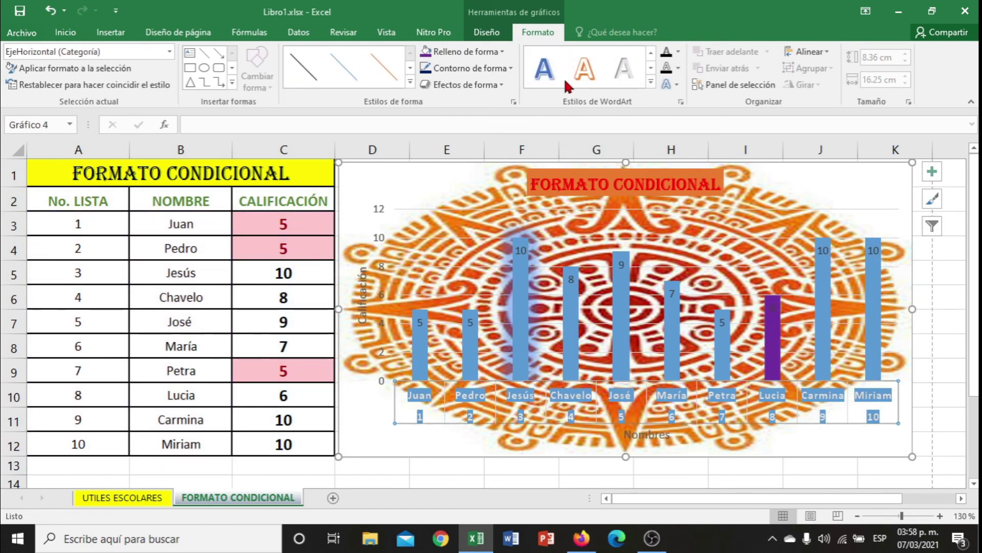
Give the name axis labels a WordArt style with a dark text outline
left_click(555, 77)
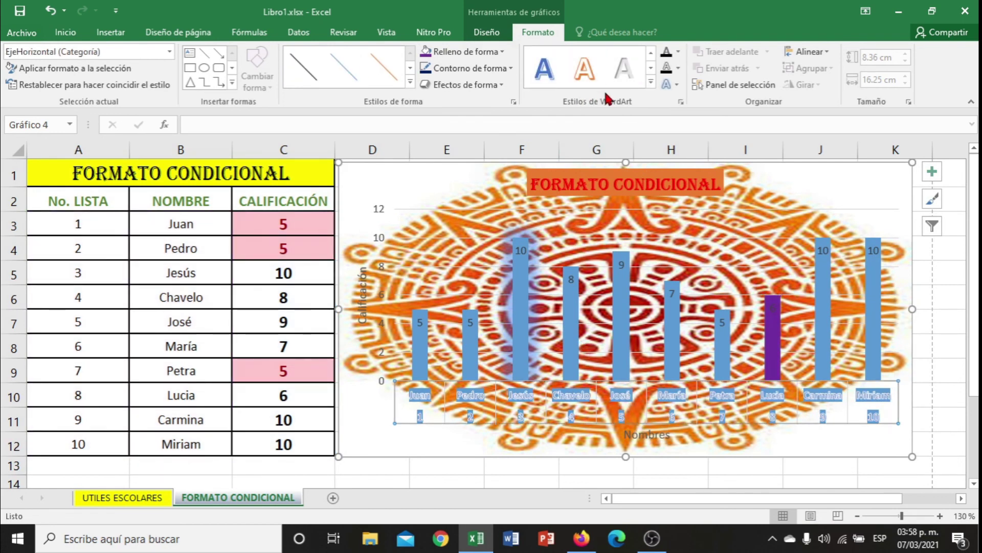
left_click(667, 68)
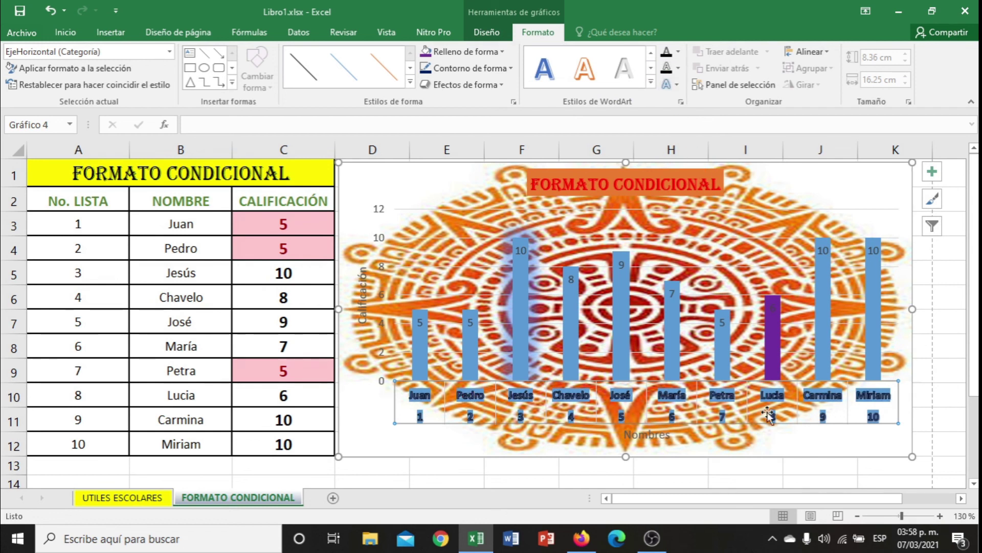
left_click(767, 211)
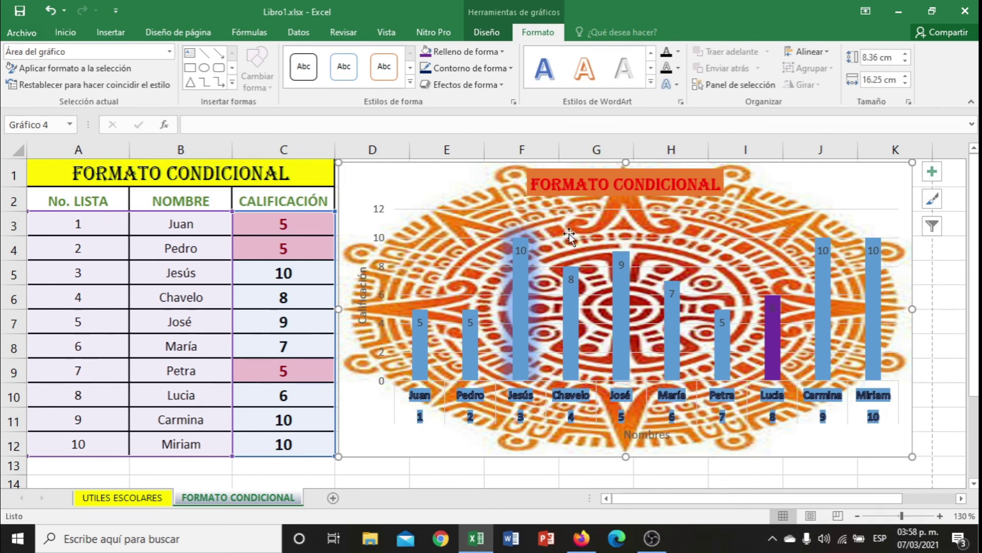
Adjust the chart's width to 16.7 cm
left_click(905, 85)
left_click(905, 85)
left_click(905, 85)
left_click(905, 85)
left_click(906, 84)
left_click(906, 76)
left_click(906, 75)
left_click(905, 75)
left_click(906, 75)
left_click(905, 76)
left_click(905, 76)
left_click(905, 77)
left_click(905, 76)
left_click(906, 77)
left_click(906, 77)
left_click(906, 77)
left_click(906, 77)
left_click(906, 76)
left_click(906, 77)
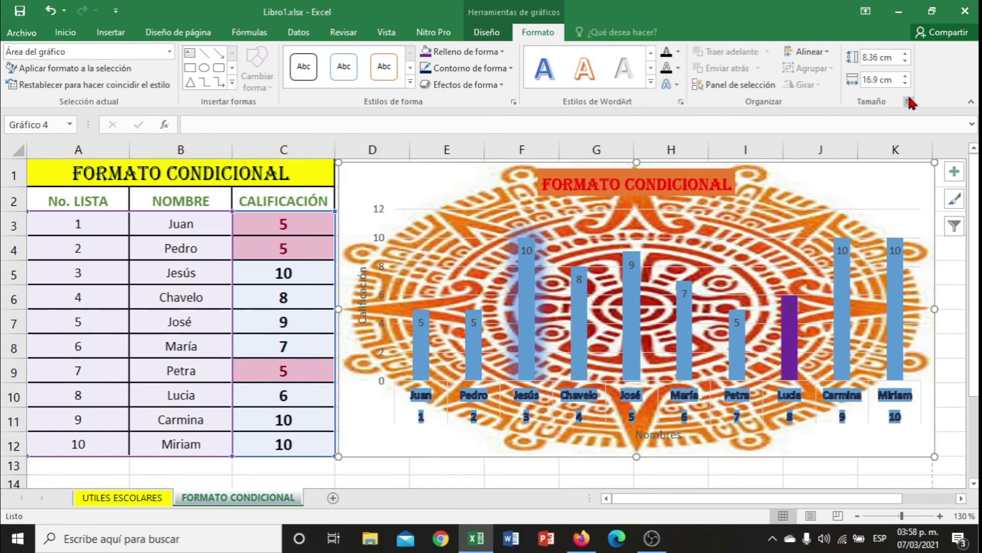
left_click(905, 83)
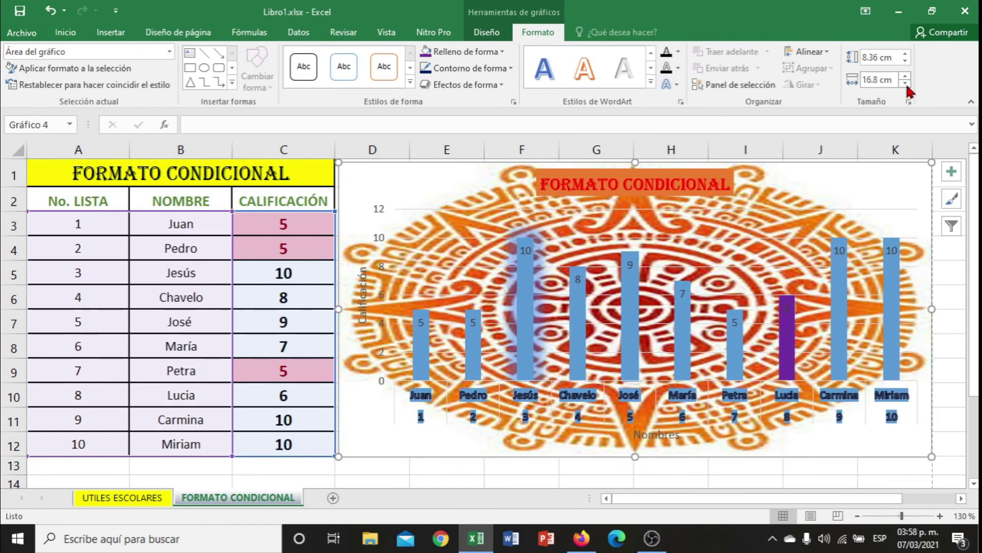
left_click(906, 83)
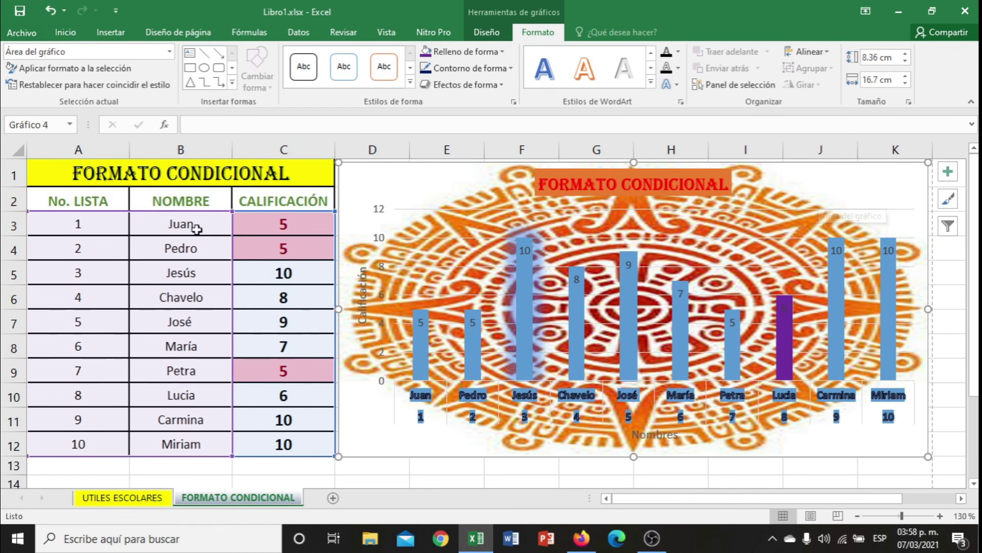
left_click(288, 223)
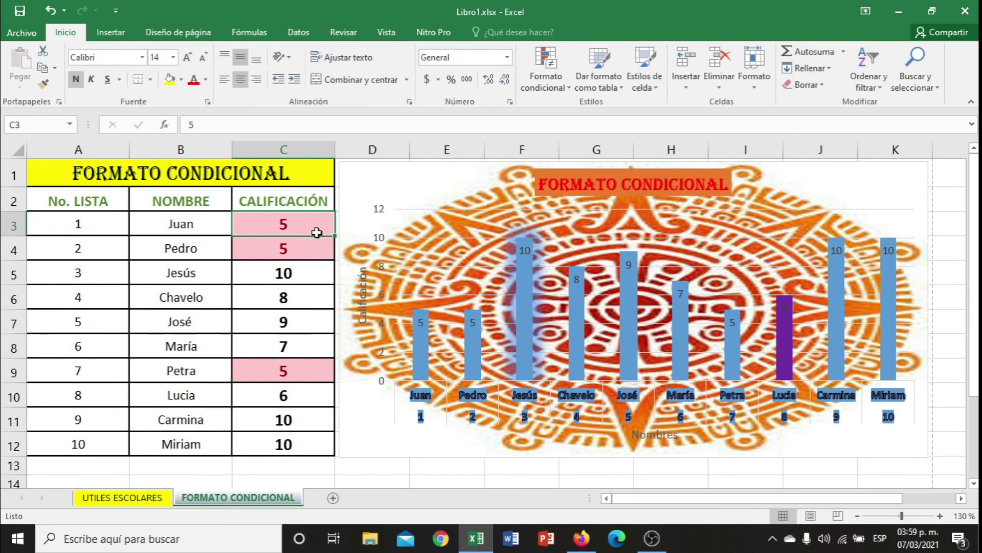
type("6")
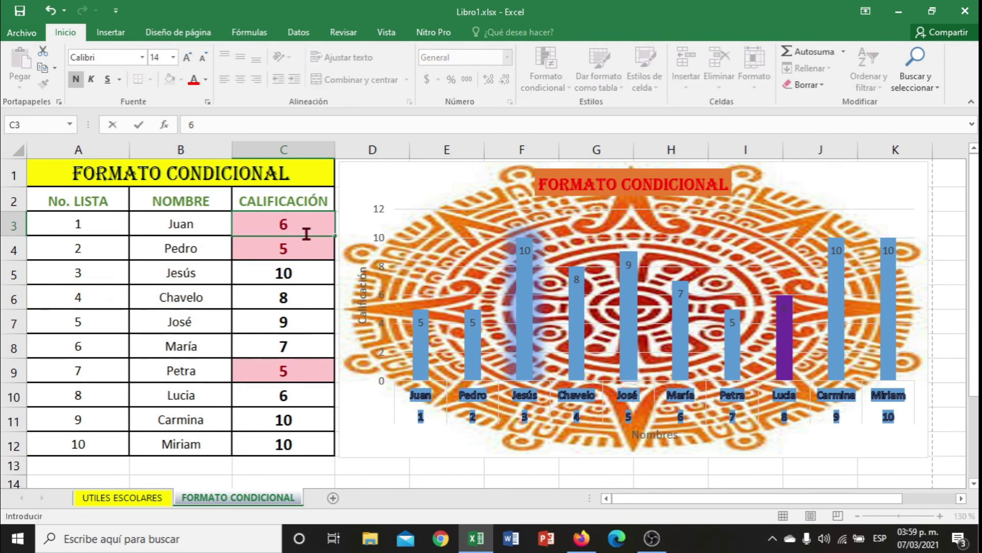
key("Return")
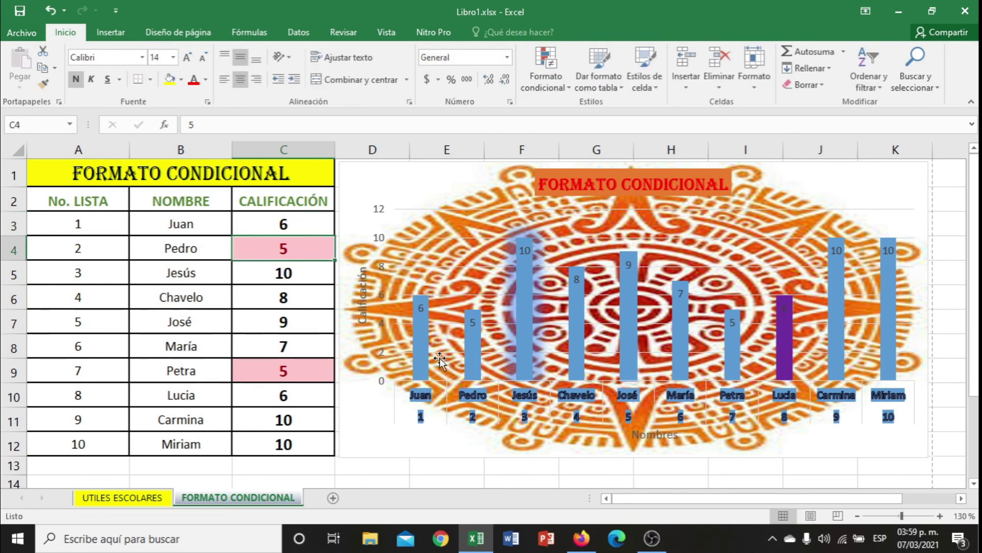
left_click(299, 229)
type("10")
key("Return")
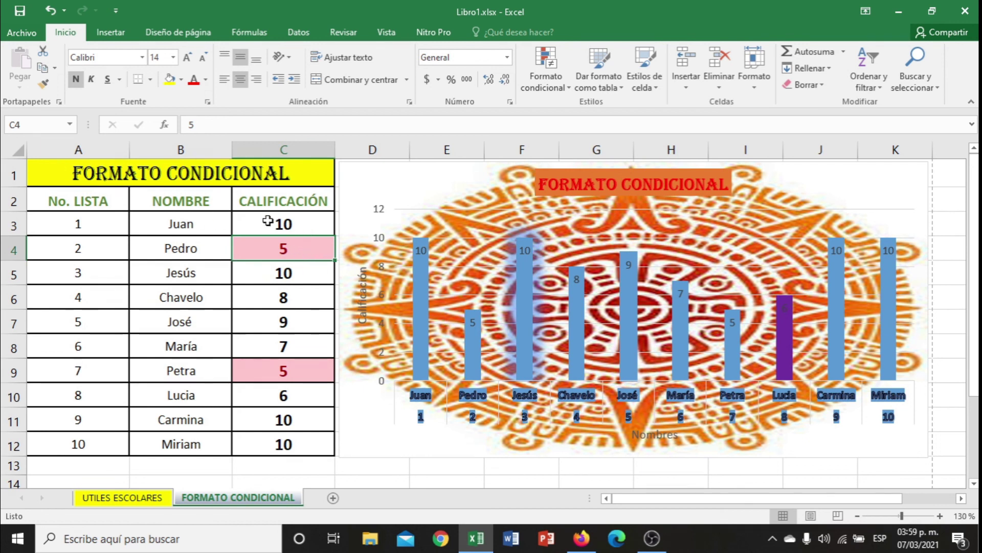
left_click(301, 228)
type("5")
key("Return")
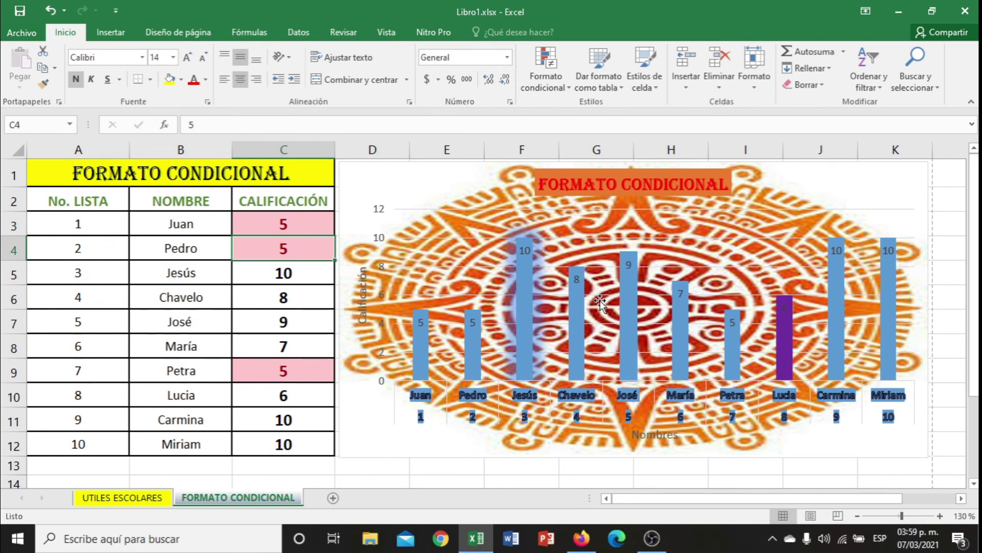
left_click(788, 195)
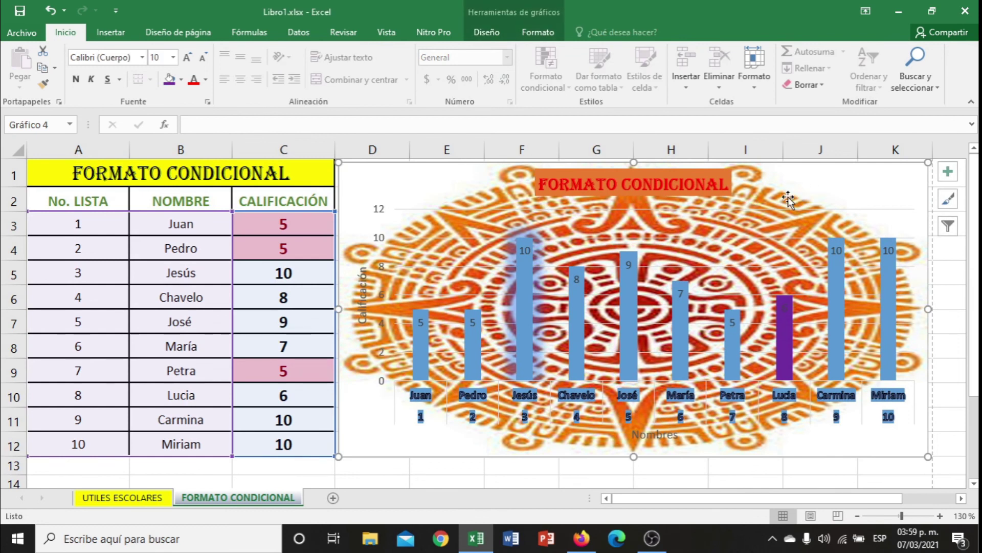
left_click(487, 32)
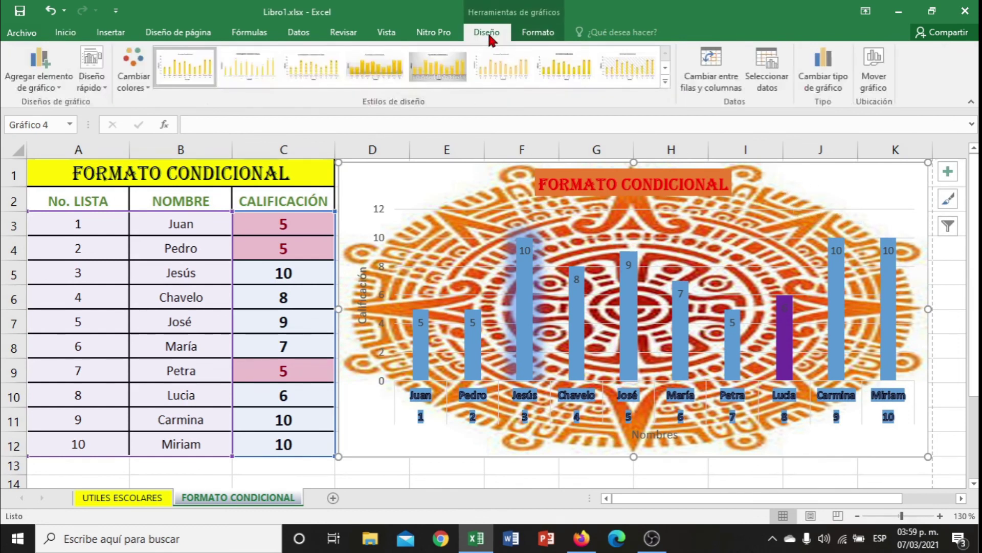
Move the grades chart to a new Gráfico2 sheet, then return to FORMATO CONDICIONAL
left_click(877, 83)
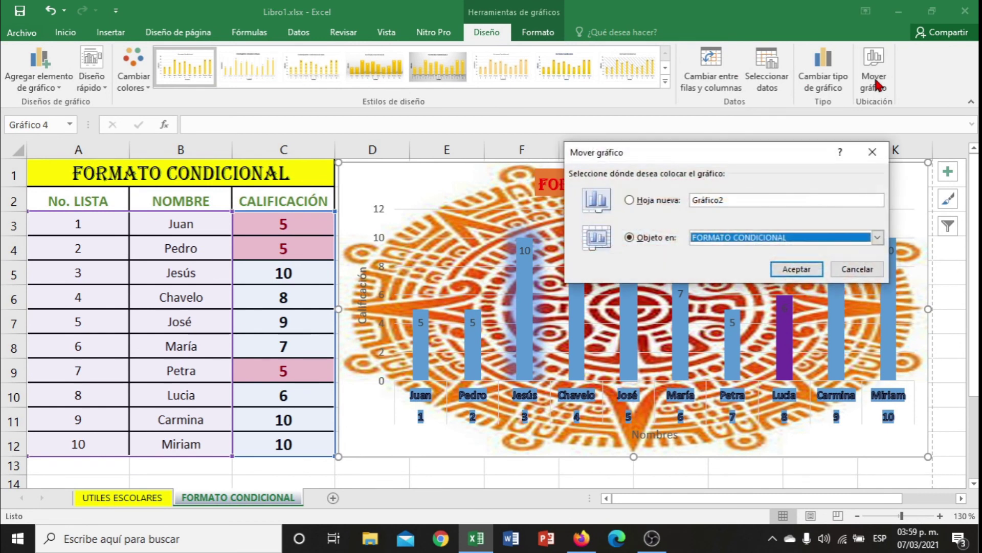
left_click(630, 200)
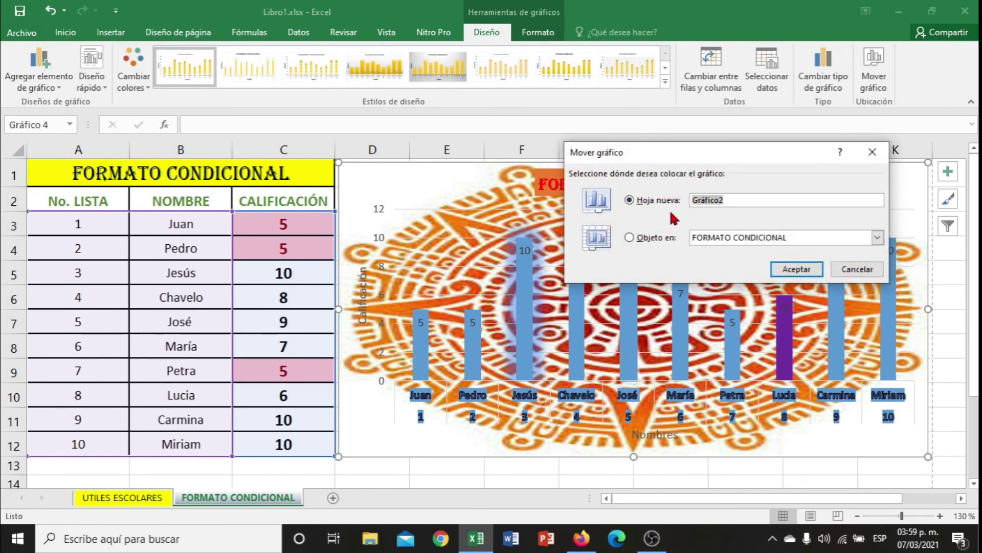
left_click(812, 269)
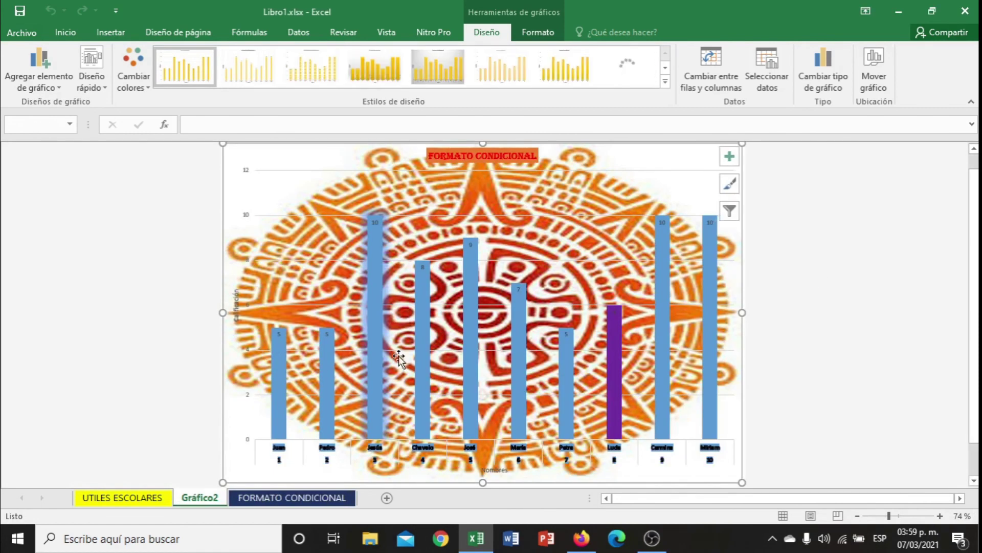
left_click(291, 497)
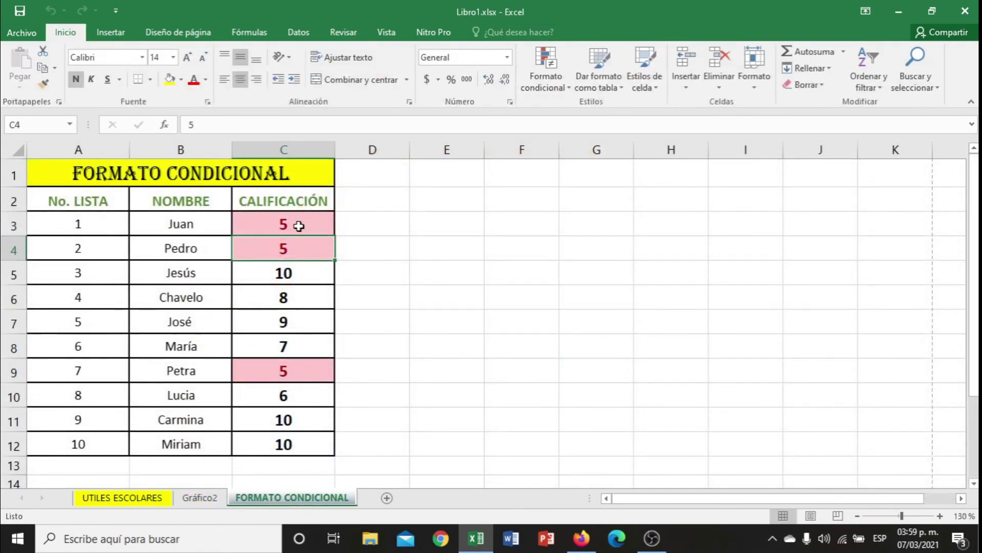
Change the grade in C9 from 5 to 10
left_click(291, 374)
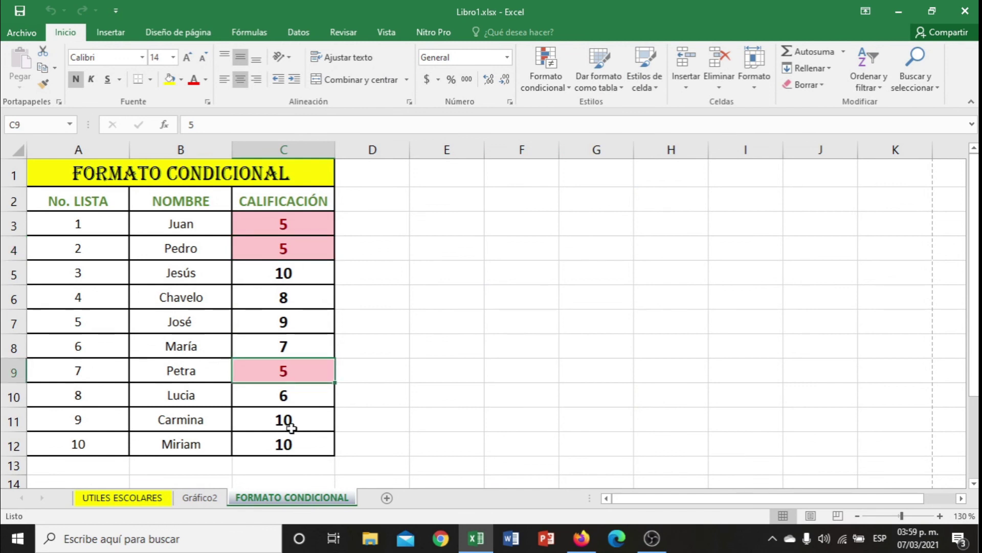
left_click(303, 226)
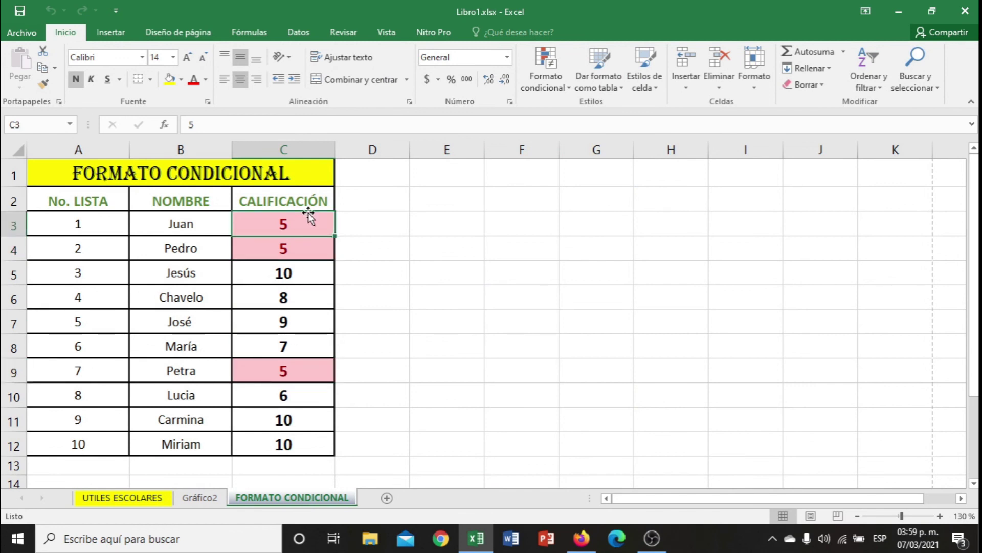
left_click(299, 369)
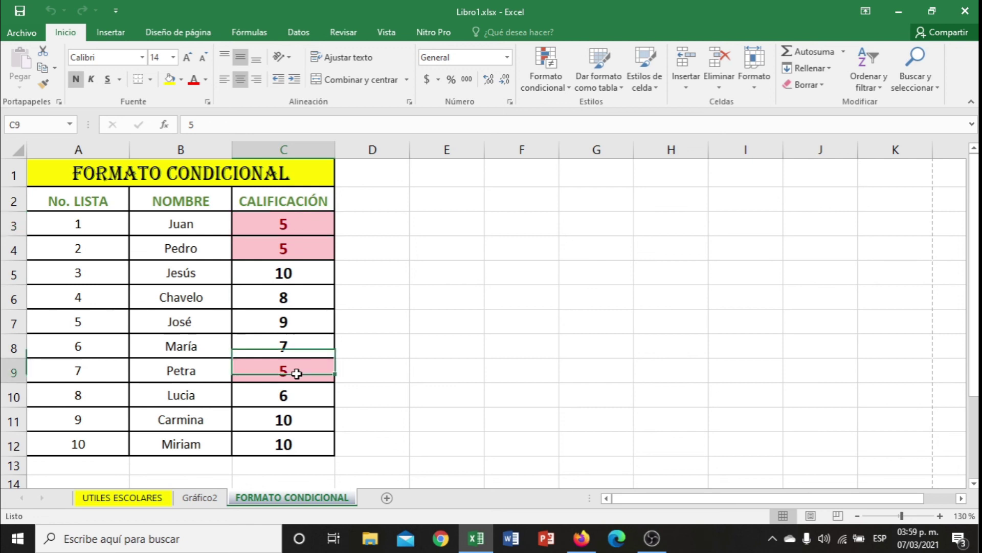
type("10")
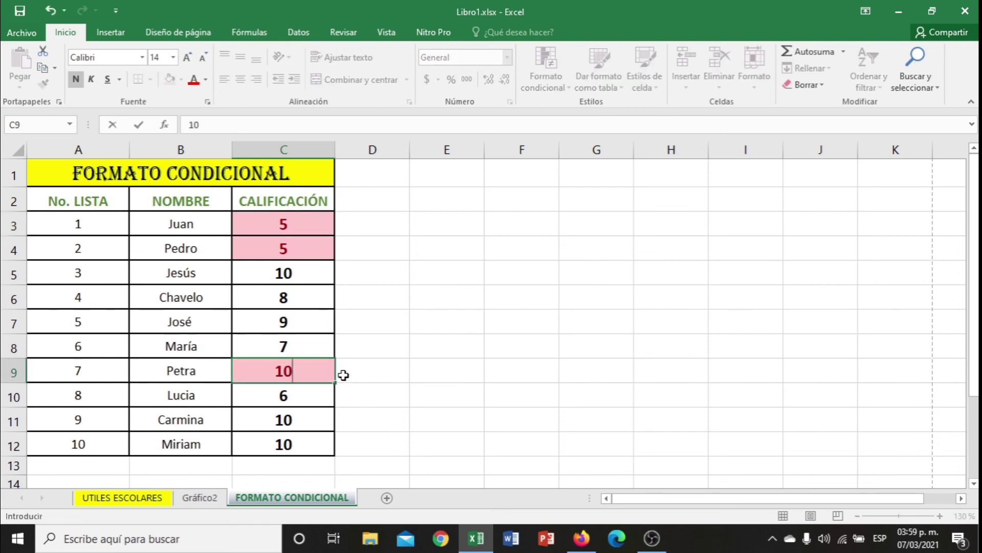
left_click(343, 375)
Check the updated Gráfico2 chart, then go back to the FORMATO CONDICIONAL sheet
left_click(198, 497)
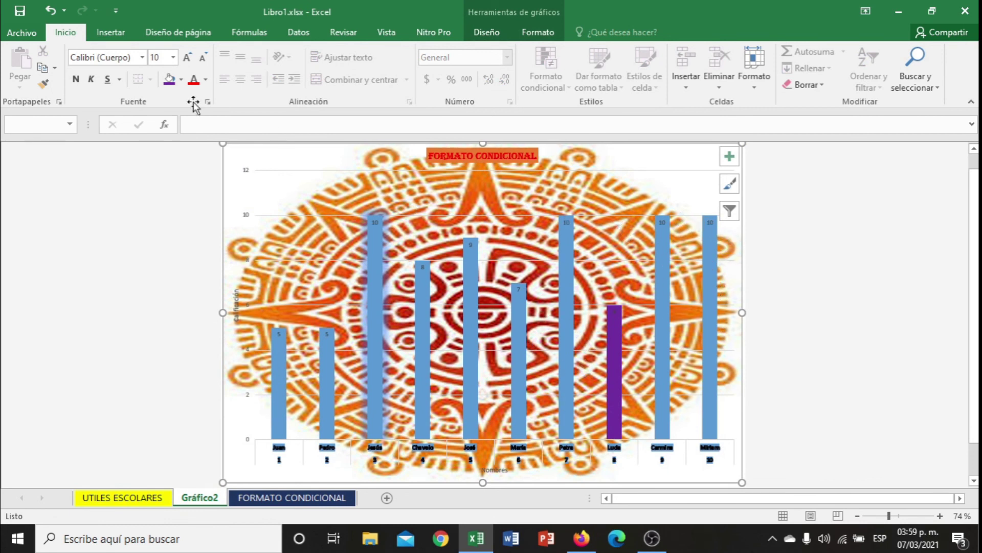
left_click(242, 503)
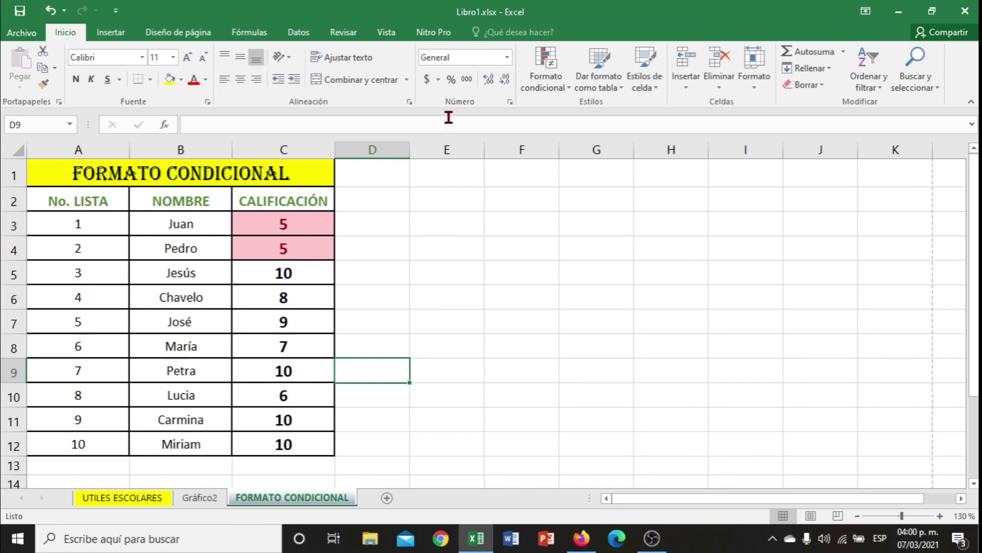
left_click(119, 41)
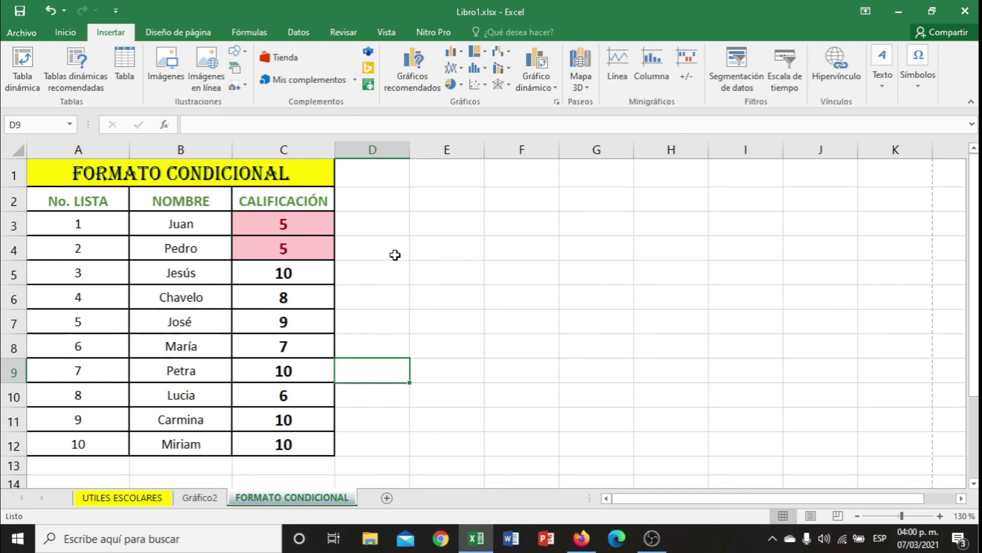
Insert a line sparkline with data range C3:C12 into cell D5
left_click(619, 80)
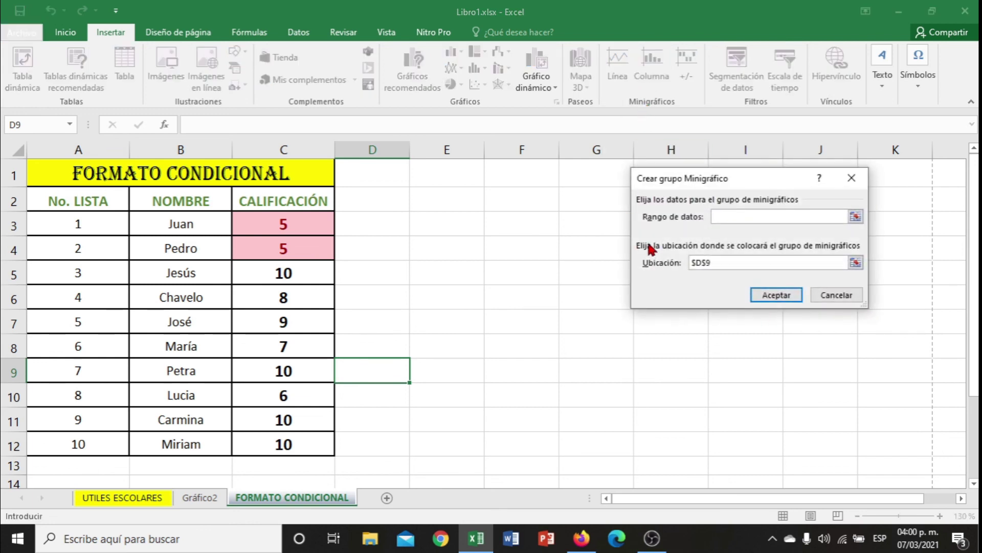
left_click(284, 226)
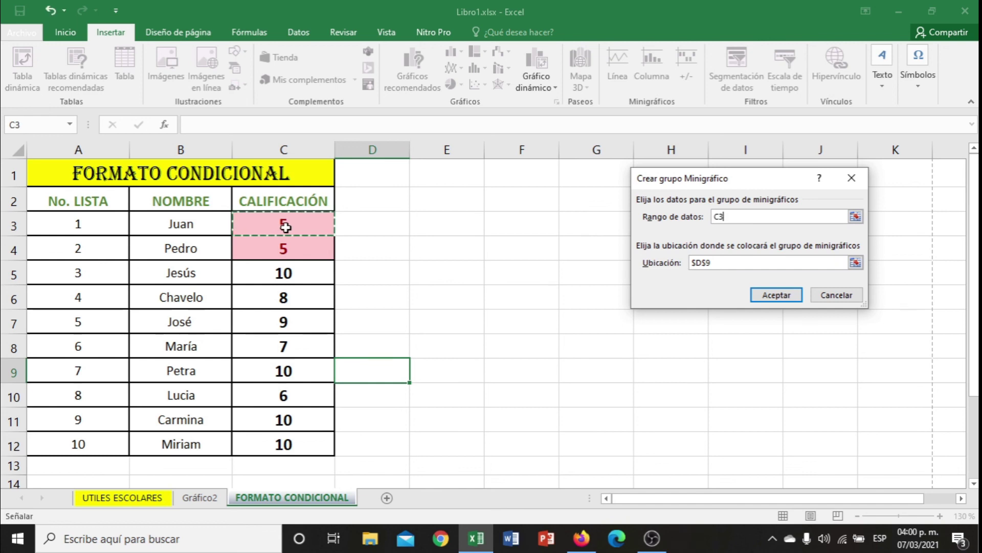
key("shift+Down")
key("shift+Down")
key("shift+Down")
key("shift+Down")
key("shift+Down")
key("shift+Down")
key("shift+Down")
key("shift+Down")
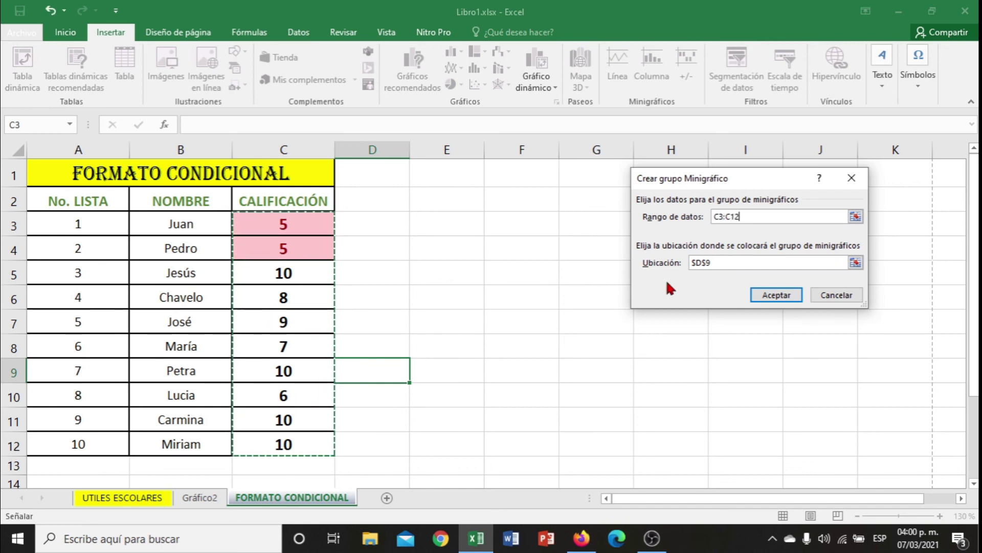
left_click(738, 264)
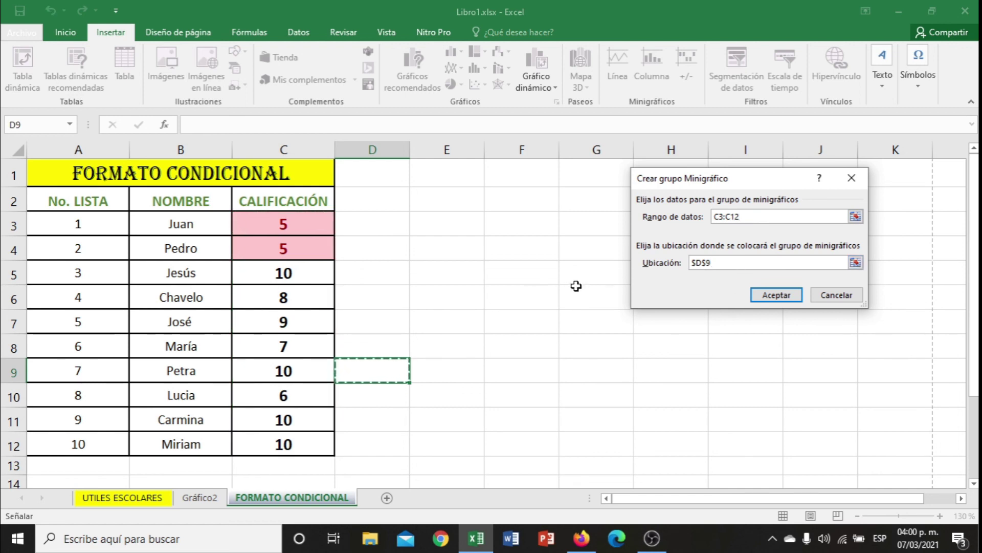
key("BackSpace")
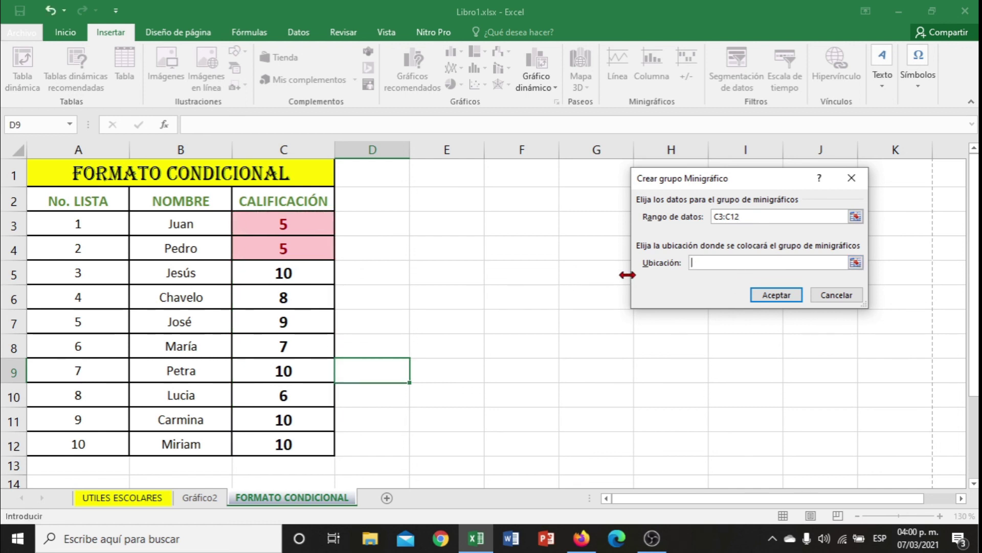
left_click(382, 270)
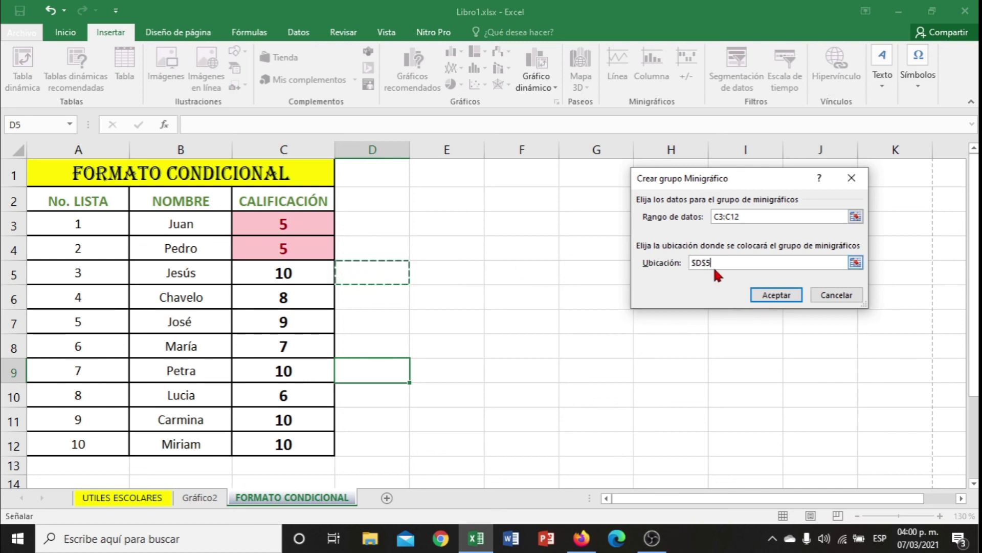
left_click(777, 295)
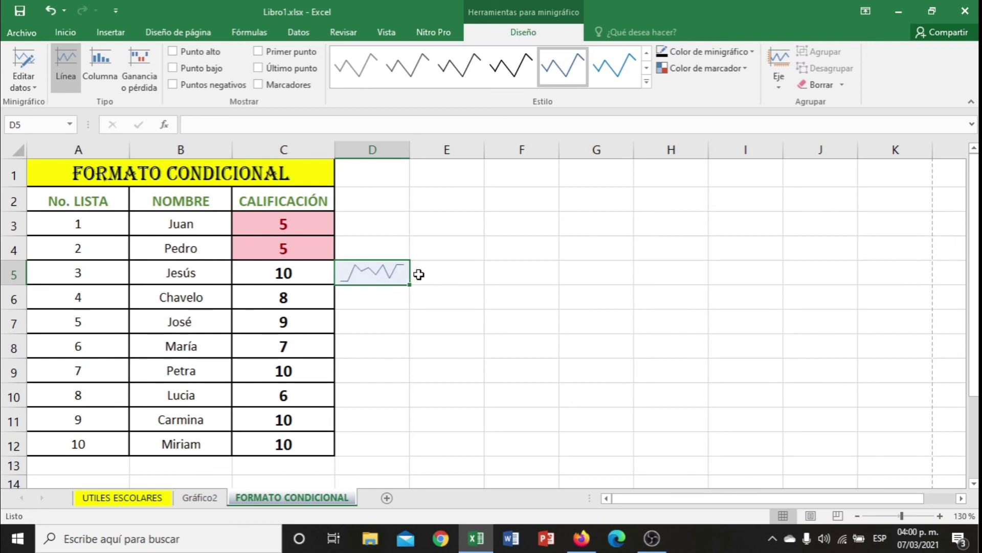
Apply the green sparkline style to D5, then switch to UTILES ESCOLARES
left_click(940, 516)
left_click(940, 516)
left_click(940, 516)
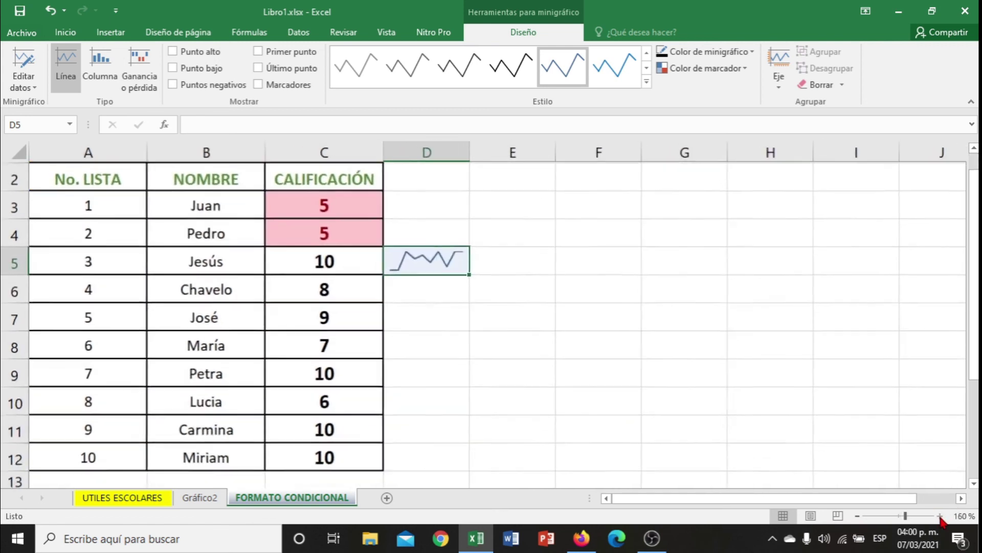
left_click(940, 515)
left_click(940, 516)
left_click(940, 516)
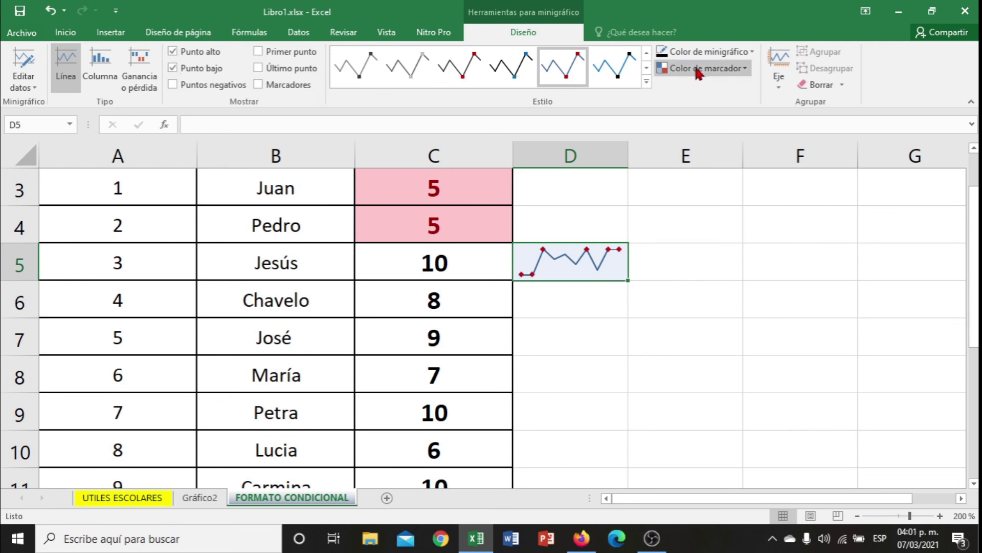
left_click(647, 83)
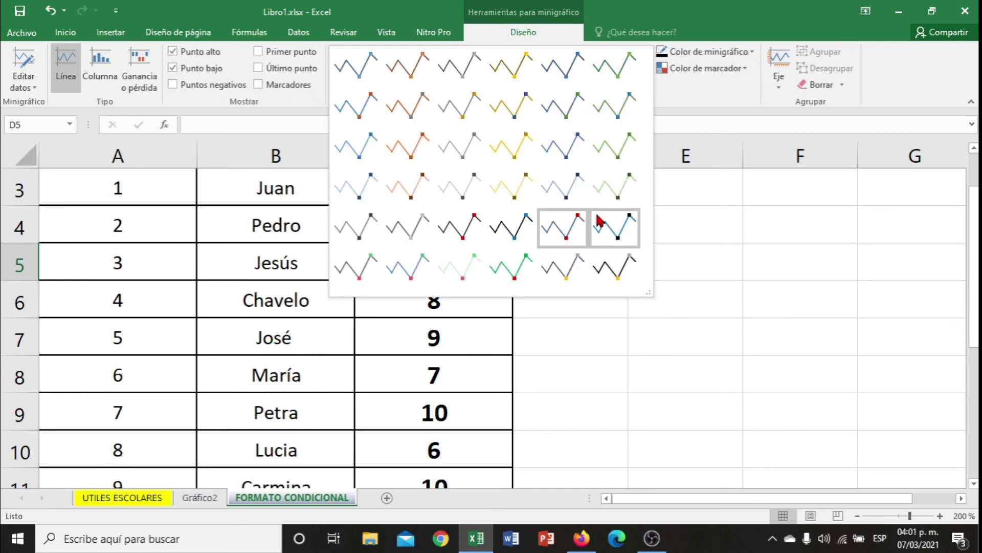
left_click(521, 267)
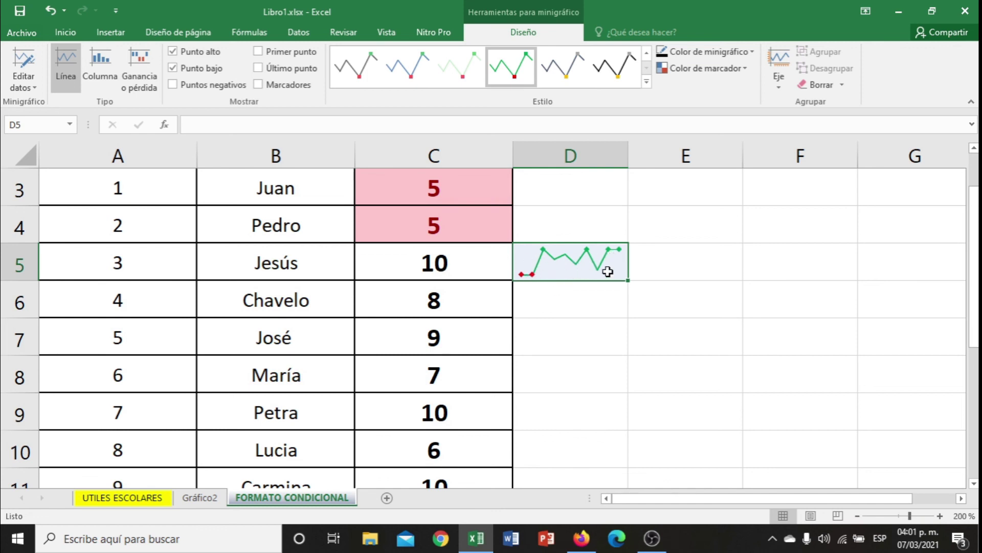
left_click(137, 502)
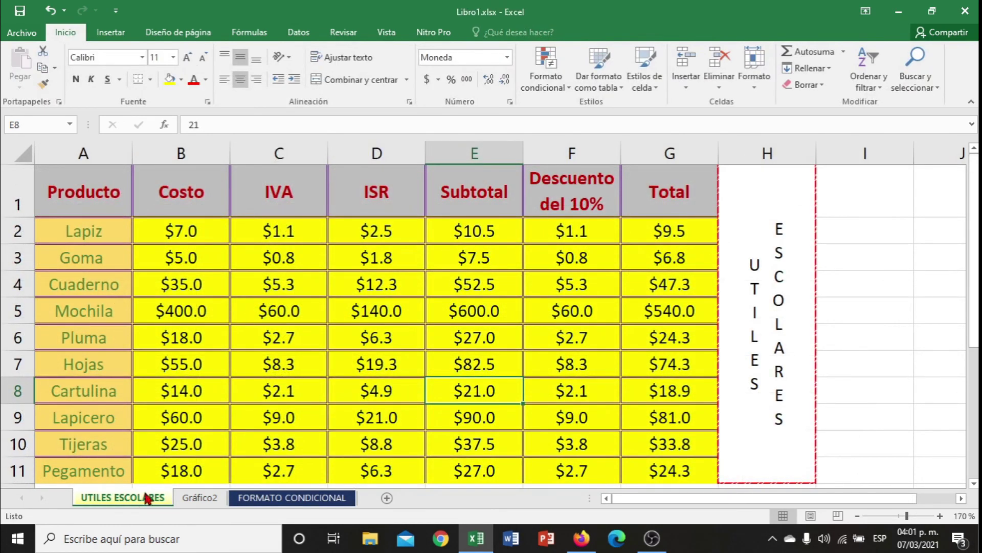
Toggle between FORMATO CONDICIONAL and Gráfico2, ending on the Gráfico2 chart's plot area
left_click(288, 499)
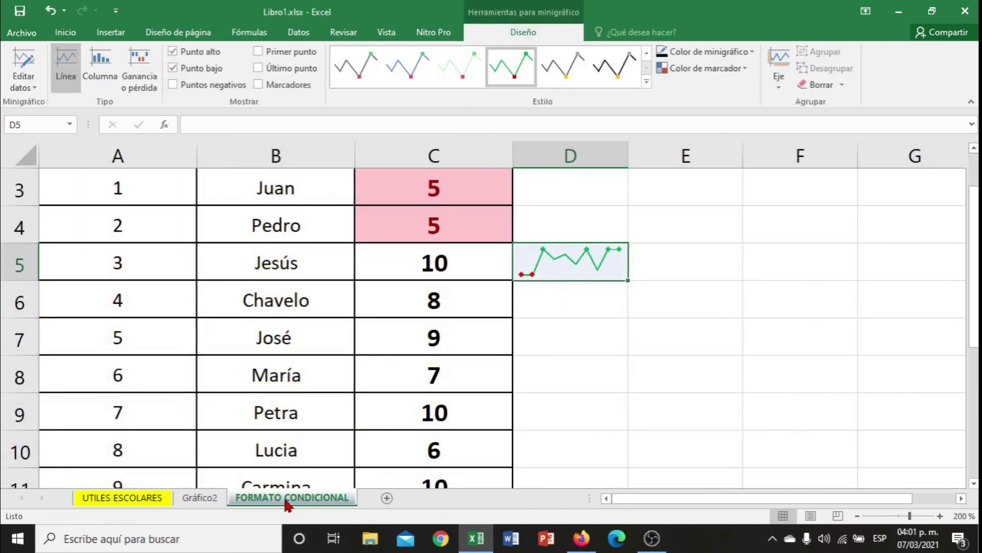
scroll(281, 326, "up", 1)
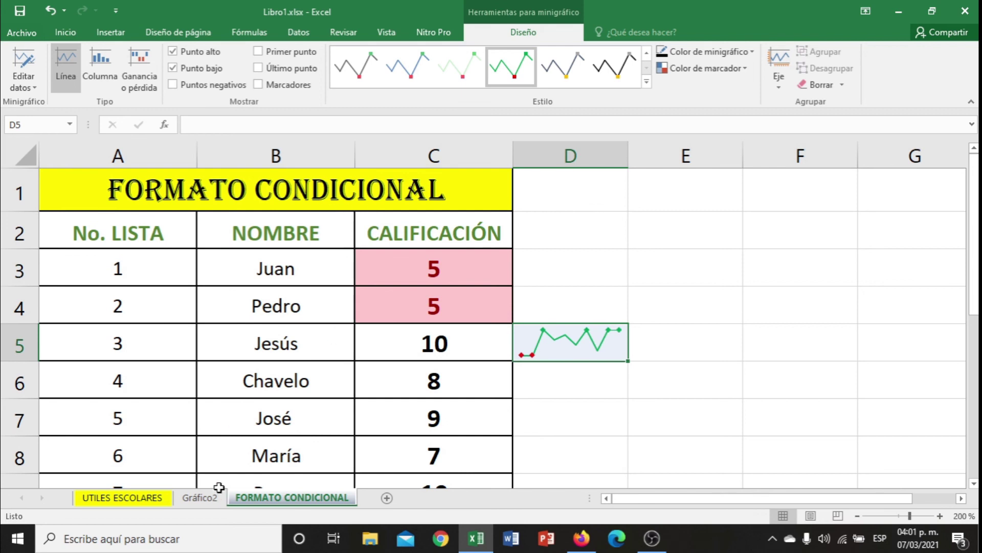
left_click(202, 498)
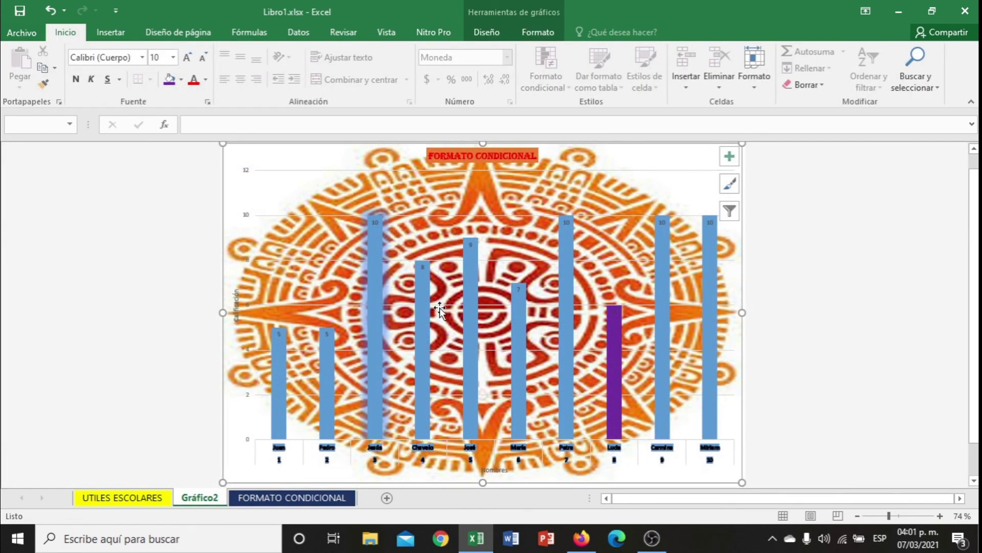
left_click(300, 499)
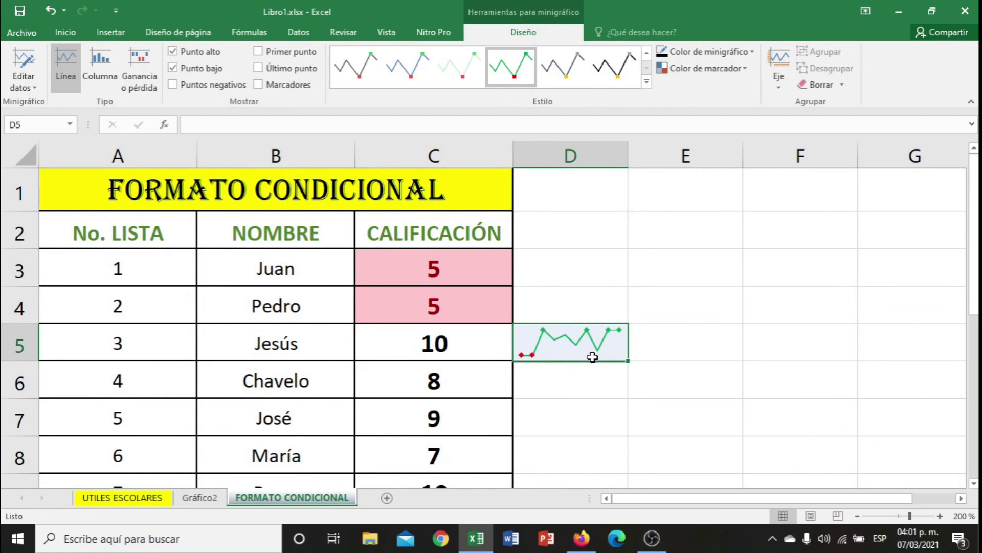
left_click(201, 498)
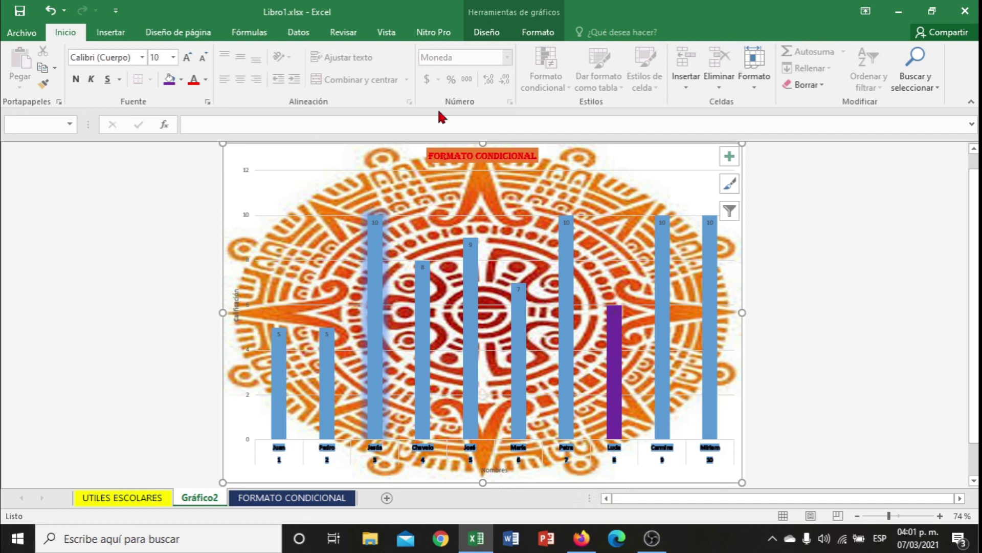
left_click(530, 277)
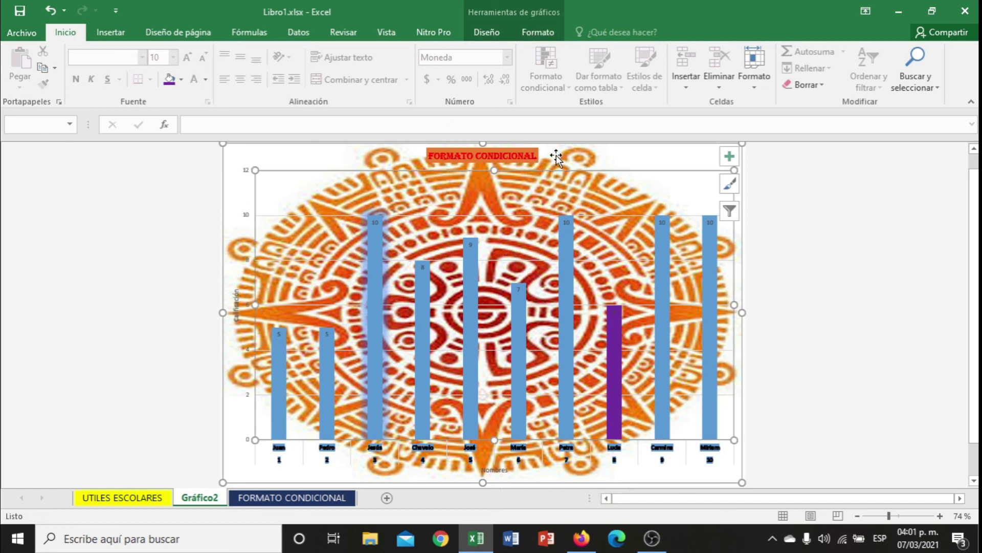
Select the chart and show the Agregar elemento de gráfico list from the Diseño tab
left_click(602, 161)
left_click(486, 33)
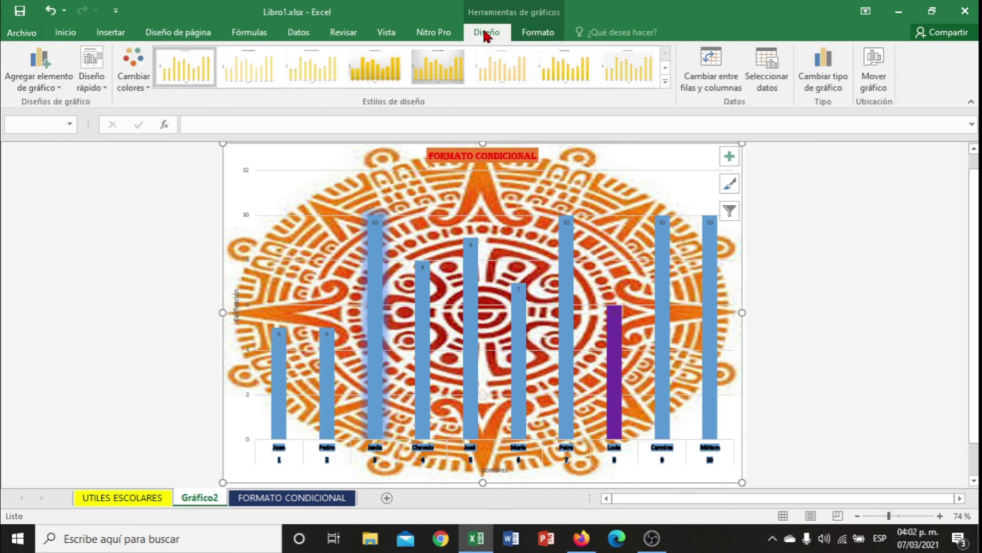
left_click(59, 91)
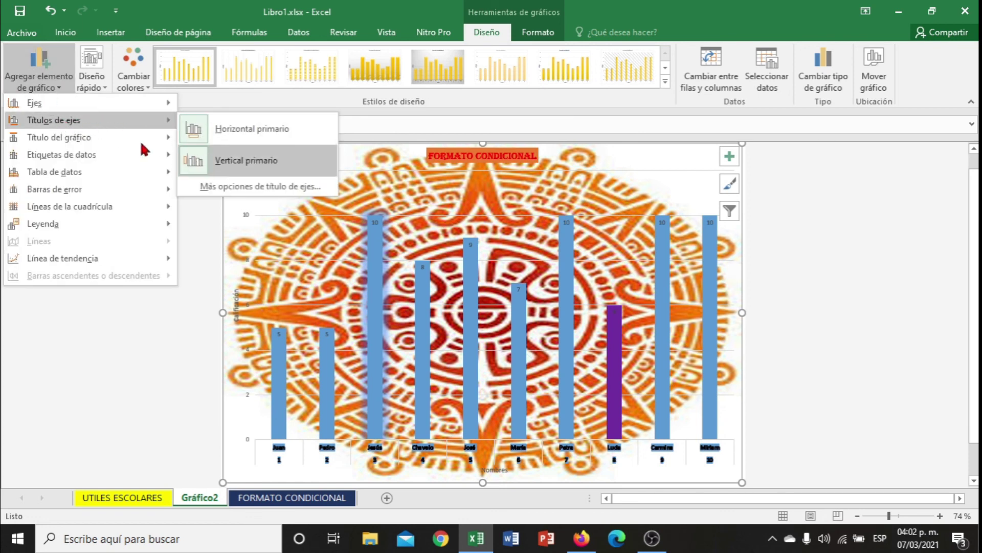
mouse_move(60, 137)
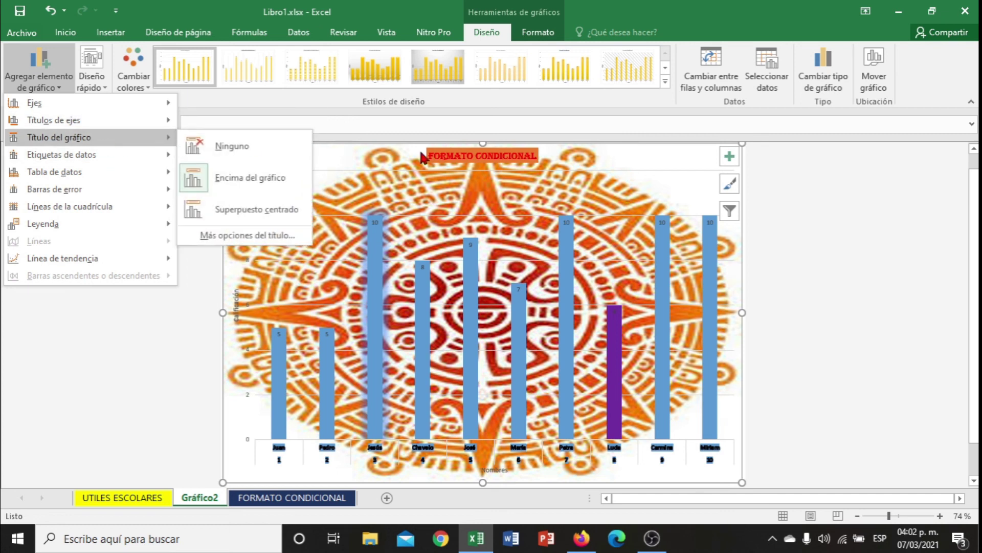
left_click(457, 164)
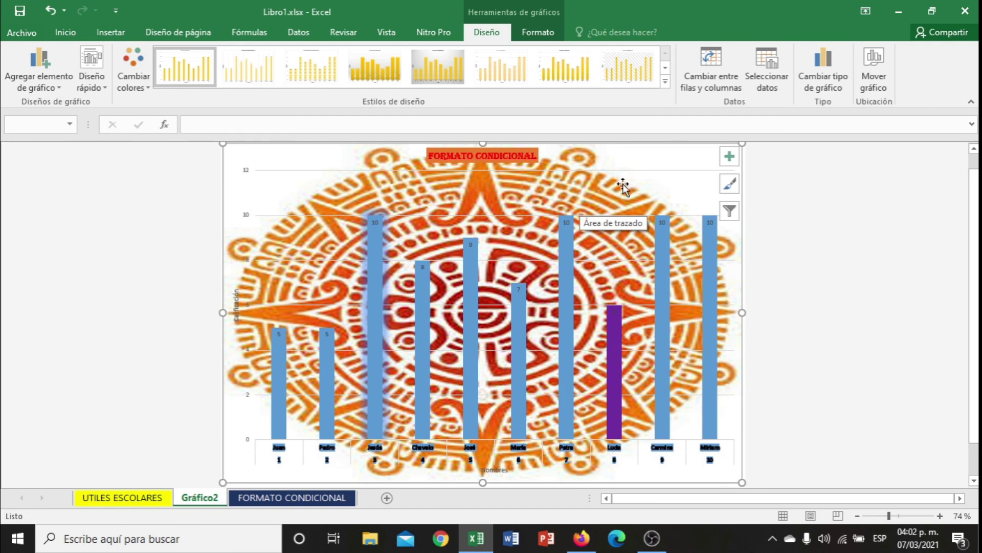
left_click(60, 89)
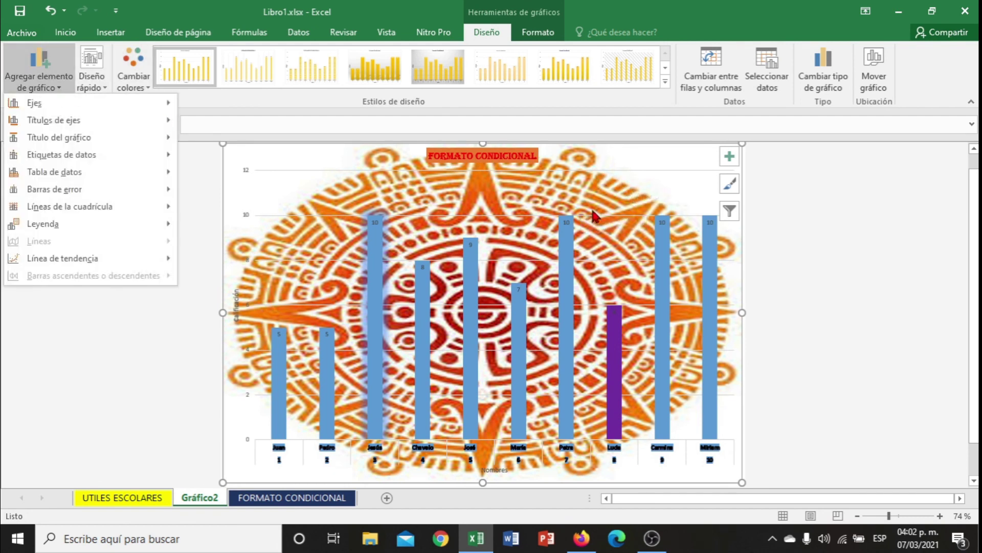